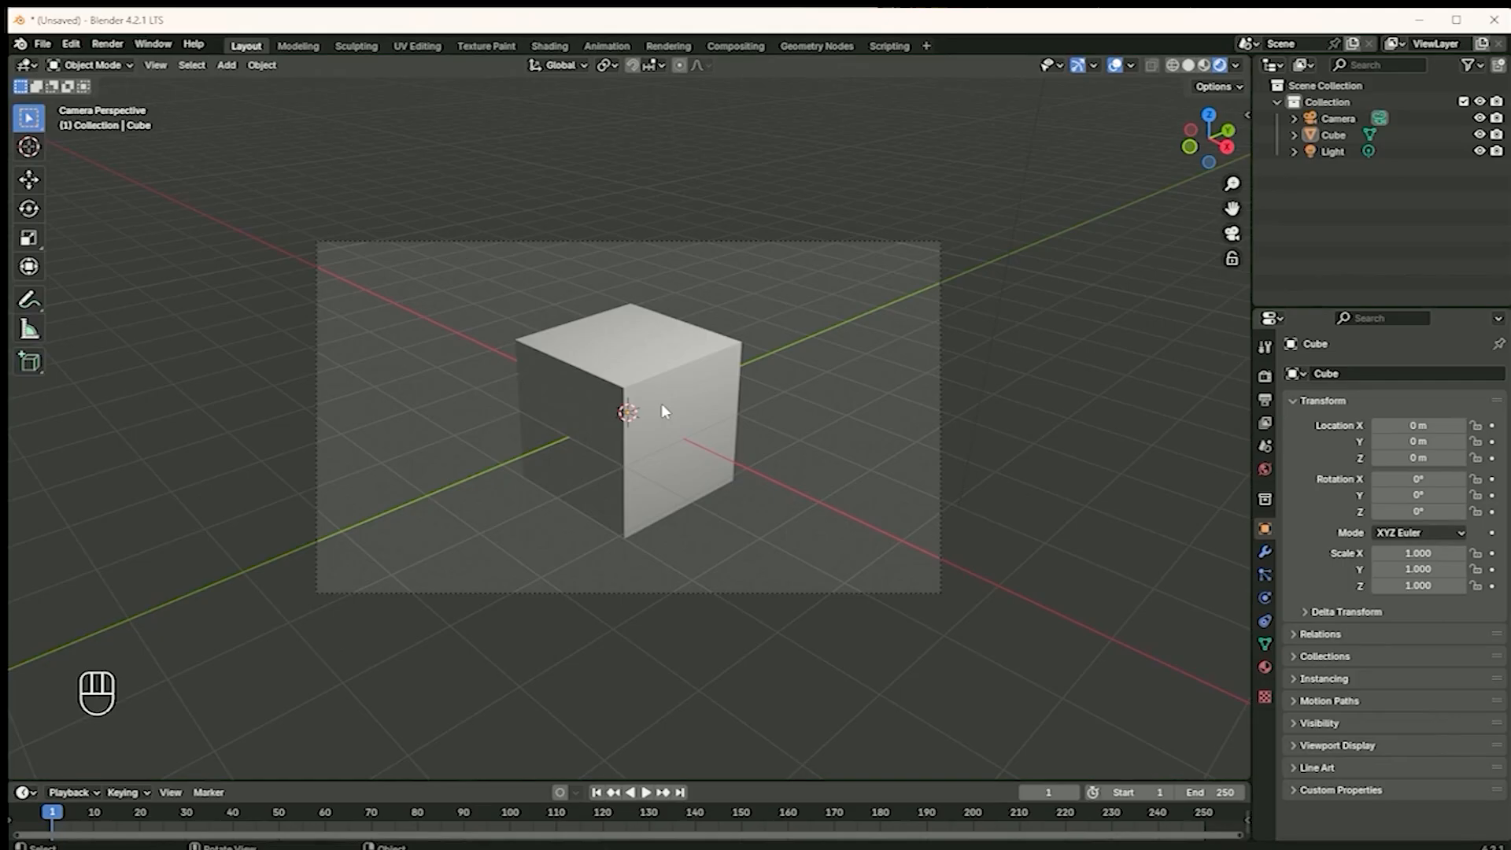
Move the point light to the opposite side of the cube, at about X 1.29 m, Y -3.63 m, Z 3.58 m
scroll(663, 411, "down", 2)
left_click(899, 88)
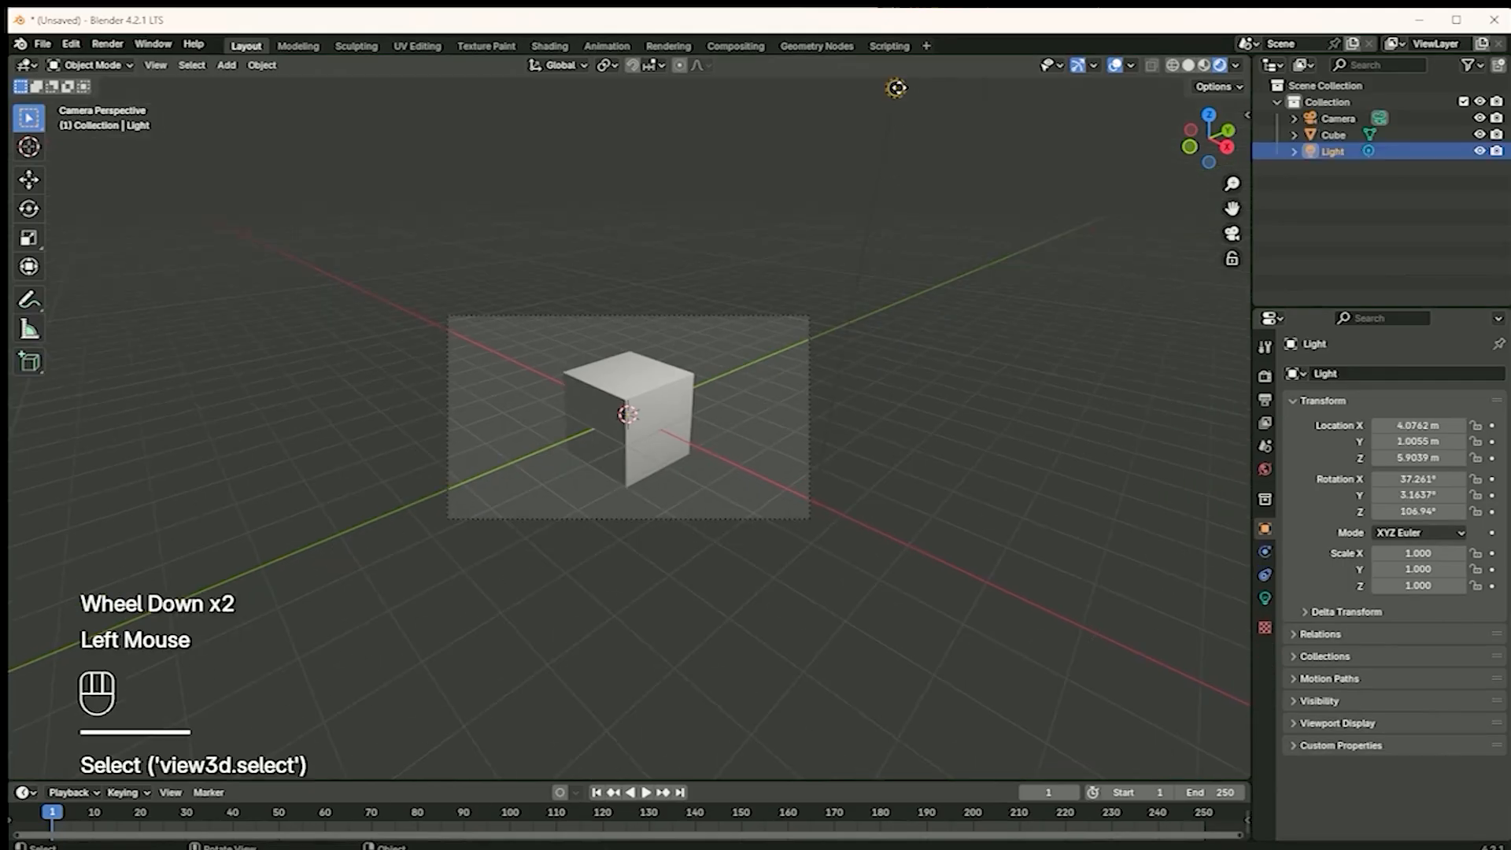
key("g")
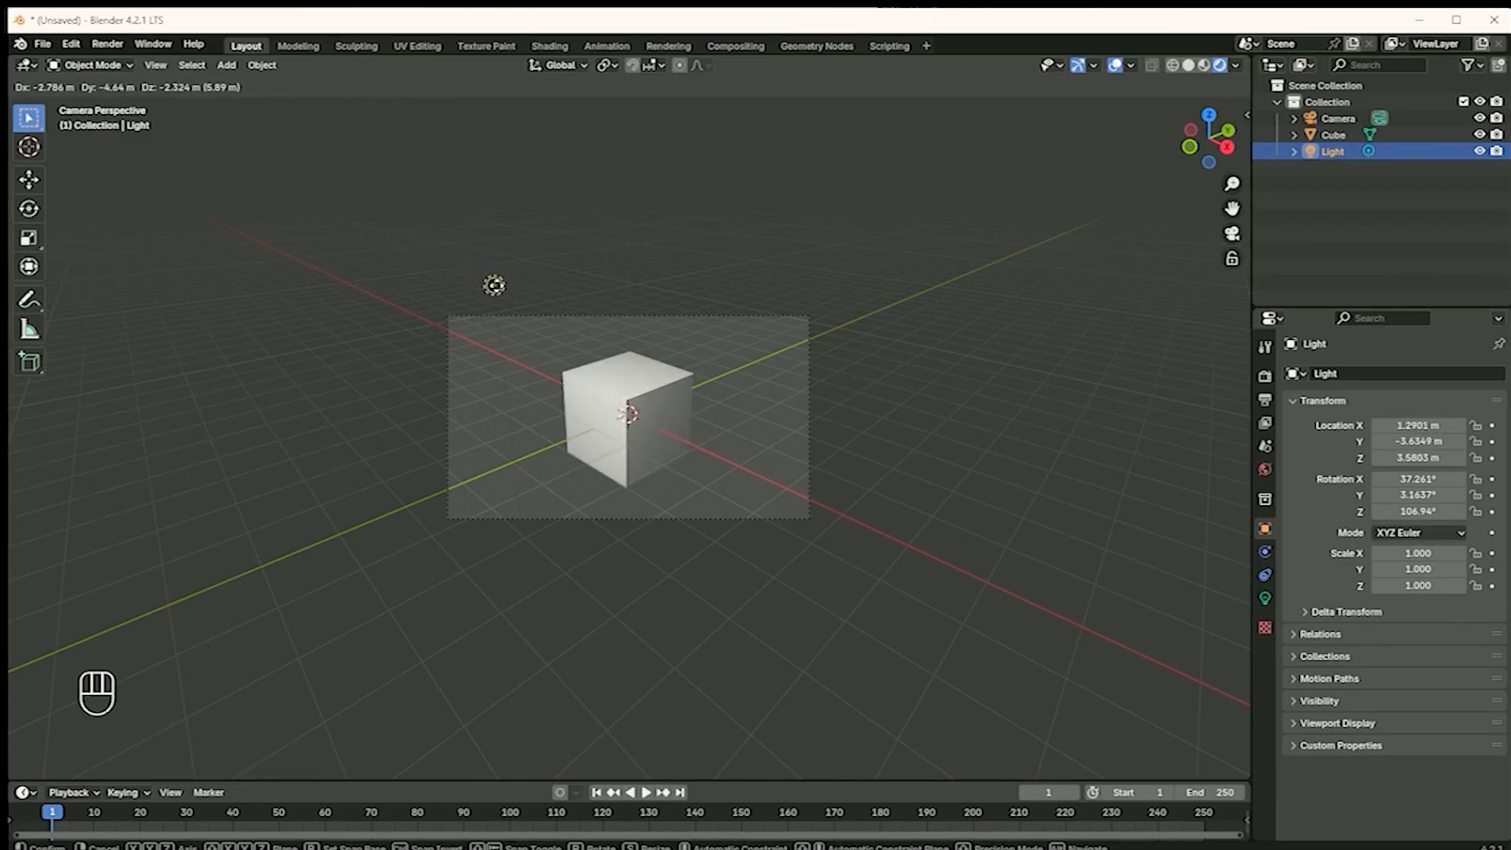
left_click(495, 285)
Scale the cube down uniformly to about 0.298
left_click(659, 404)
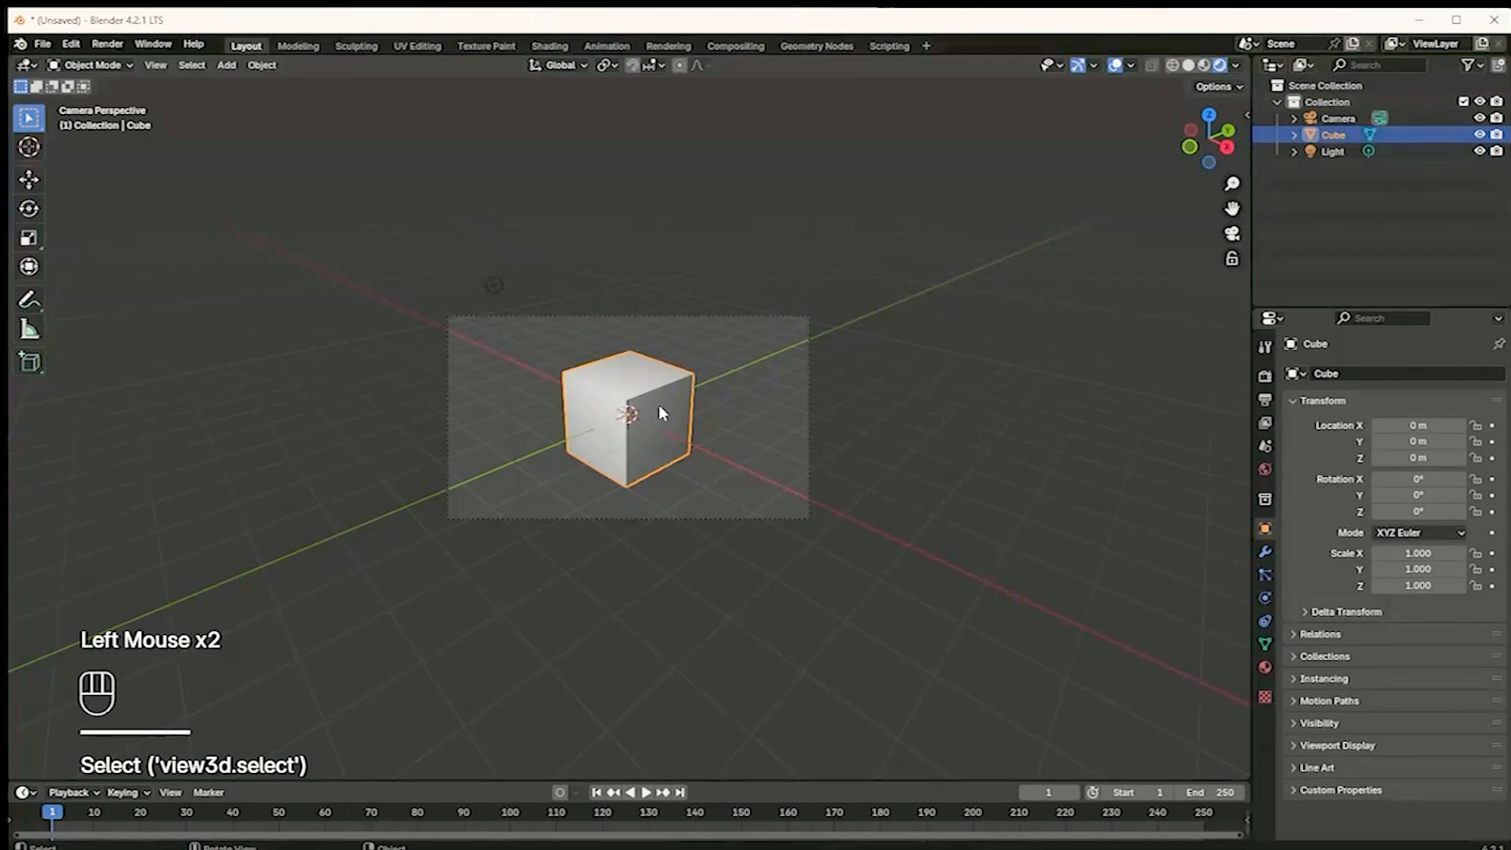
key("s")
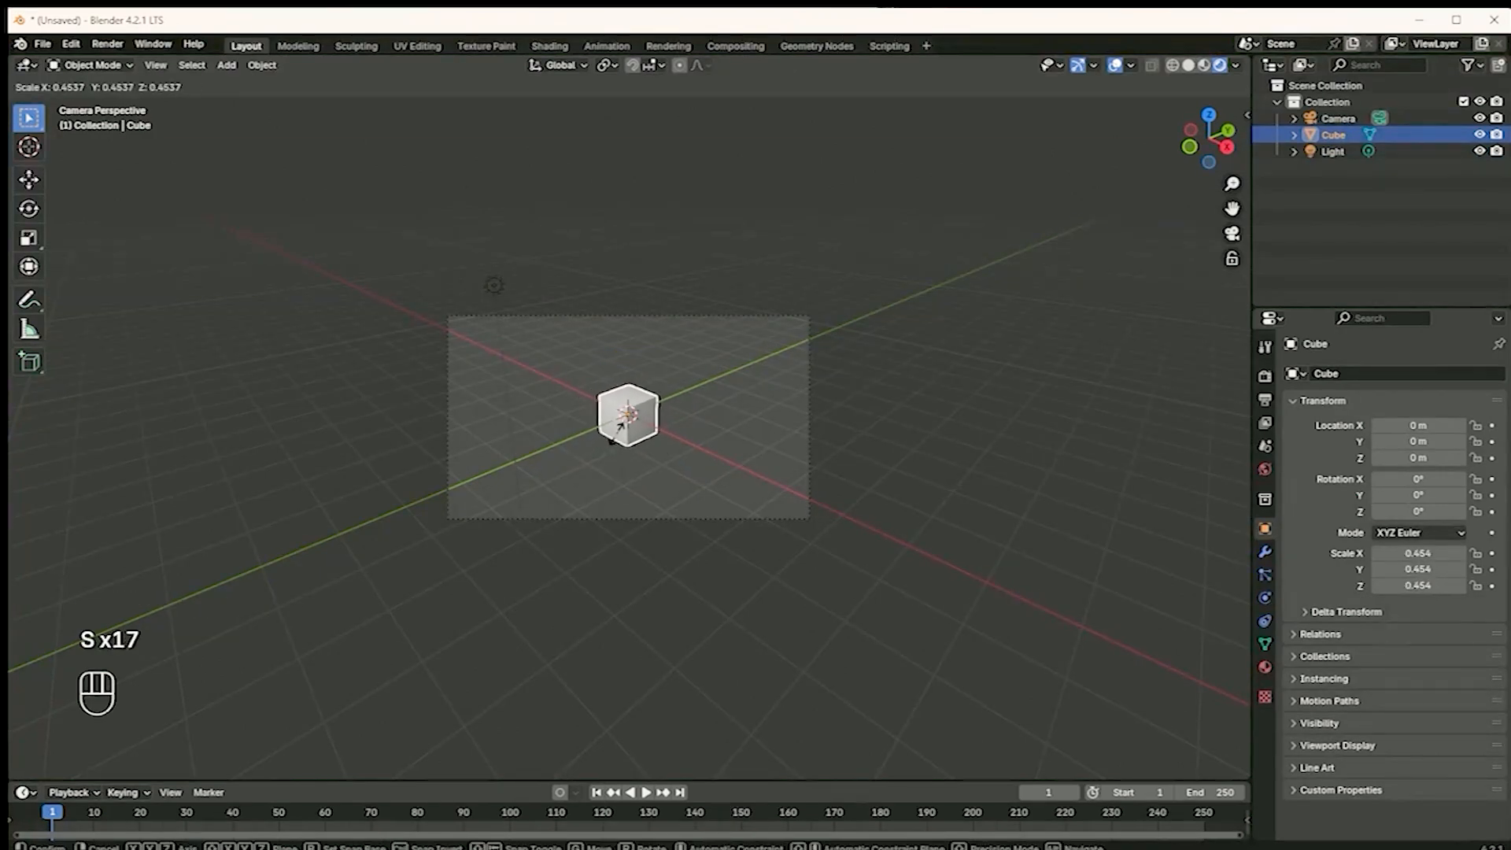
left_click(622, 433)
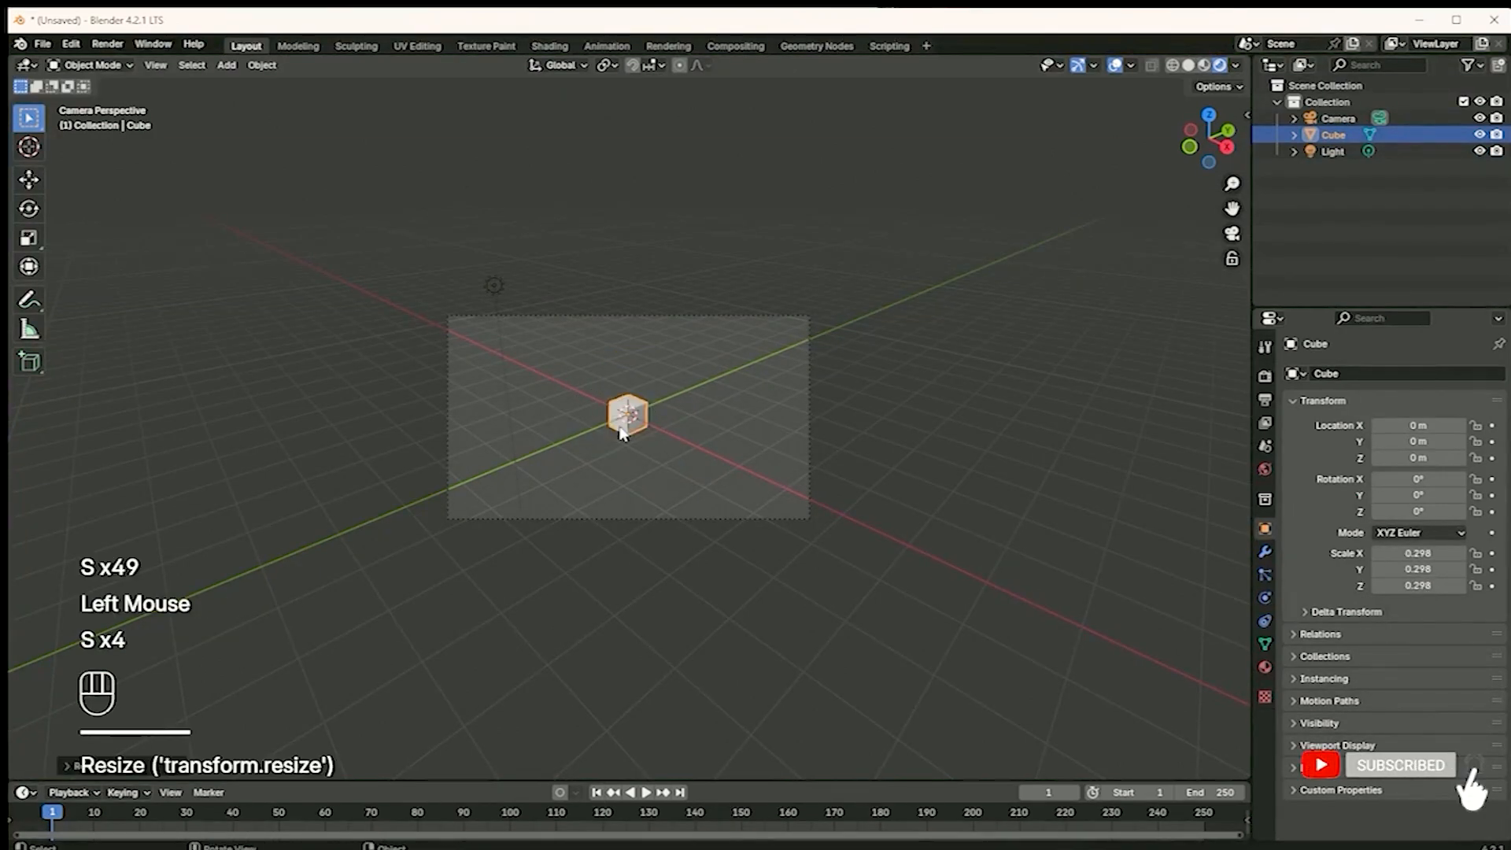
scroll(623, 433, "up", 3)
Move the light closer to the cube, to about X 1.66 m, Y -3.43 m, Z 3.33 m
left_click(345, 135)
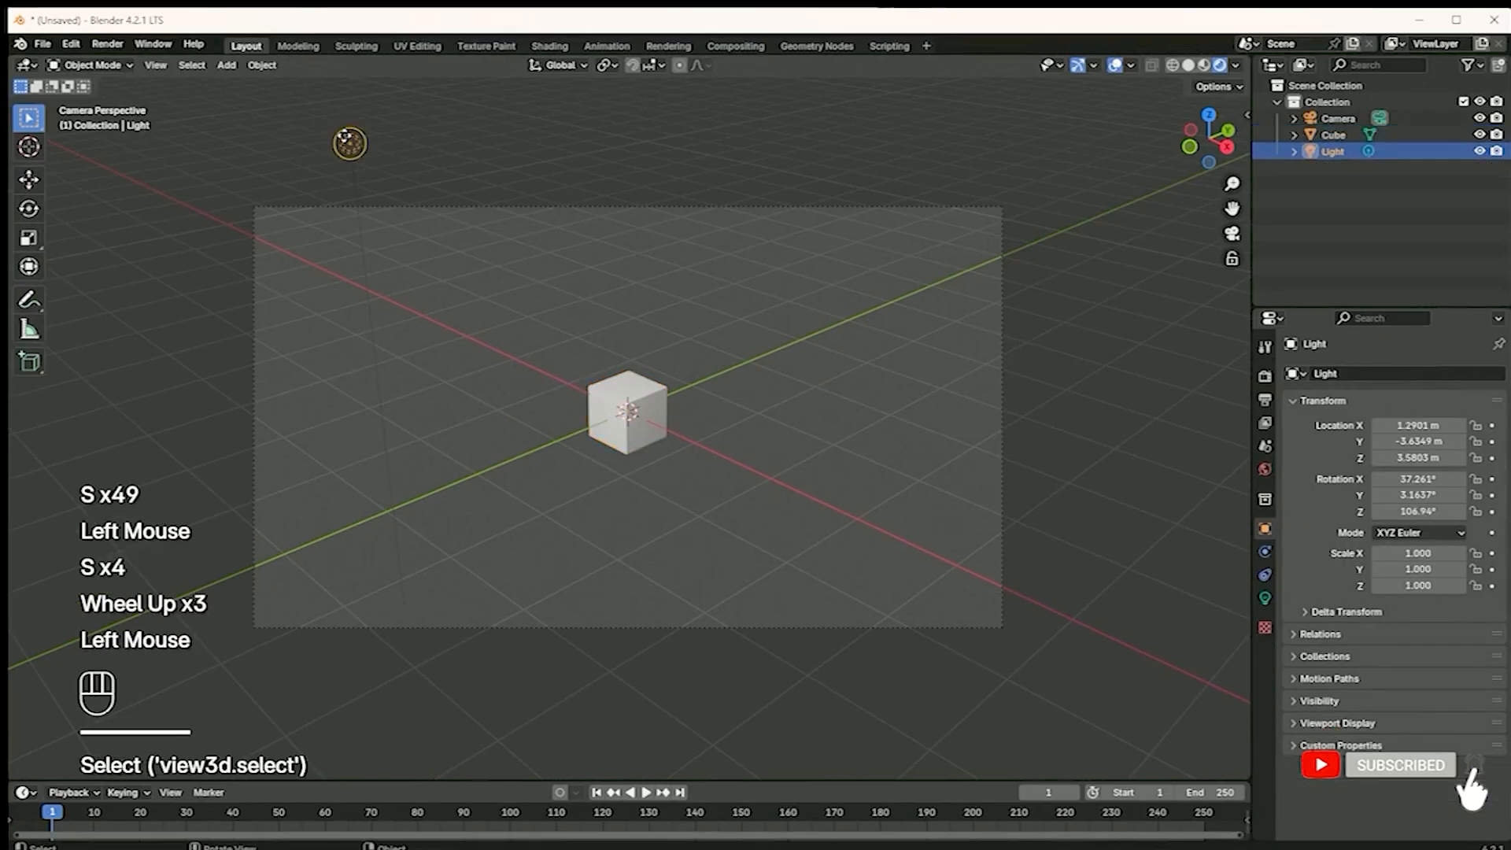
key("g")
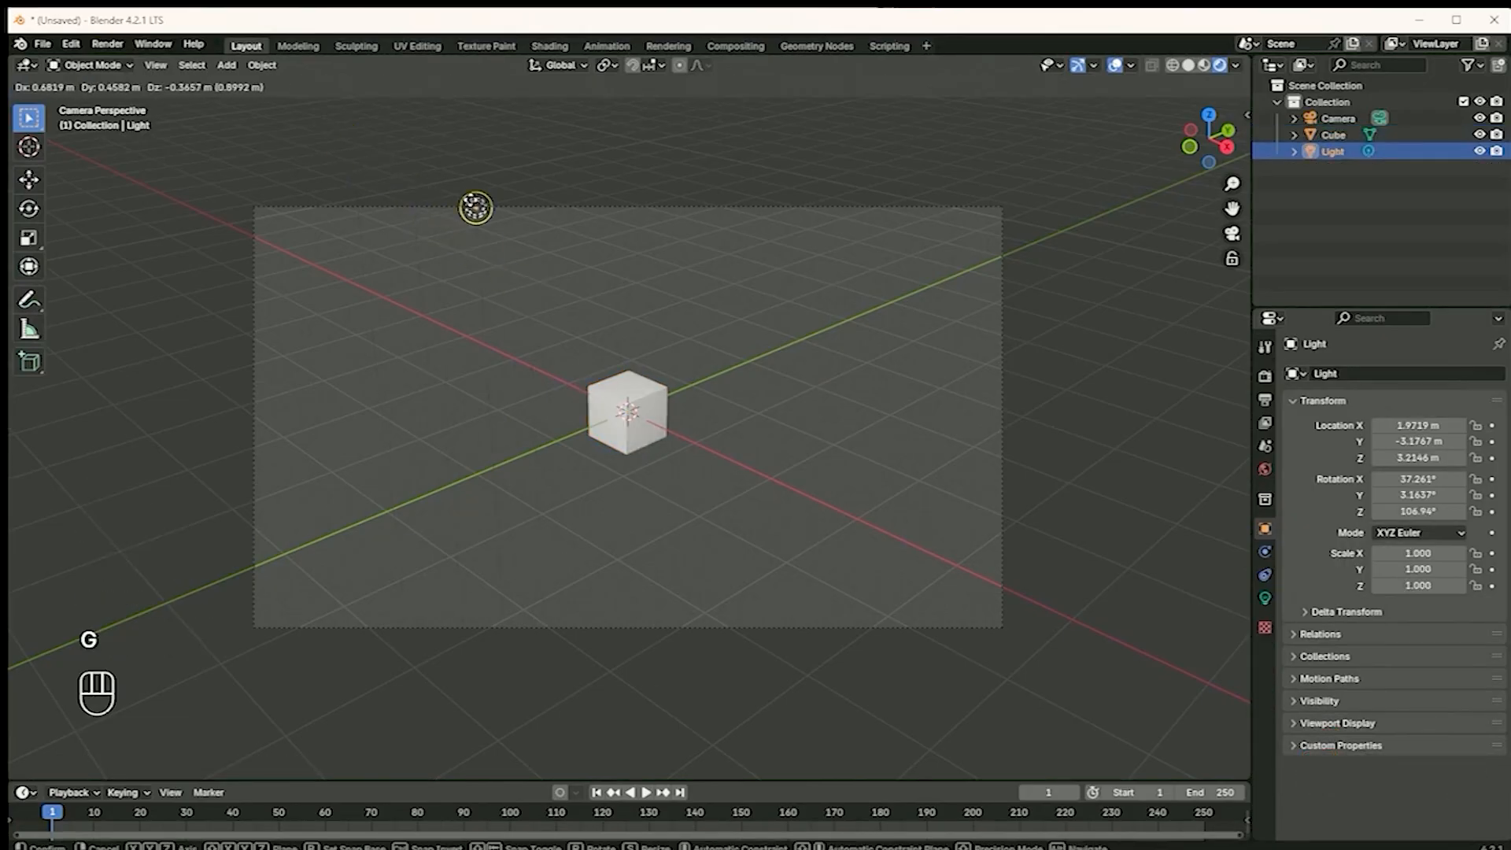
left_click(409, 187)
Show the light's numeric transform values in the viewport and set its X, Y and Z scale to 2
left_click_drag(1244, 111, 1110, 140)
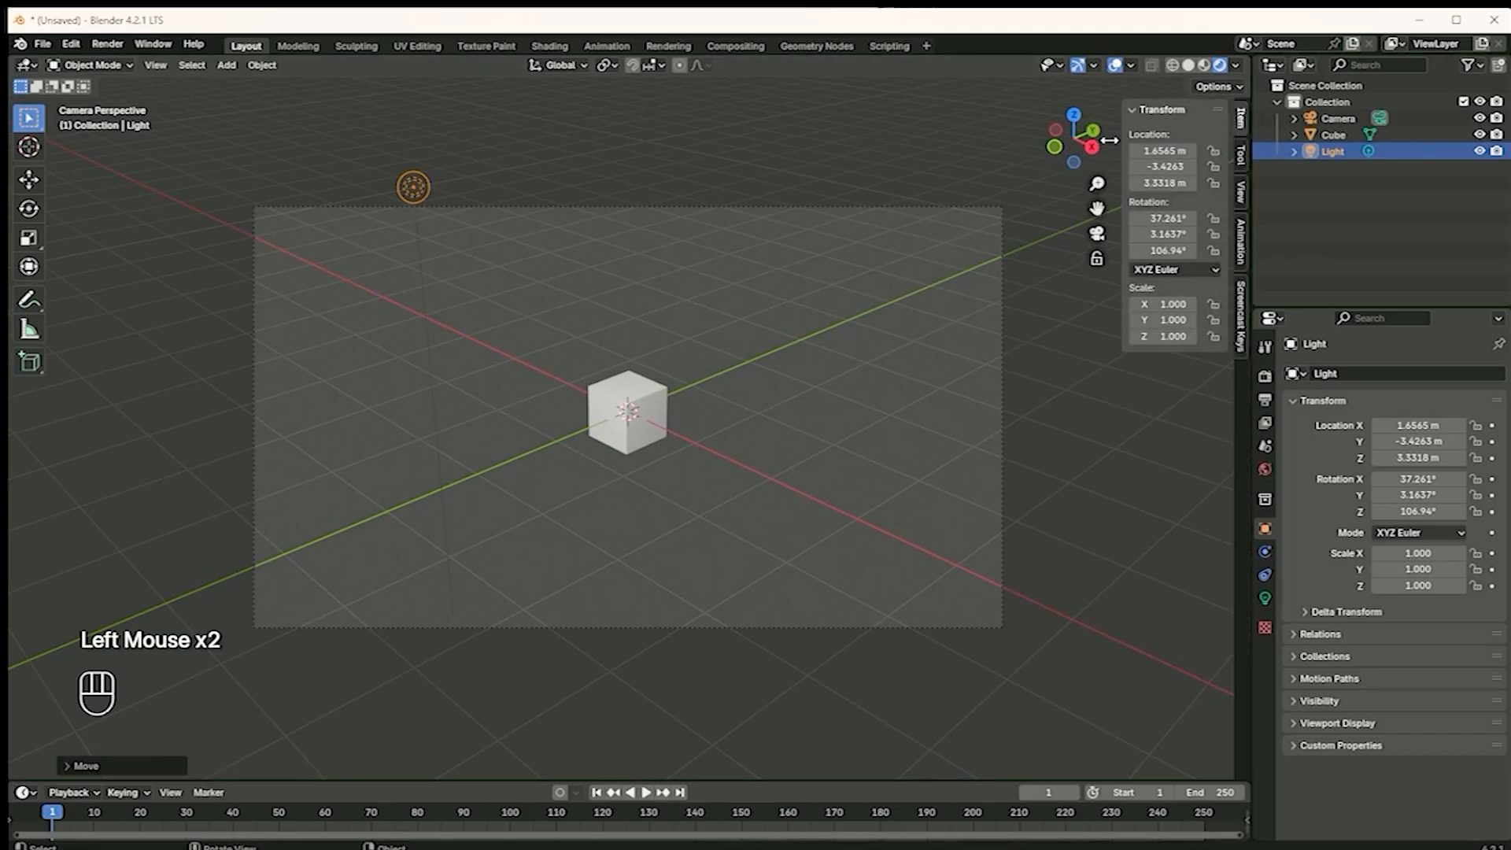
left_click_drag(1156, 303, 1169, 345)
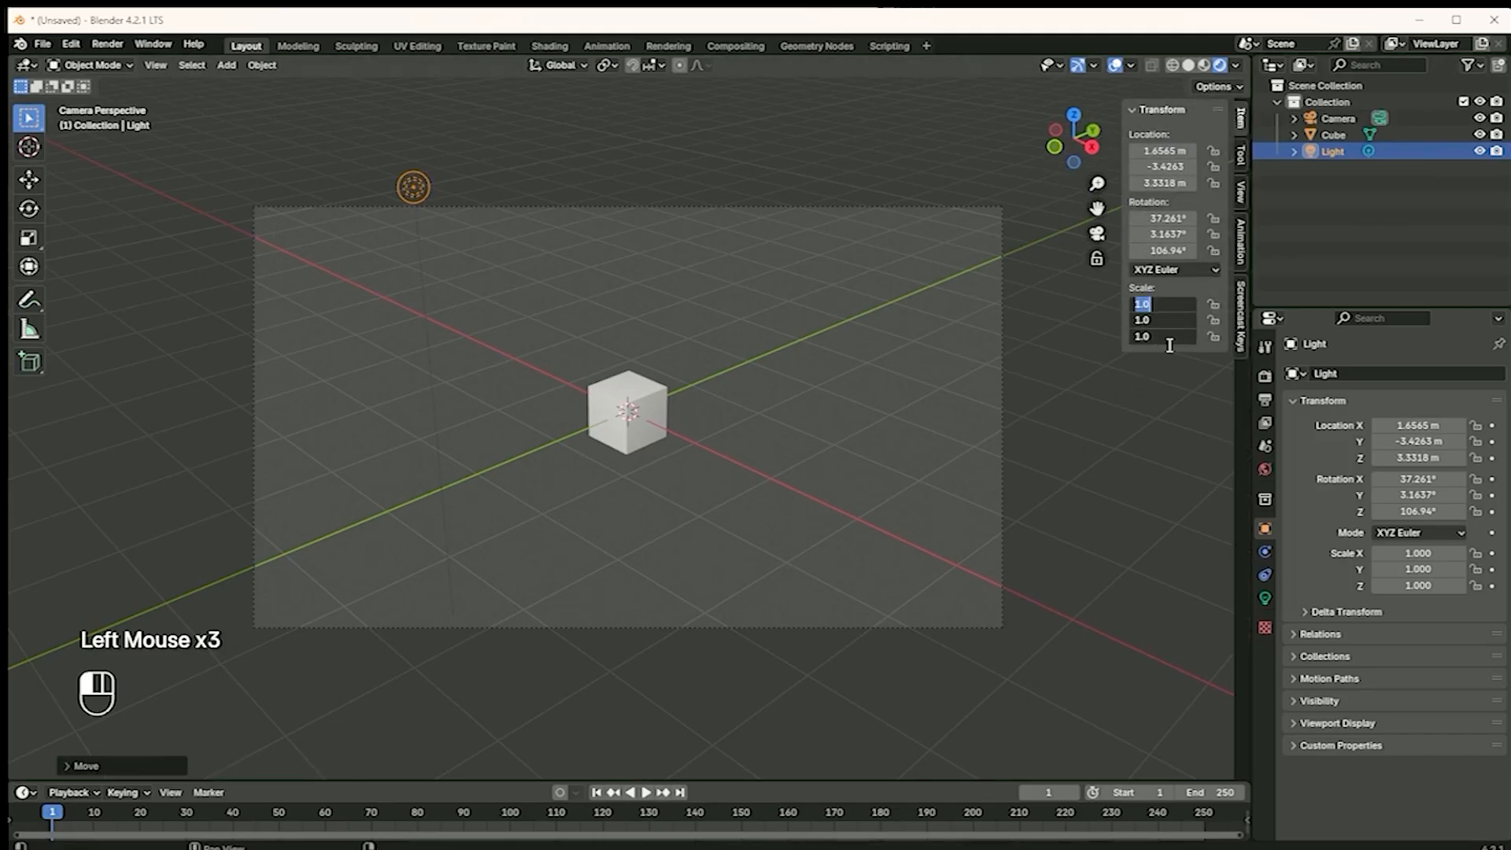
type("2")
key("Return")
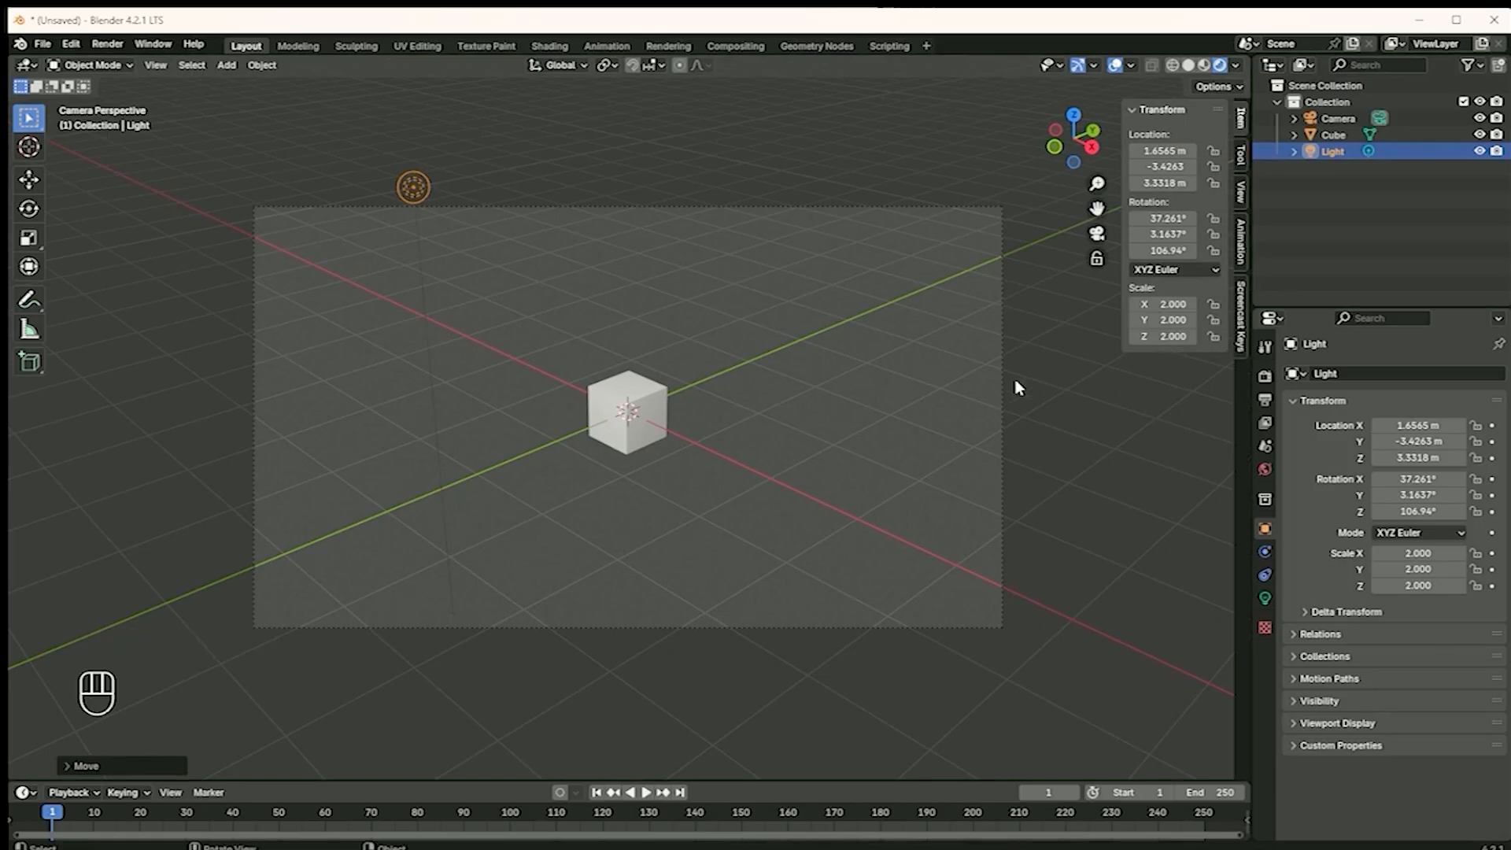
Select the cube and set its X, Y and Z scale to 2
left_click(777, 423)
left_click(654, 409)
left_click_drag(1171, 373, 1183, 409)
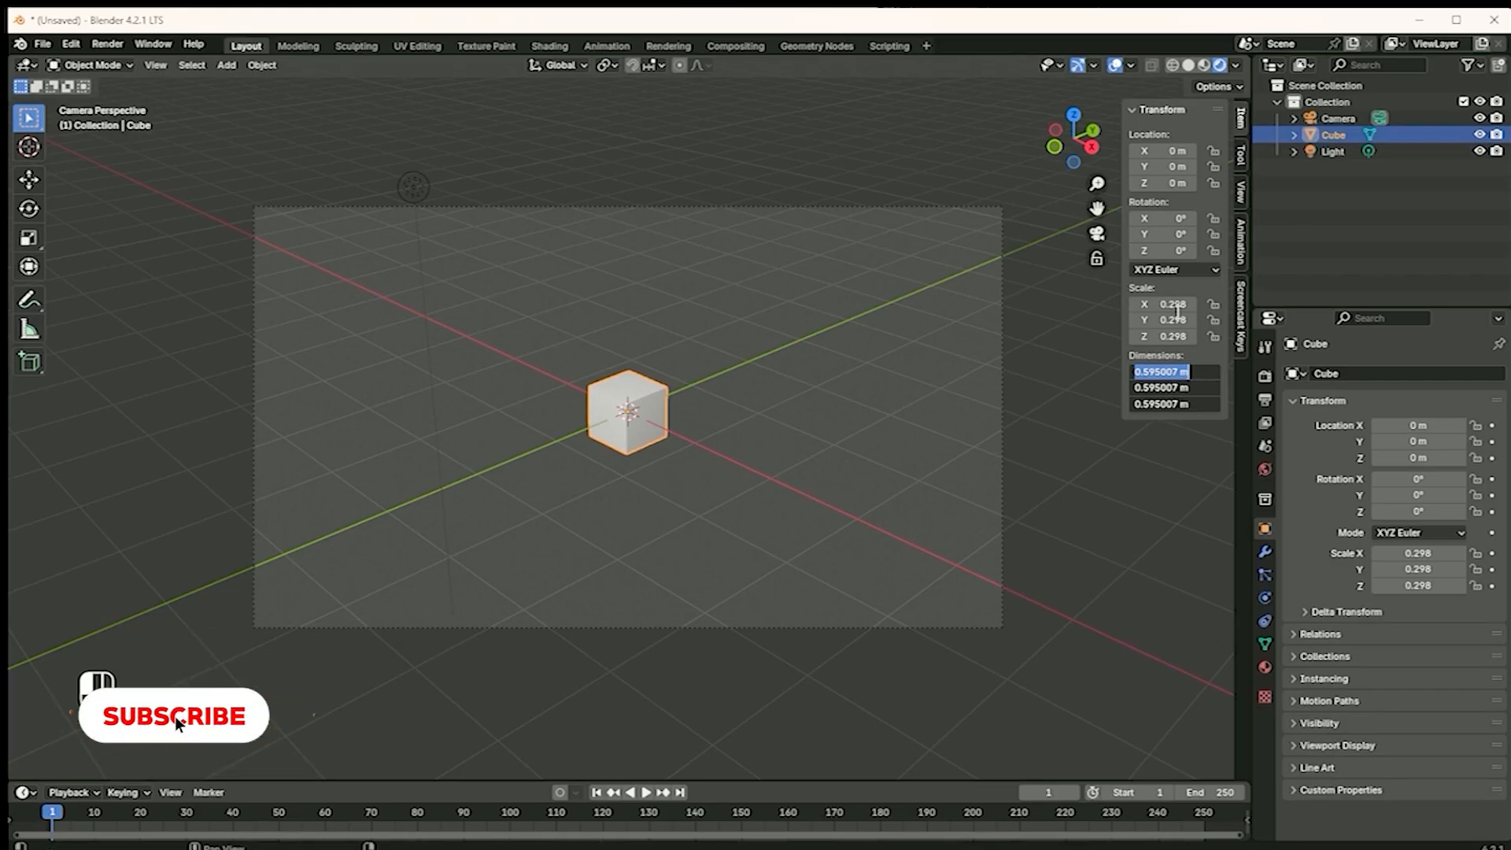
left_click(1179, 312)
left_click_drag(1175, 305, 1170, 355)
type("2")
key("Return")
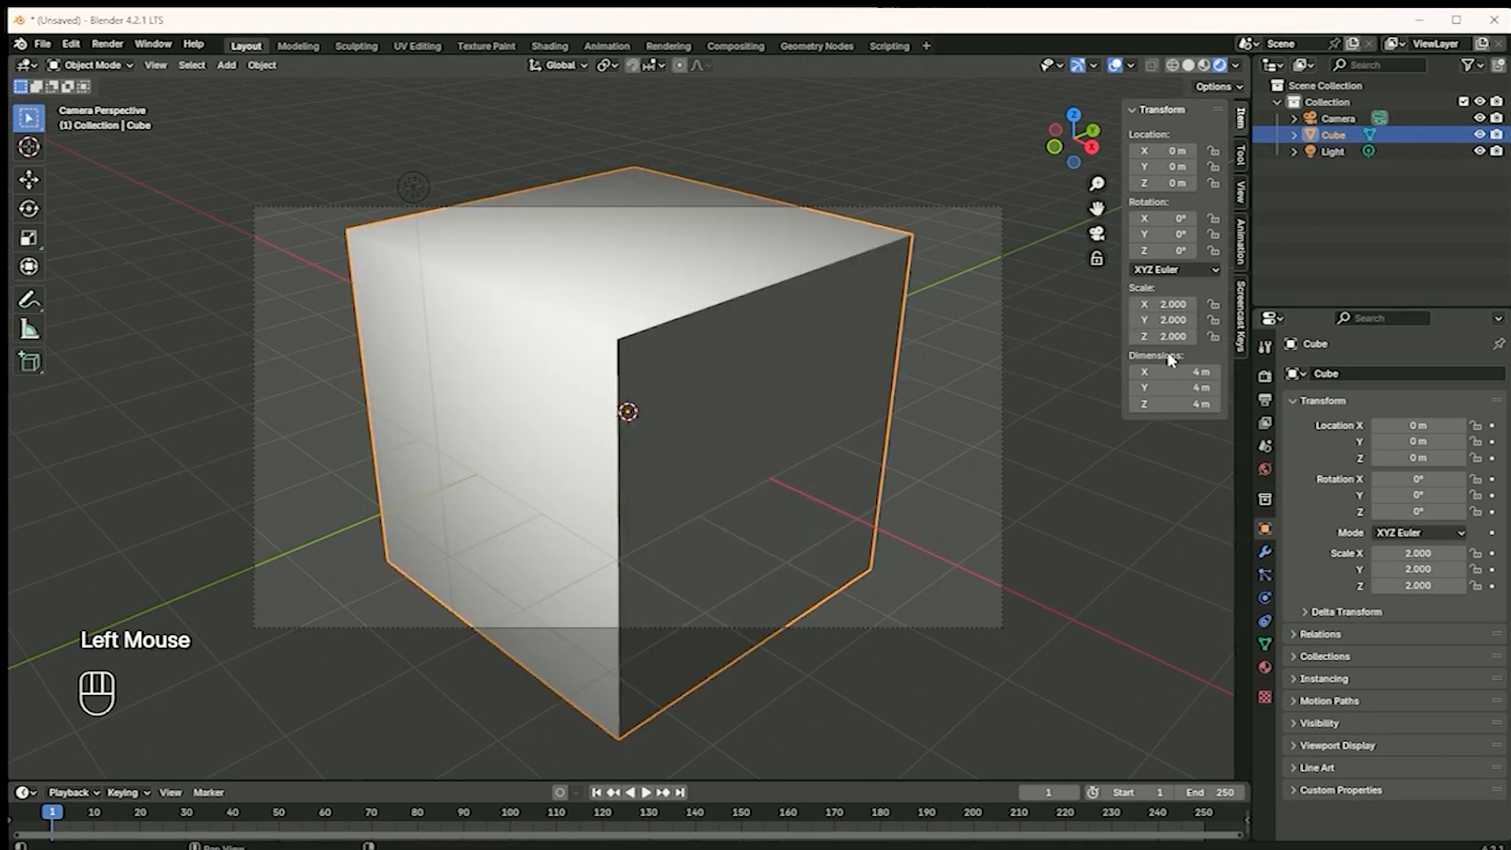
Scale the cube down freehand to about 0.707 on all axes
scroll(784, 420, "down", 3)
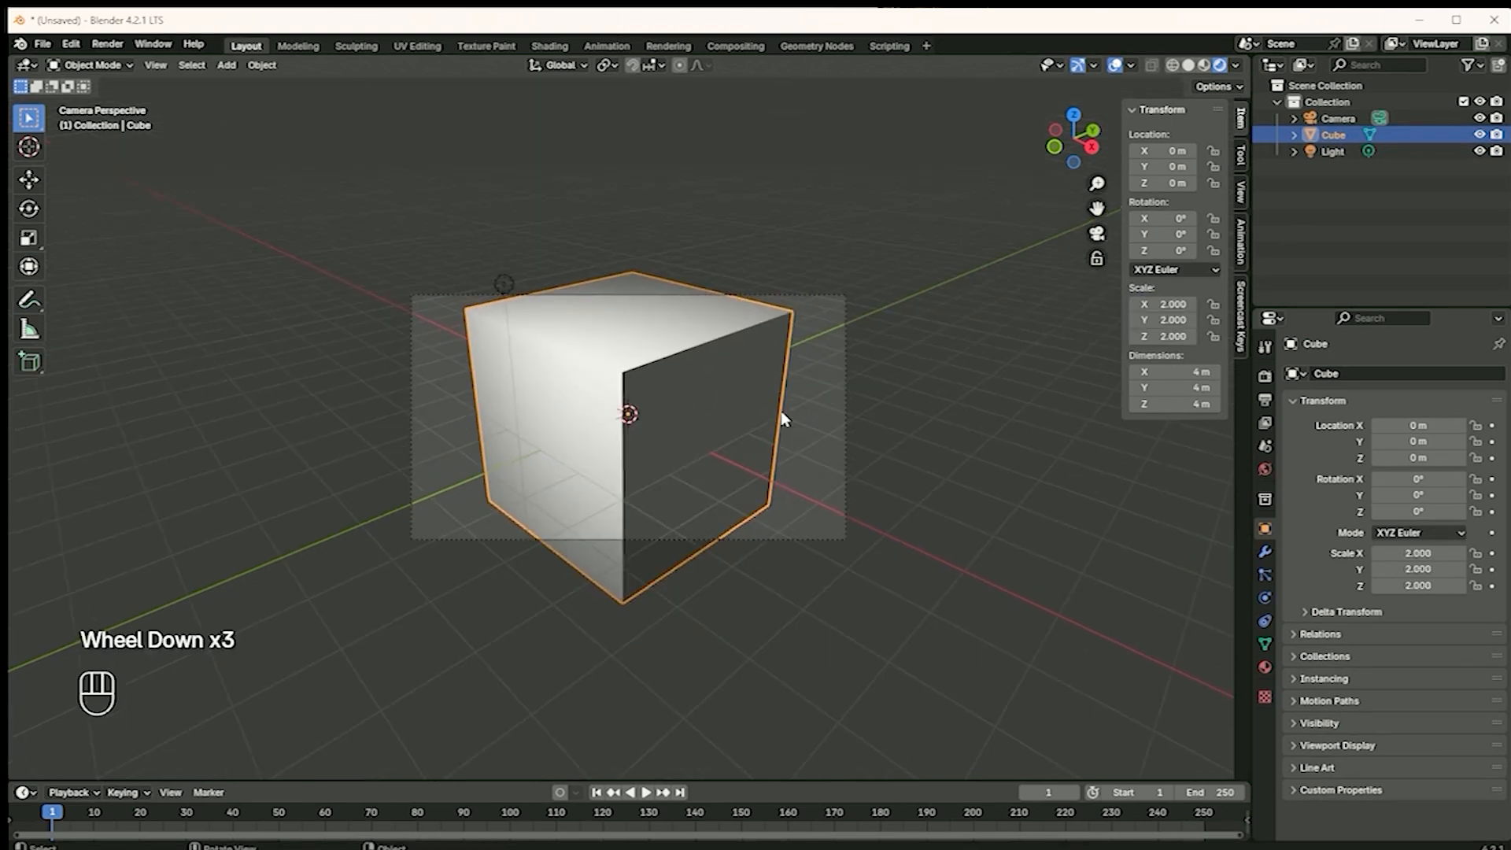
key("s")
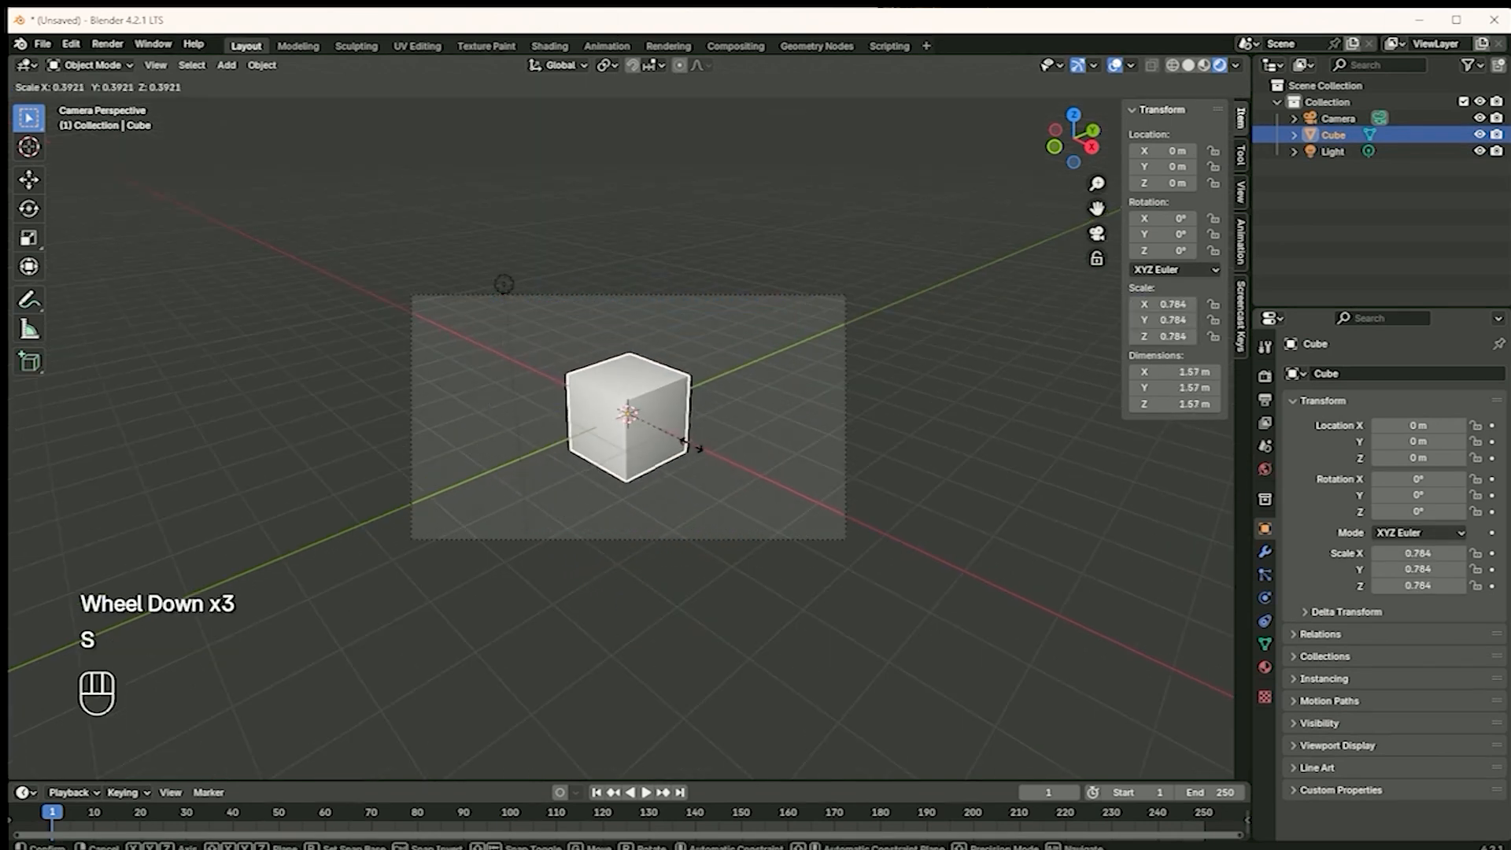
left_click(690, 442)
left_click(501, 284)
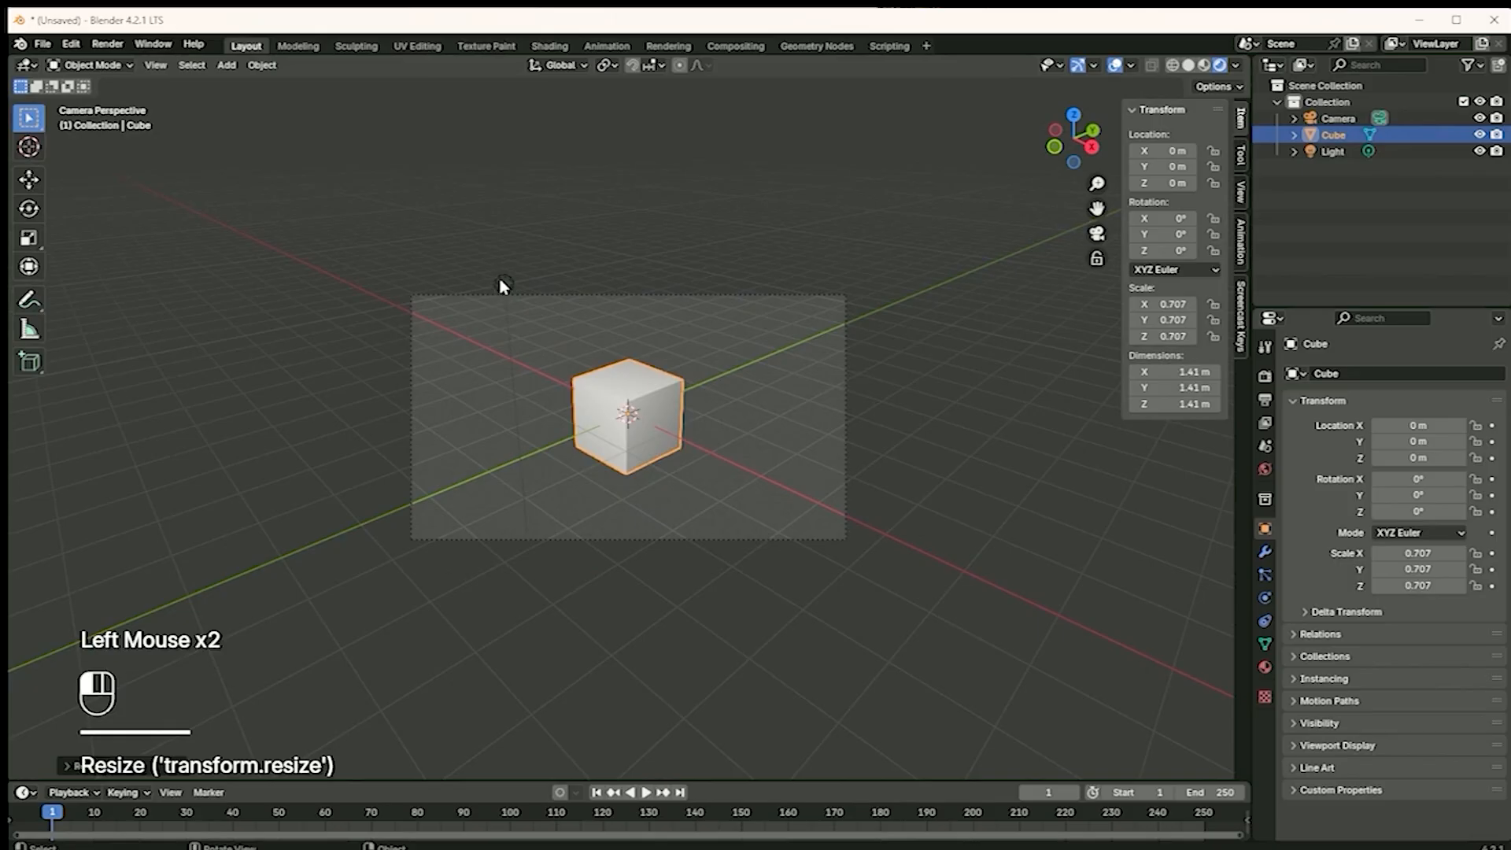
left_click(504, 286)
left_click(513, 297)
key("ctrl+z")
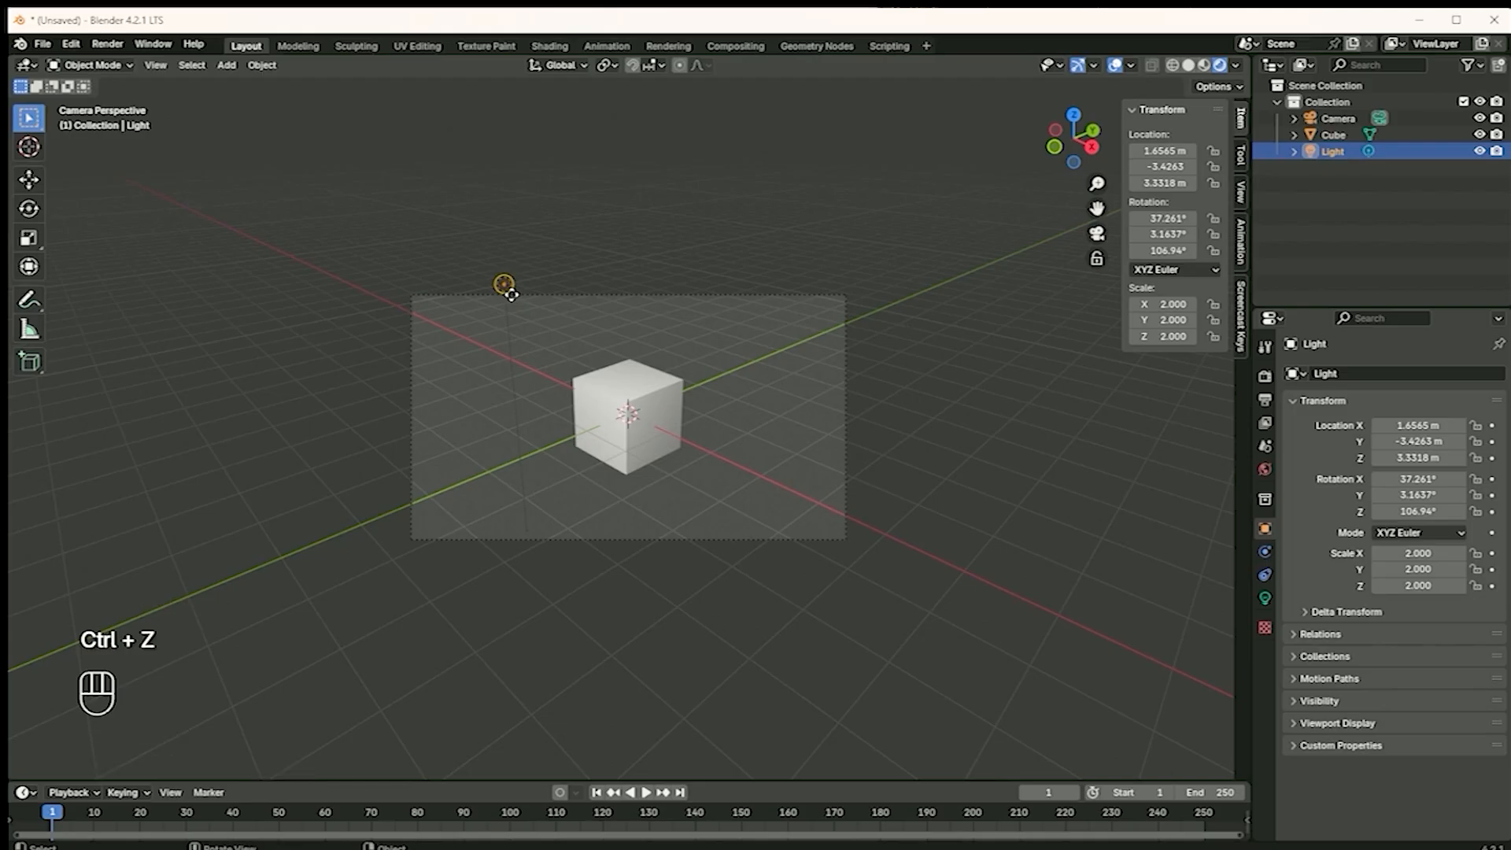
Review the light types that can be added to the scene
left_click(540, 573)
key("shift+a")
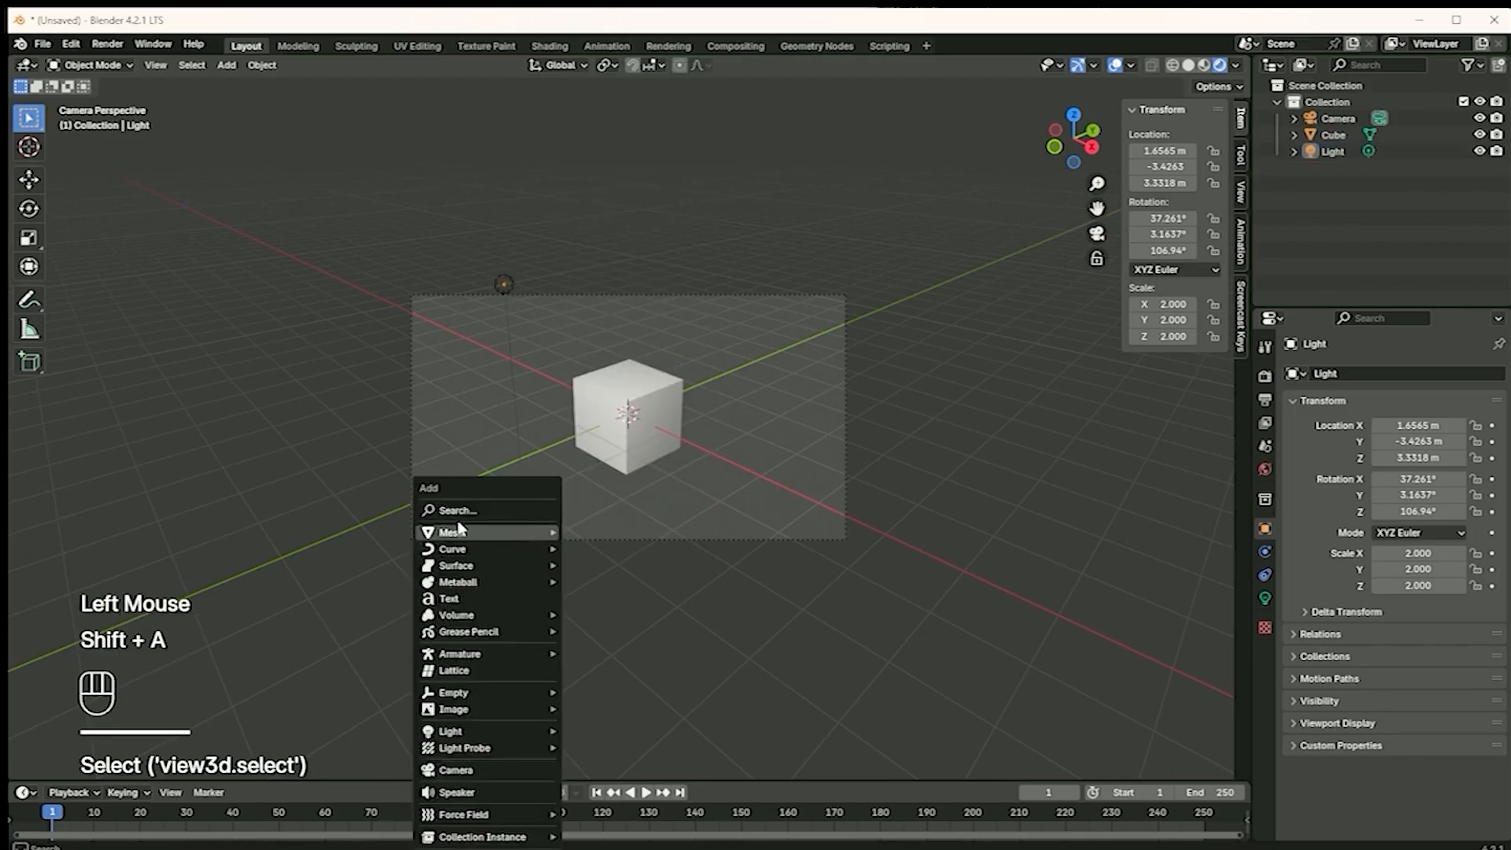
left_click(227, 65)
mouse_move(254, 284)
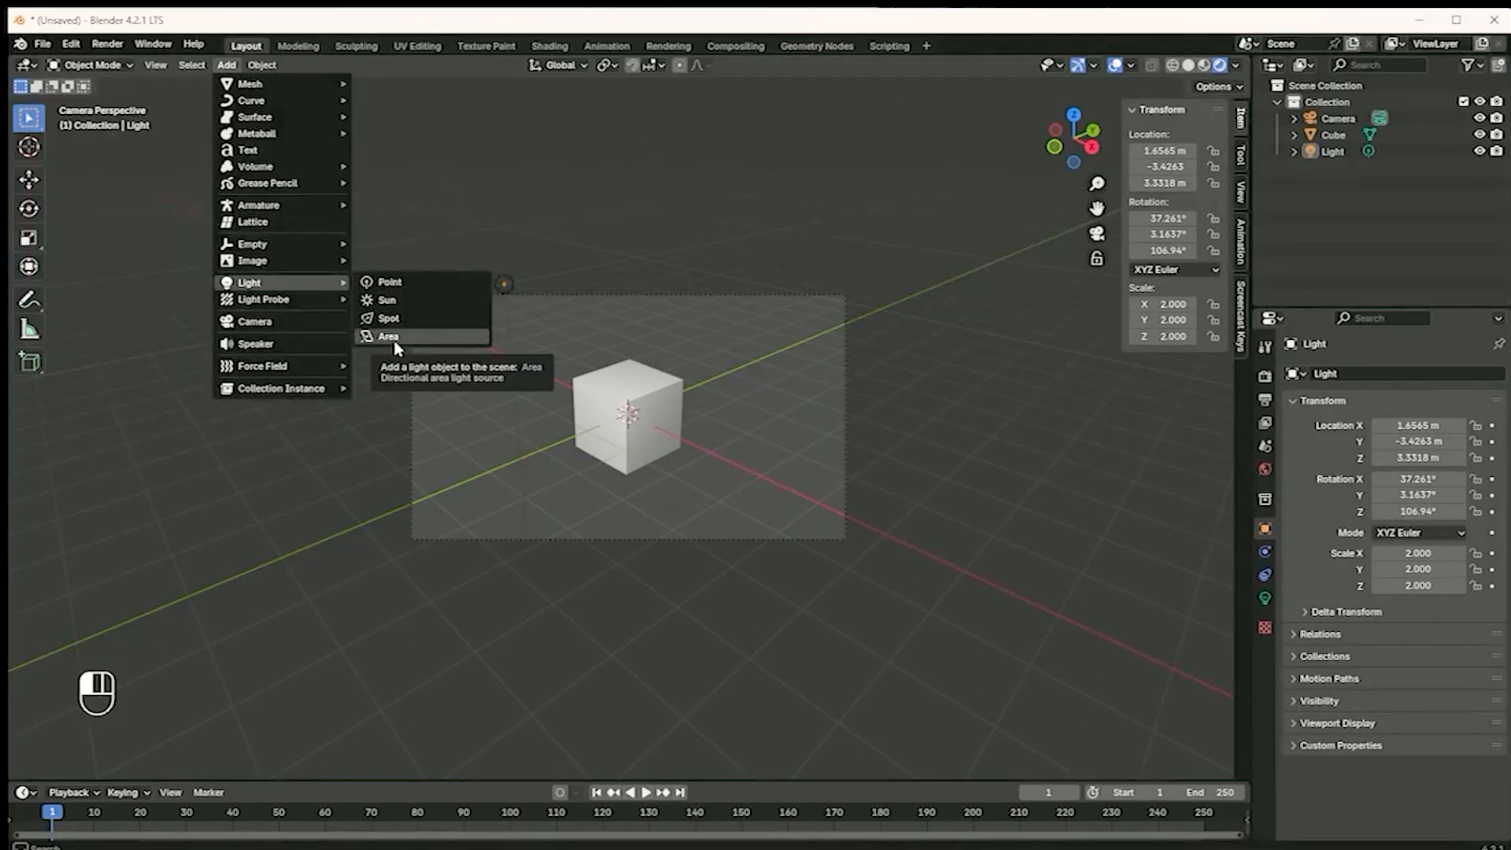
Show the light's data settings and move the light to about X 2.00 m, Y -3.15 m, Z 3.20 m
left_click(1265, 599)
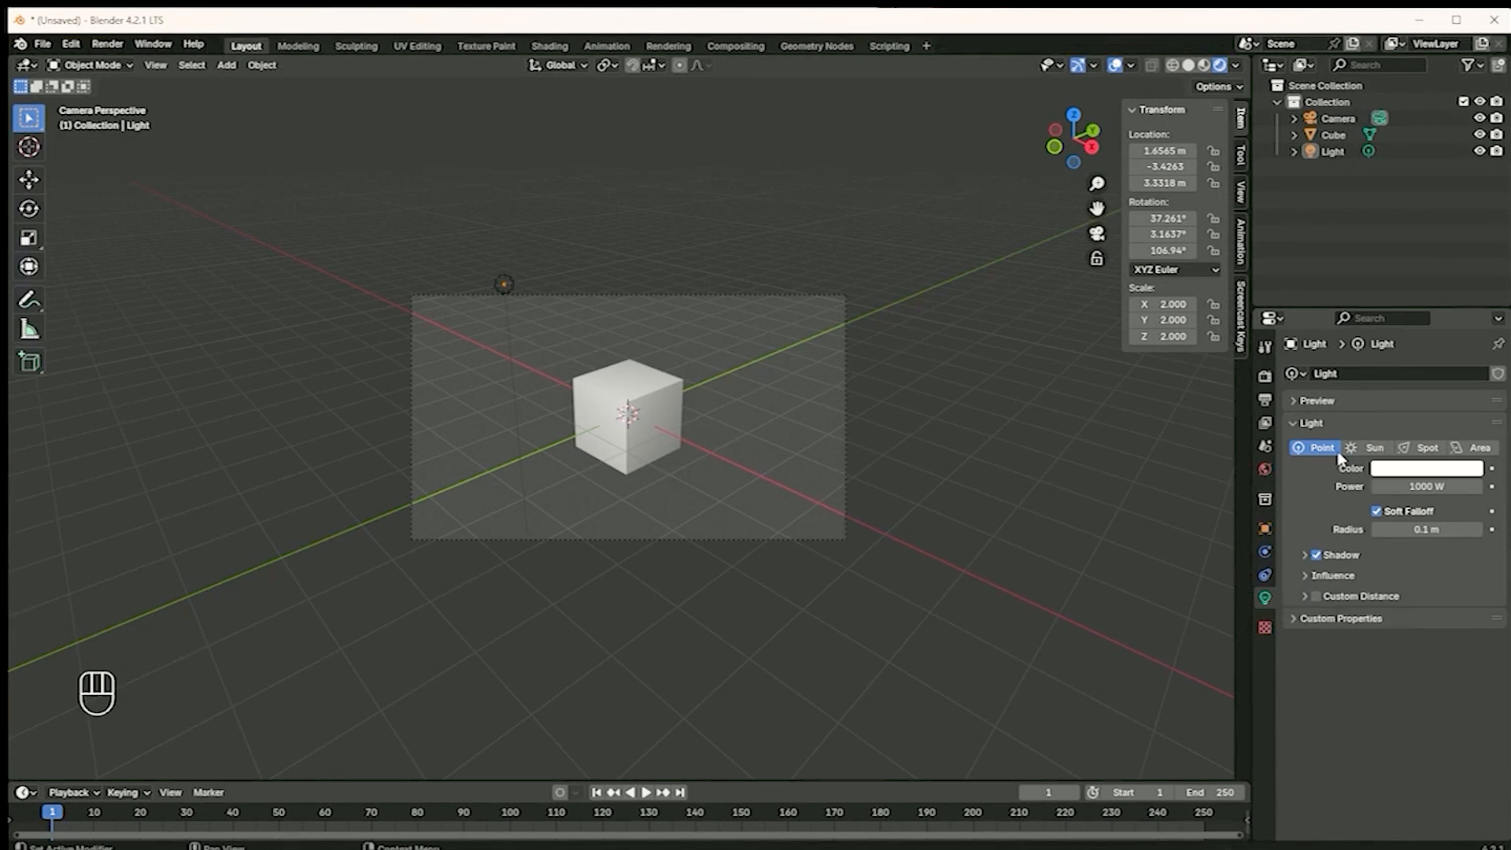
left_click(504, 284)
key("g")
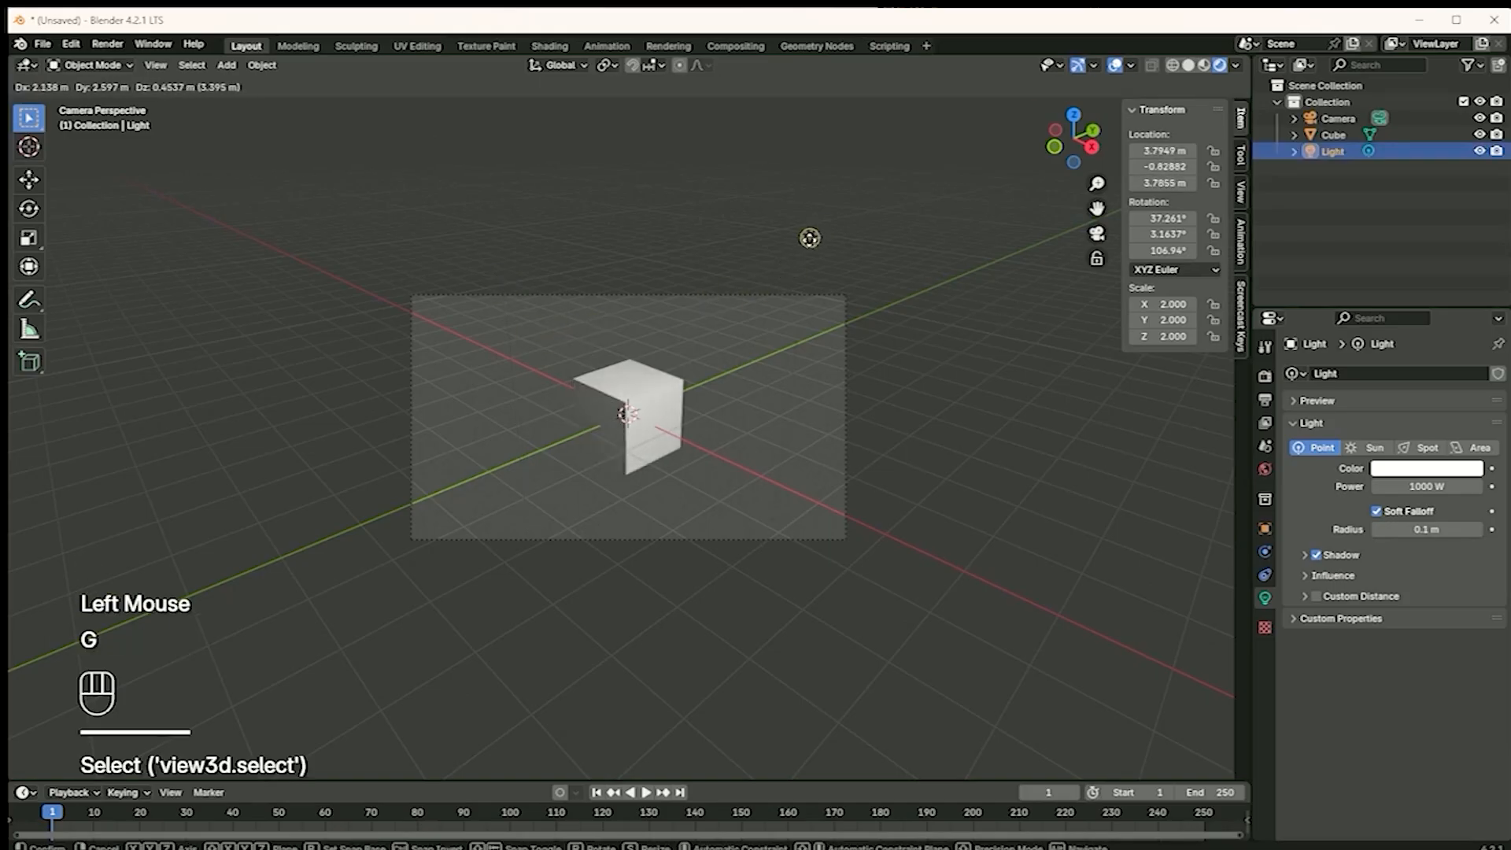
left_click(543, 298)
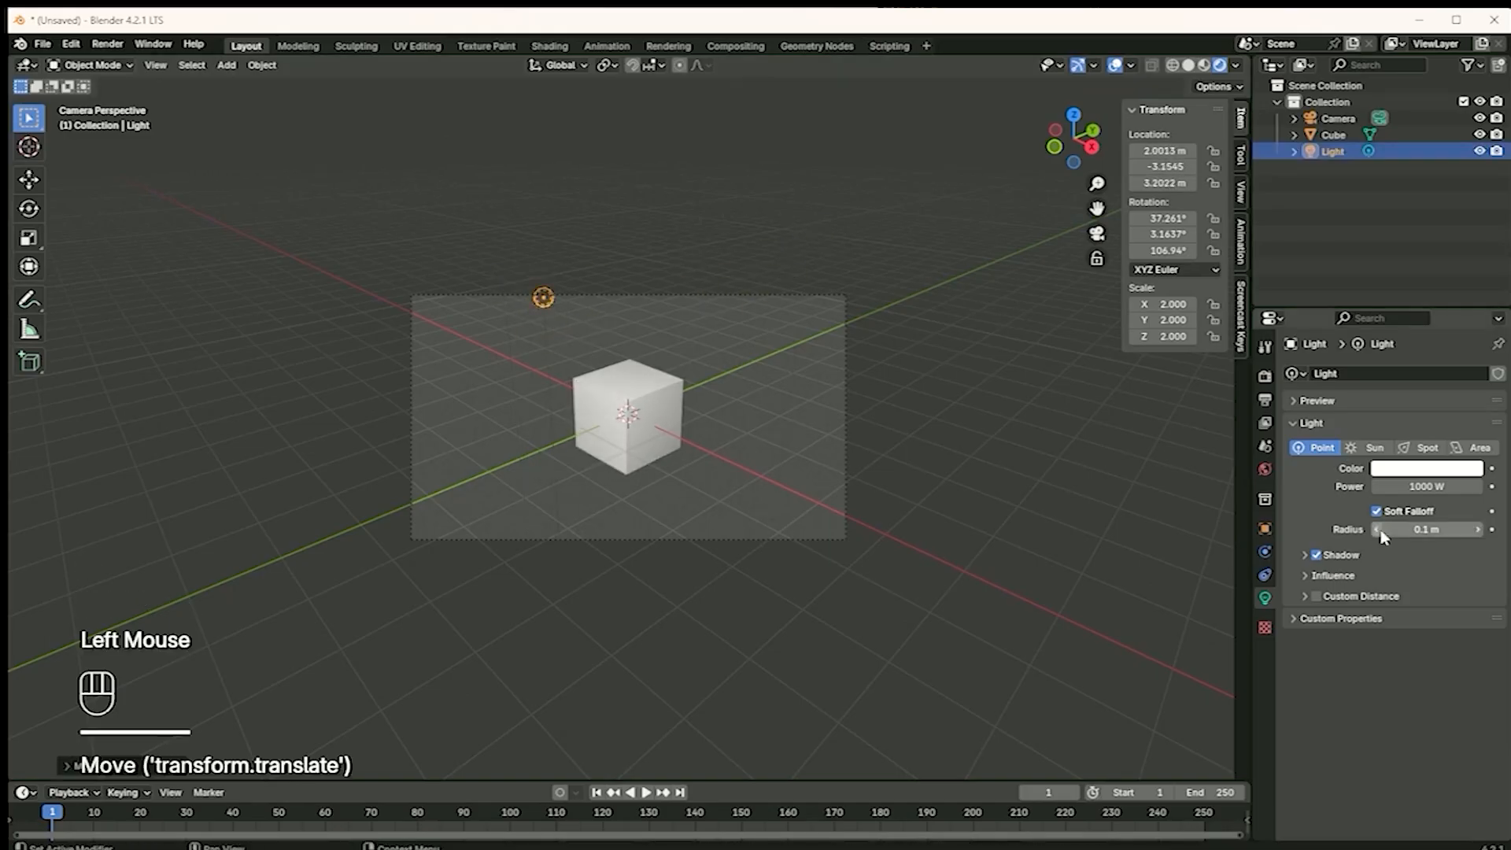
Change the light's color to red and move it to about X 1.42 m, Y -3.49 m, Z 3.58 m
left_click(1383, 471)
left_click_drag(1383, 335, 1392, 381)
key("g")
left_click(497, 289)
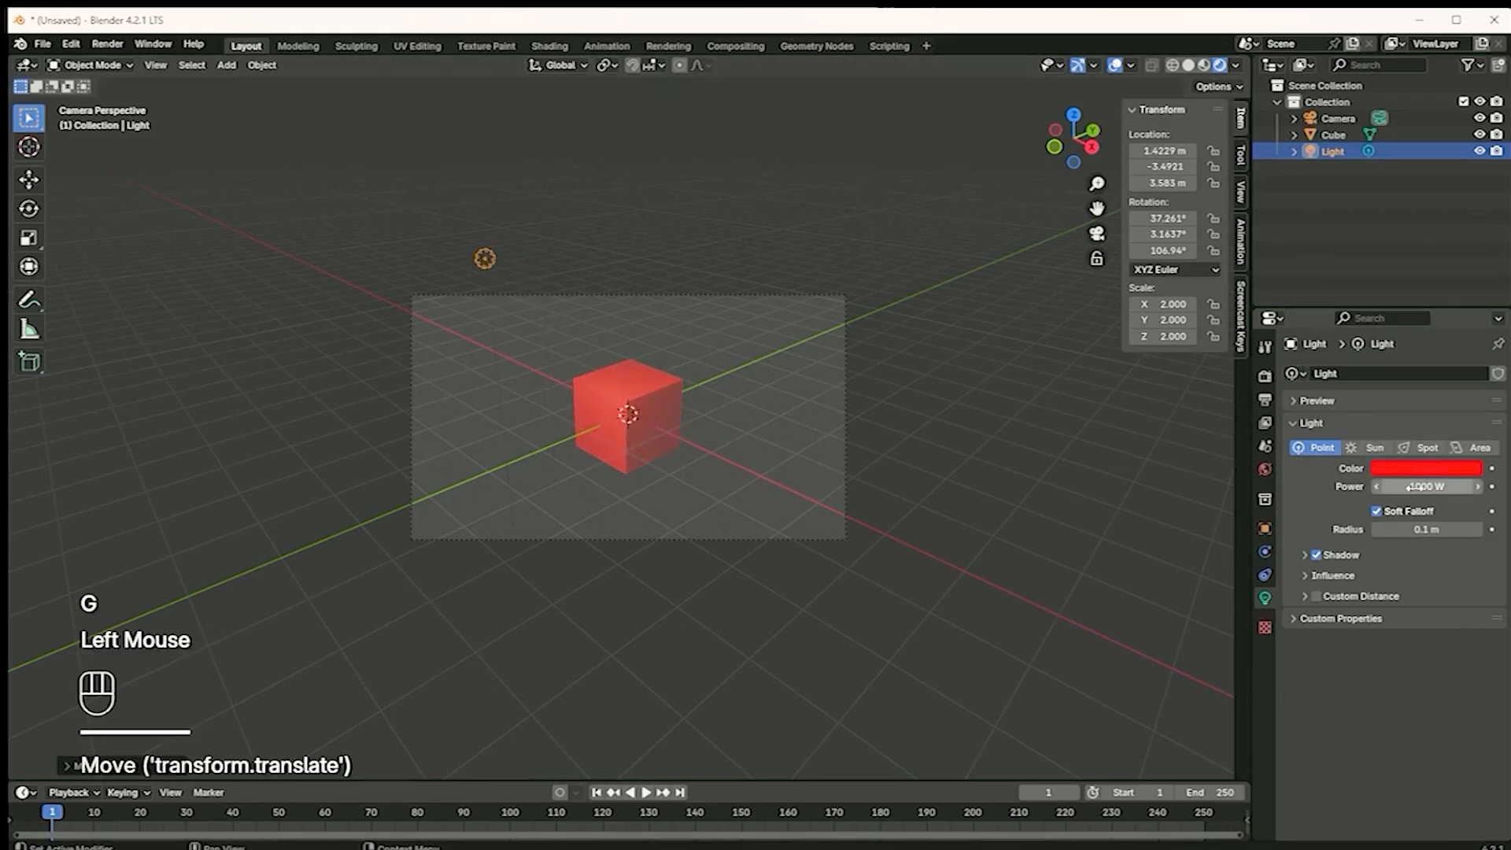
Try a power of 100 W on the light and set it back to 1000 W
double_click(1417, 487)
type("100")
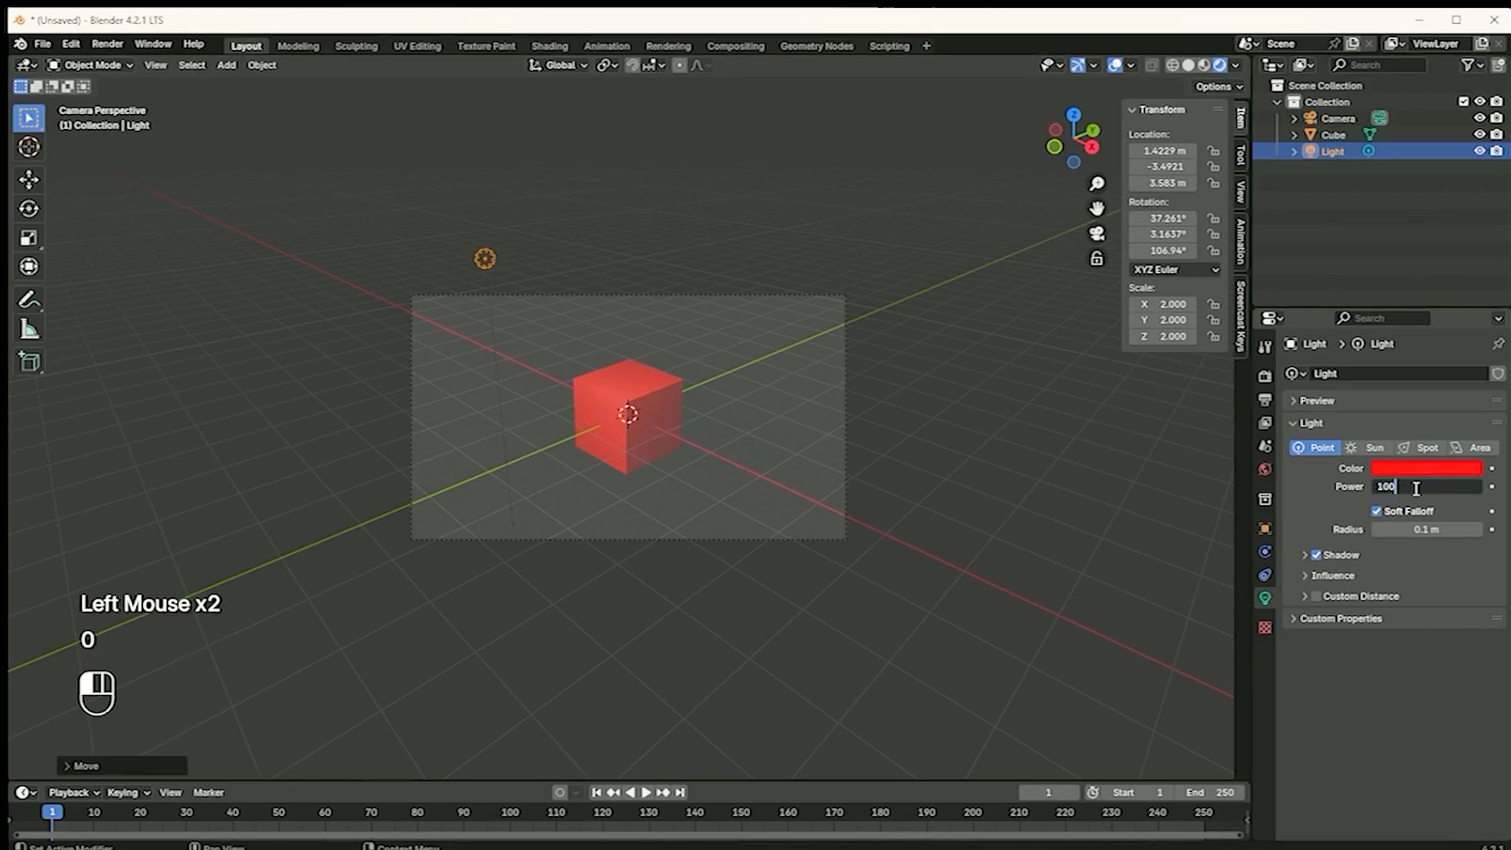
key("Return")
left_click(1416, 487)
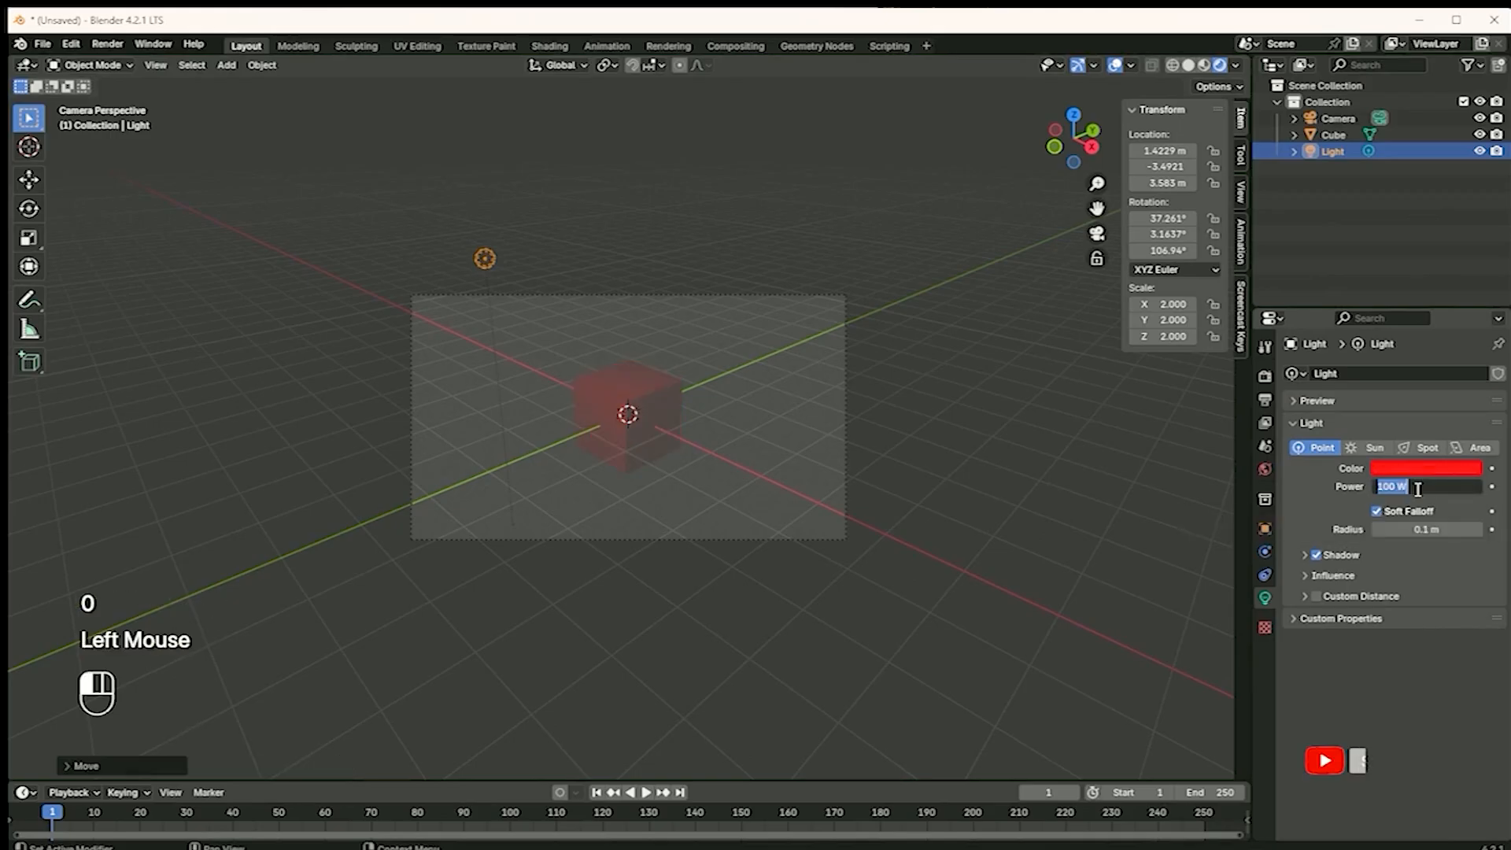
type("1000")
key("Return")
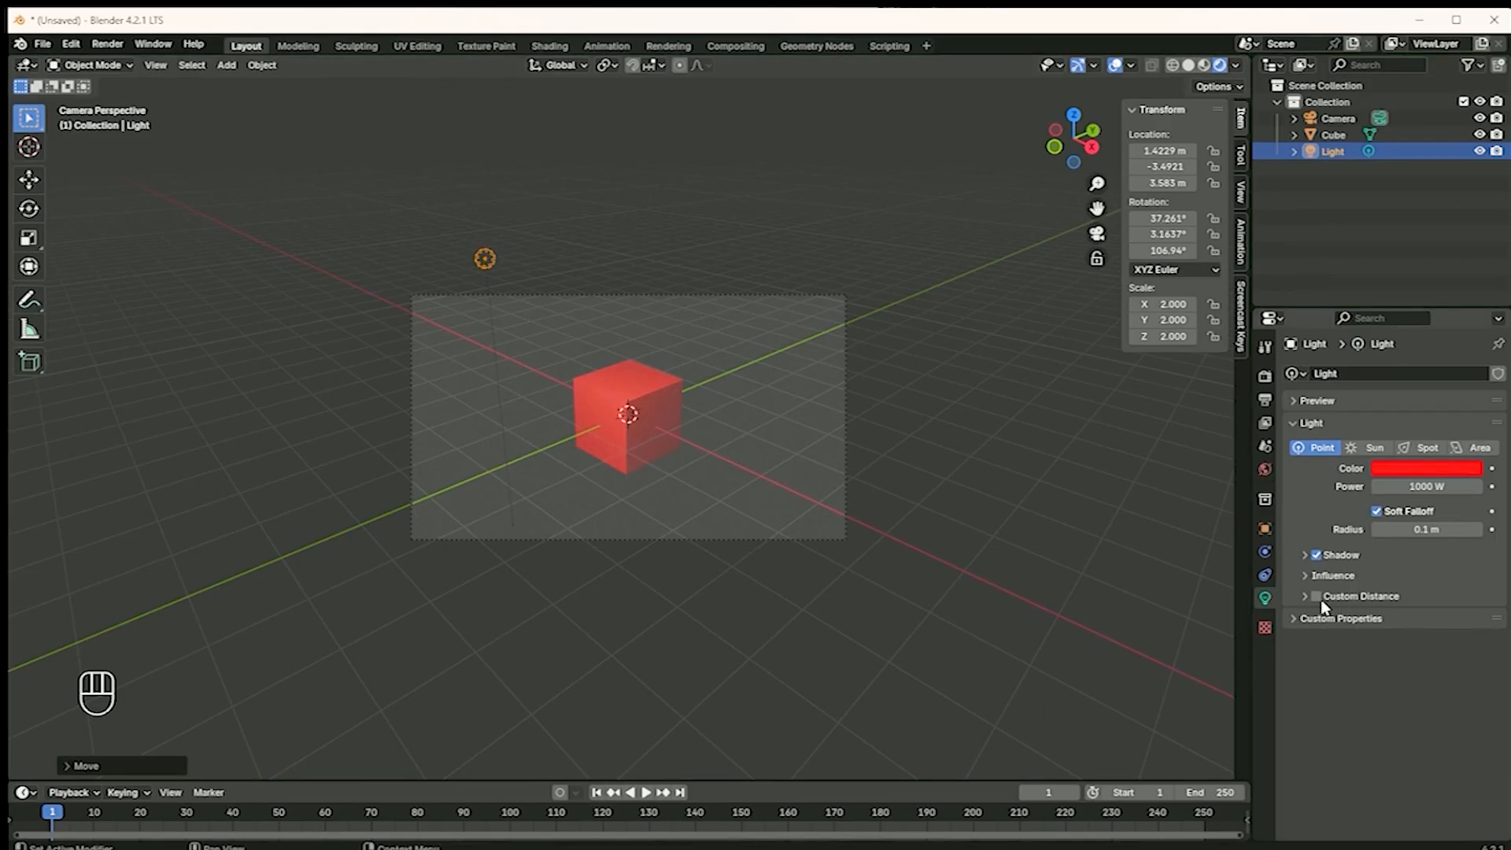
Check the scene's render engine, and enable the light's custom distance with a distance of 0 m
left_click(1265, 376)
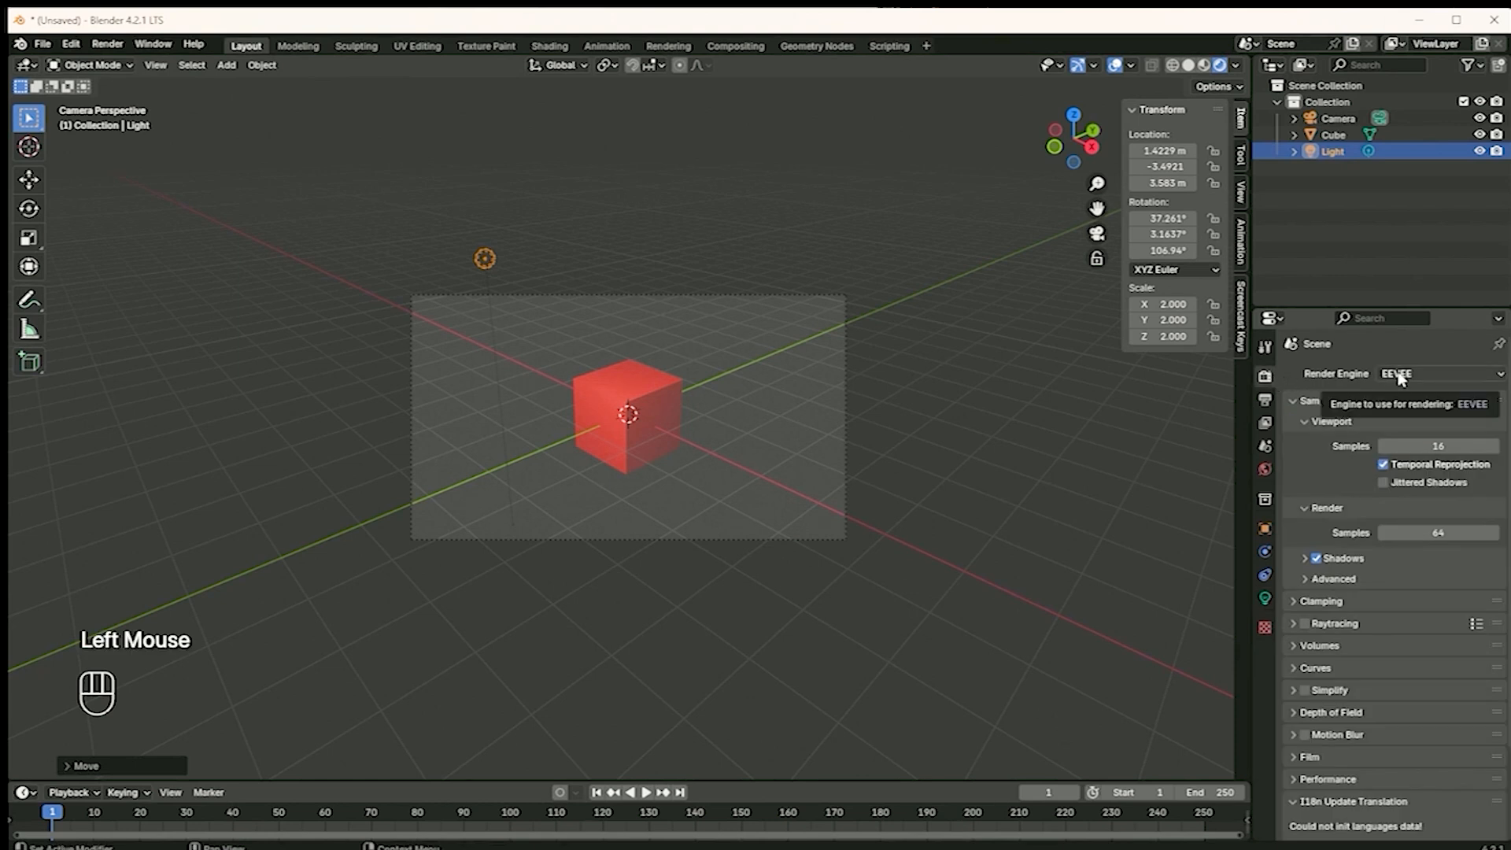
left_click(1265, 599)
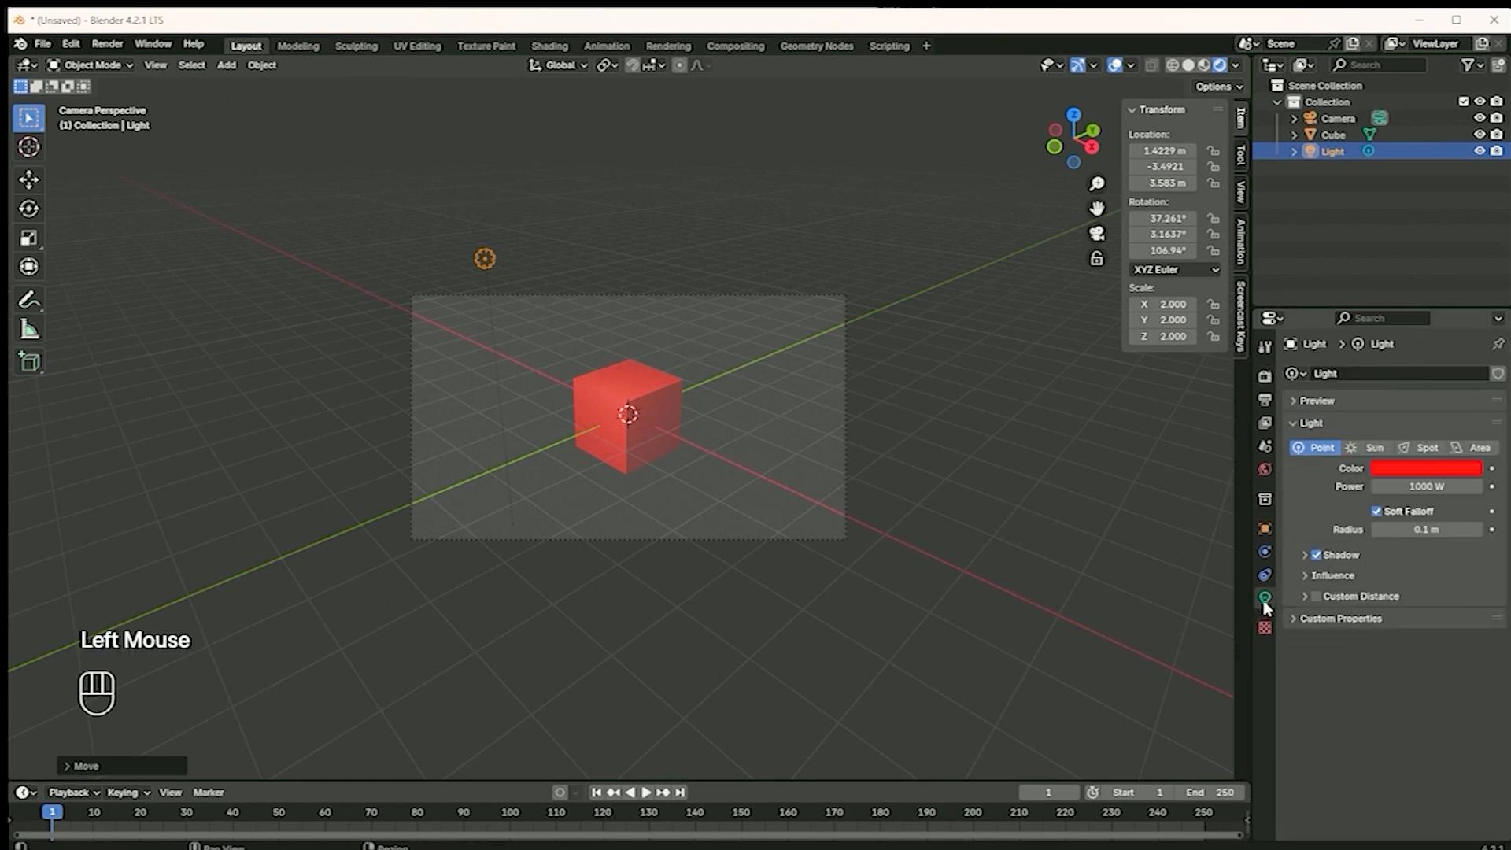
left_click(1317, 597)
left_click(1301, 599)
left_click(1433, 620)
type("0")
key("Return")
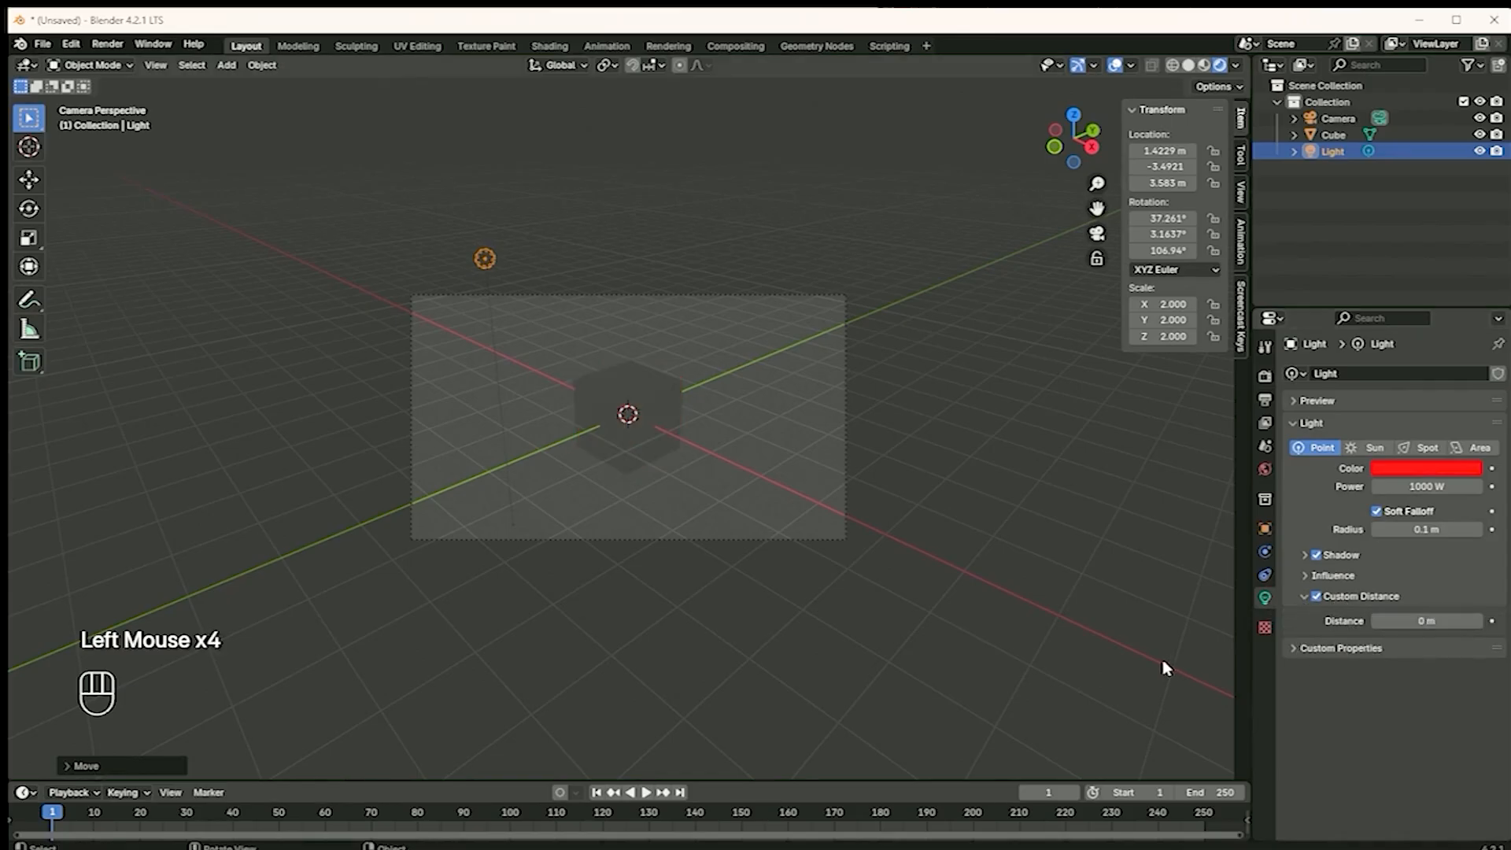
Raise the light's custom distance in two adjustments, to 4.5 m and to 4.7 m
left_click_drag(1417, 621, 1379, 652)
scroll(602, 423, "up", 2)
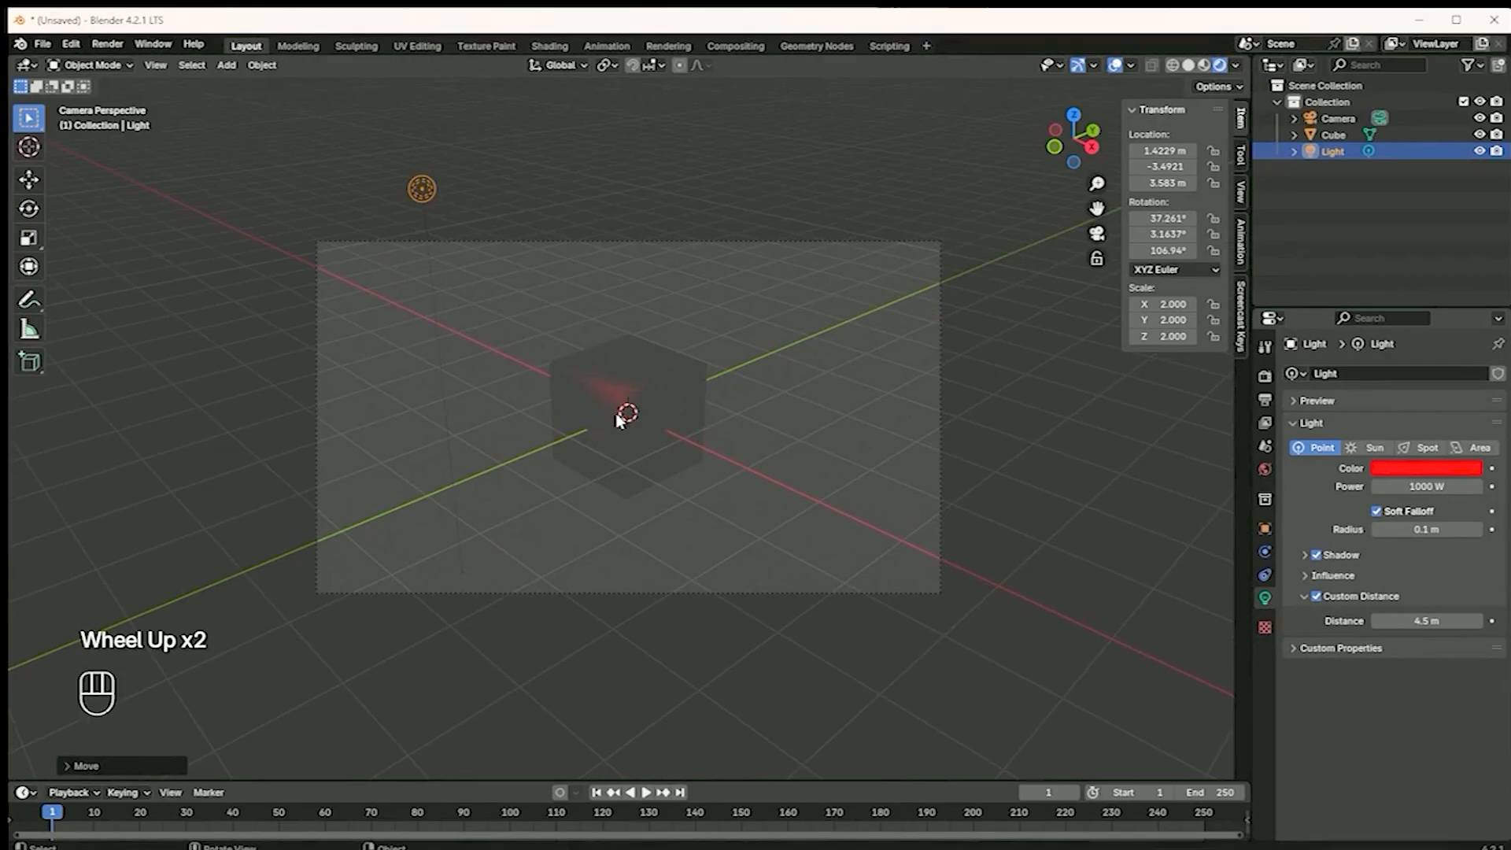
scroll(619, 421, "up", 1)
mouse_move(1449, 621)
left_mouse_down()
mouse_move(1431, 623)
mouse_move(1465, 614)
mouse_move(1430, 626)
left_mouse_up()
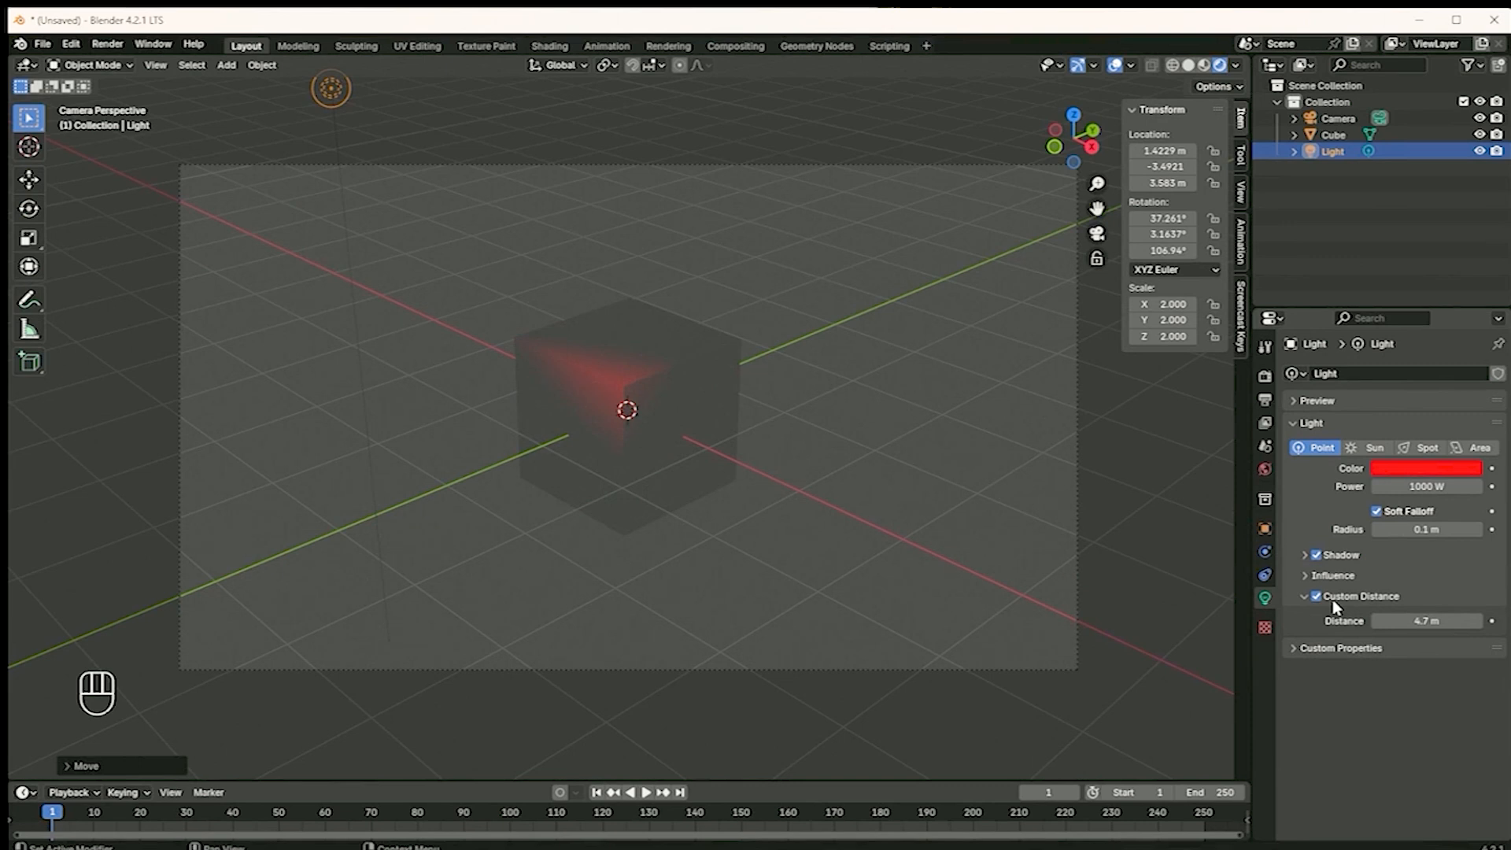
scroll(1395, 511, "up", 2)
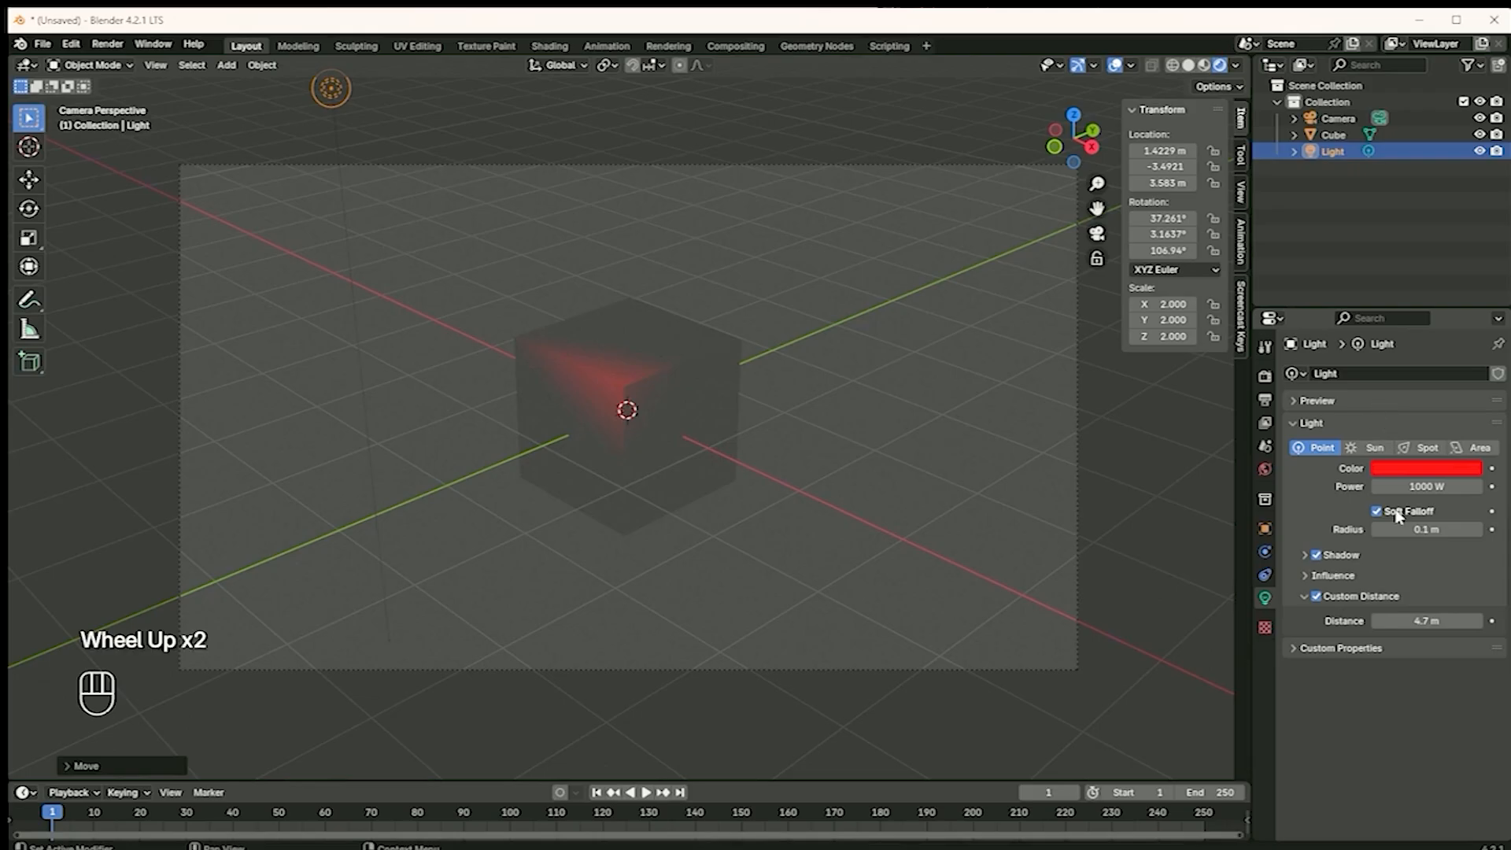
Change the light's color to yellow
left_click(1387, 471)
left_click(1424, 471)
left_click_drag(1385, 297, 1316, 348)
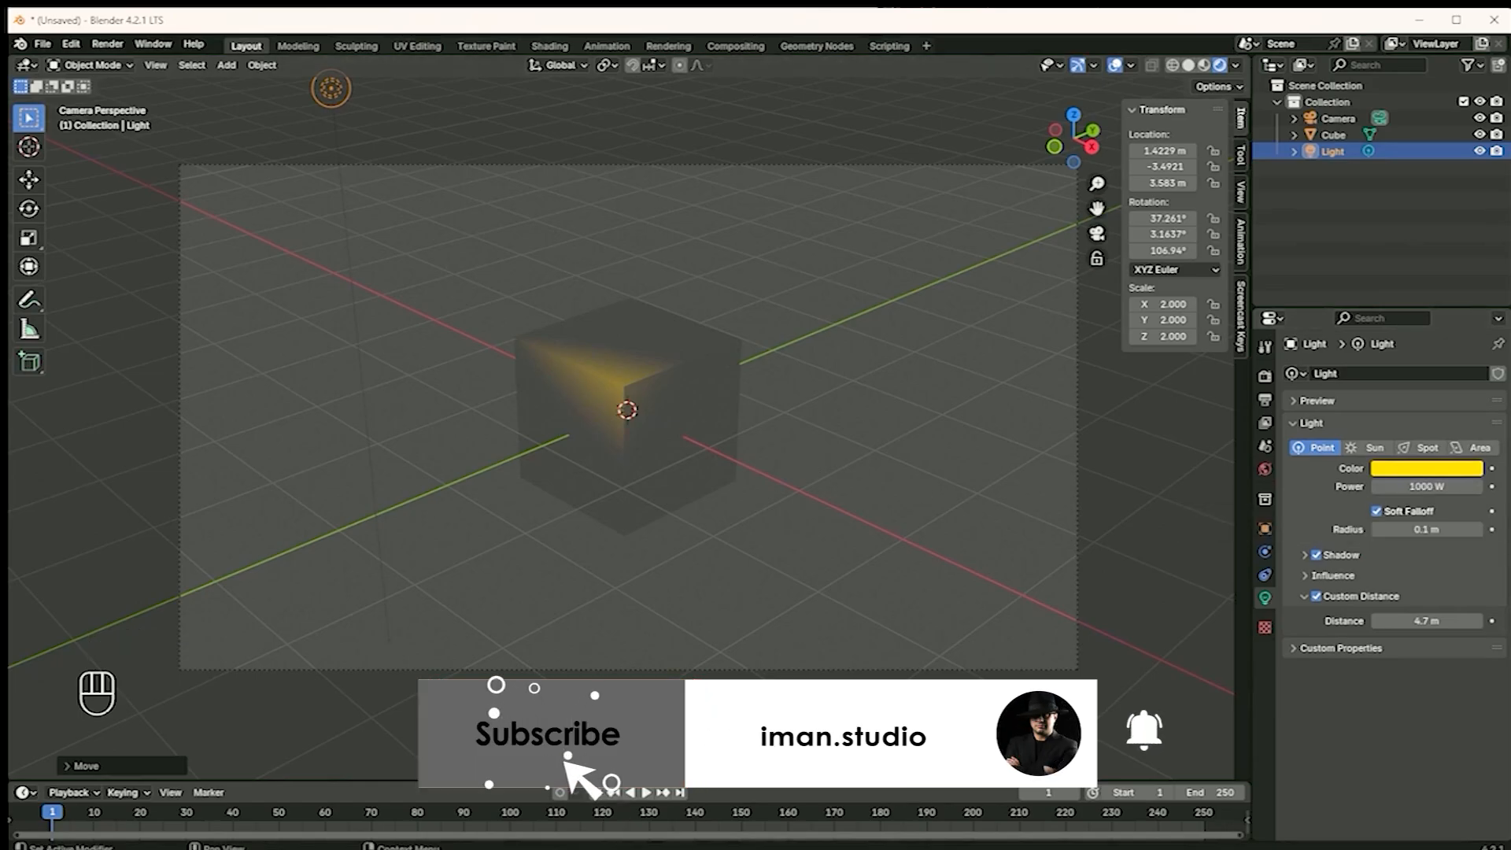
Increase the light's radius to about 0.324 m and move it to about X 1.98 m, Y -3.31 m, Z 3.02 m
left_click_drag(1411, 530, 1452, 519)
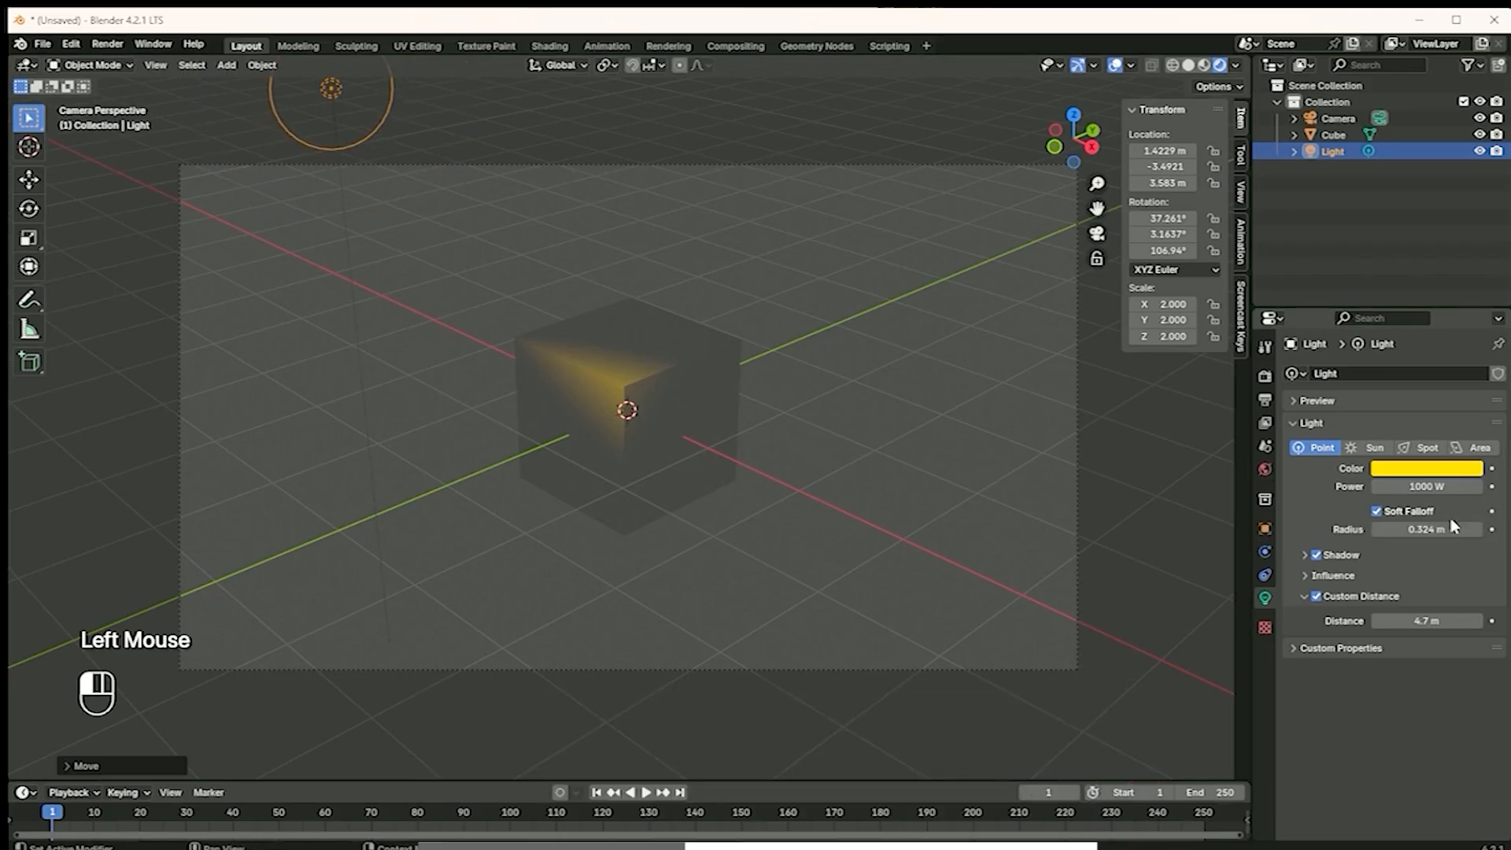
key("g")
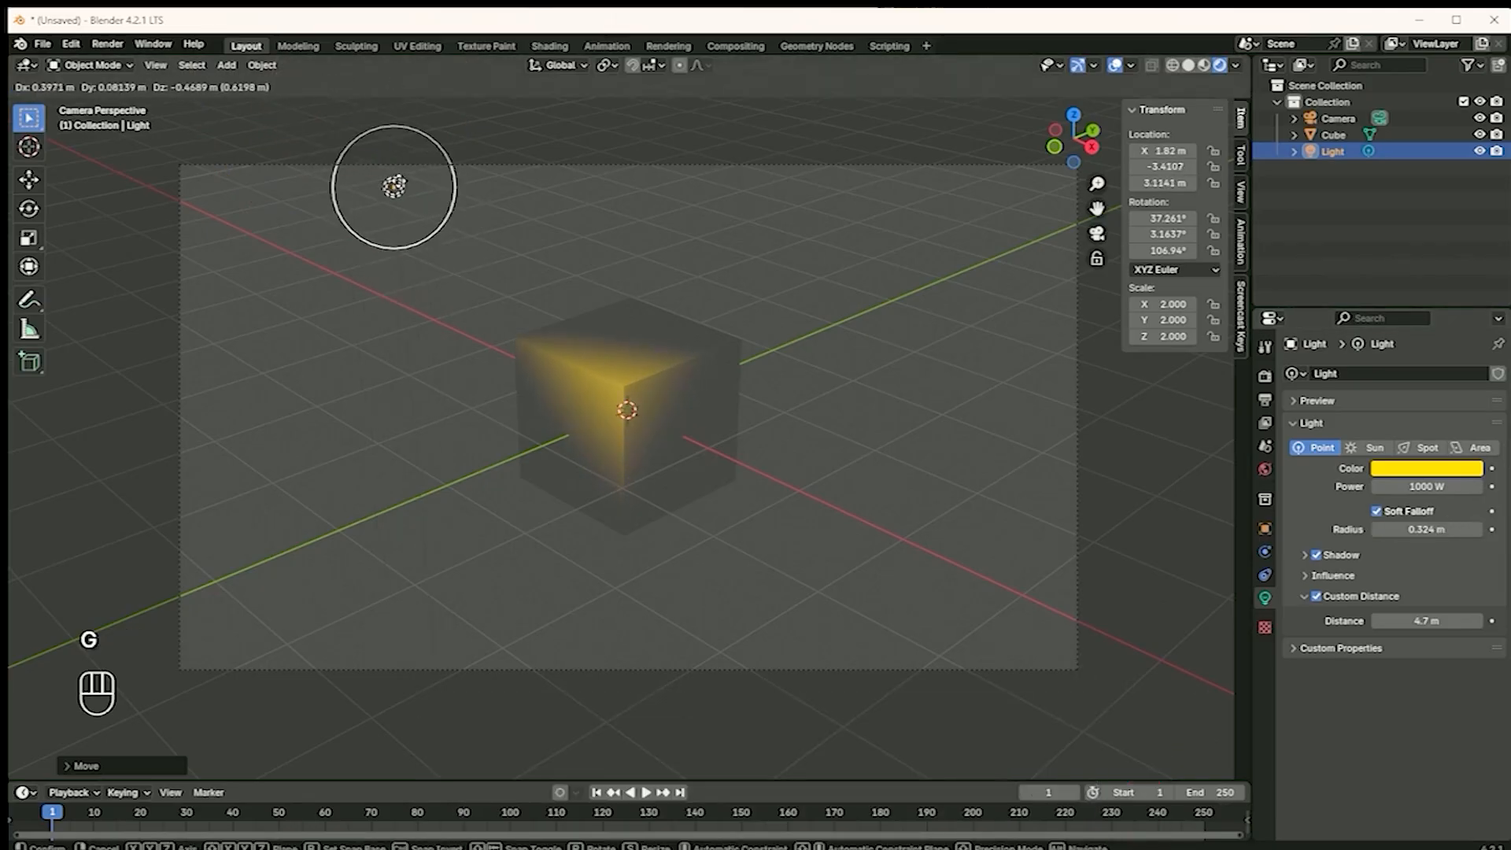
left_click(429, 208)
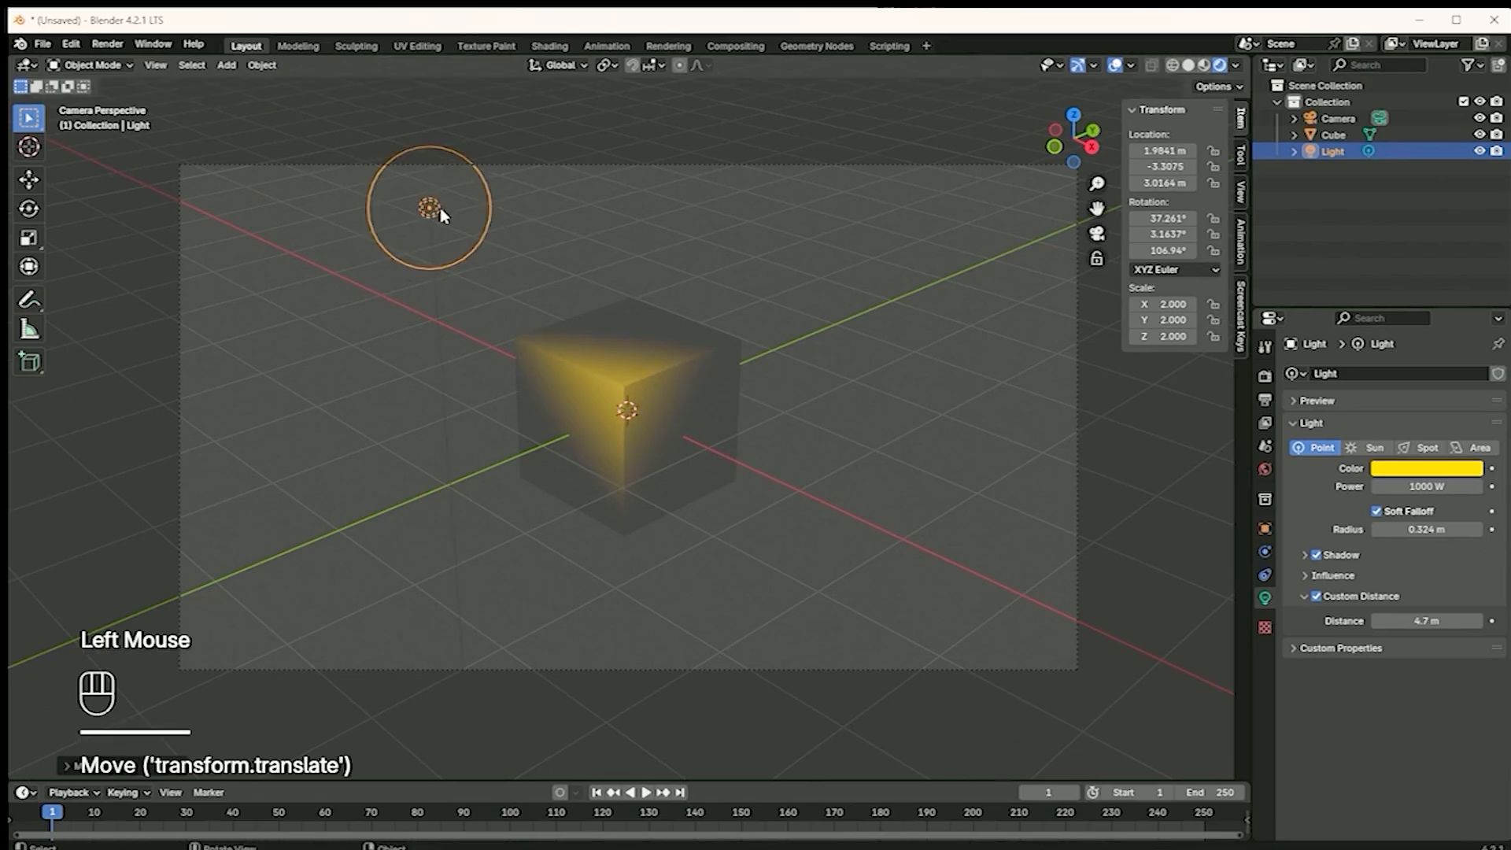
Try radii of about 0.097 m and 0.324 m on the point light, and leave its radius at 0.207 m
mouse_move(1383, 532)
left_mouse_down()
mouse_move(1354, 532)
mouse_move(1383, 532)
left_mouse_up()
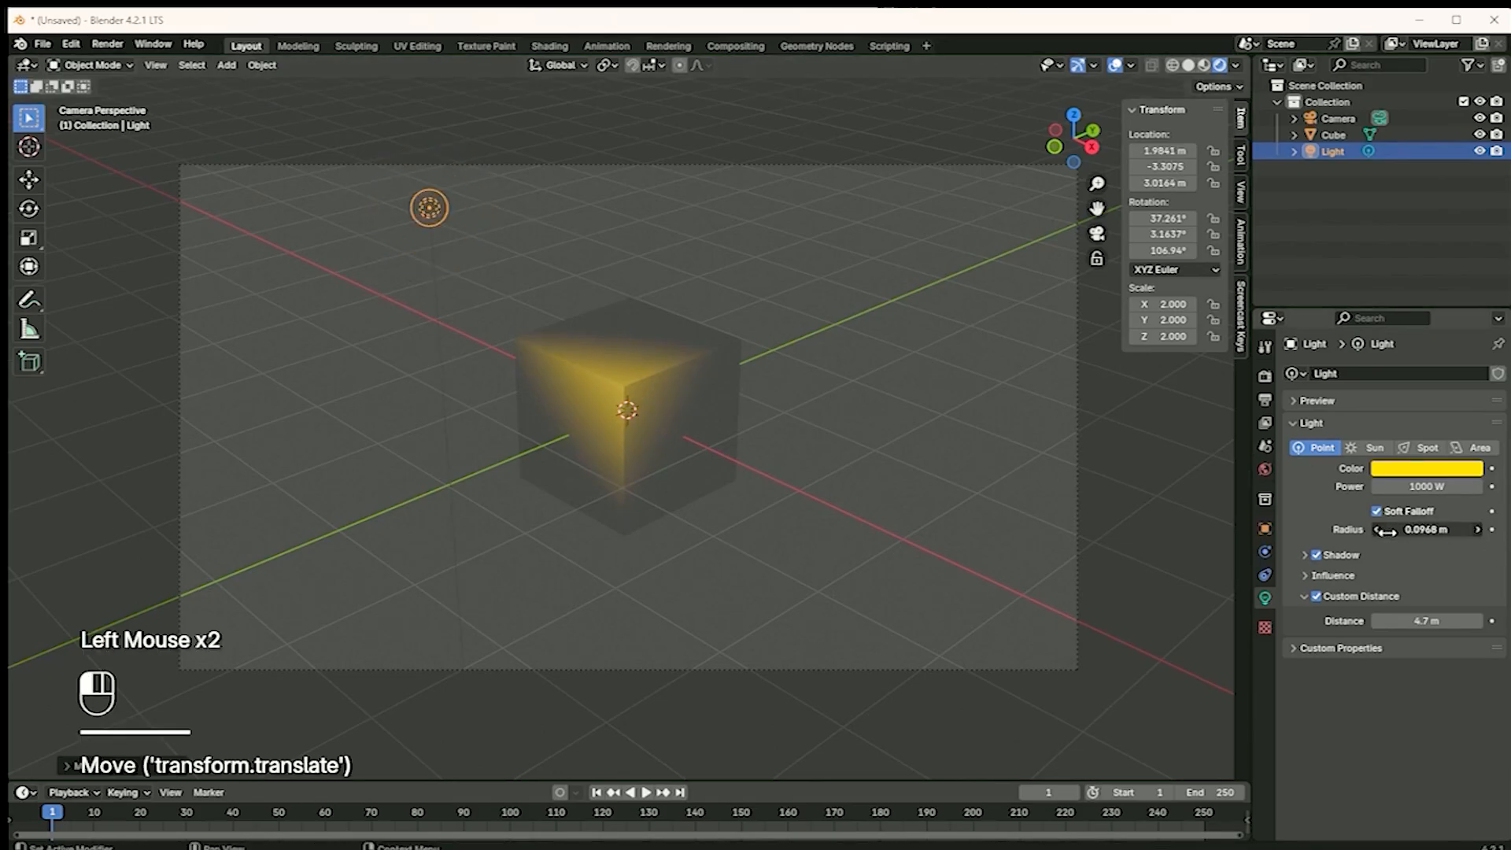
left_click(1383, 530)
left_click(428, 236)
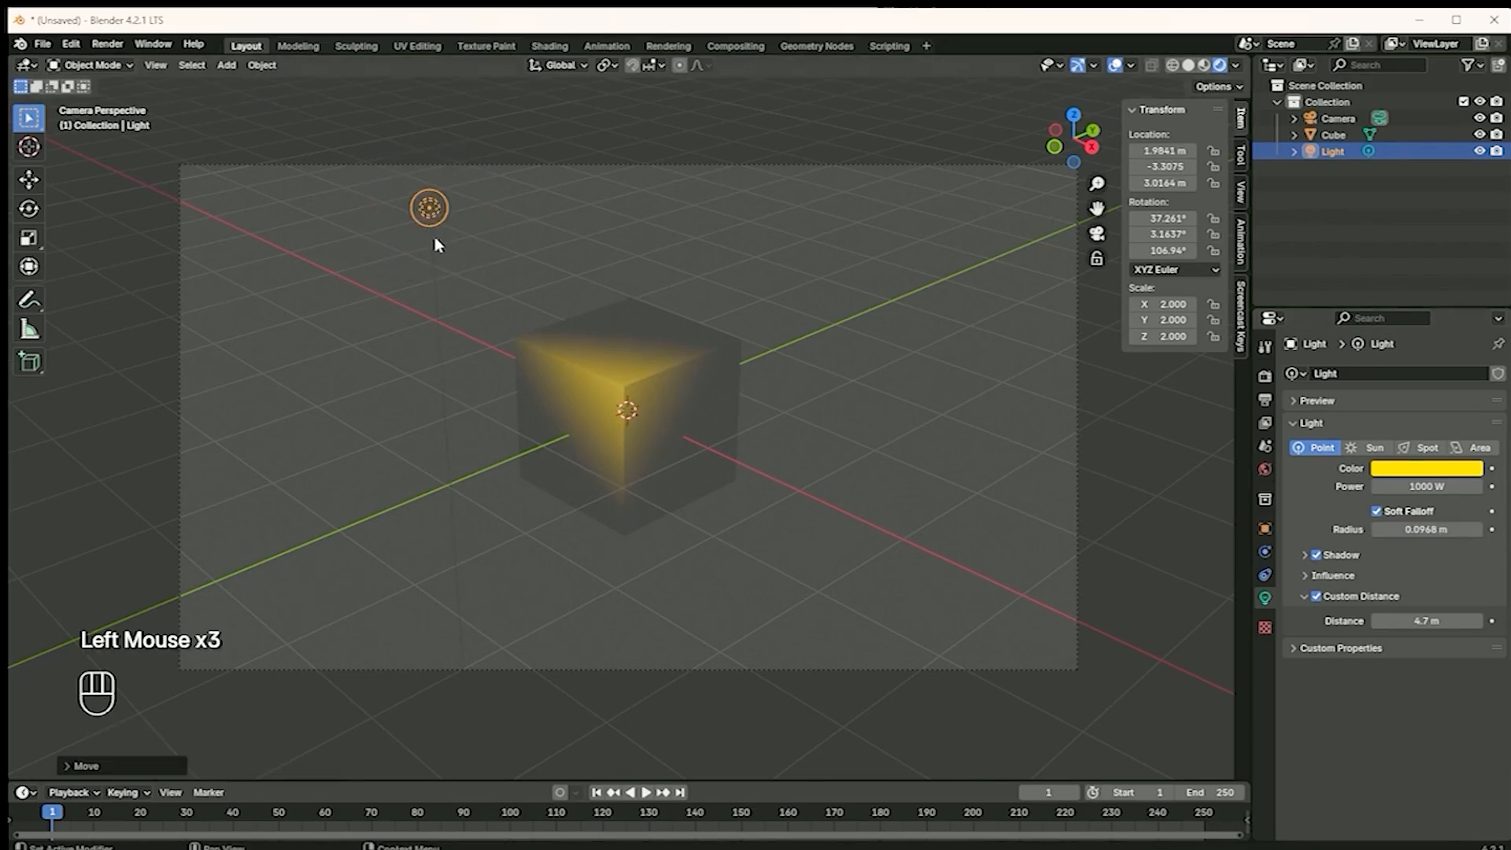
left_click_drag(457, 224, 484, 237)
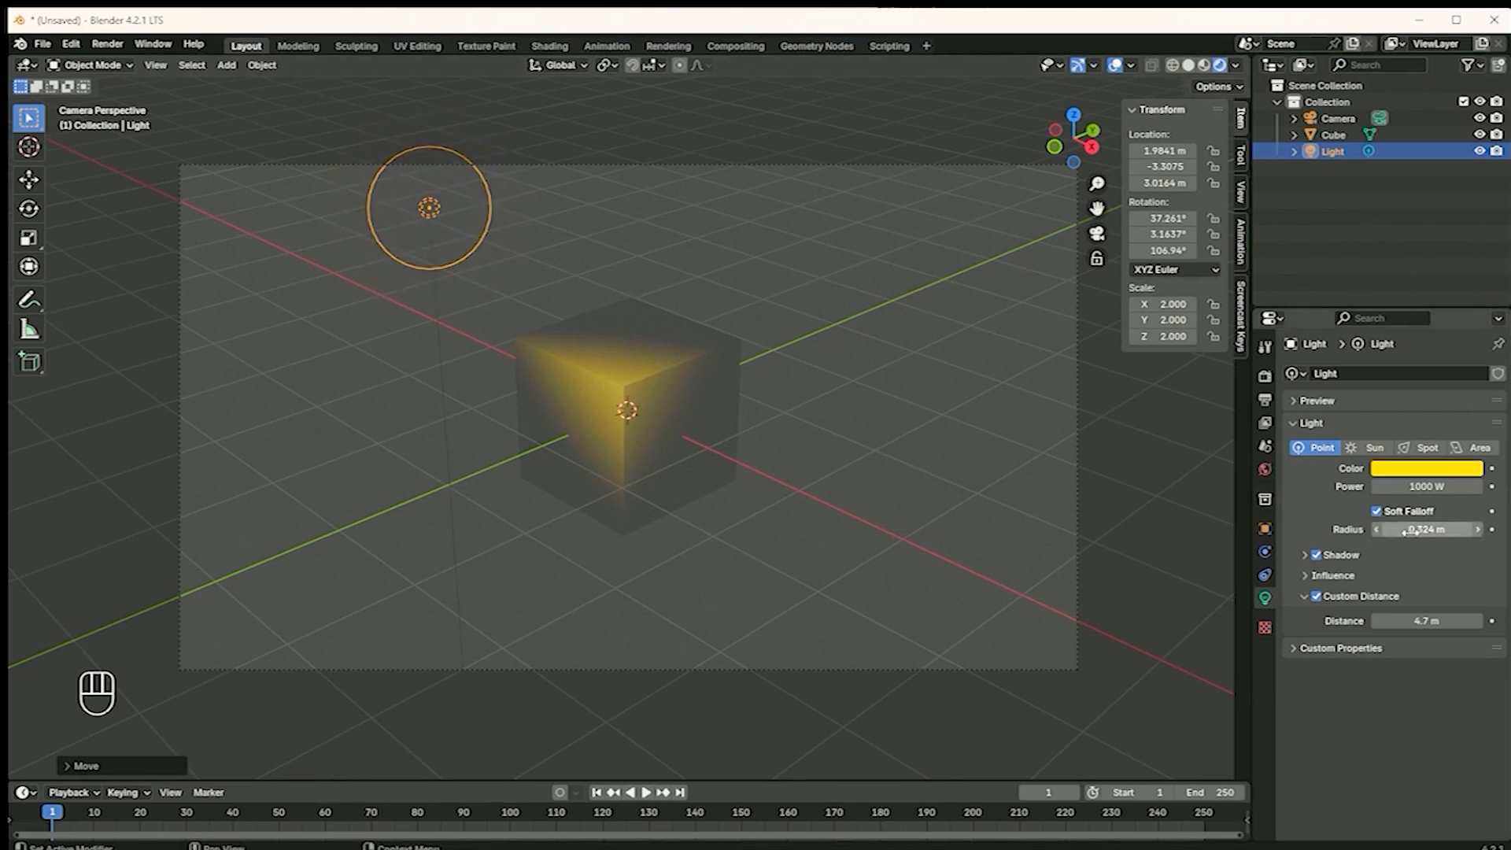
mouse_move(460, 254)
left_mouse_down()
mouse_move(435, 216)
mouse_move(447, 244)
left_mouse_up()
Add a Sun light and move it behind the cube to about X 1.14 m, Y 2.84 m, Z 2.25 m
scroll(695, 341, "down", 2)
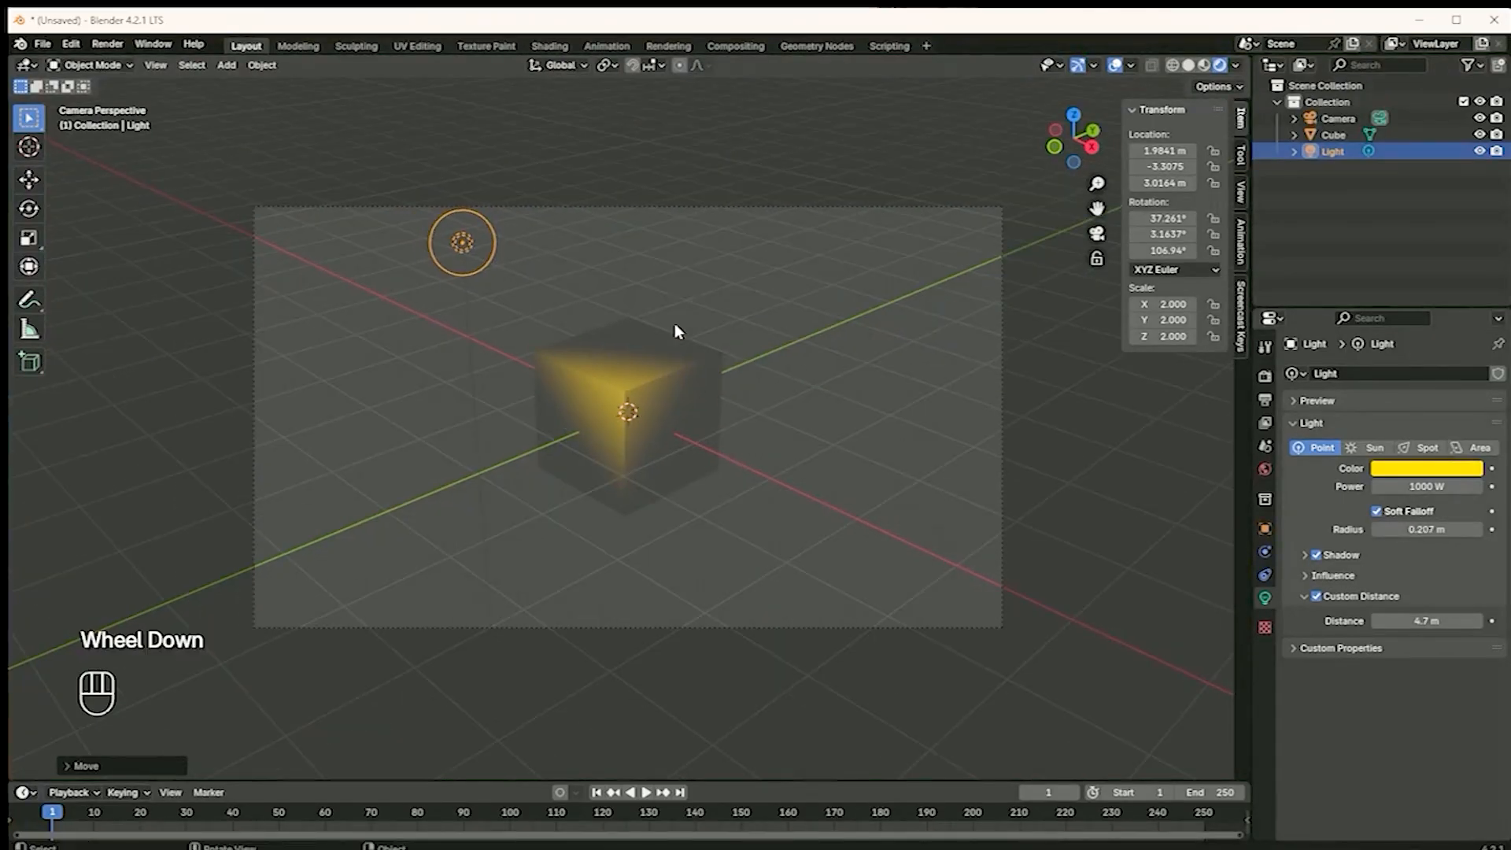
key("shift+a")
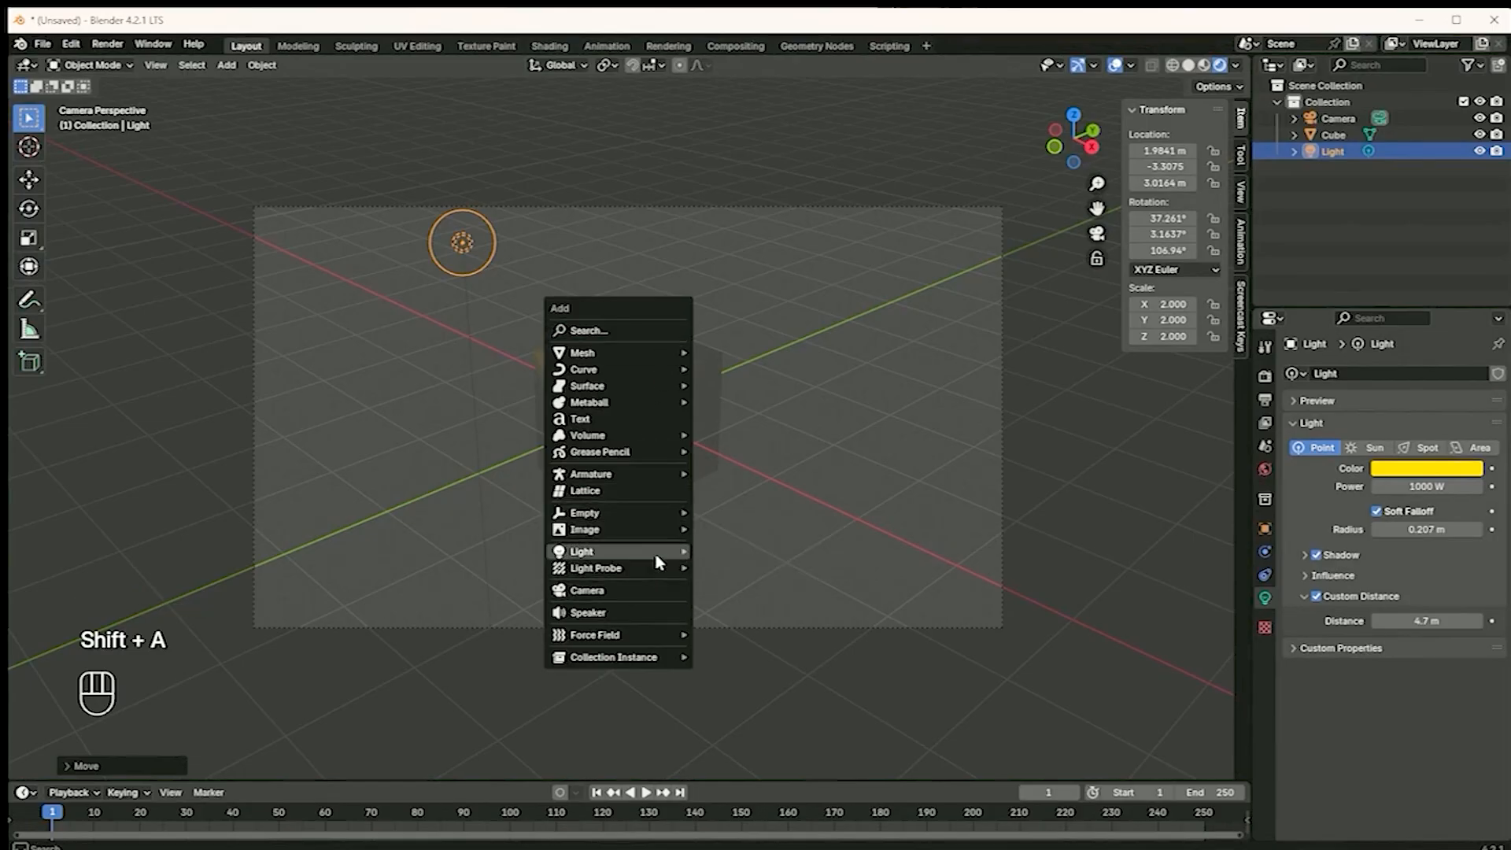
mouse_move(662, 551)
left_click(738, 566)
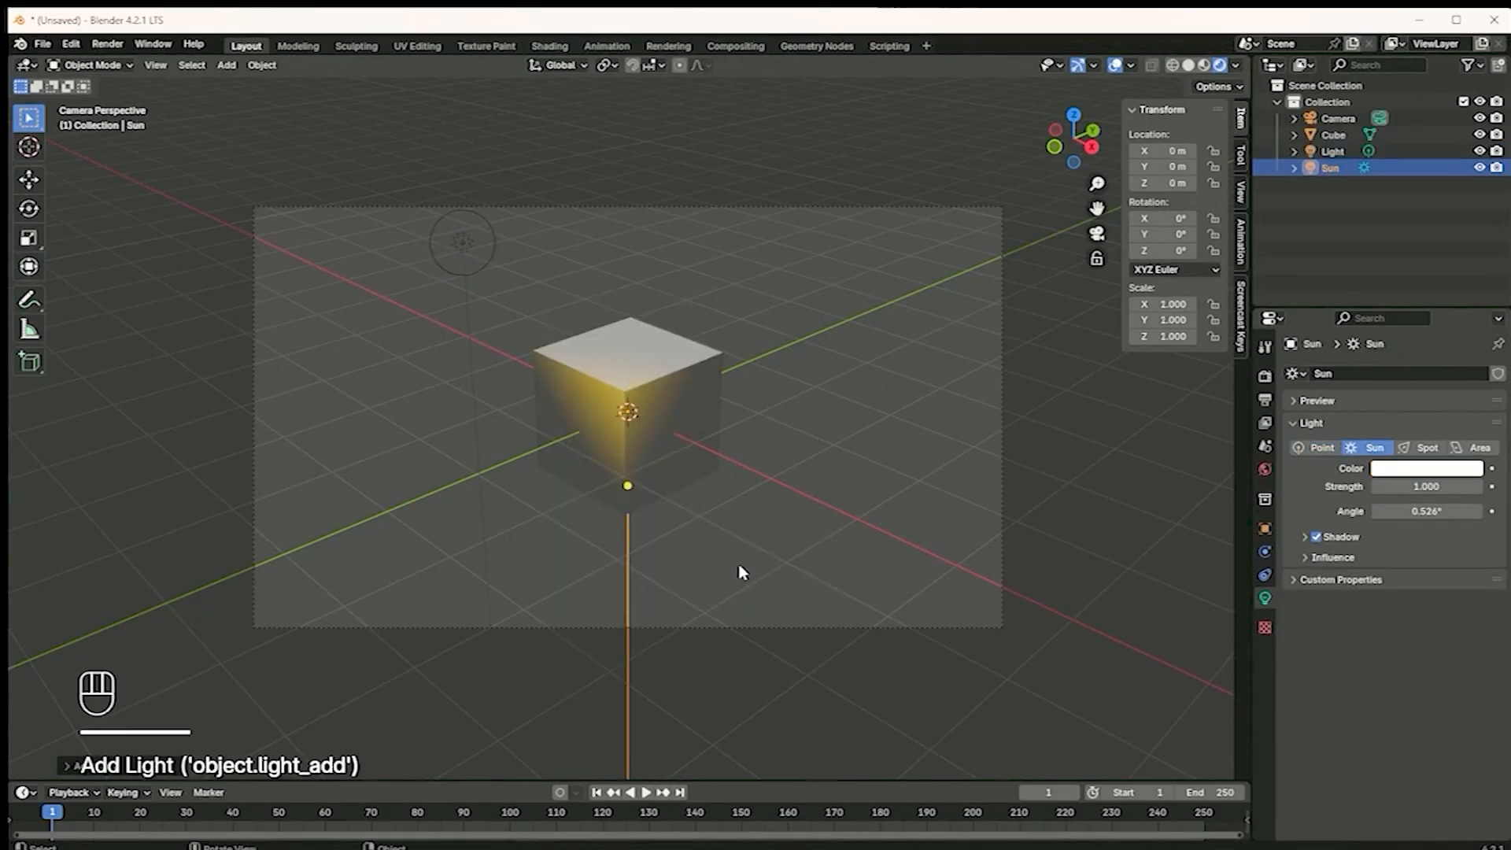
key("g")
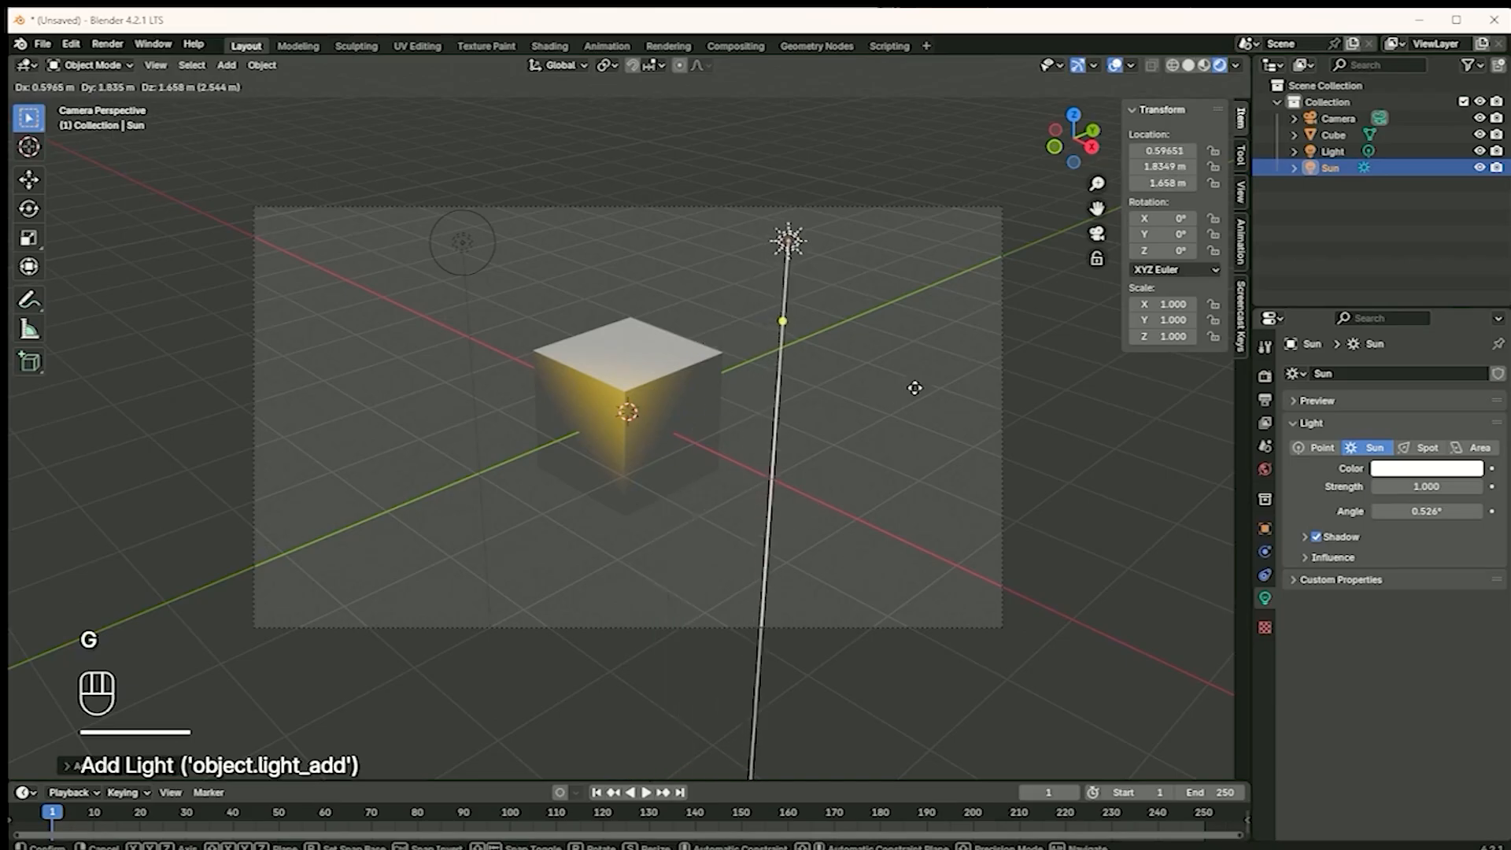
left_click(1001, 348)
Move the Sun light to about X 1.25 m, Y 3.04 m, Z 2.36 m and aim it toward the cube, rotated about -27.6°, 25.1°, -6.3°
scroll(740, 496, "down", 3)
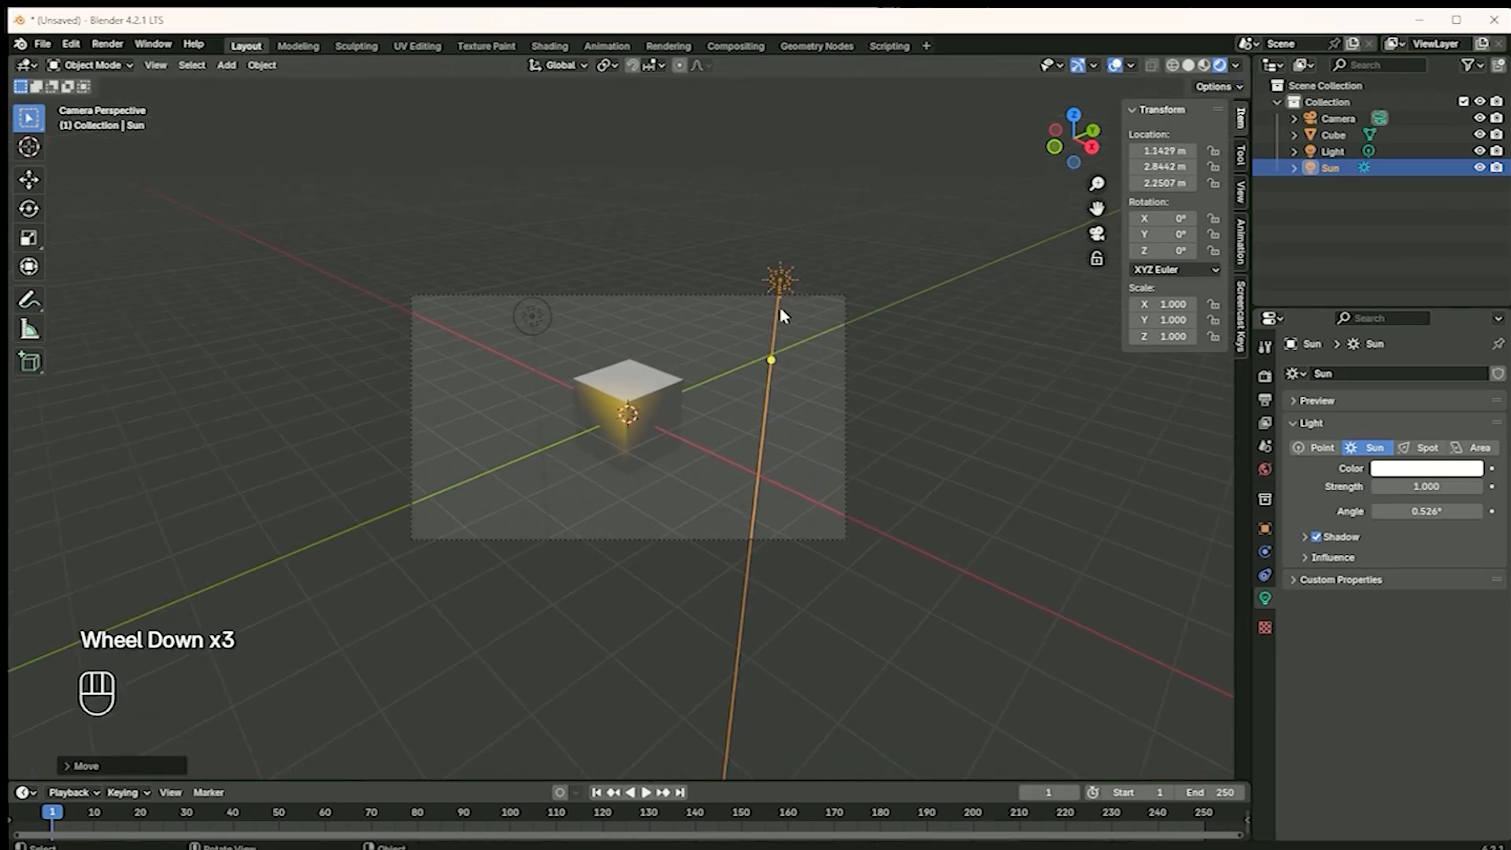
left_click(772, 361)
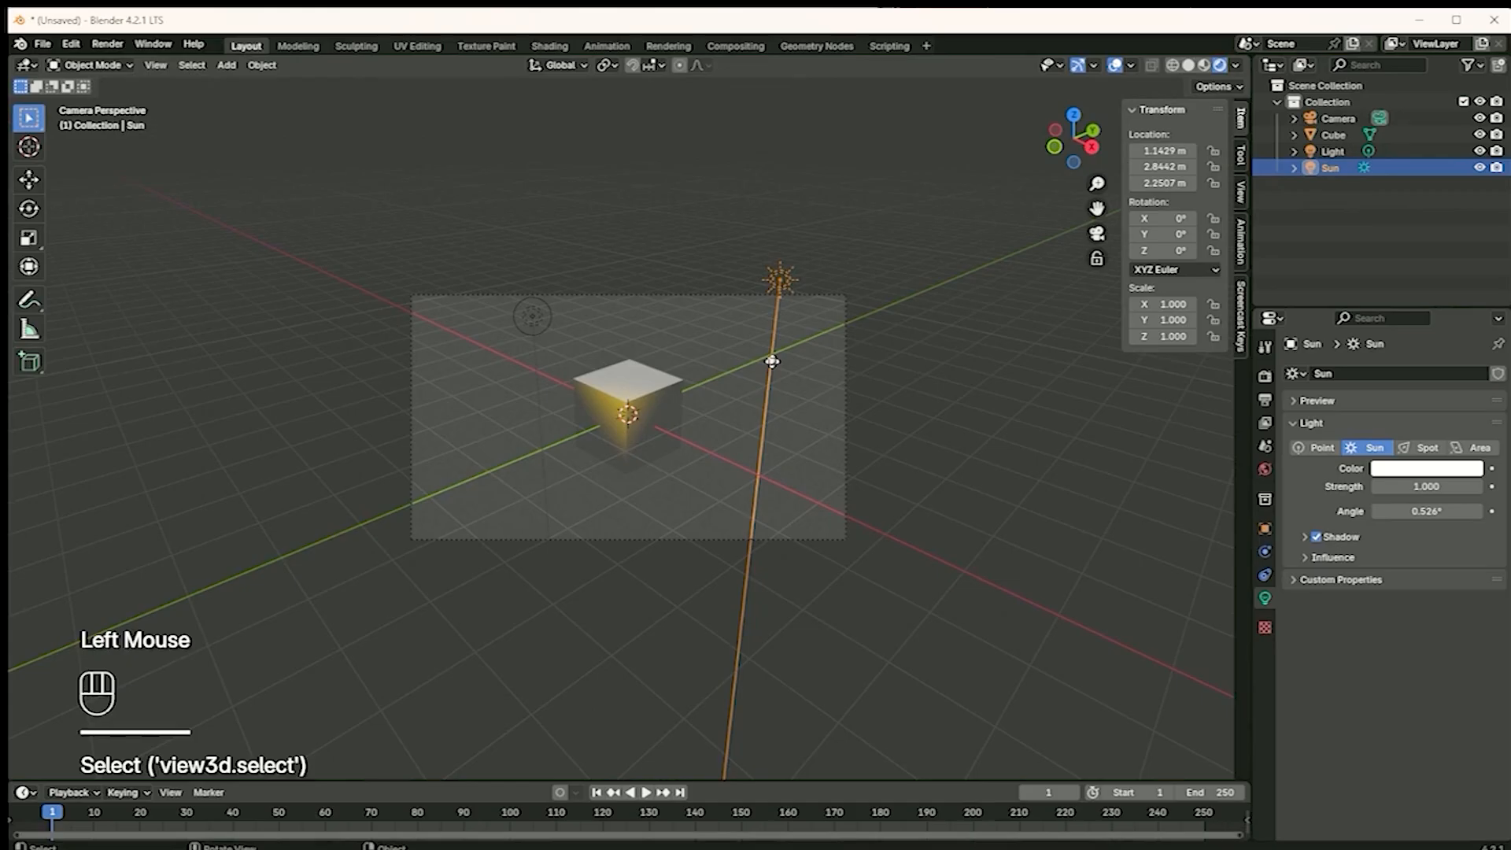
key("g")
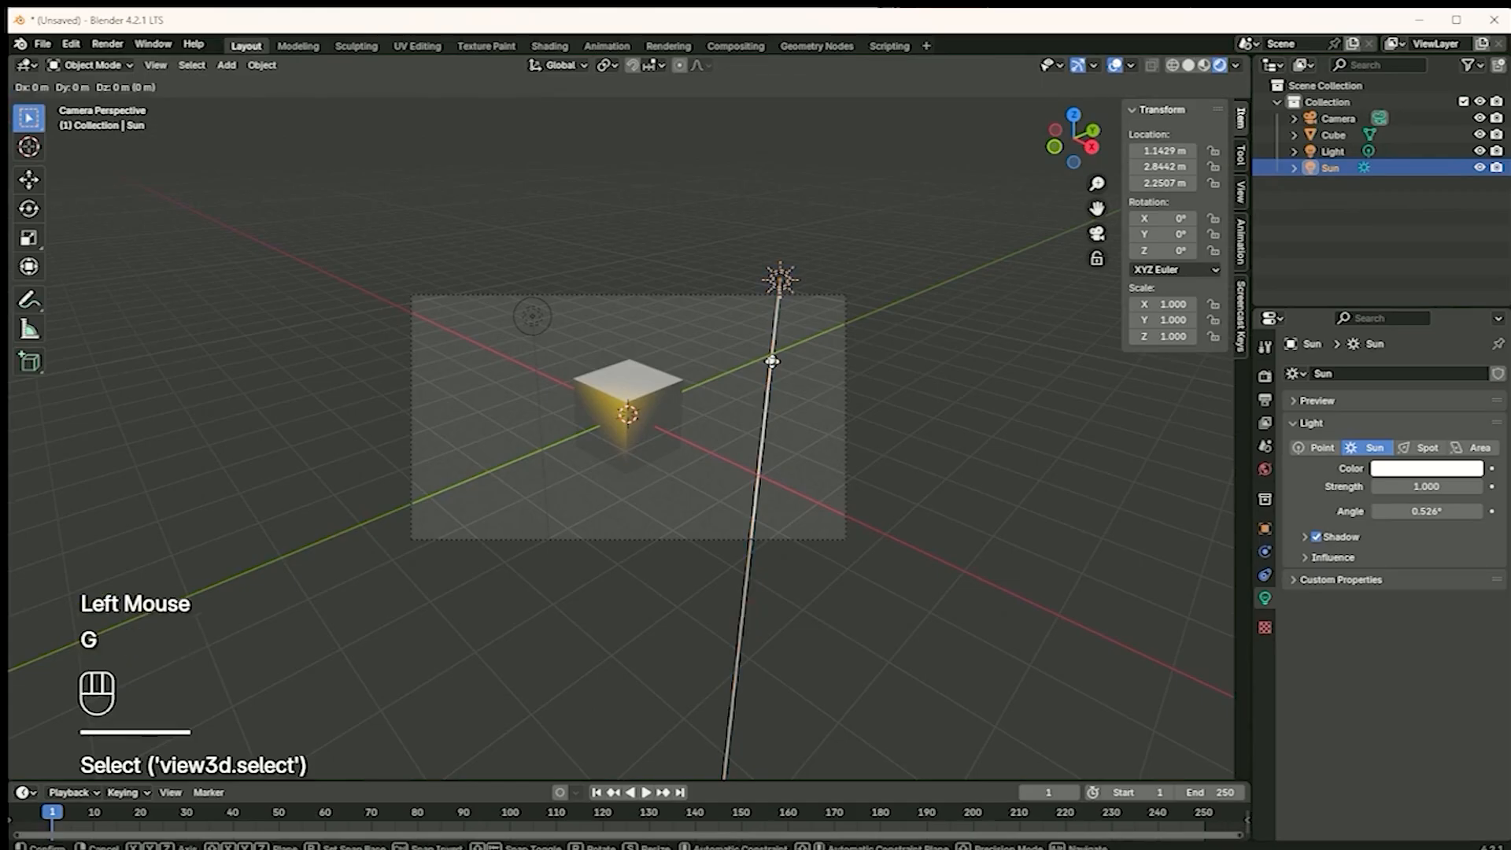
left_click(781, 352)
left_click(780, 353)
left_click(773, 358)
left_click(781, 352)
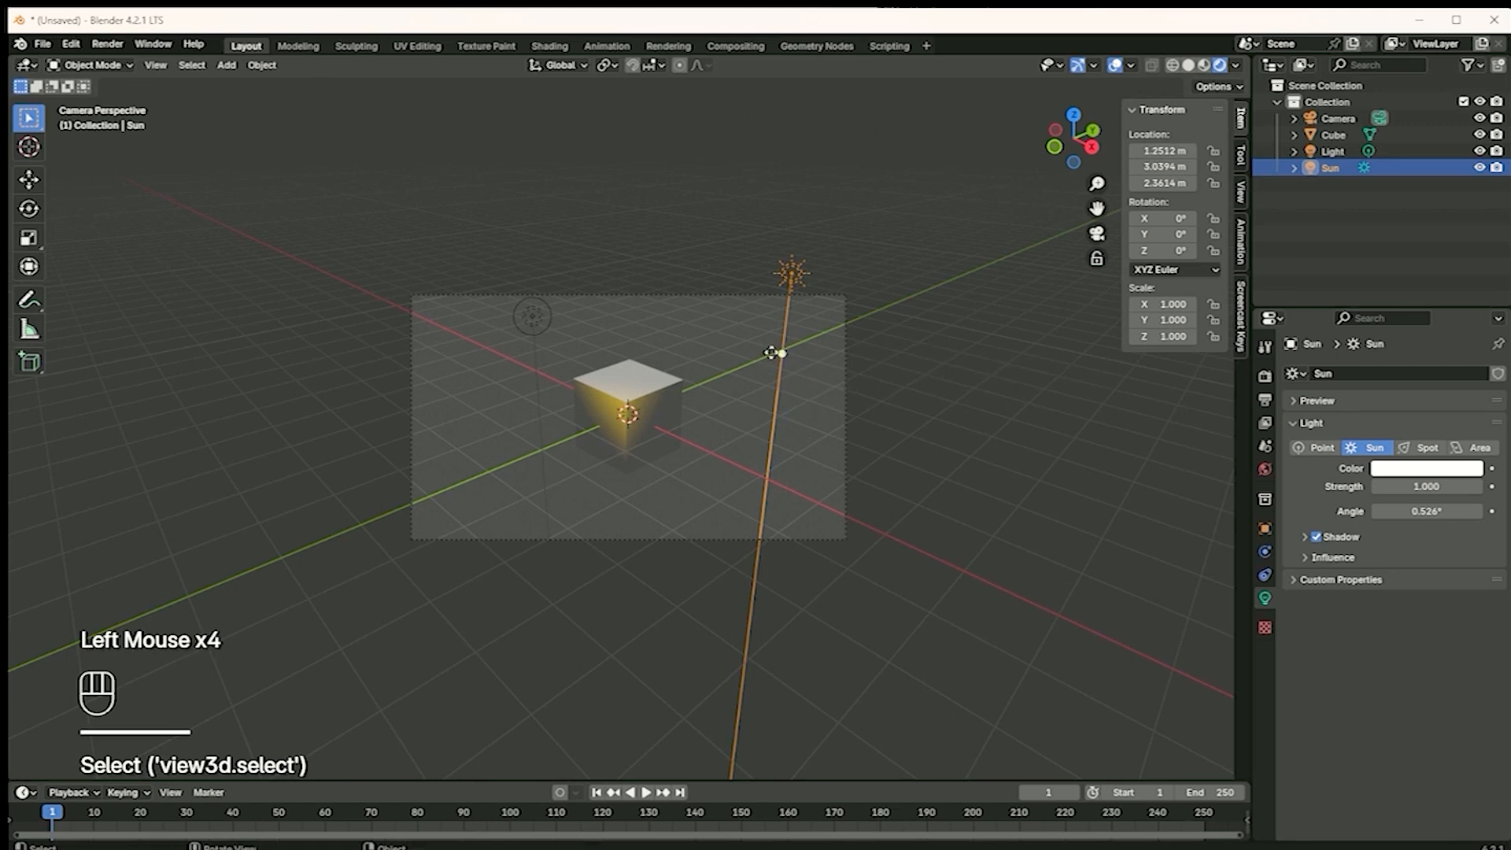
left_click_drag(784, 355, 735, 338)
Raise the Sun light's strength to 2.660 and set its angle to 0°
left_click(1413, 470)
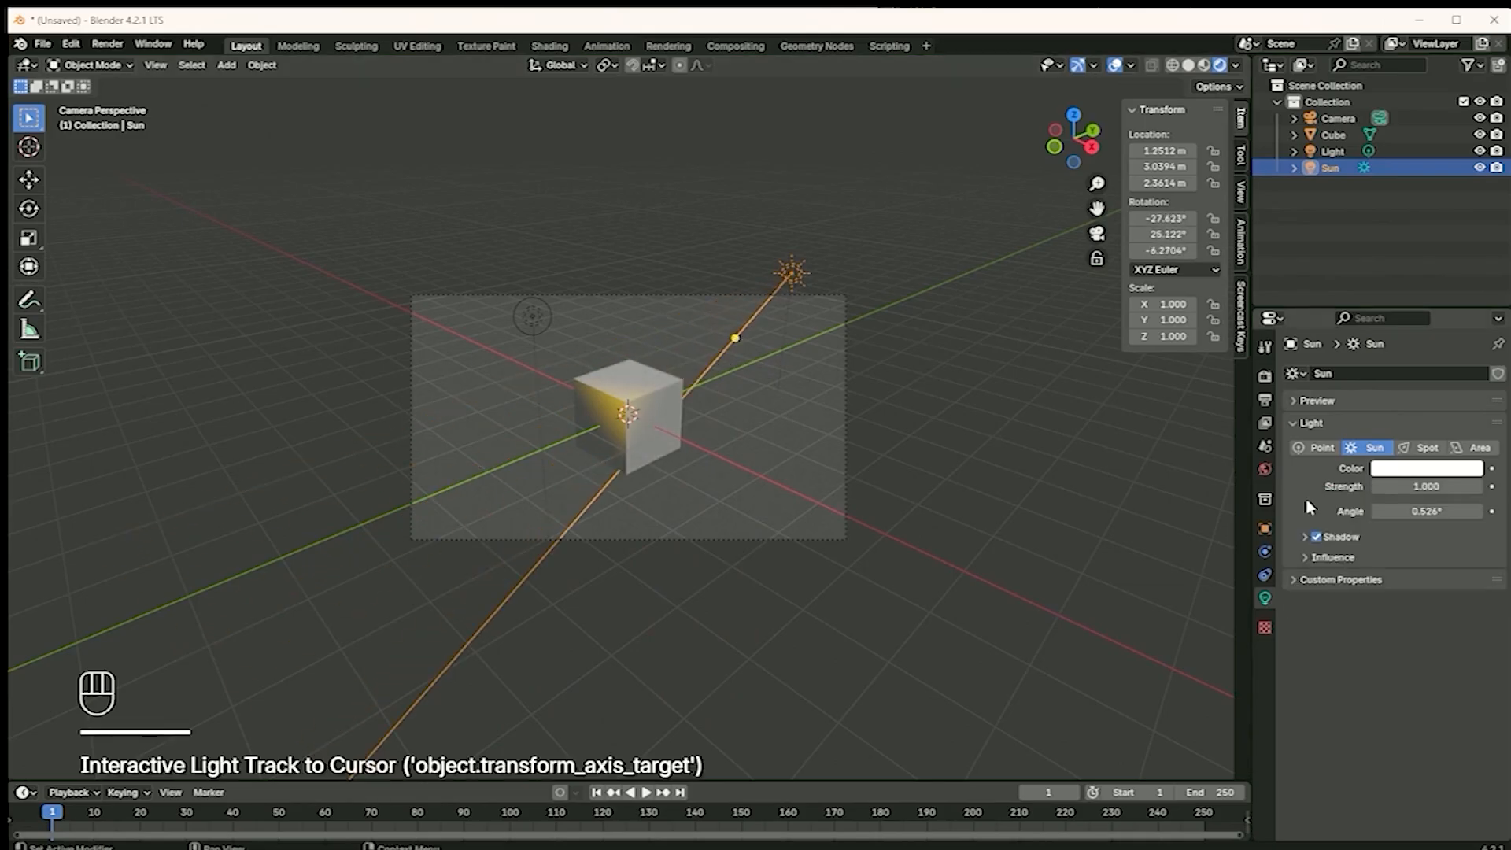
left_click_drag(1413, 487, 1405, 522)
left_click(1417, 512)
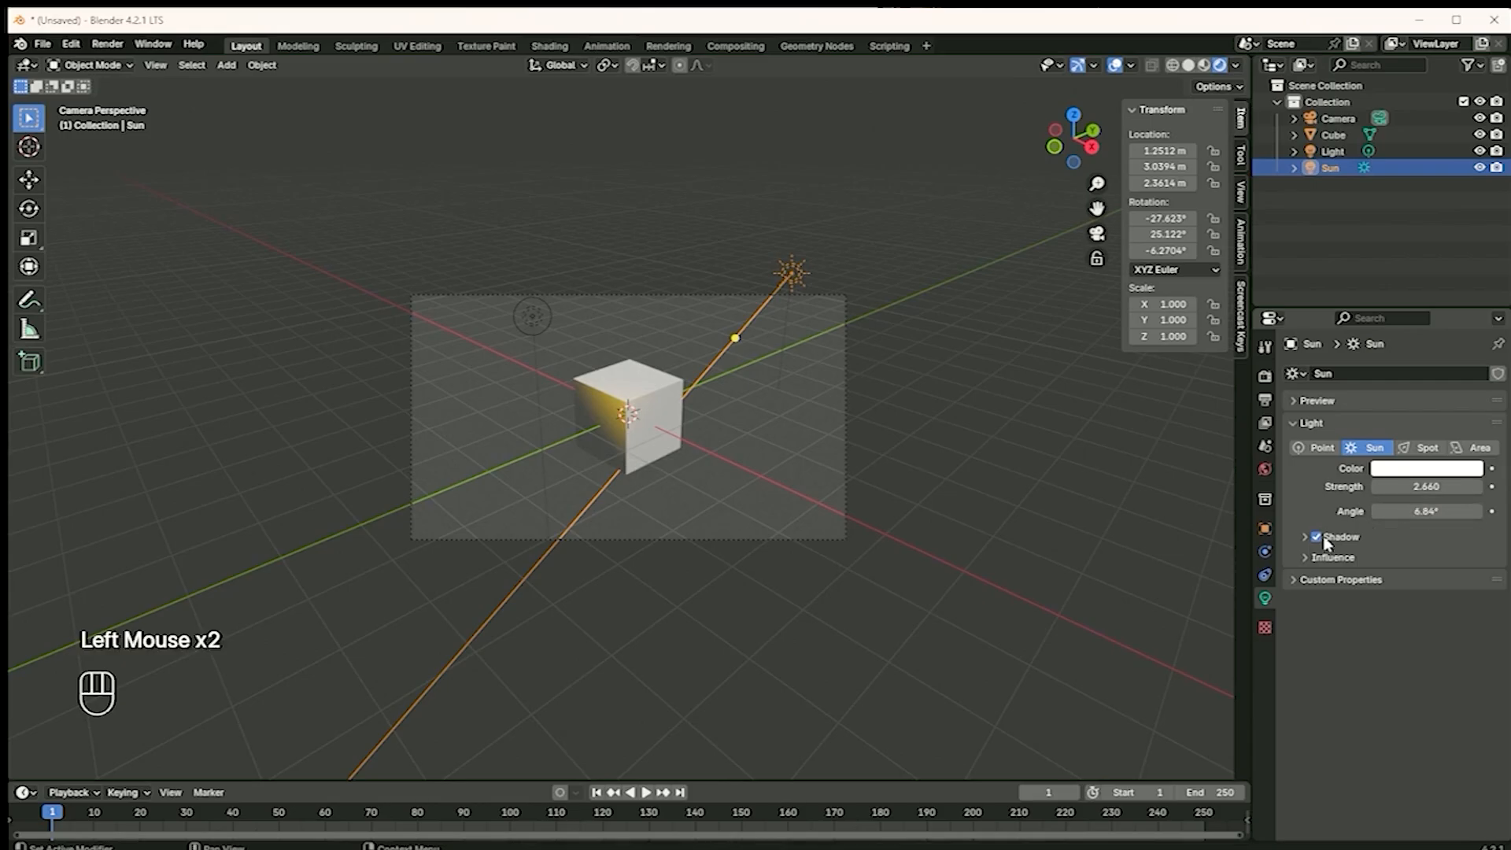
left_click(1431, 513)
type("0")
key("Return")
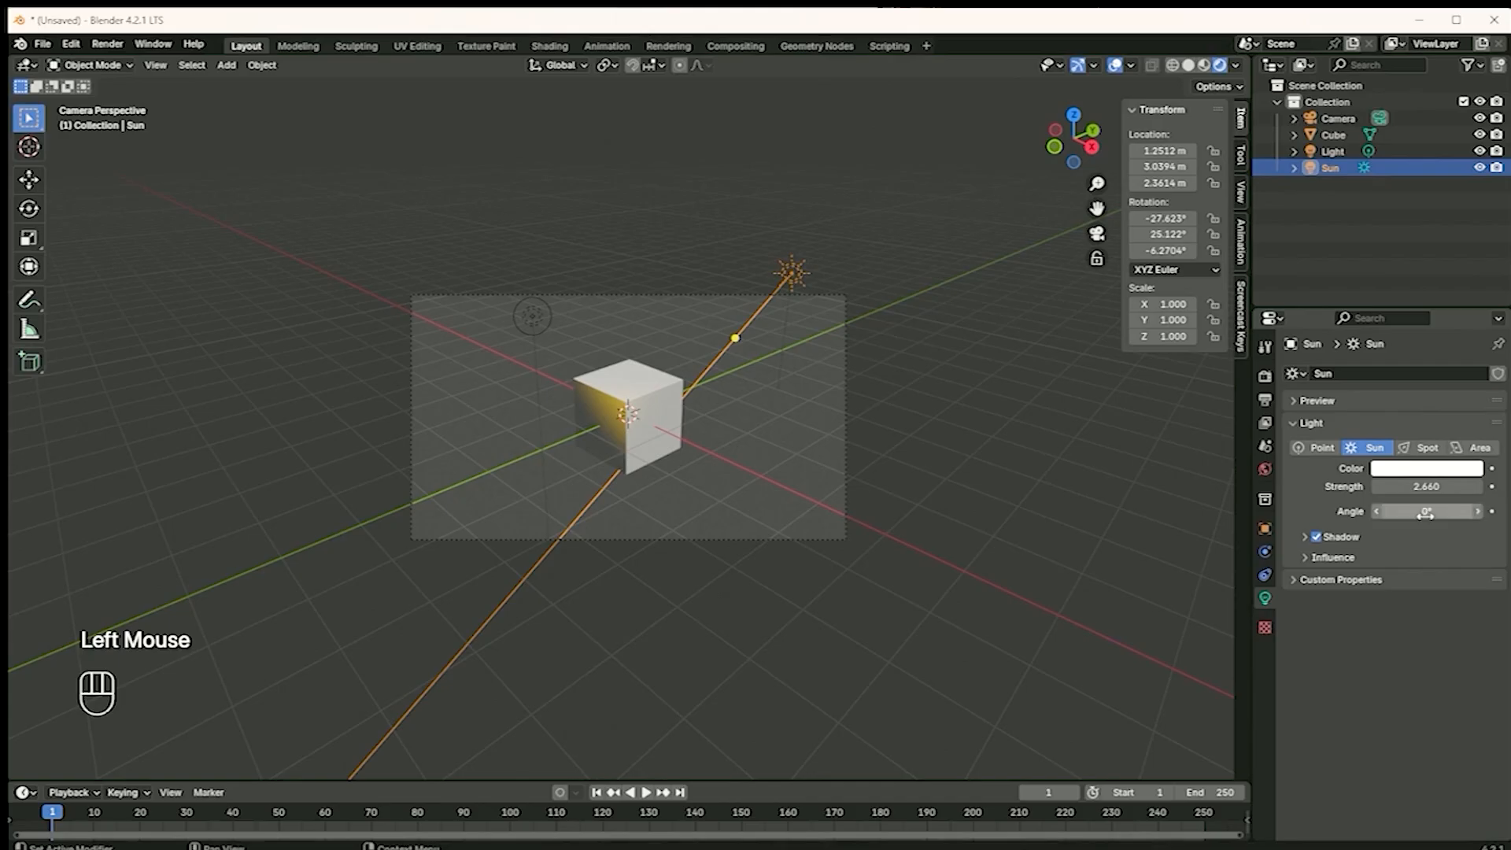
Re-aim the Sun light to about -19.6°, 18.4°, -3.1° and move it to about X 0.91 m, Y 2.89 m, Z 2.65 m
left_click_drag(735, 337, 782, 285)
left_click(791, 278)
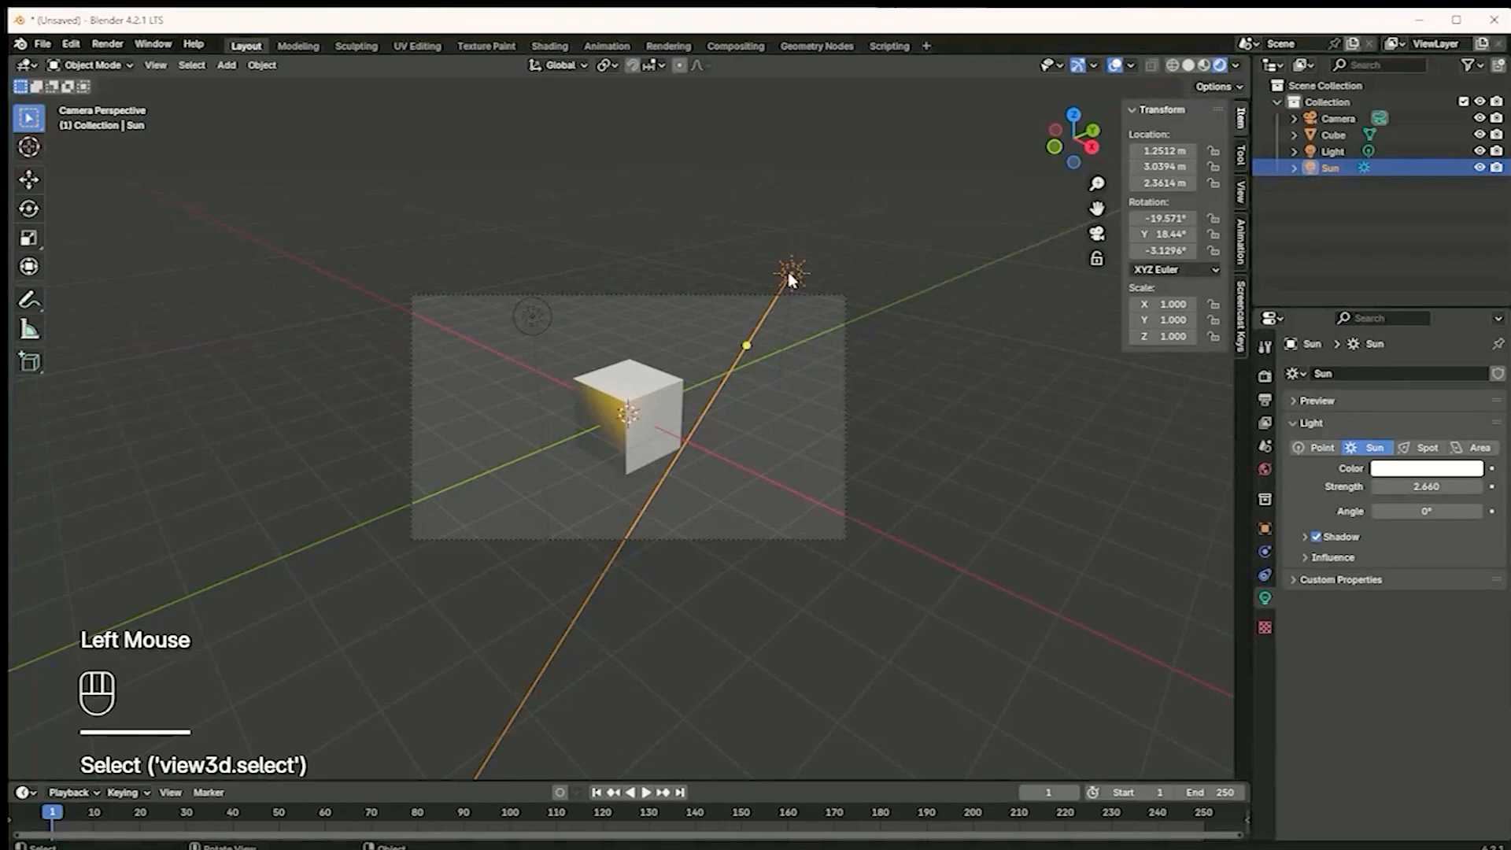
key("g")
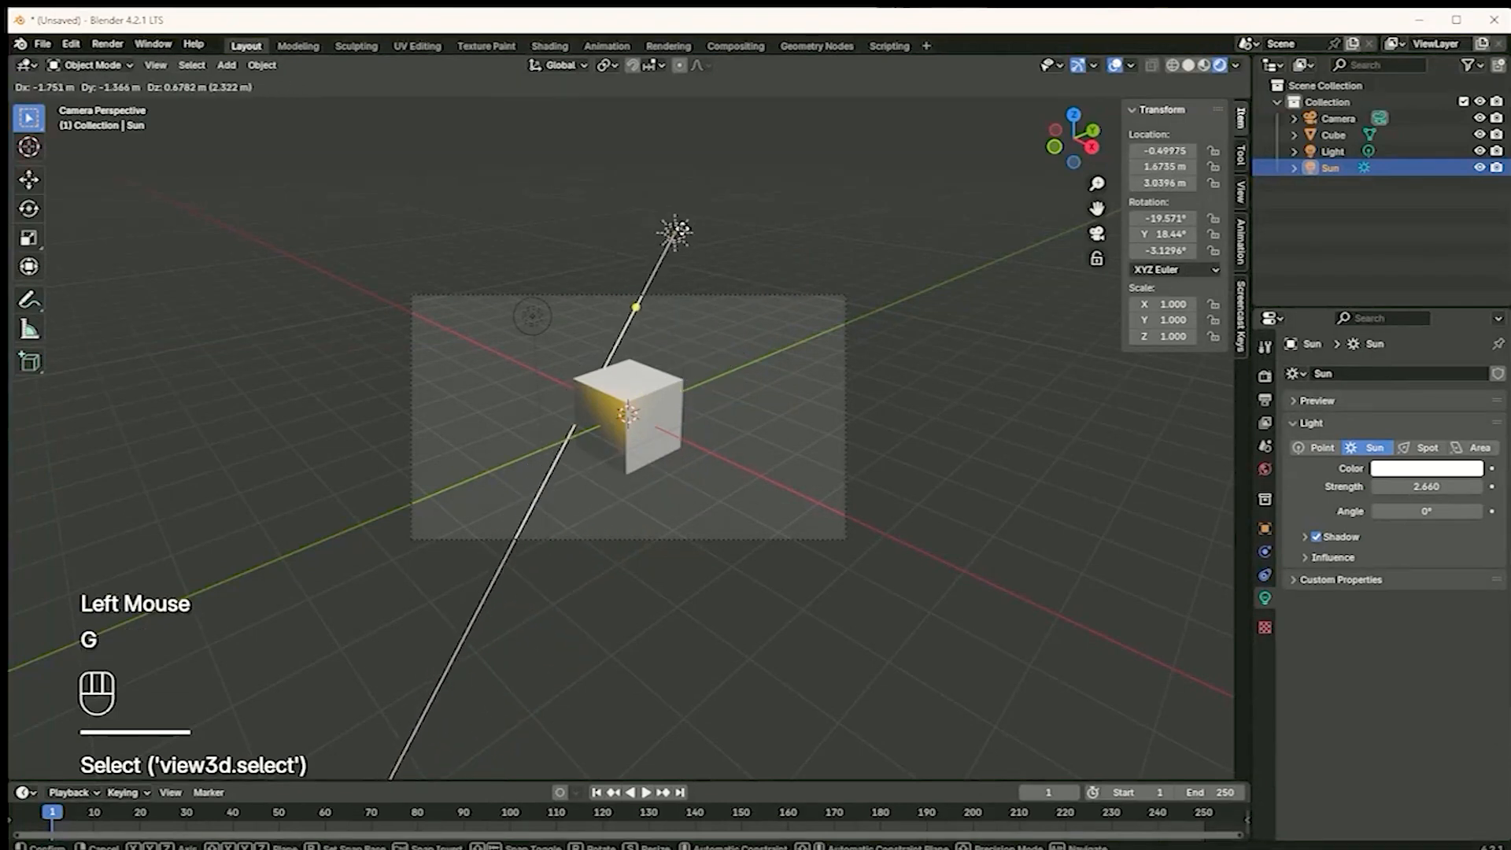
left_click(738, 321)
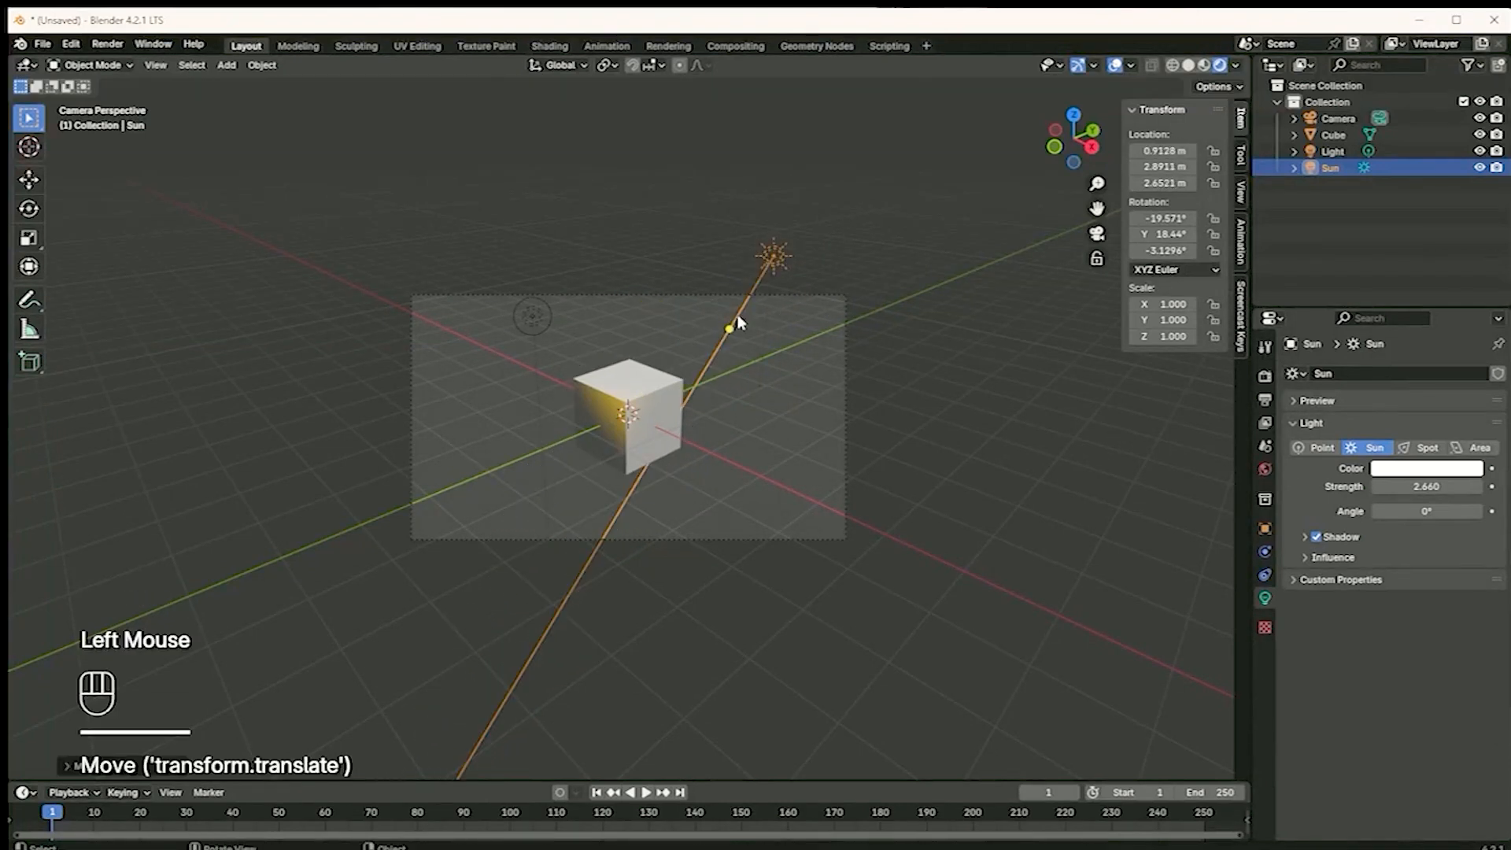
Move the Sun light to about X 1.15 m, Y 3.14 m, Z 2.65 m and steepen its aim to about -13.0°, 5.6°, 0.7°
double_click(733, 328)
key("g")
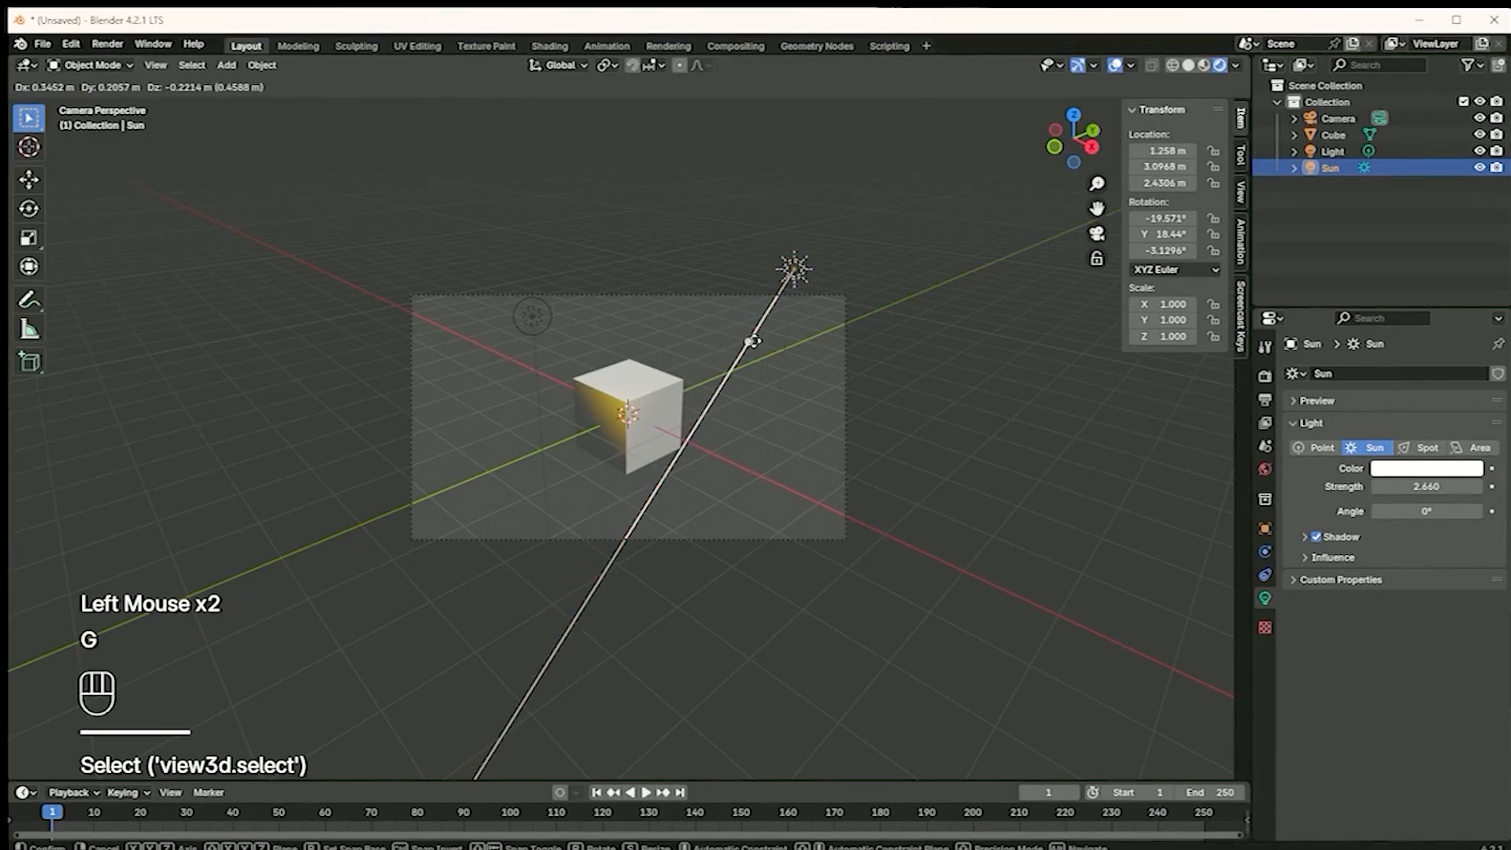
left_click(751, 331)
left_click(743, 331)
mouse_move(743, 331)
left_mouse_down()
mouse_move(810, 338)
mouse_move(739, 344)
mouse_move(766, 343)
left_mouse_up()
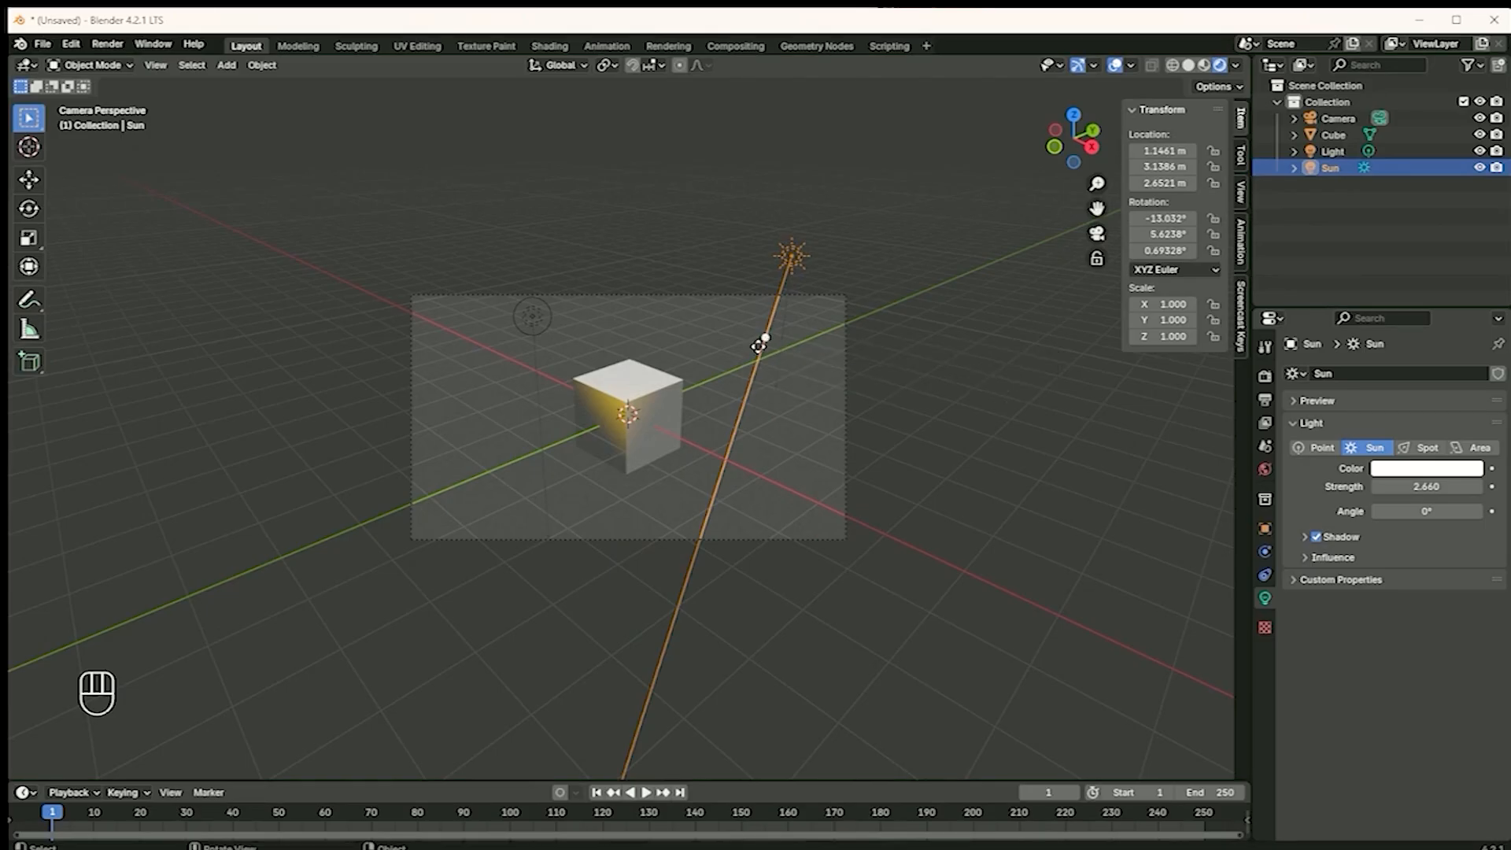
Switch the scene's render engine to Cycles and its device to GPU Compute
left_click(1264, 401)
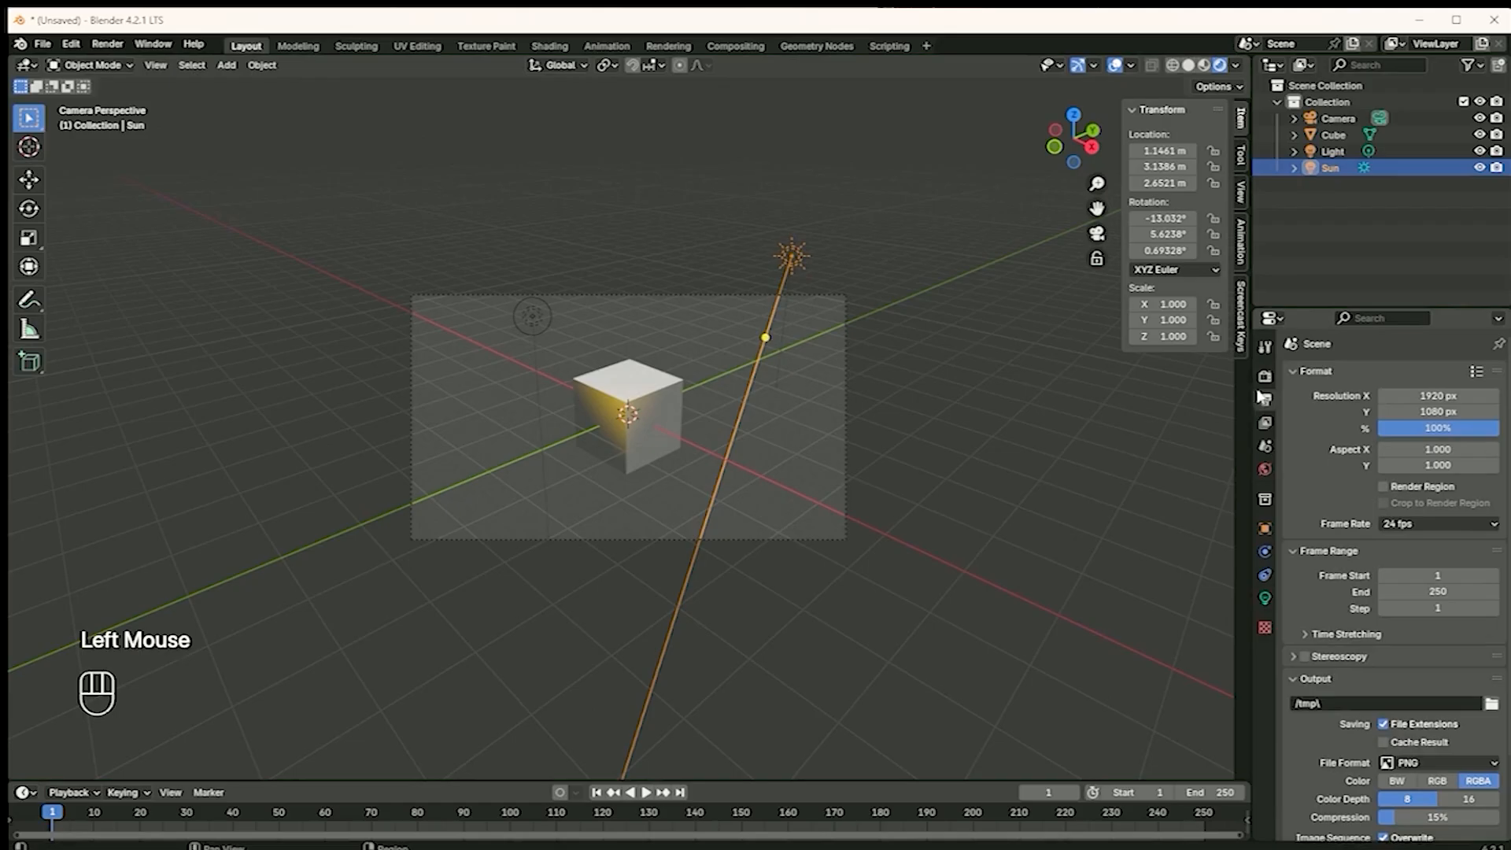
left_click(1264, 377)
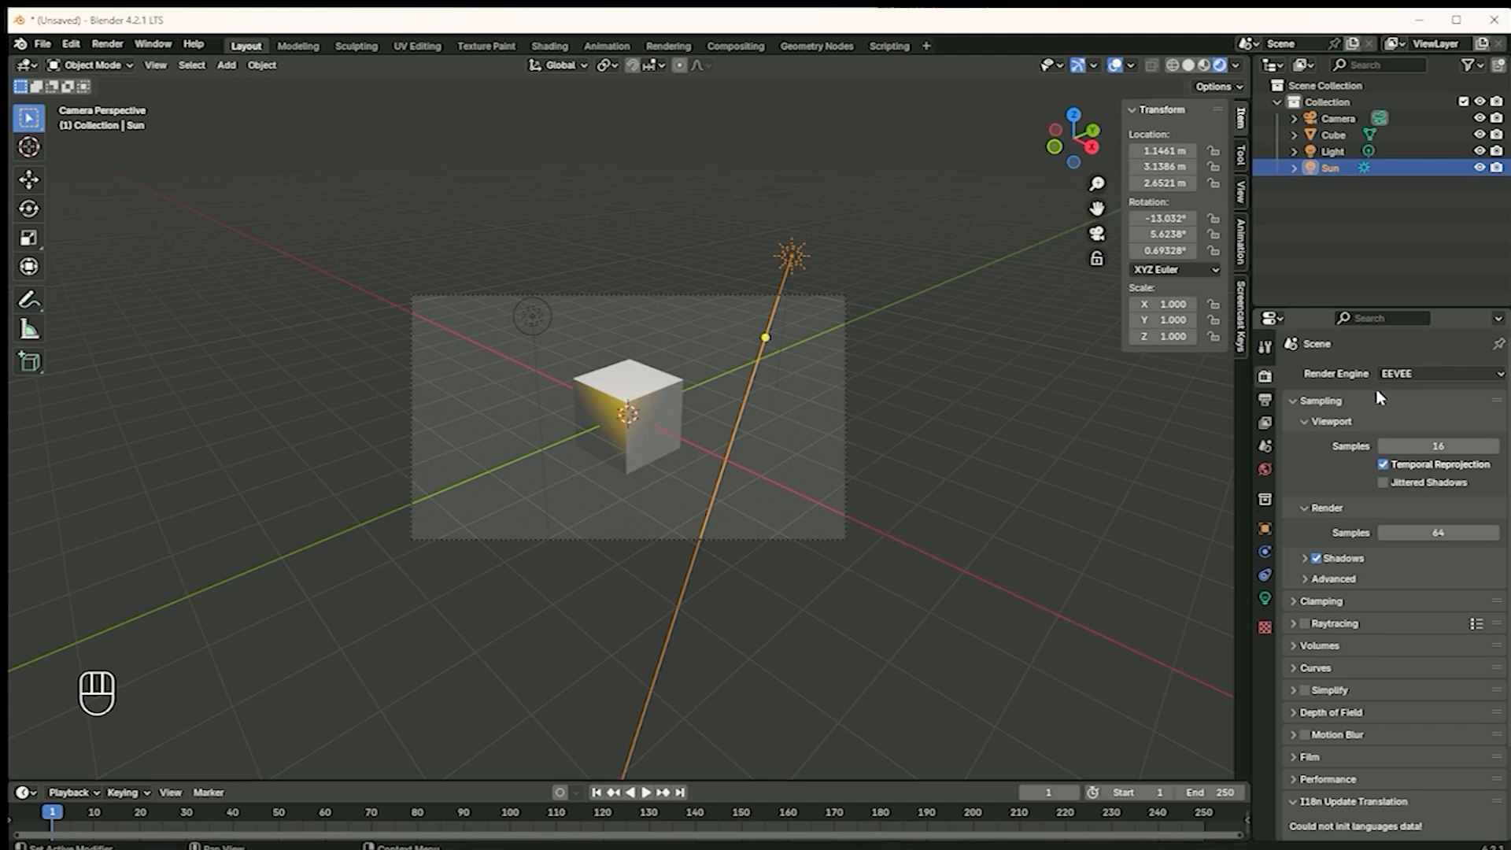
left_click(1405, 374)
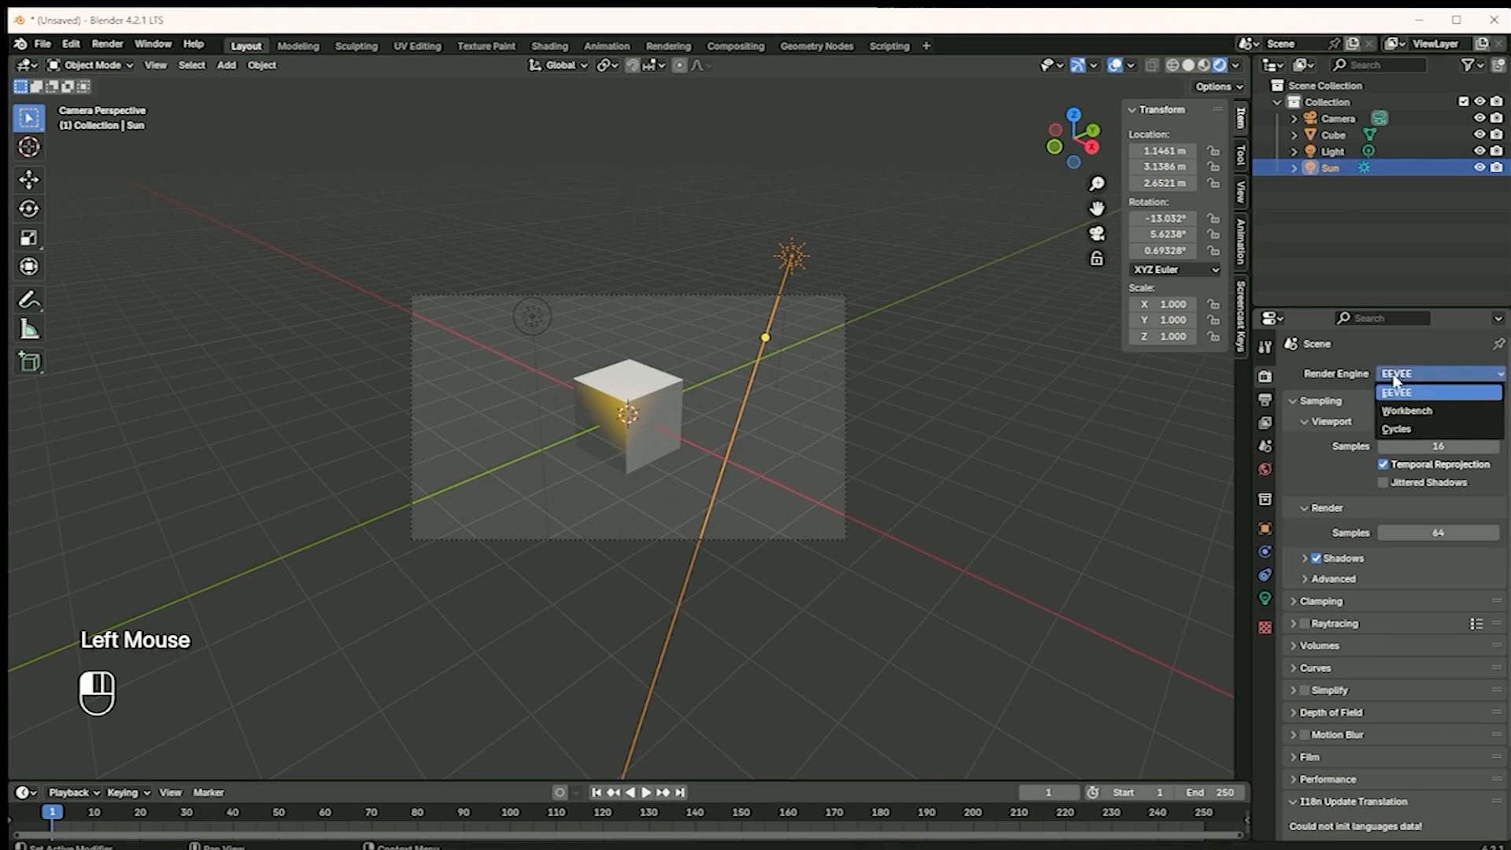
left_click(1397, 429)
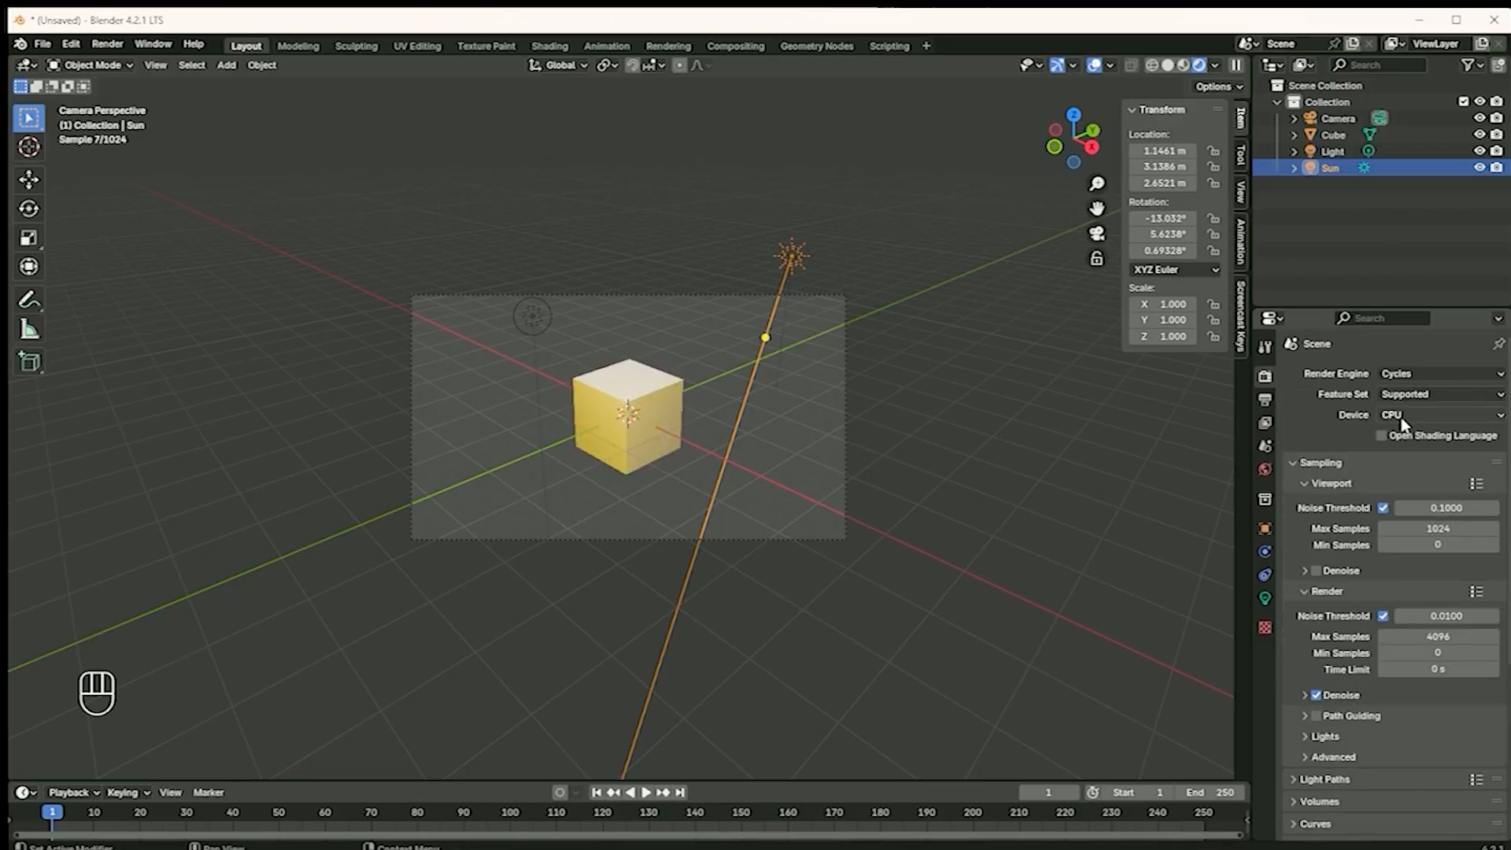
left_click(1405, 414)
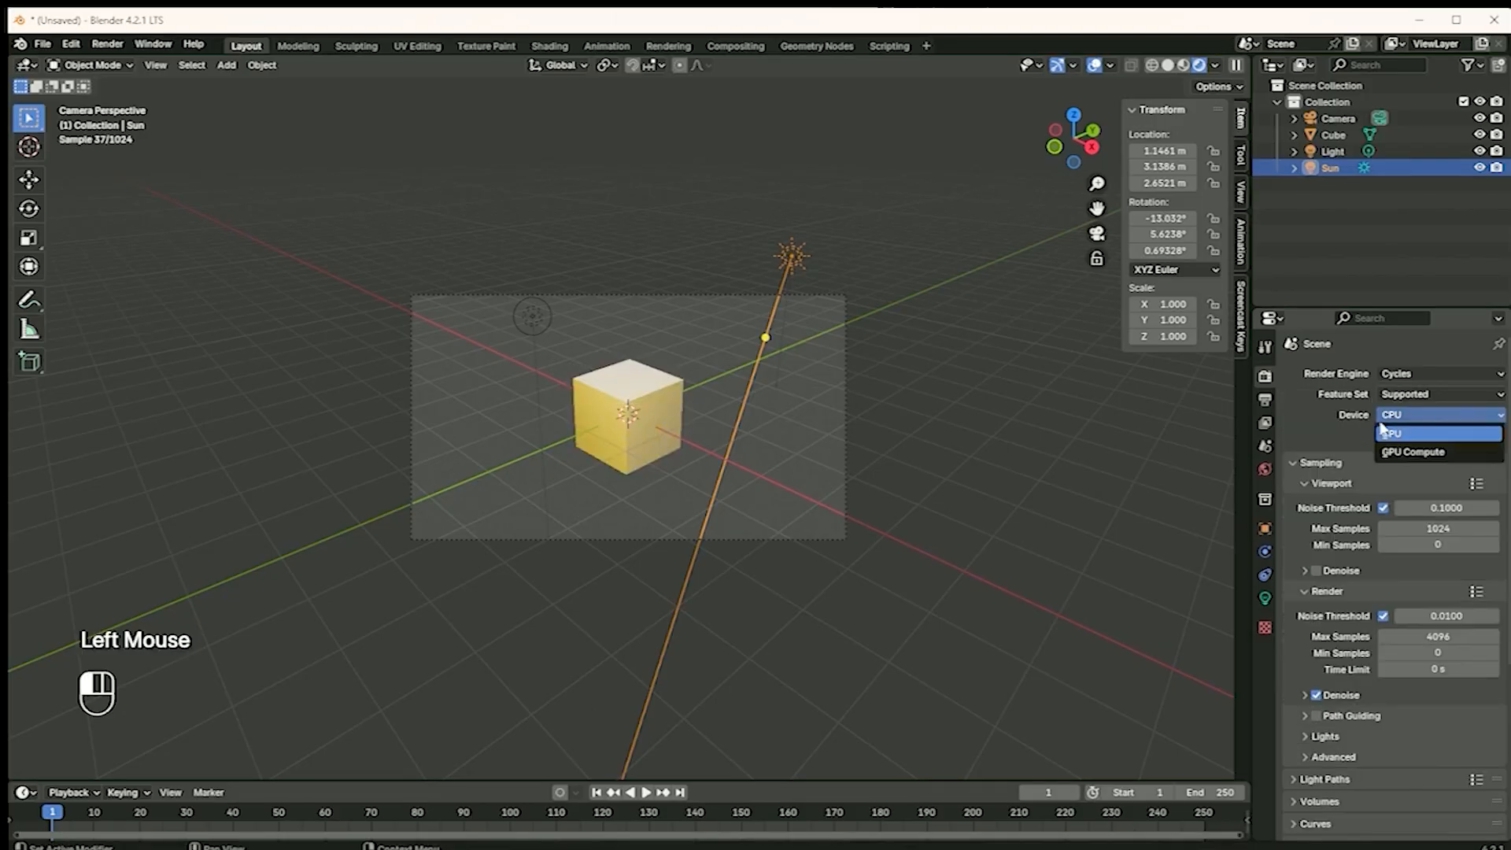
left_click(1402, 447)
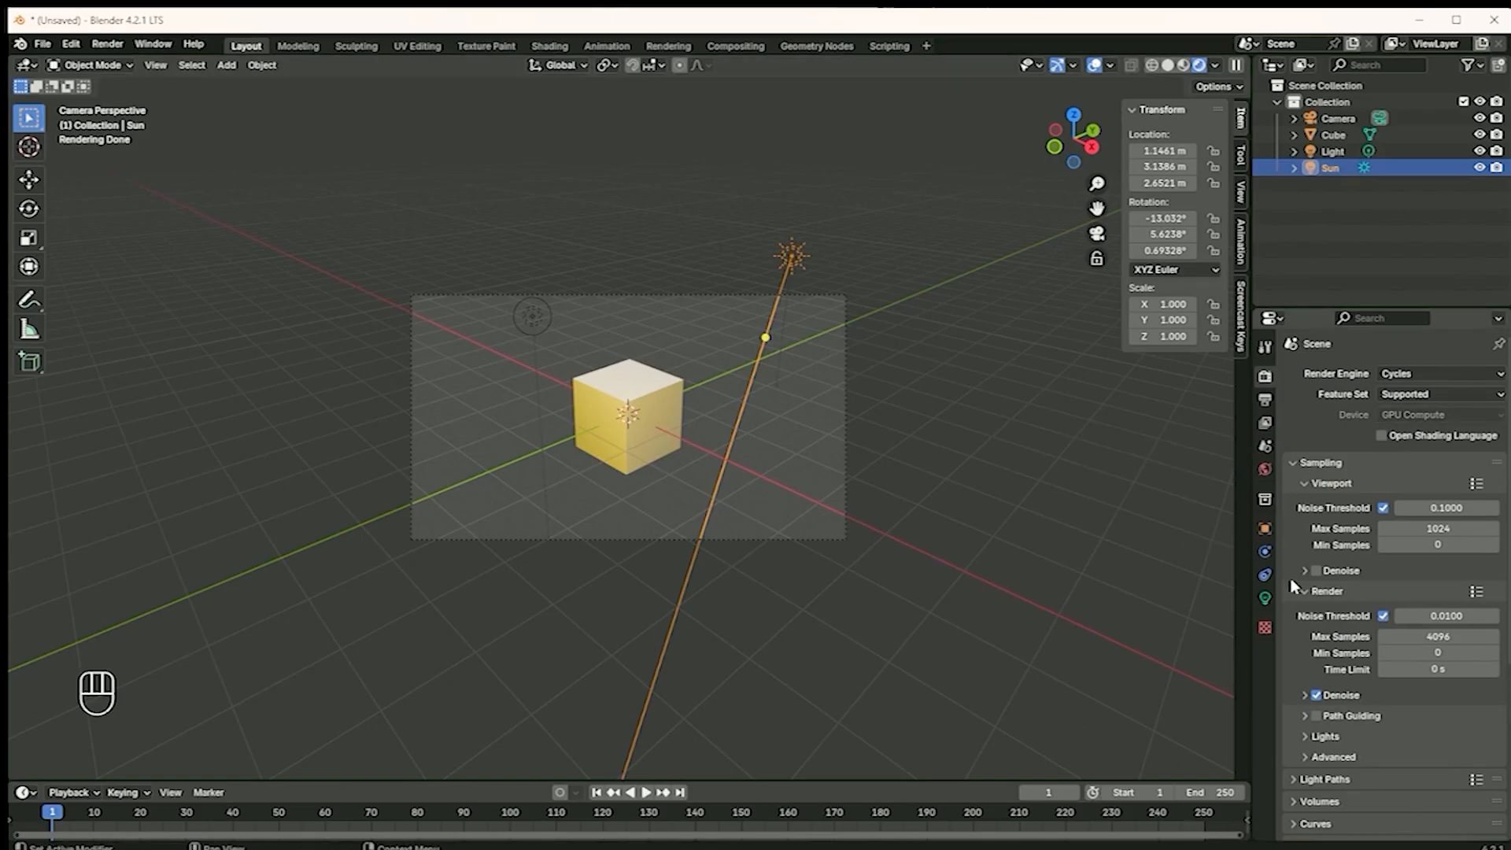
Enable viewport denoising for Cycles, and switch the render engine back to EEVEE
left_click(1317, 571)
left_click(1392, 376)
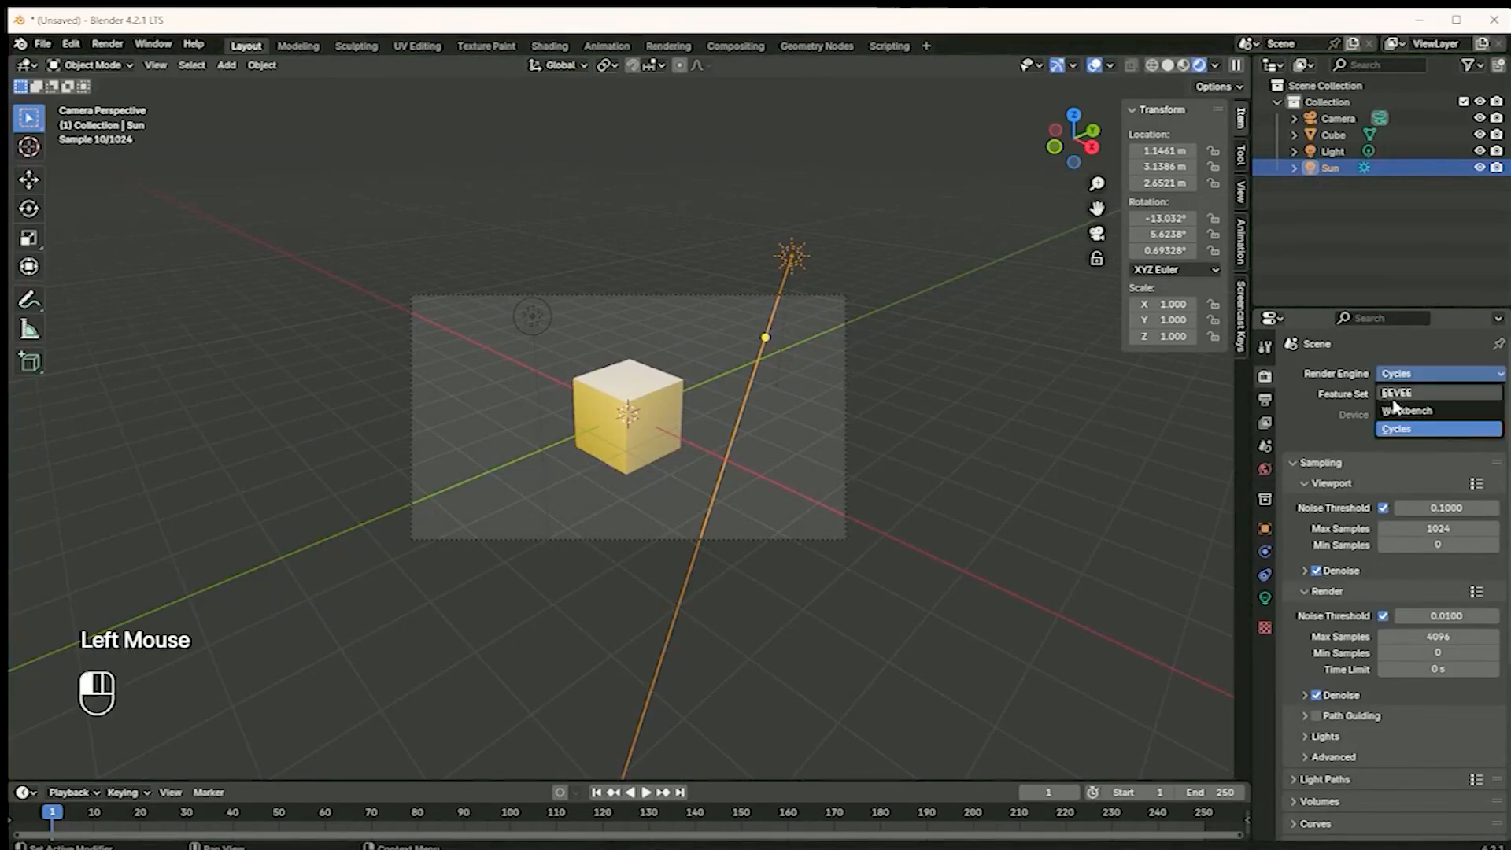
left_click(1394, 396)
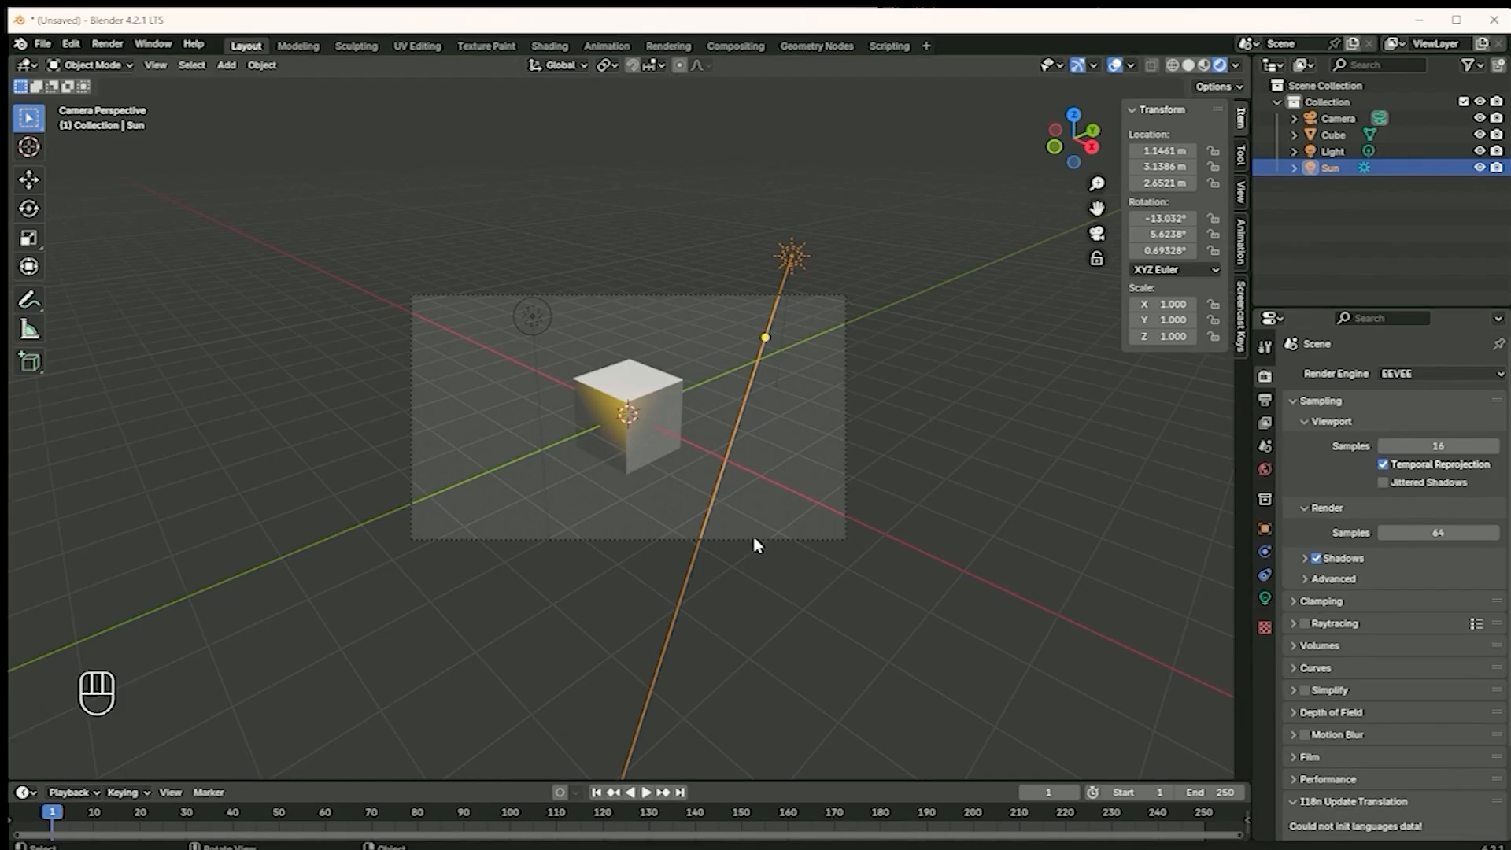
Add a Spot light and move it above the cube to about X -2.41 m, Y 2.78 m, Z 7.36 m
key("shift+a")
mouse_move(752, 540)
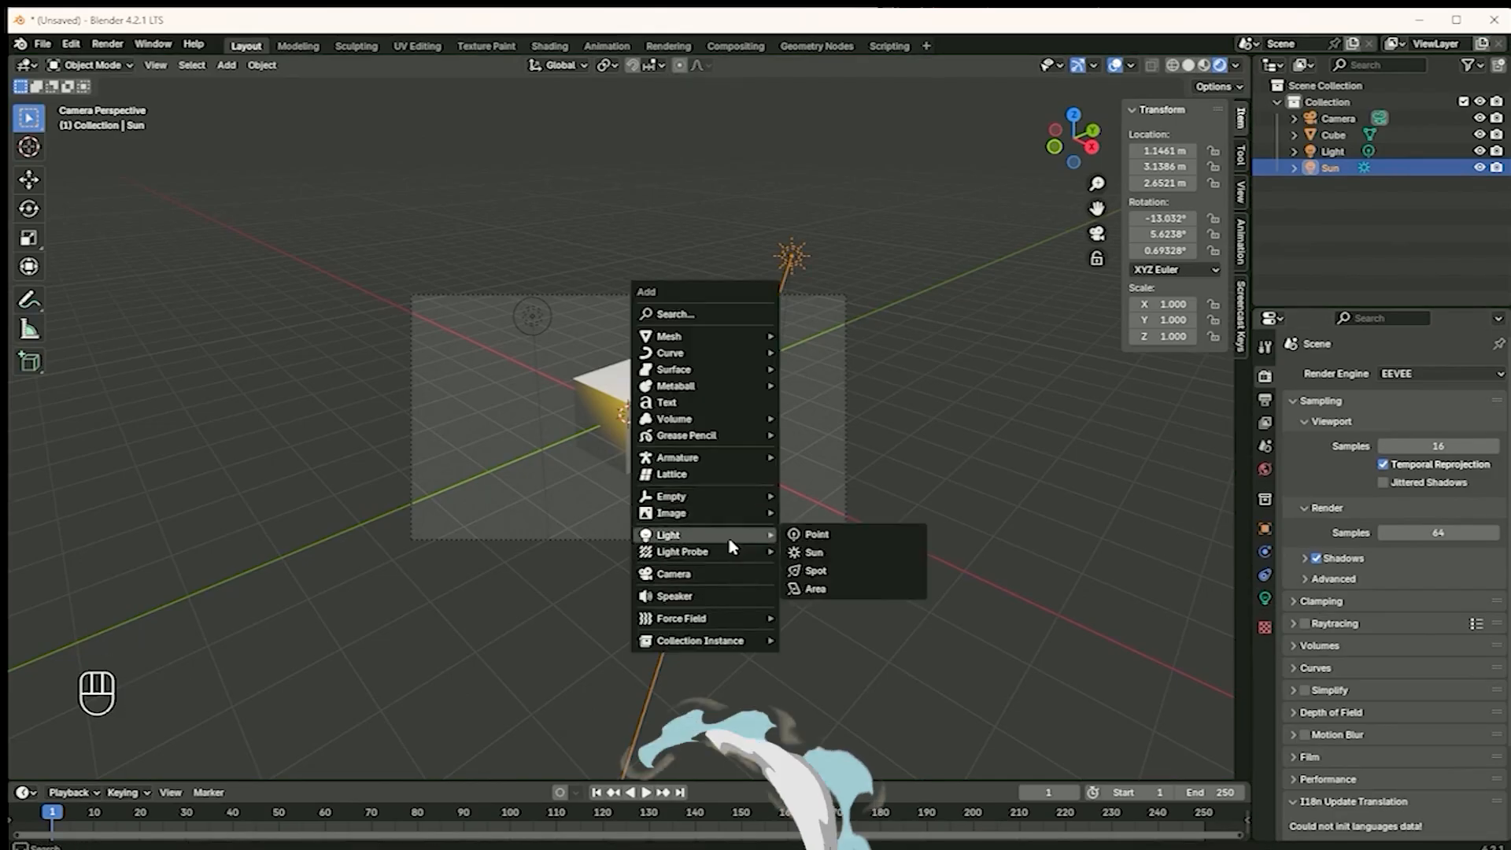
left_click(830, 573)
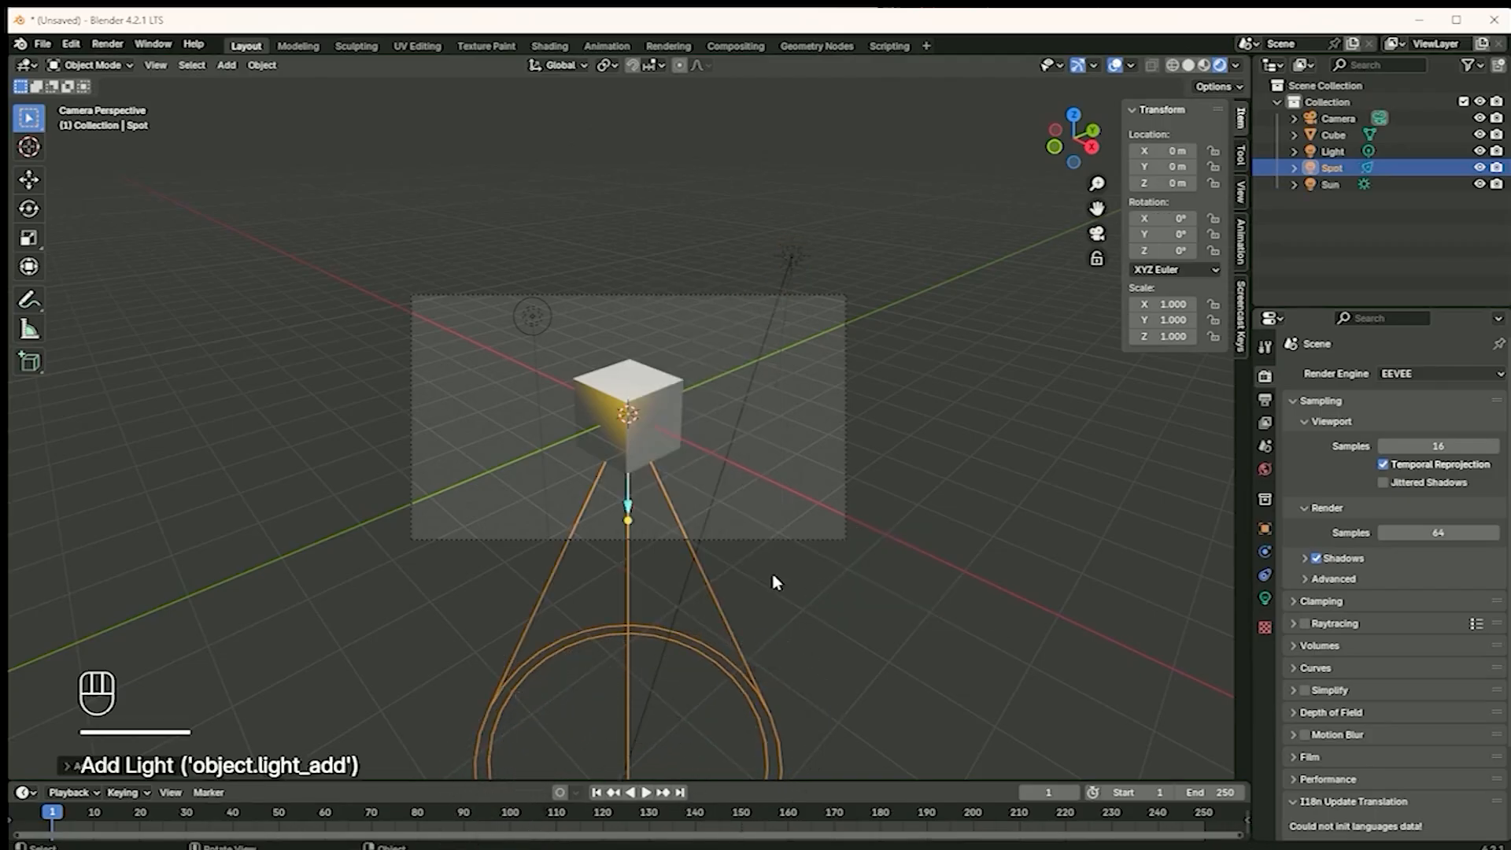
key("g")
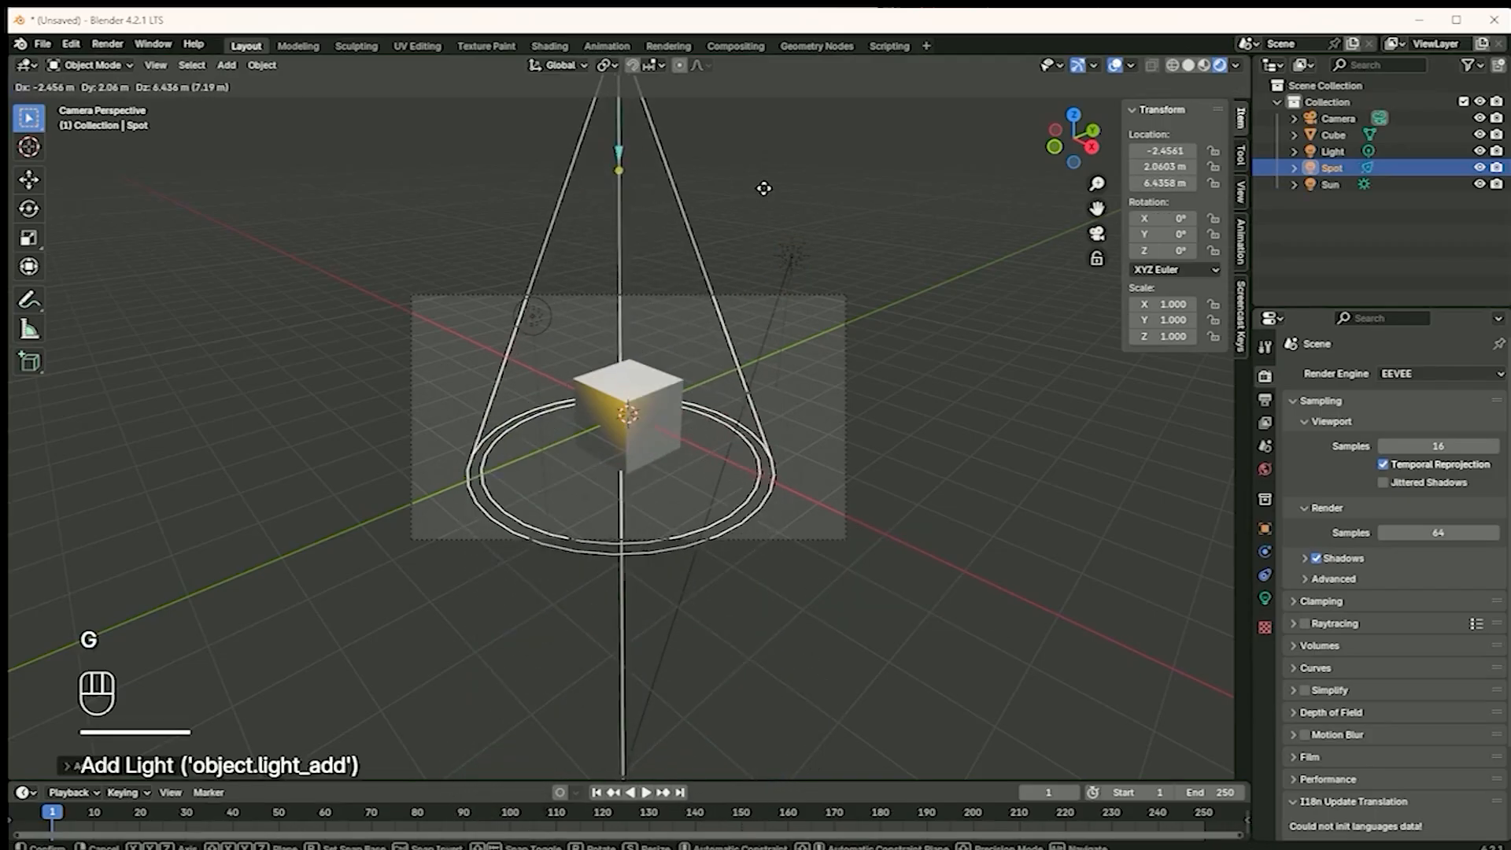
left_click(790, 148)
Swing the Spot light's aim away from the cube to about 75.4°, -31.1°, -24.3°, and hide the Sun and the point light in the viewport
scroll(660, 330, "down", 2)
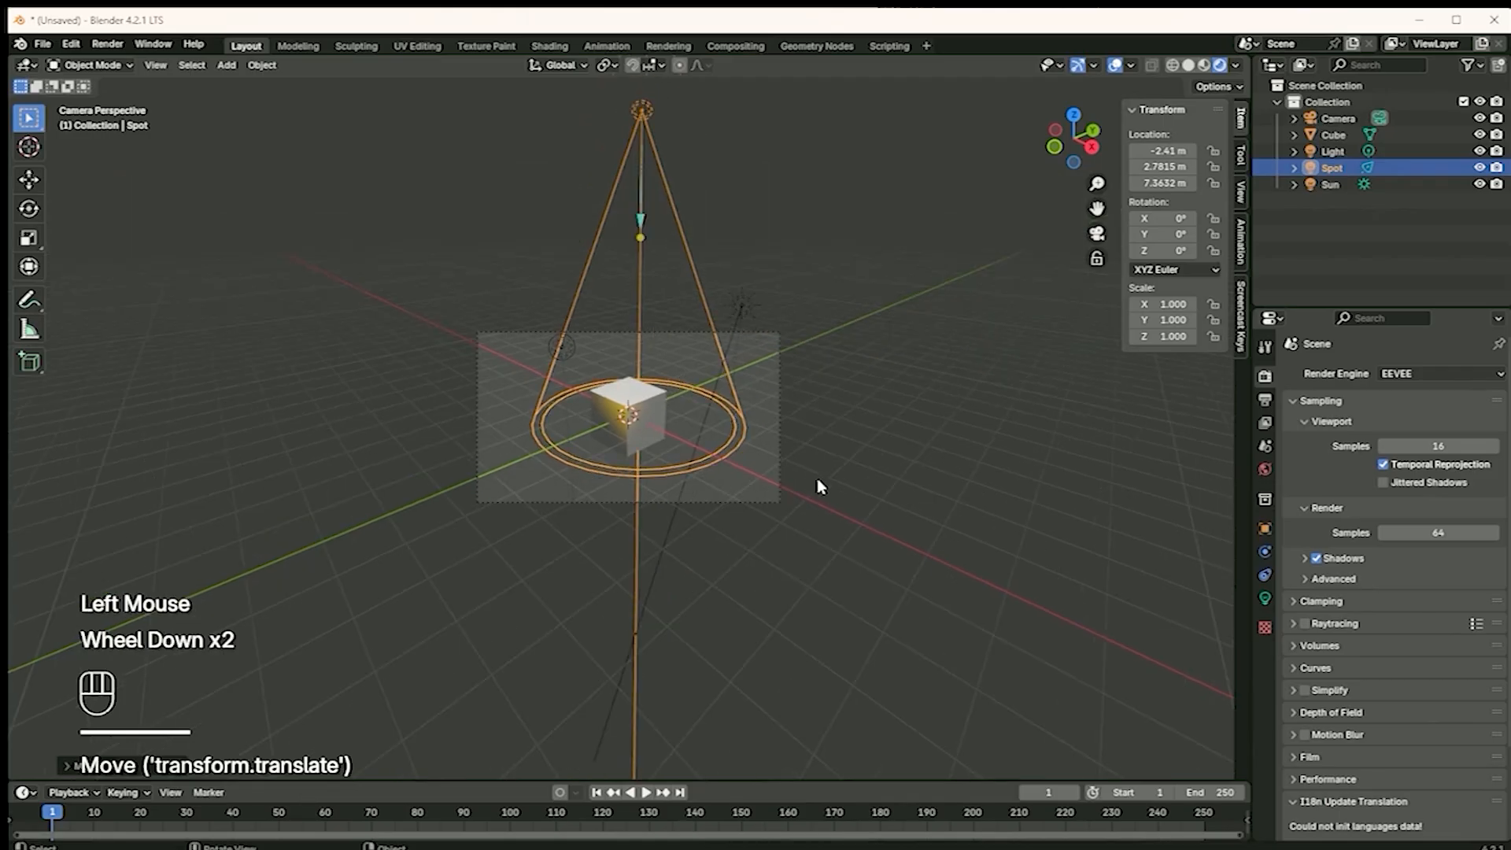
left_click(1265, 599)
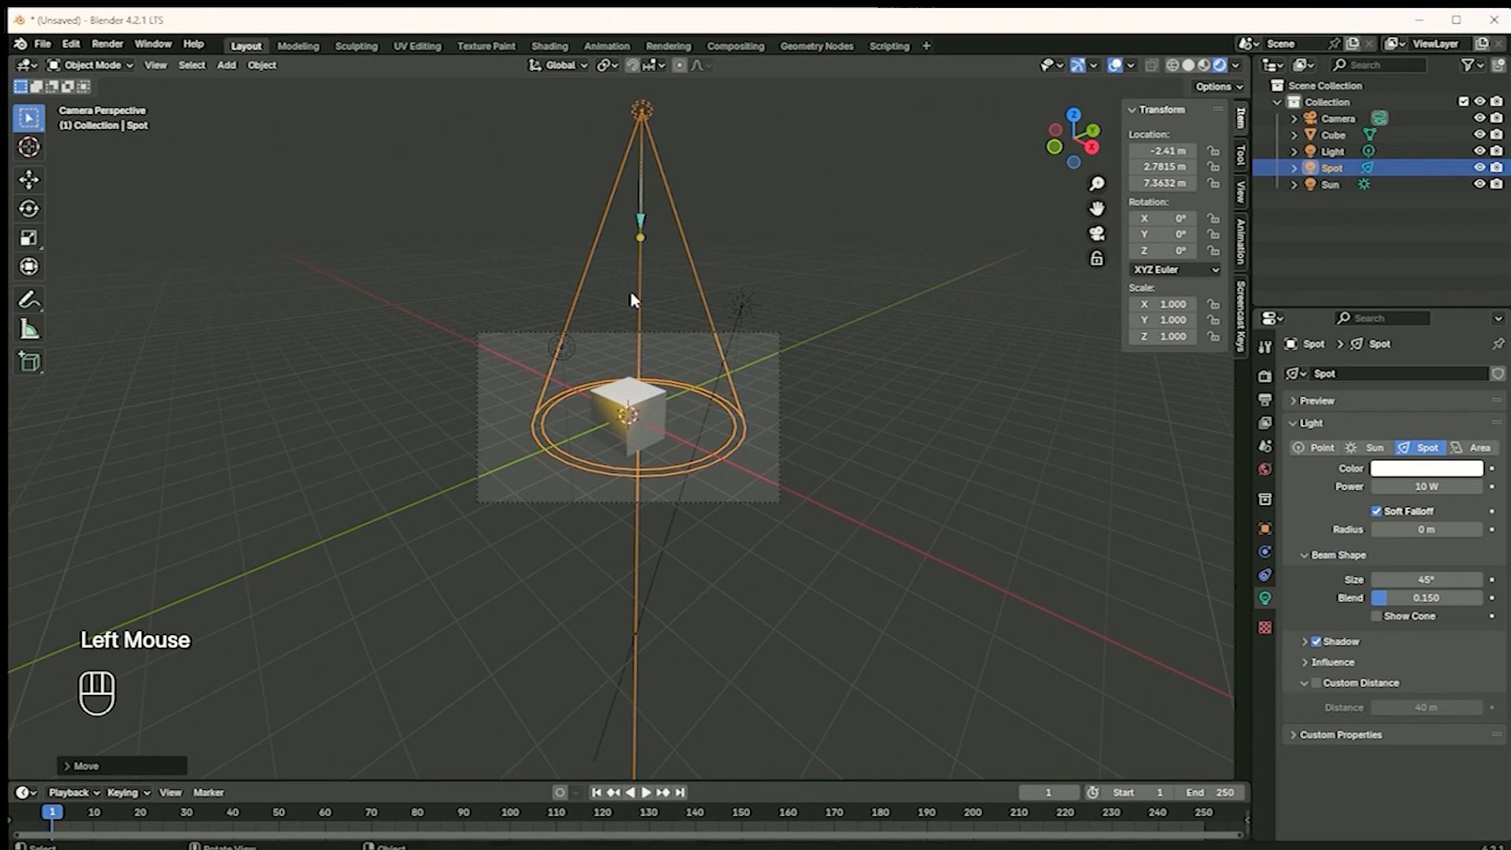
left_click_drag(641, 237, 809, 203)
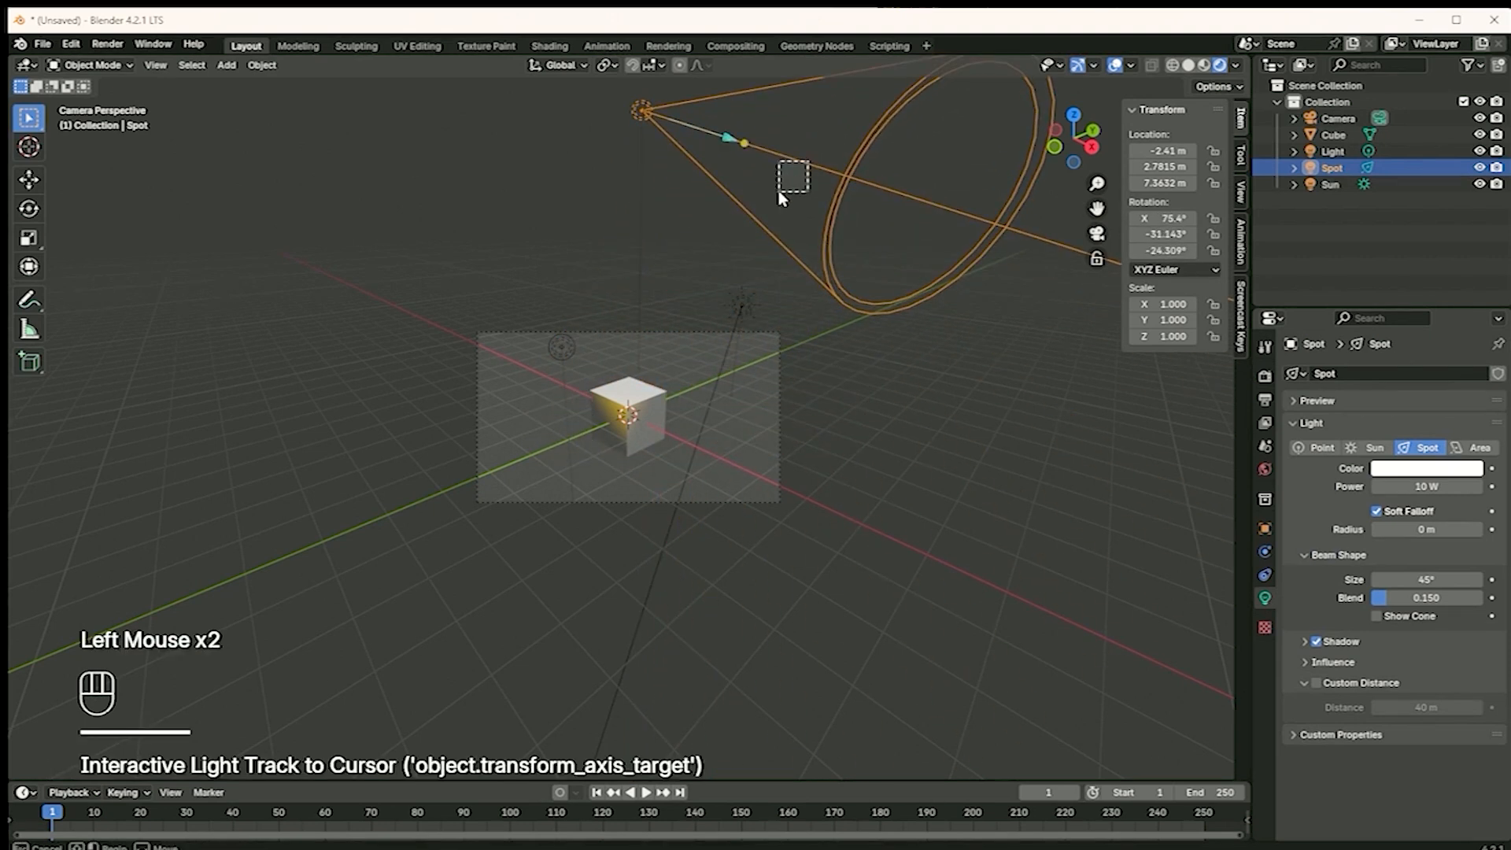
left_click(1480, 183)
left_click(1480, 150)
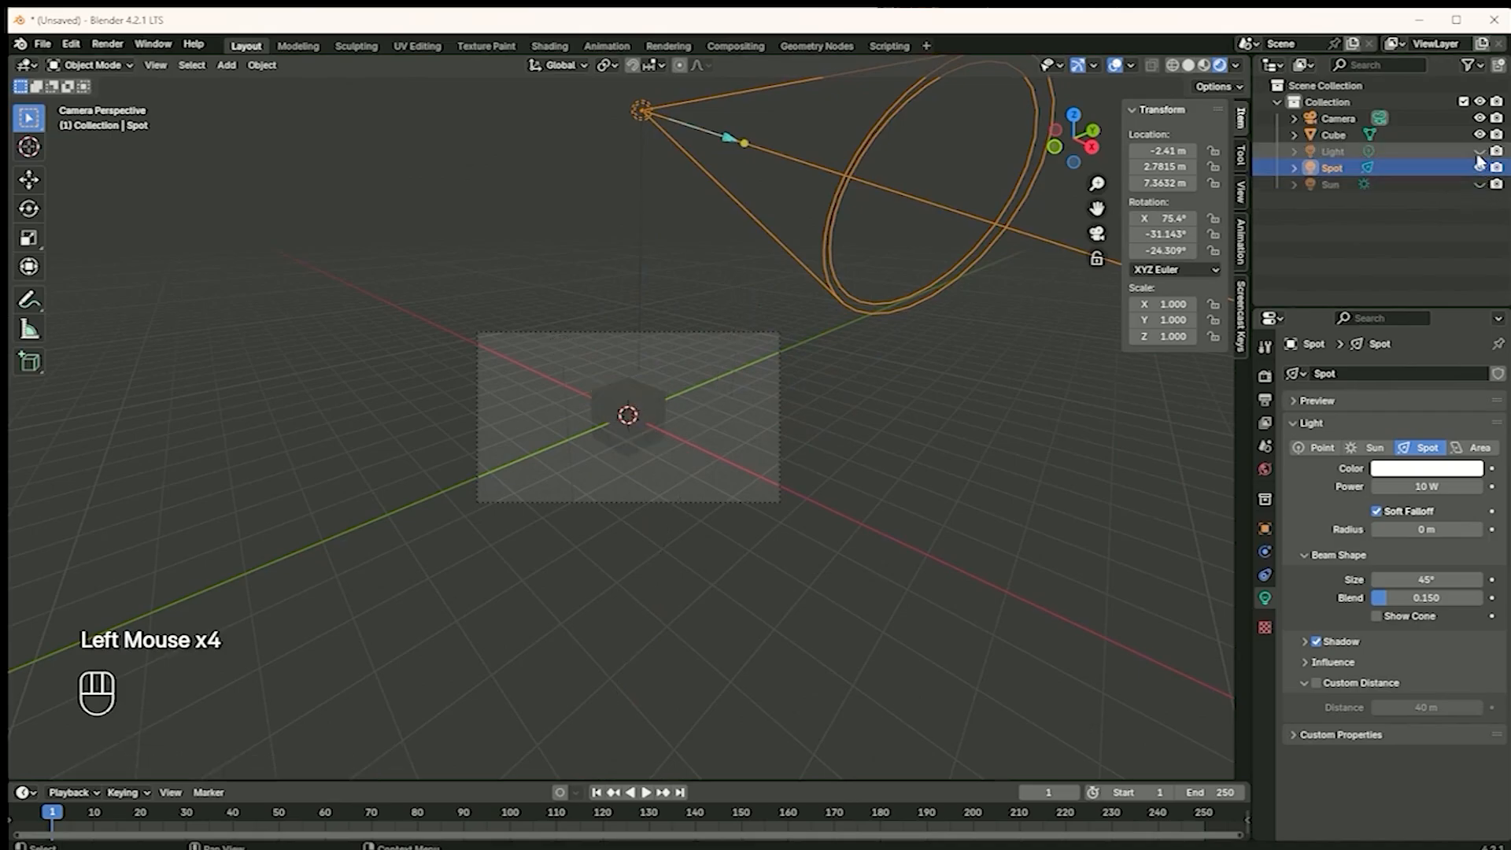
Aim the Spot light downward to about -2.1°, -6.5°, -5.2° and move it to about X -2.02 m, Y 2.35 m, Z 6.19 m
left_click_drag(742, 142, 646, 217)
key("g")
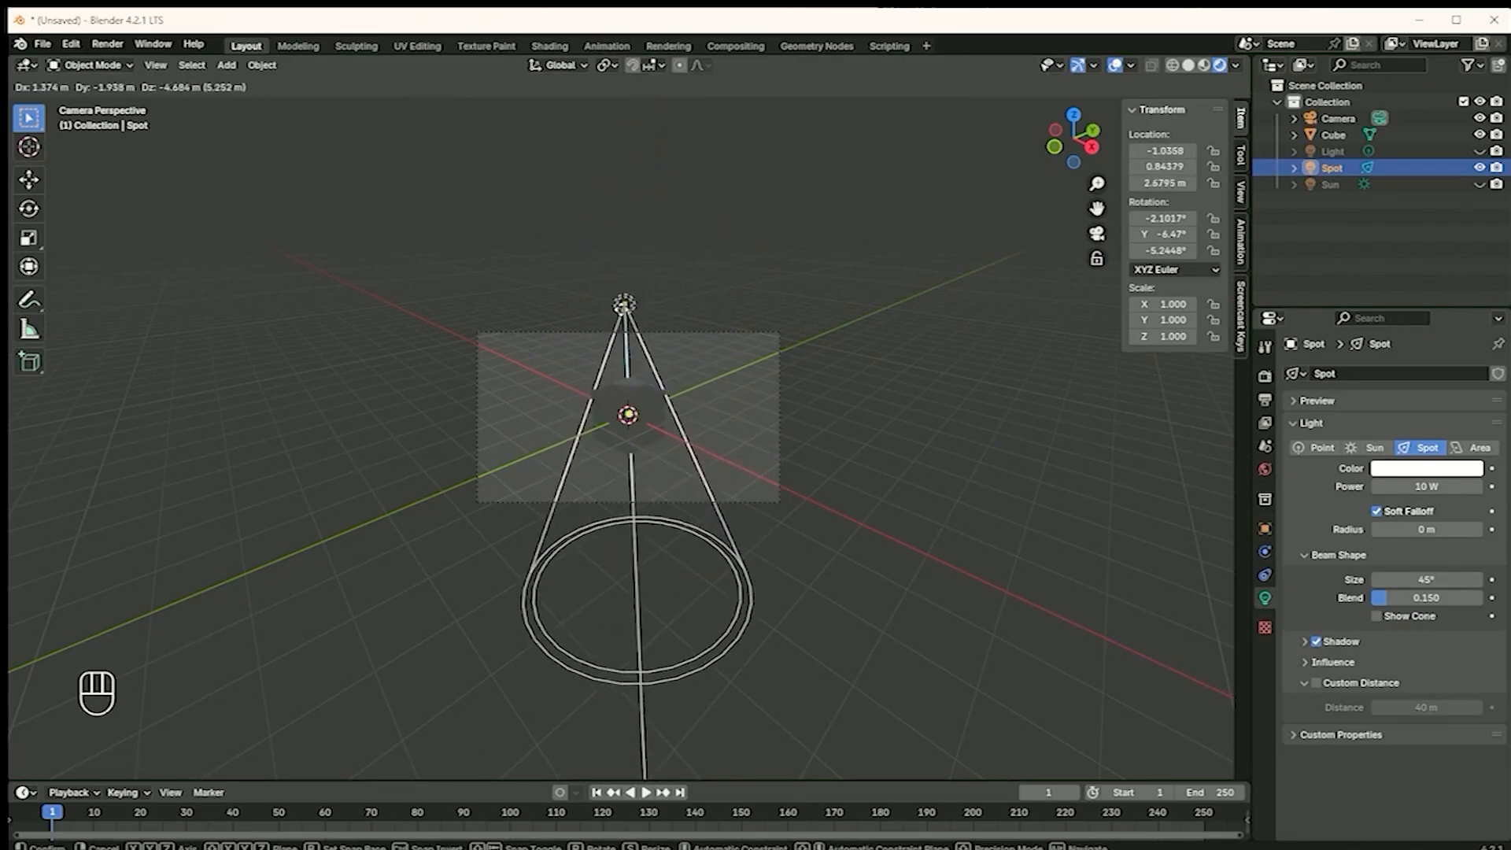
left_click(640, 165)
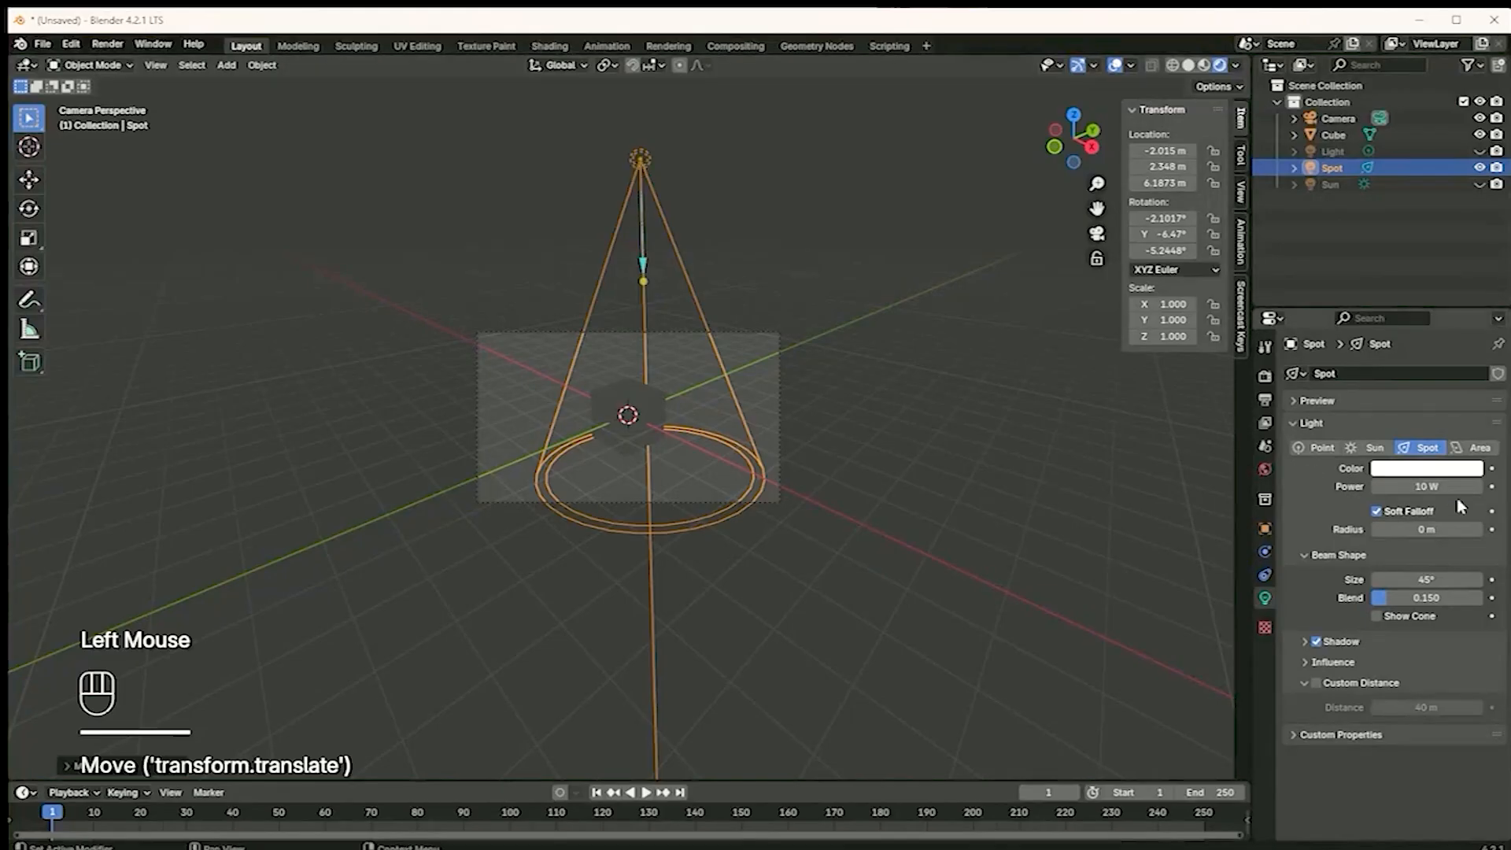
Set the Spot light's power to 1000 W
left_click(1419, 488)
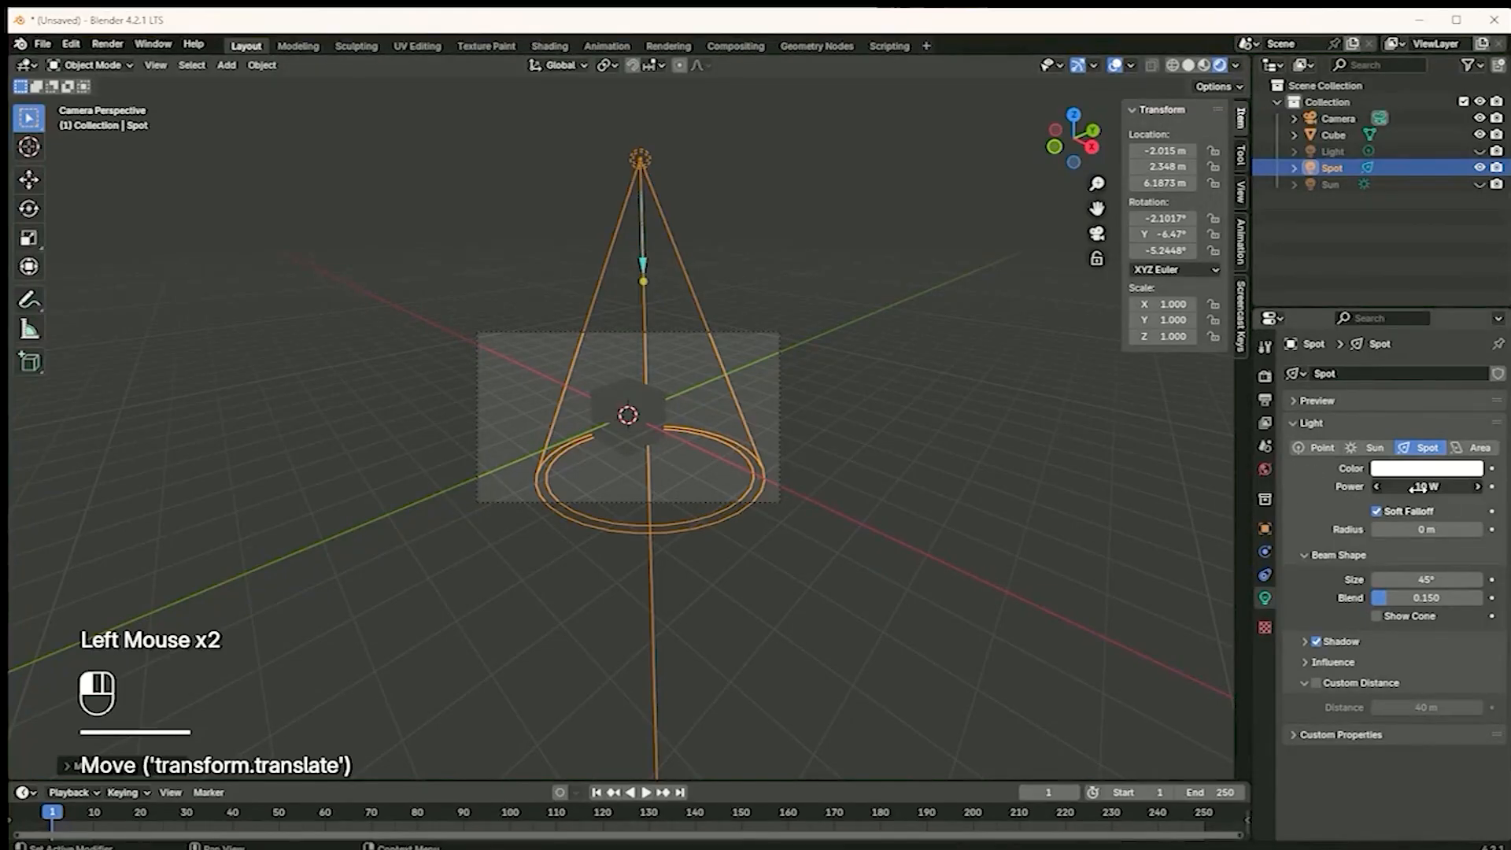
left_click(1419, 488)
left_click_drag(1420, 489, 1320, 500)
type("100")
key("Return")
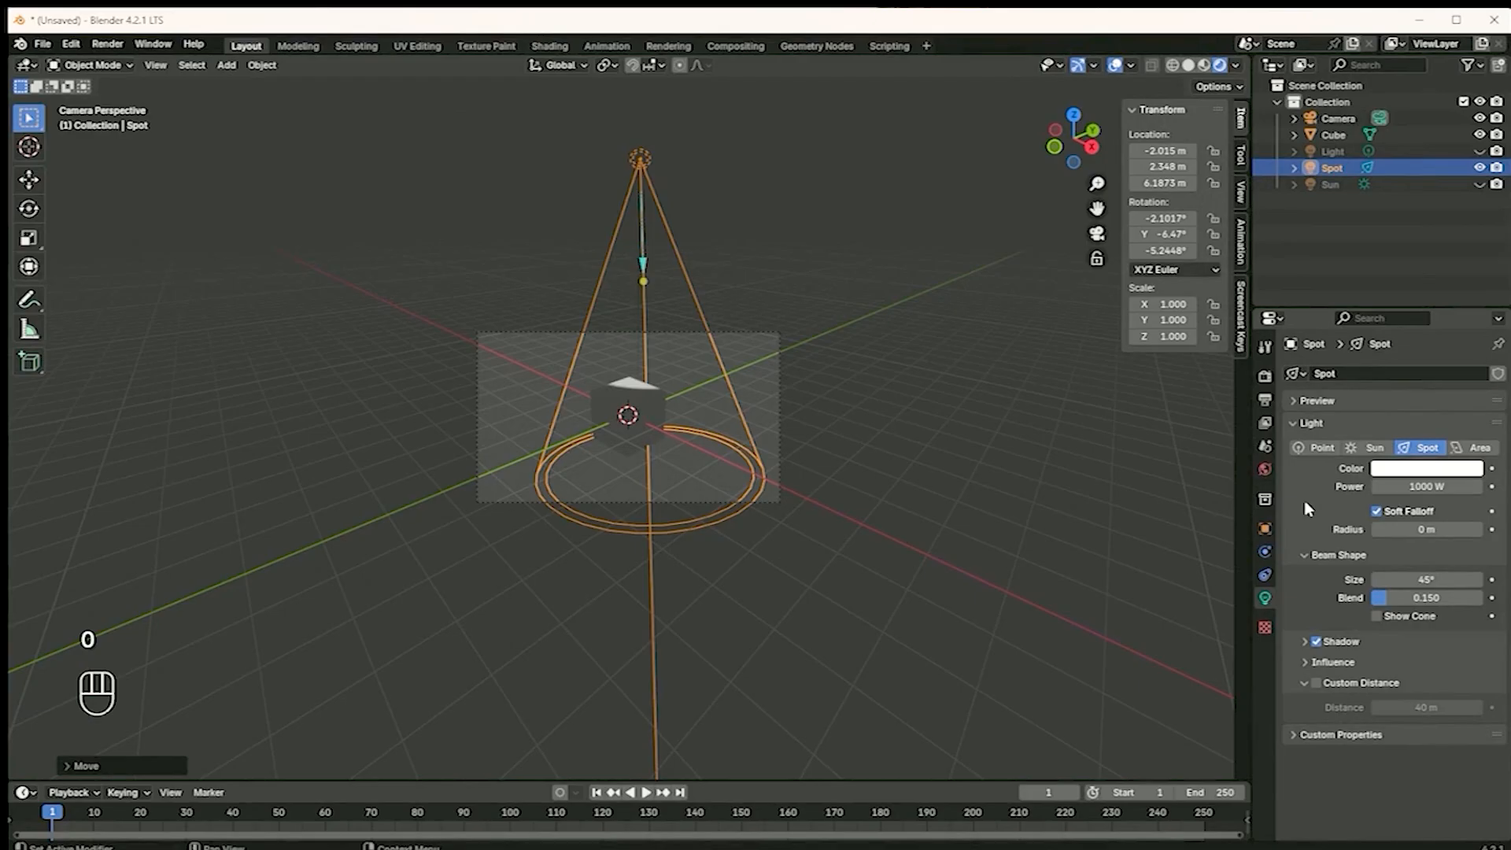
Move the Spot light above the cube so that its beam covers the cube's whole upper face
middle_click_drag(729, 361, 752, 365)
scroll(751, 364, "down", 3)
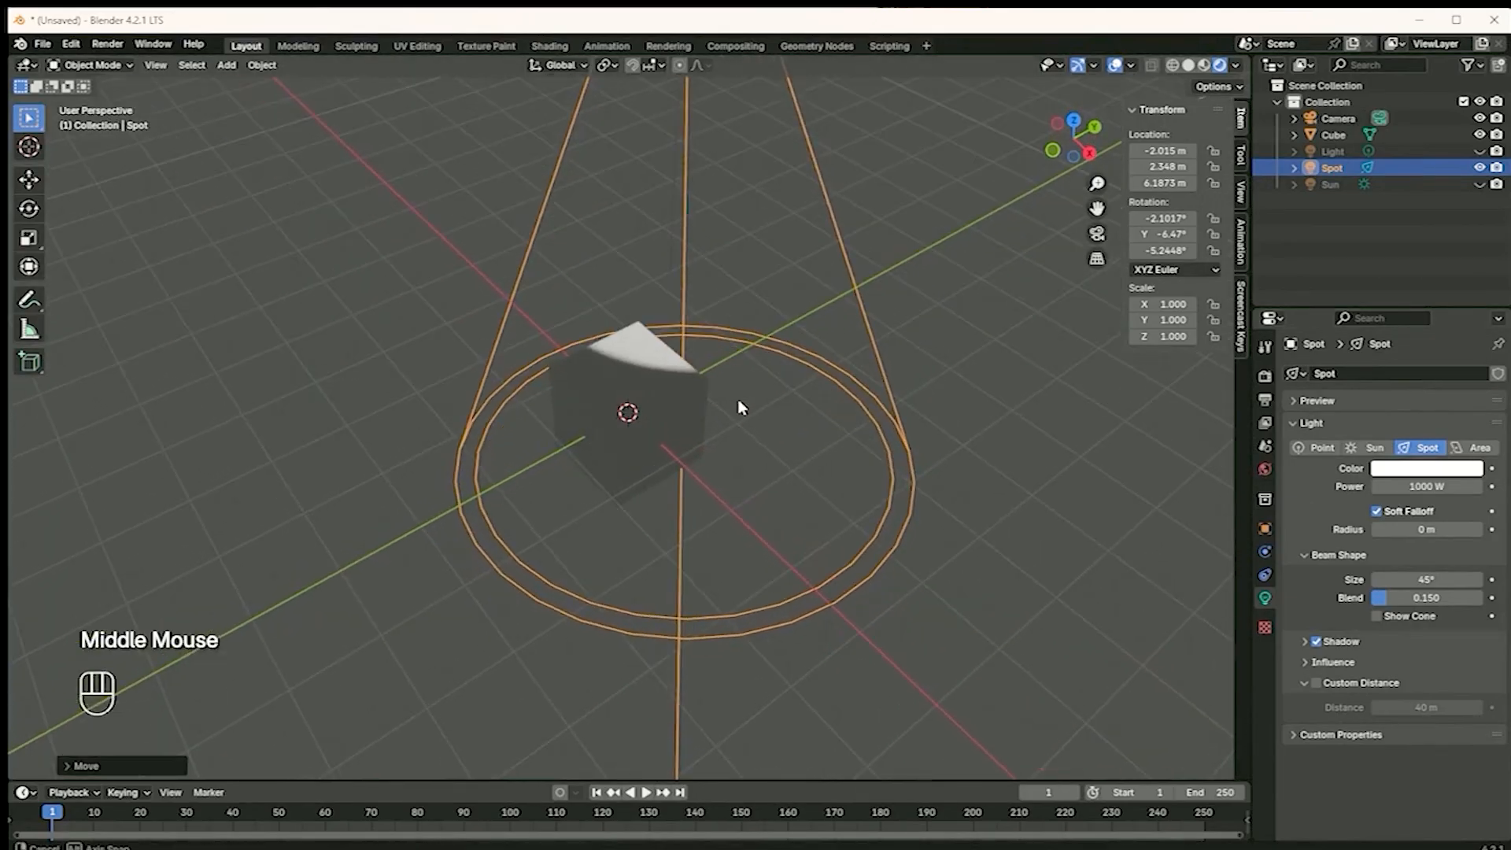
scroll(673, 281, "down", 1)
middle_click_drag(673, 281, 665, 362)
key("g")
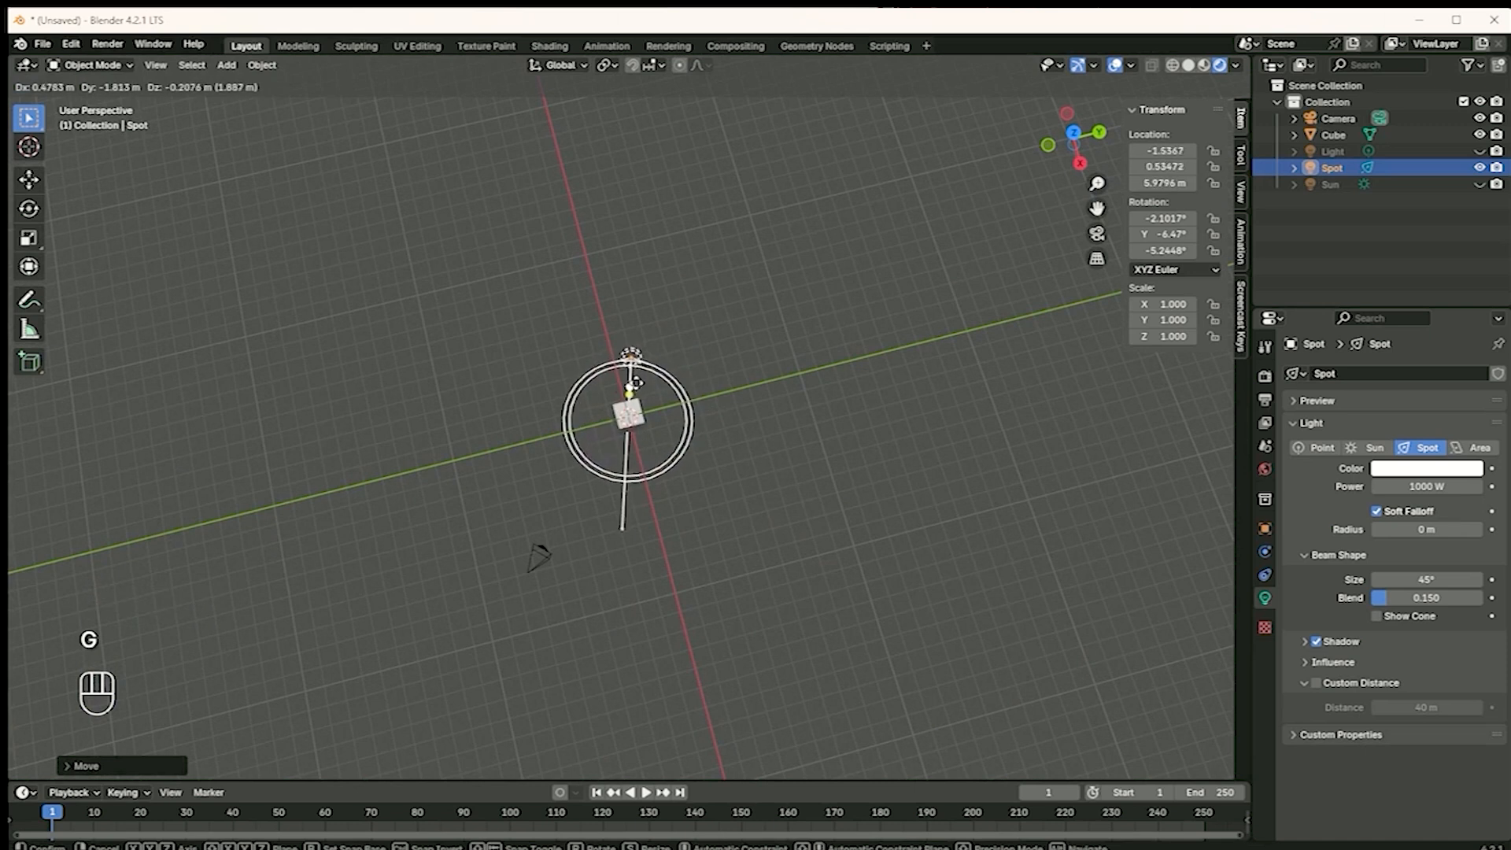
left_click(639, 393)
Select the camera, look through it, and collapse the transform values and their sidebar
left_click(545, 565)
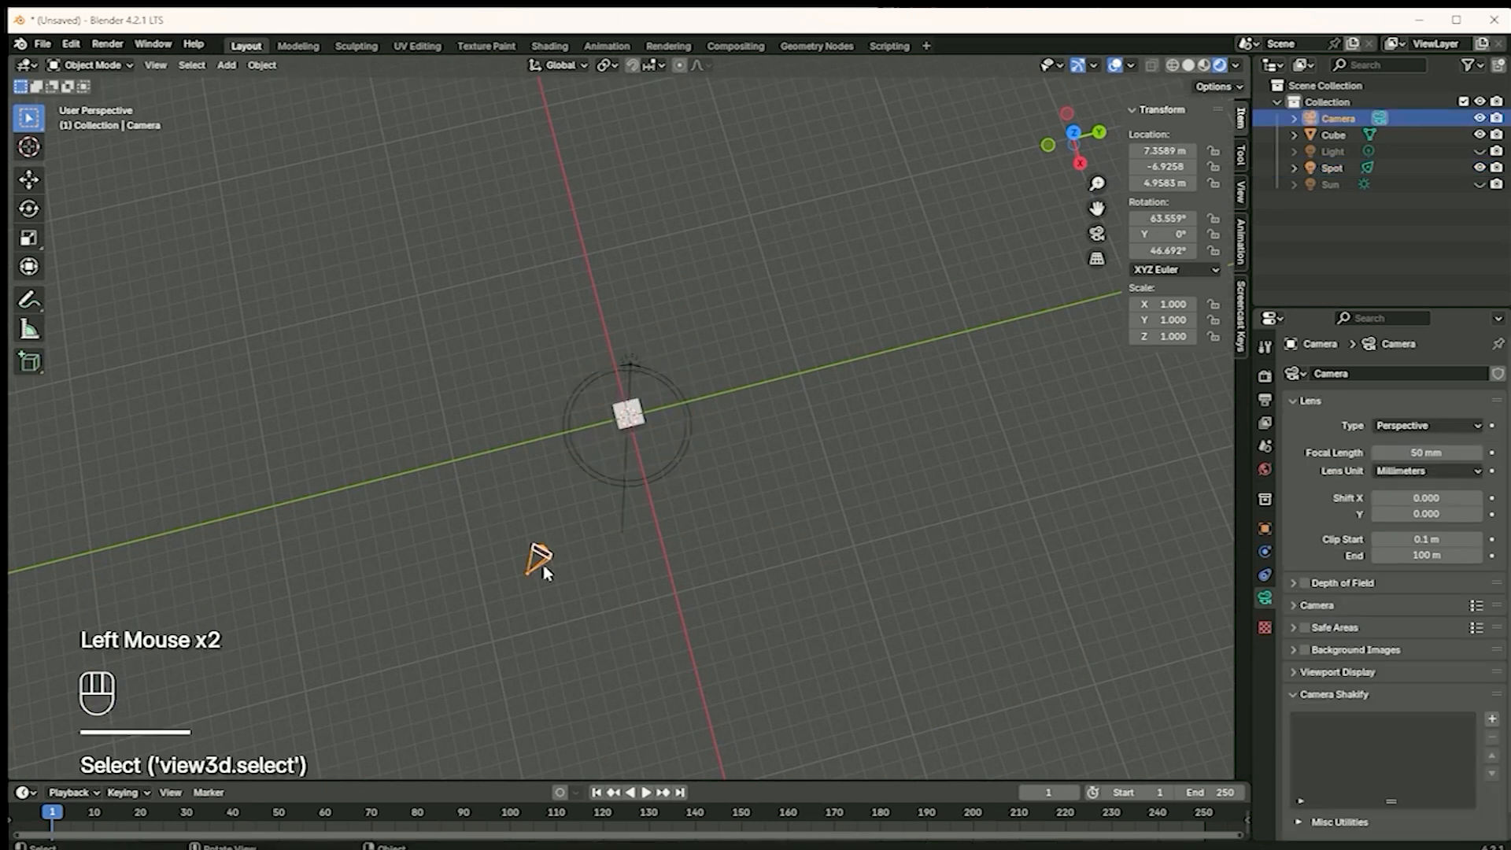
left_click(1097, 233)
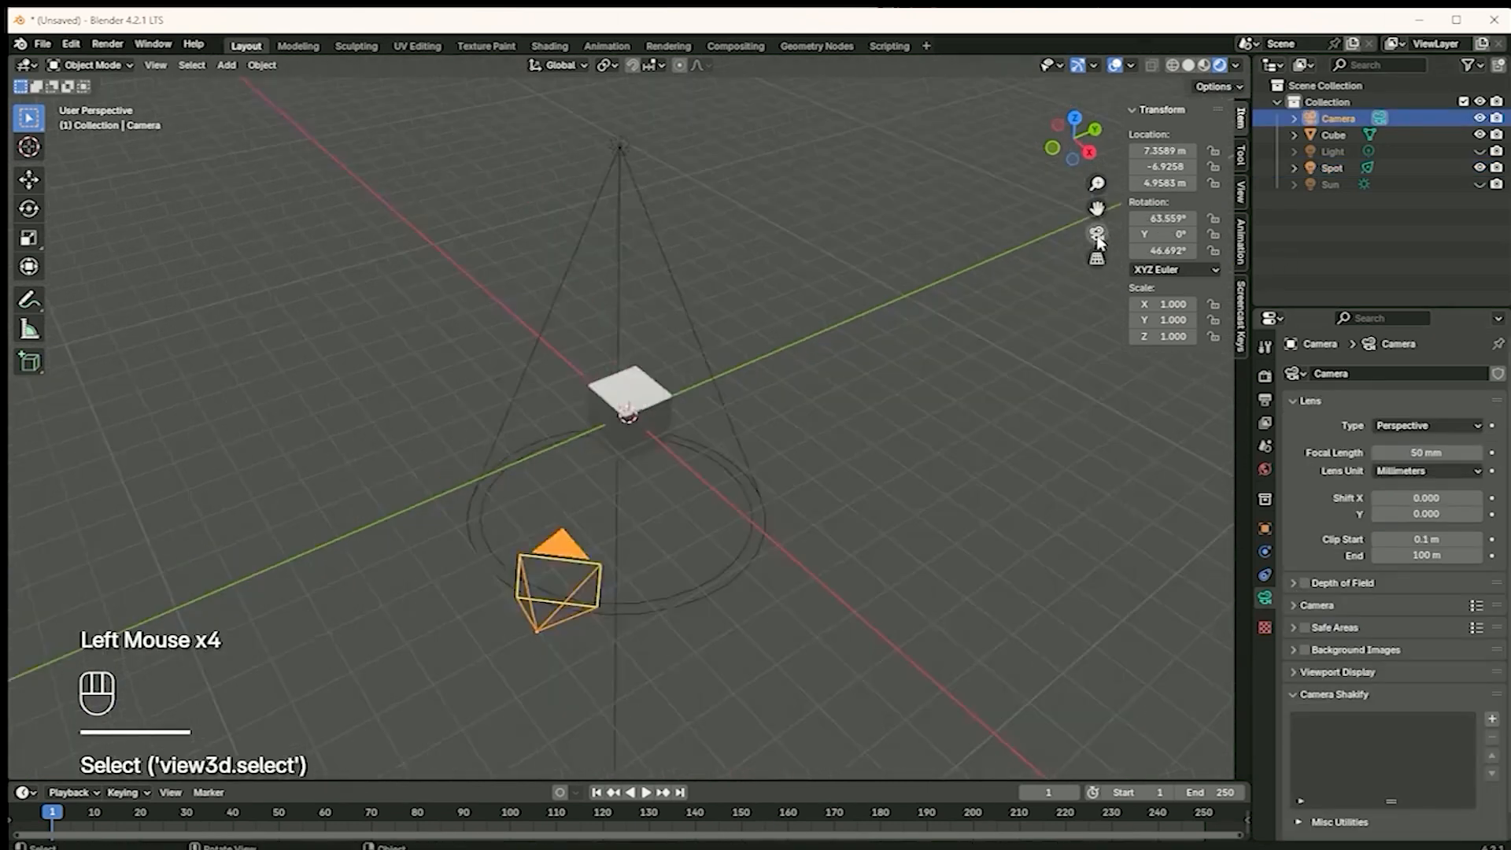
left_click(1132, 111)
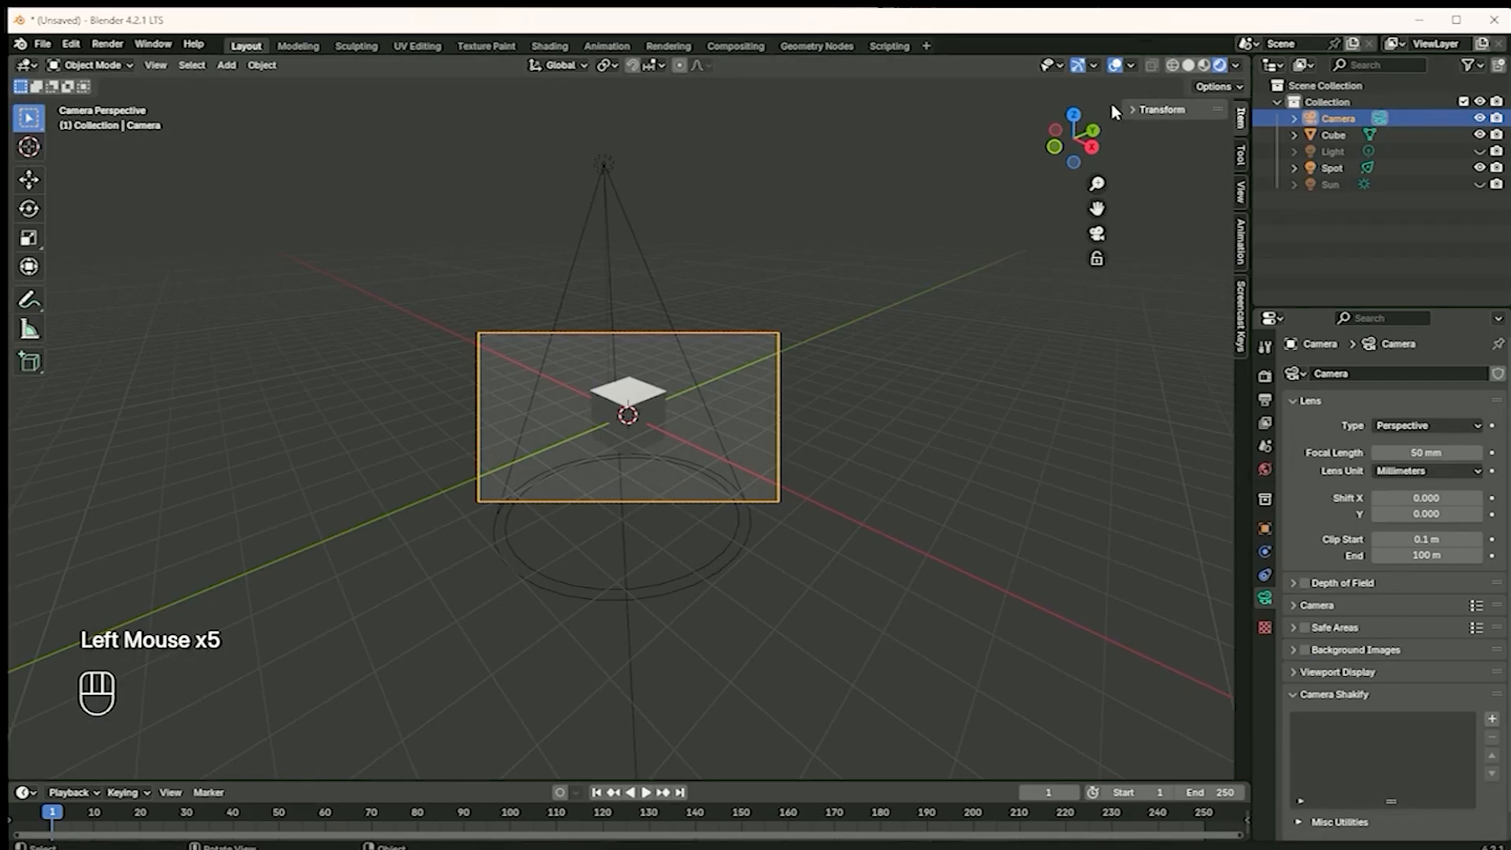
left_click_drag(1123, 107, 1247, 110)
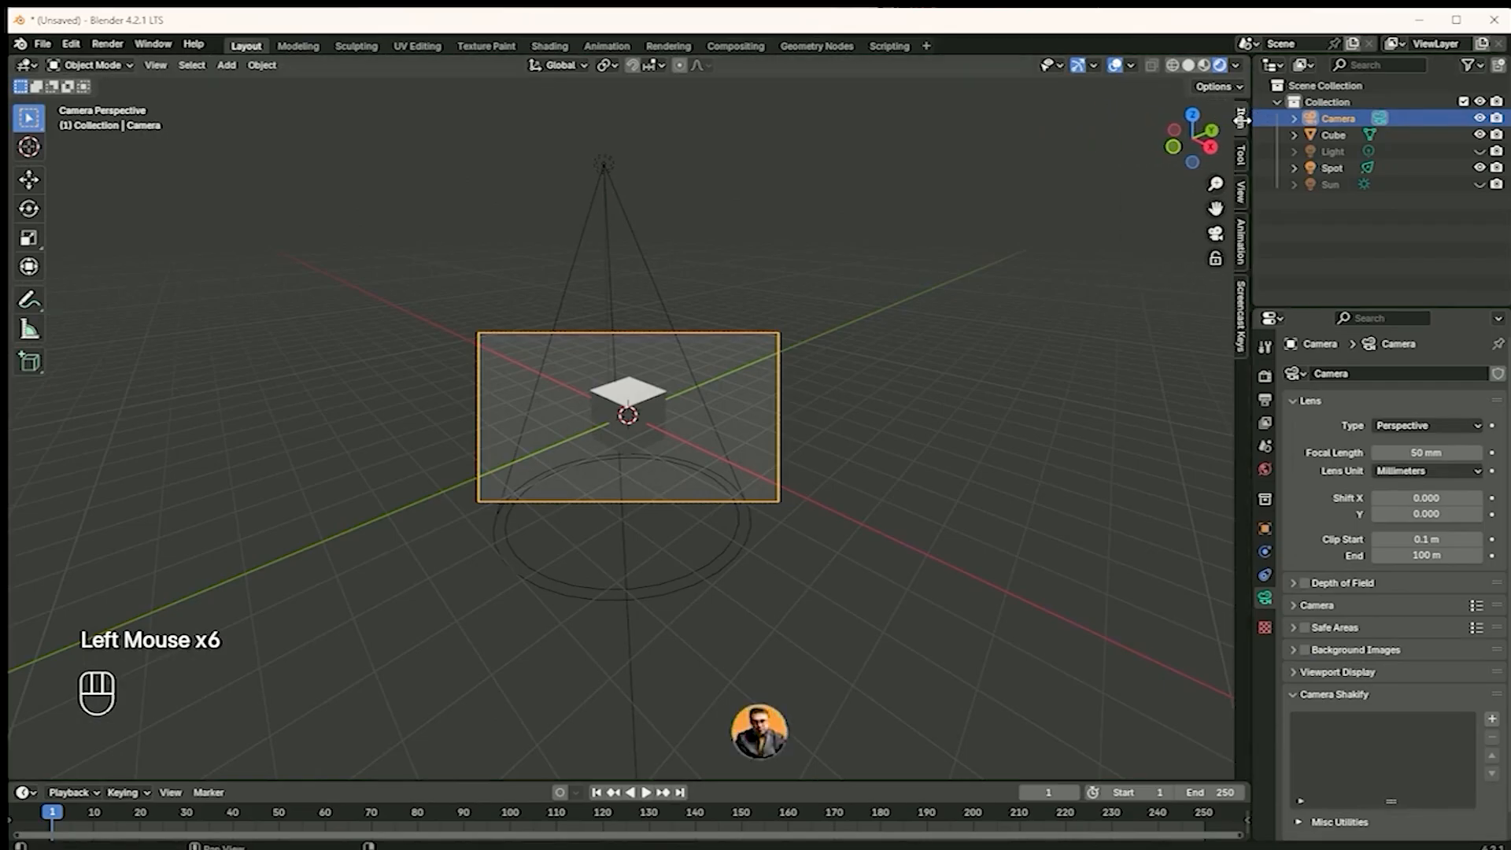
Select the Spot light and raise its power to about 1318.4 W
left_click(605, 167)
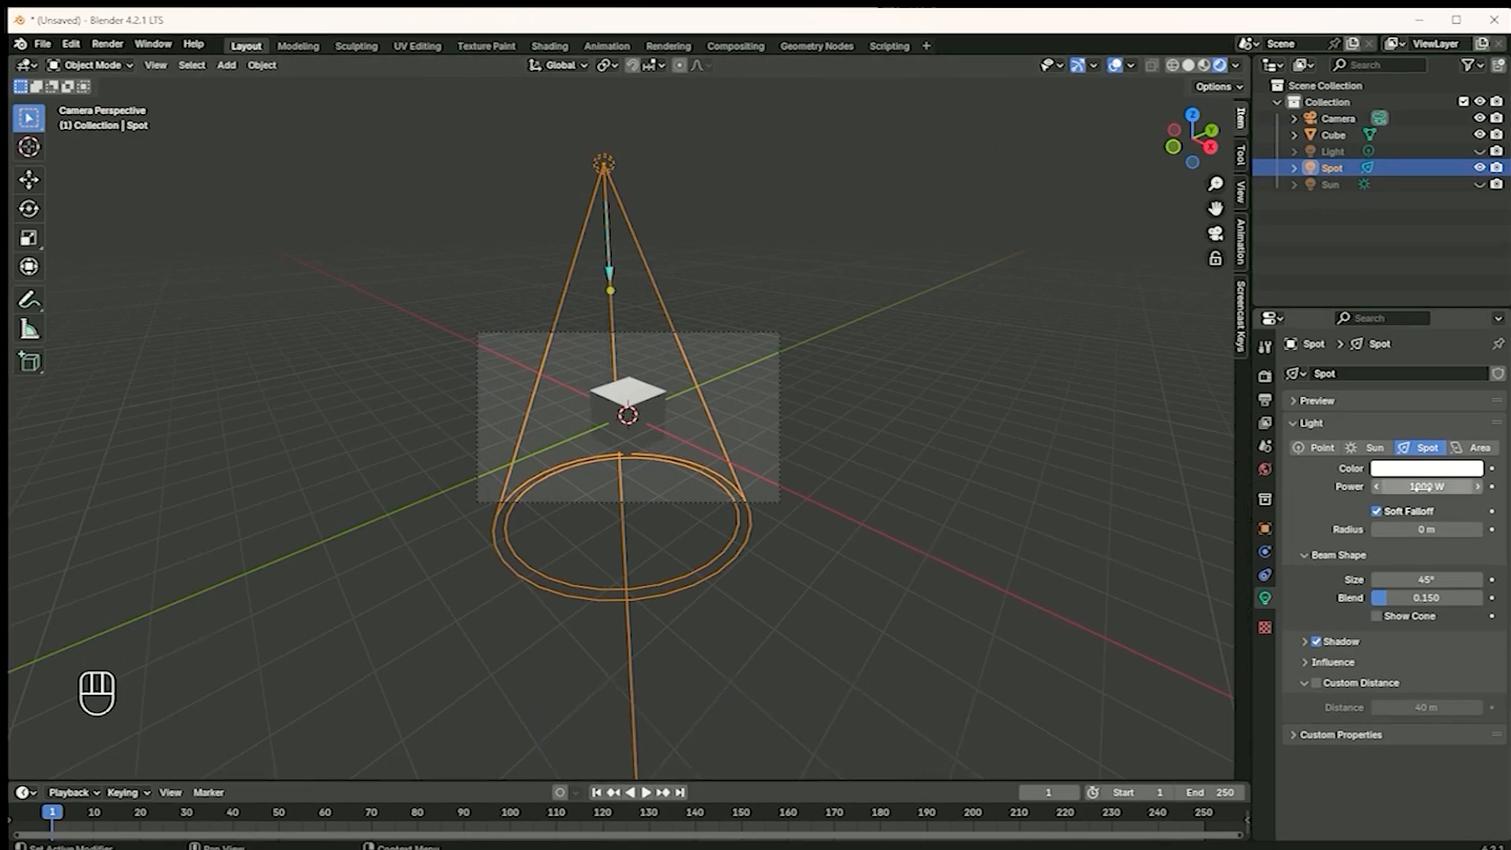
left_click_drag(1446, 486, 1453, 486)
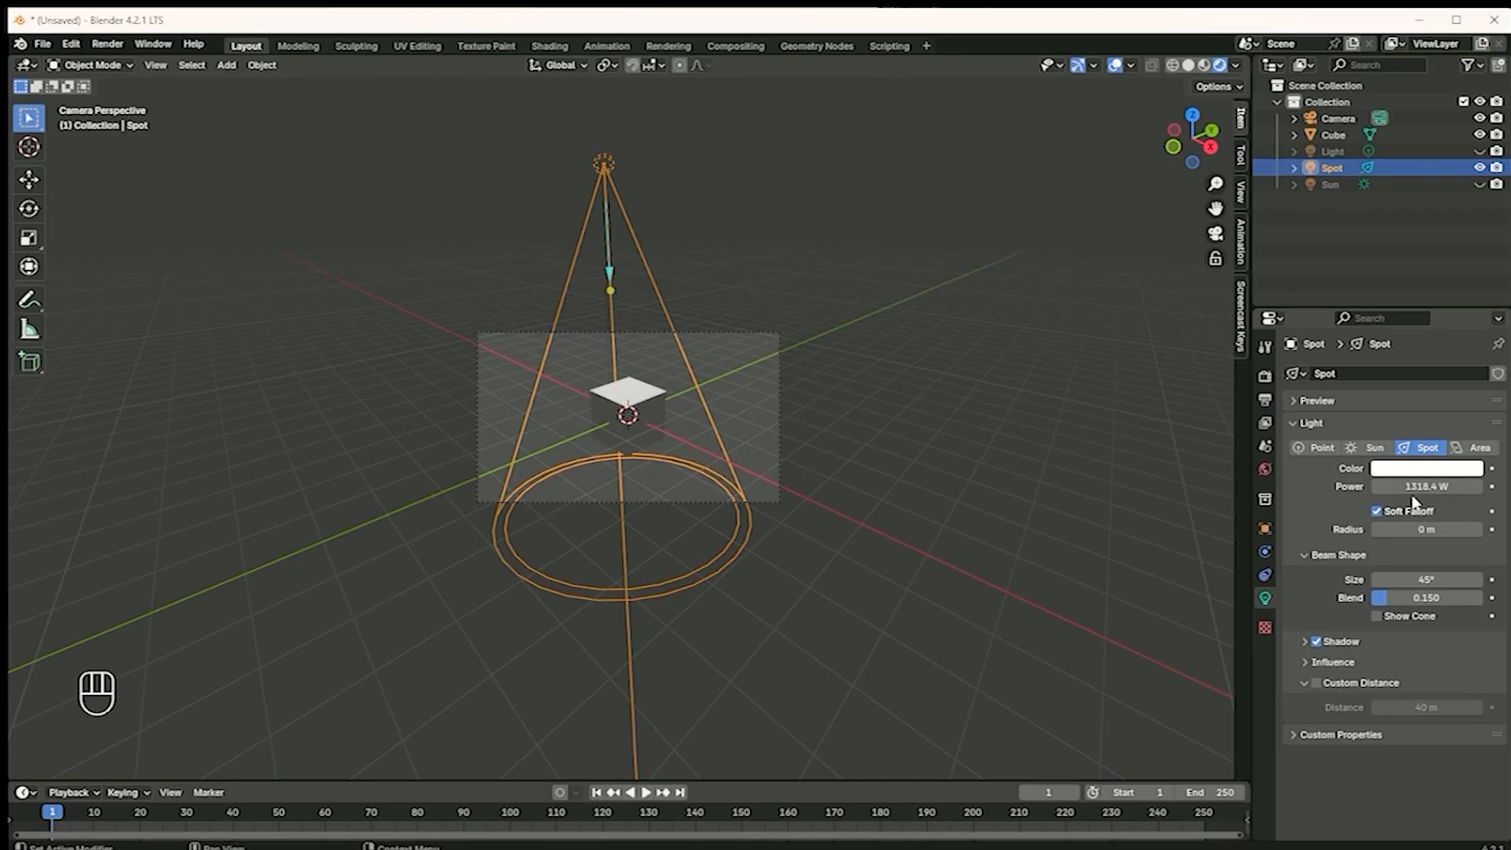
Try different radii on the Spot light: about 3.44 m, 0 m and about 3.01 m
left_click_drag(1422, 529, 1482, 529)
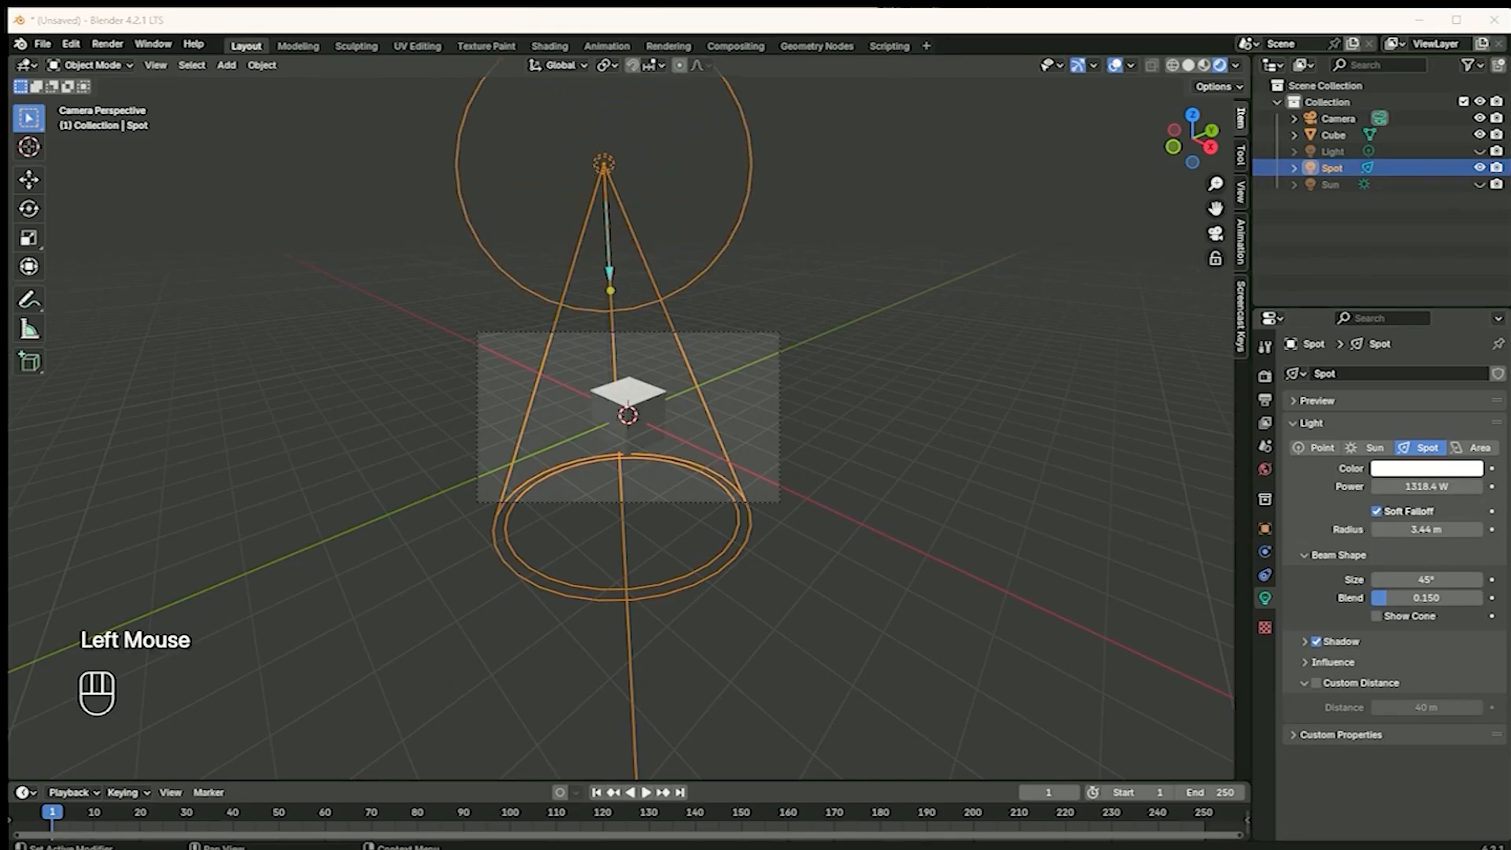
left_click(1423, 532)
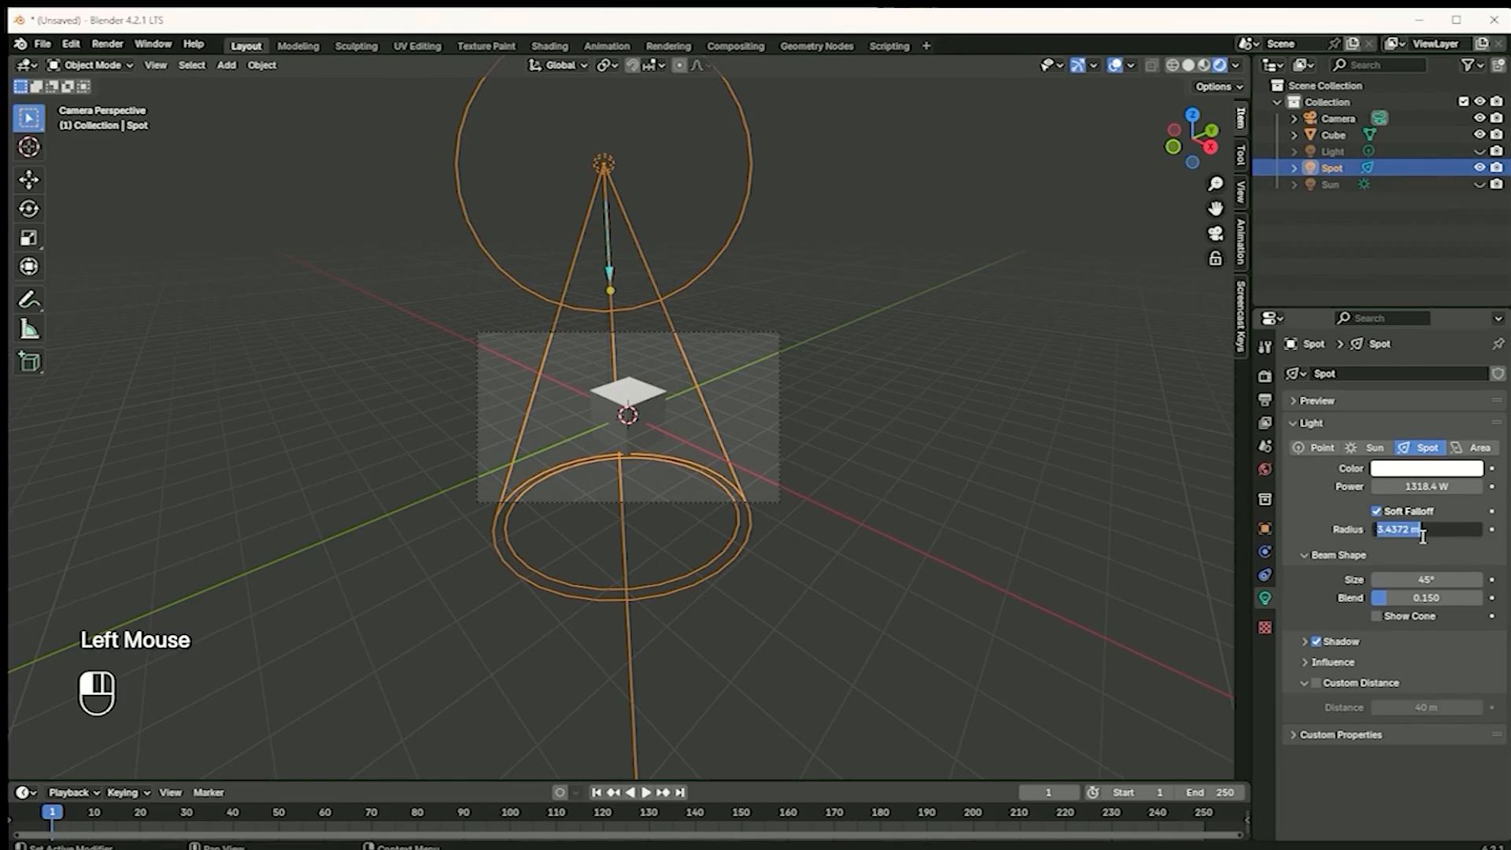
type("0")
key("Return")
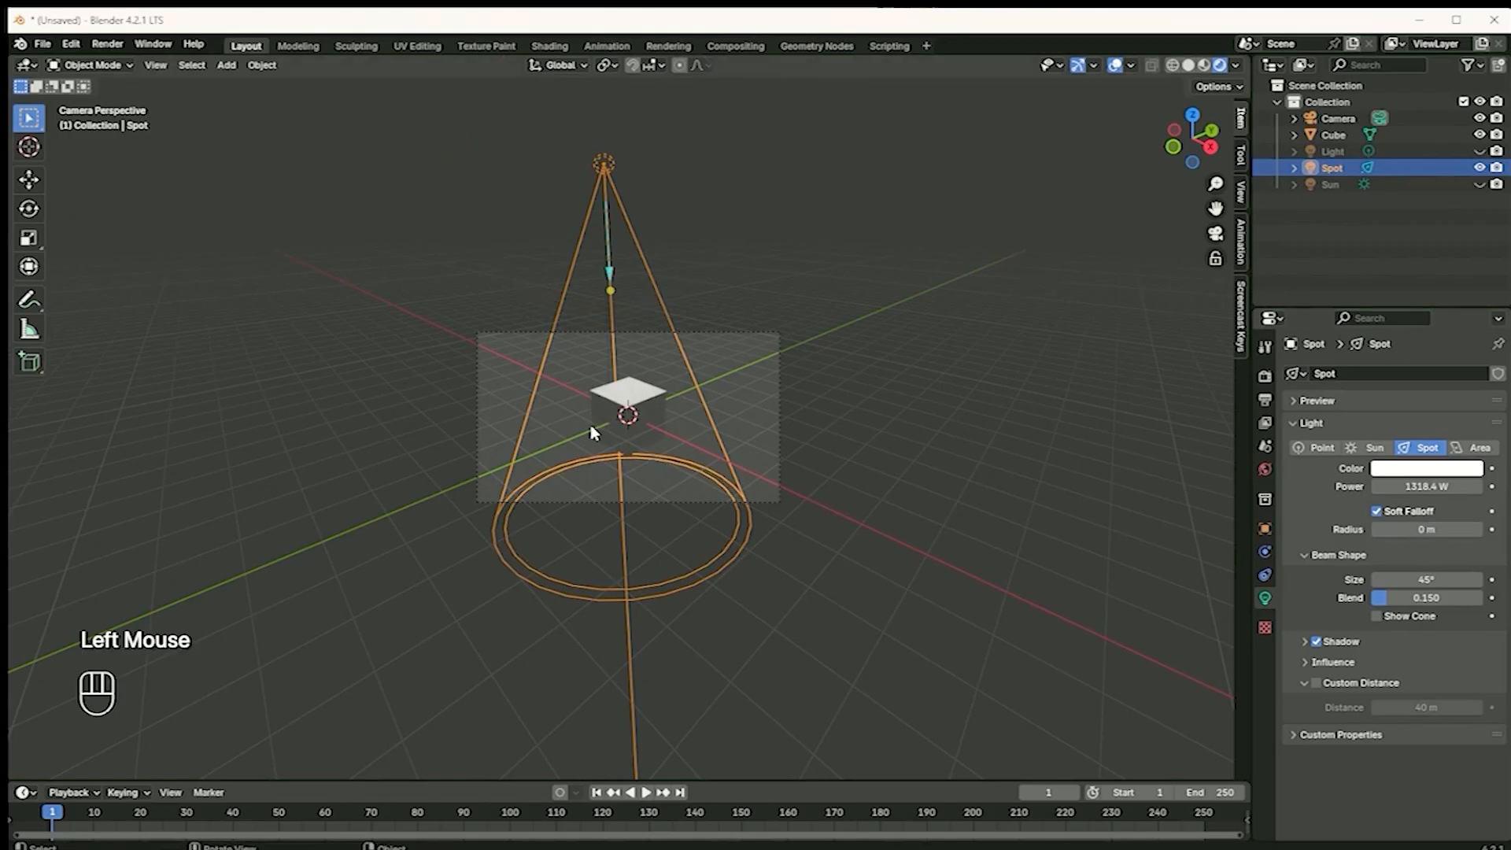
left_click_drag(1422, 529, 1507, 517)
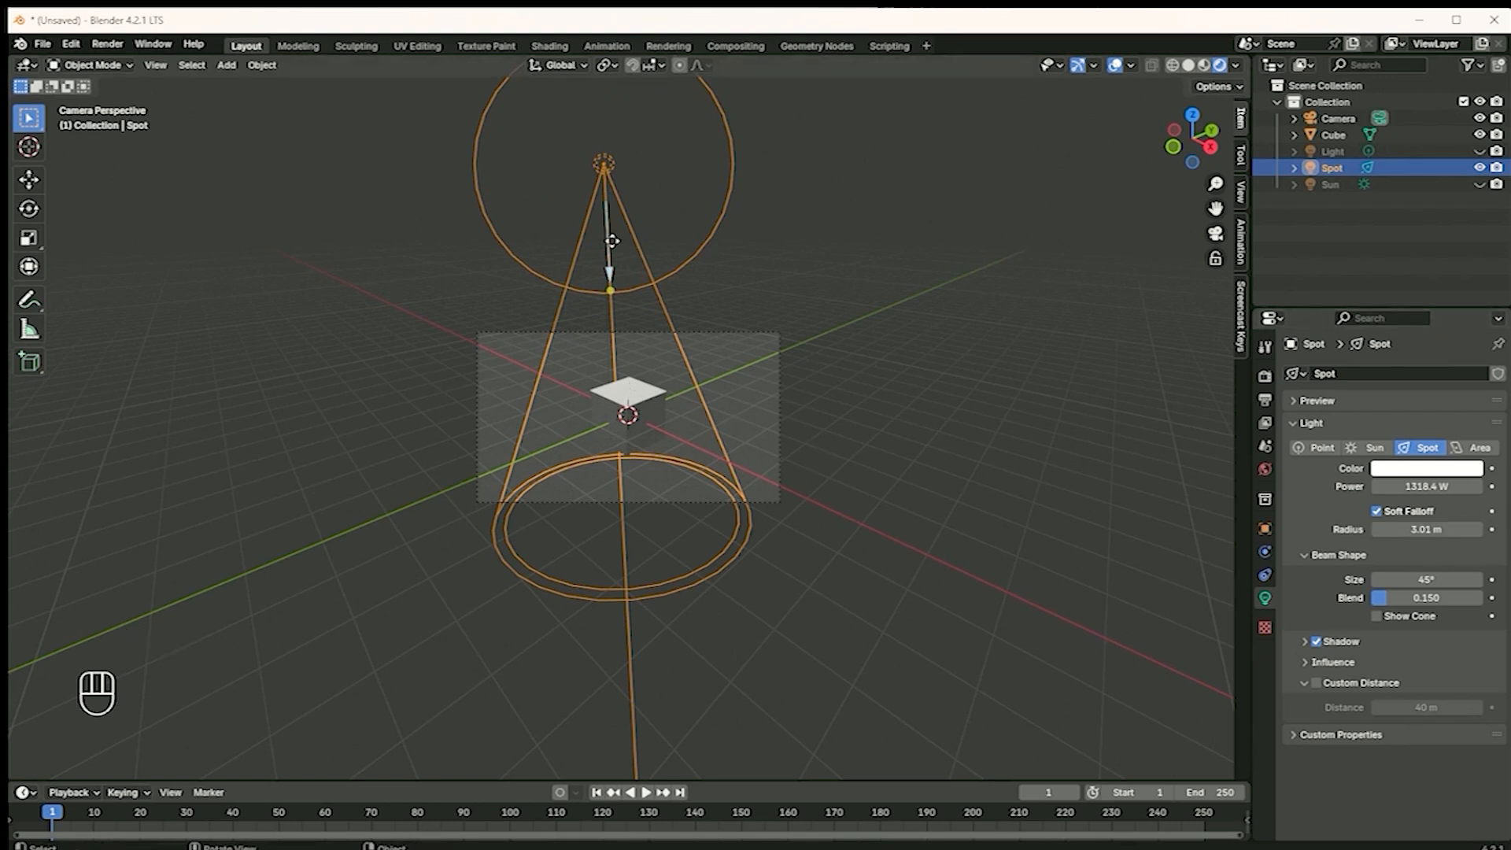
Move the Spot light to the left of the cube in the camera view and aim its beam diagonally at the cube
left_click(606, 169)
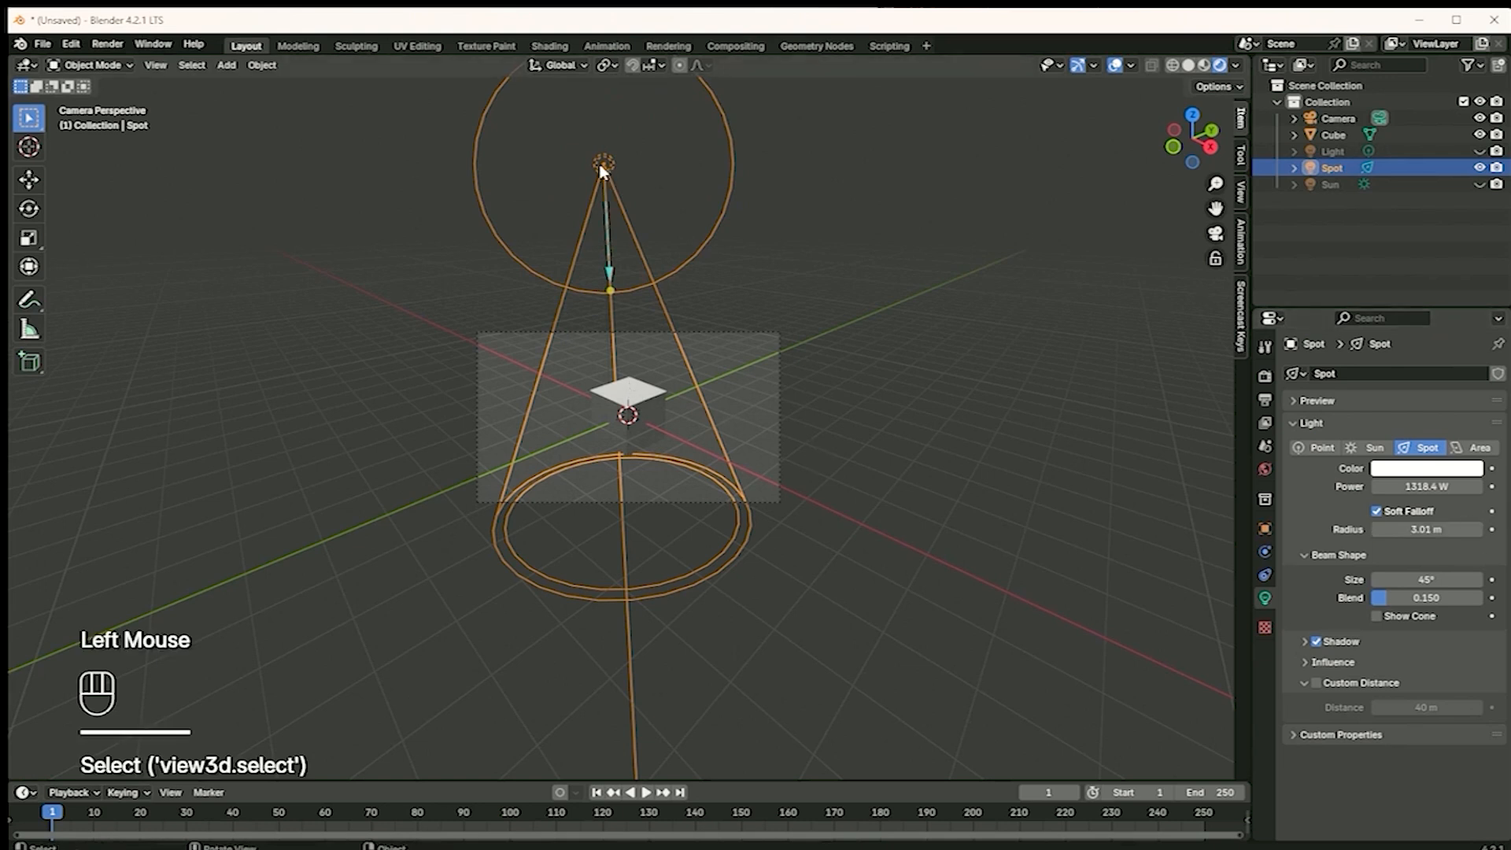
key("g")
left_click(441, 255)
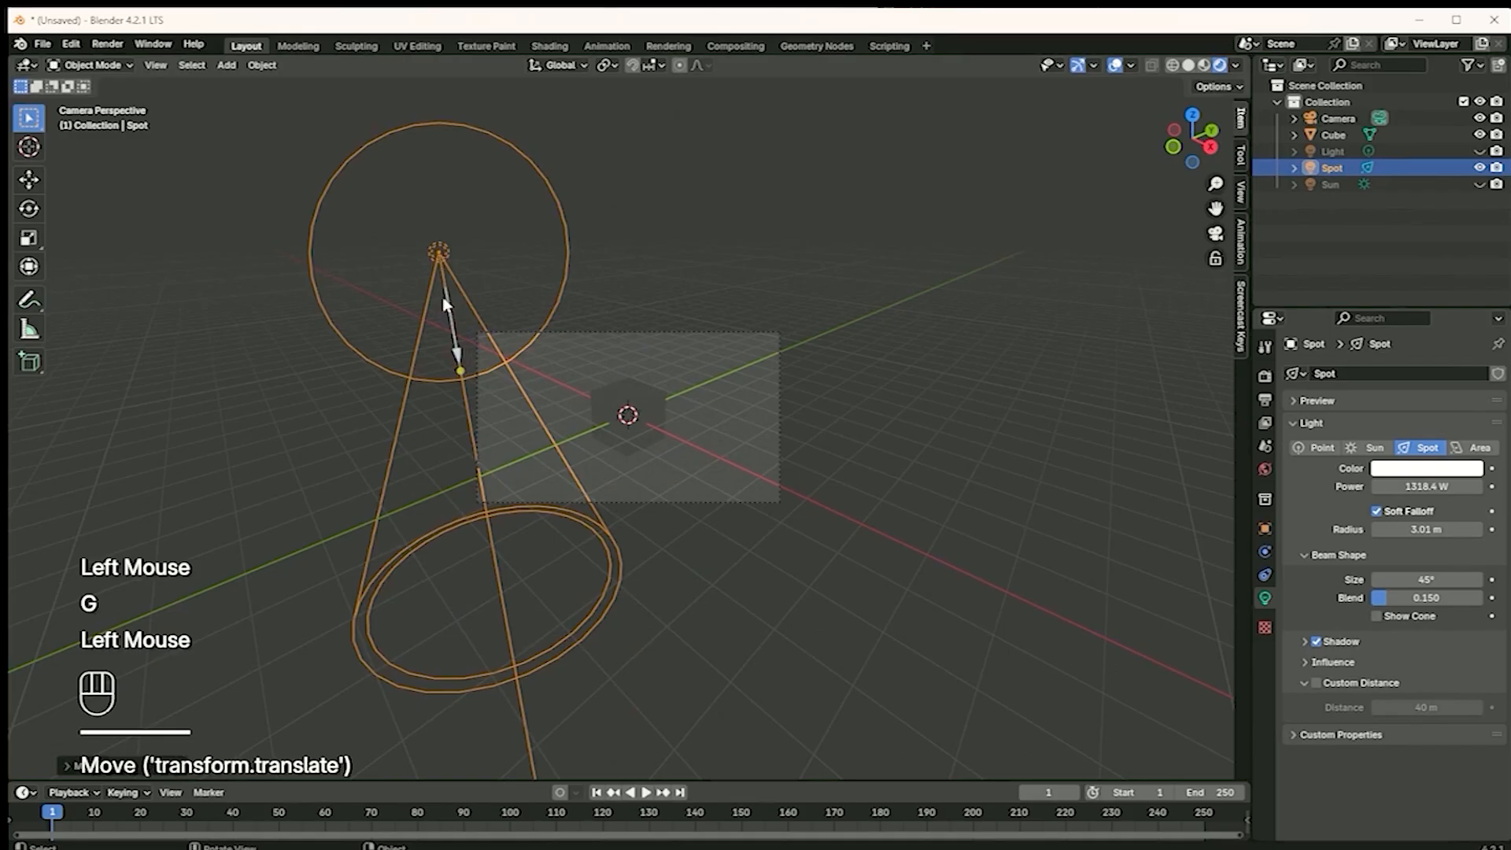
left_click(463, 375)
left_click(463, 376)
left_click_drag(462, 373, 552, 338)
Reduce the Spot light's radius to about 0.345 m
left_click_drag(1426, 529, 1328, 555)
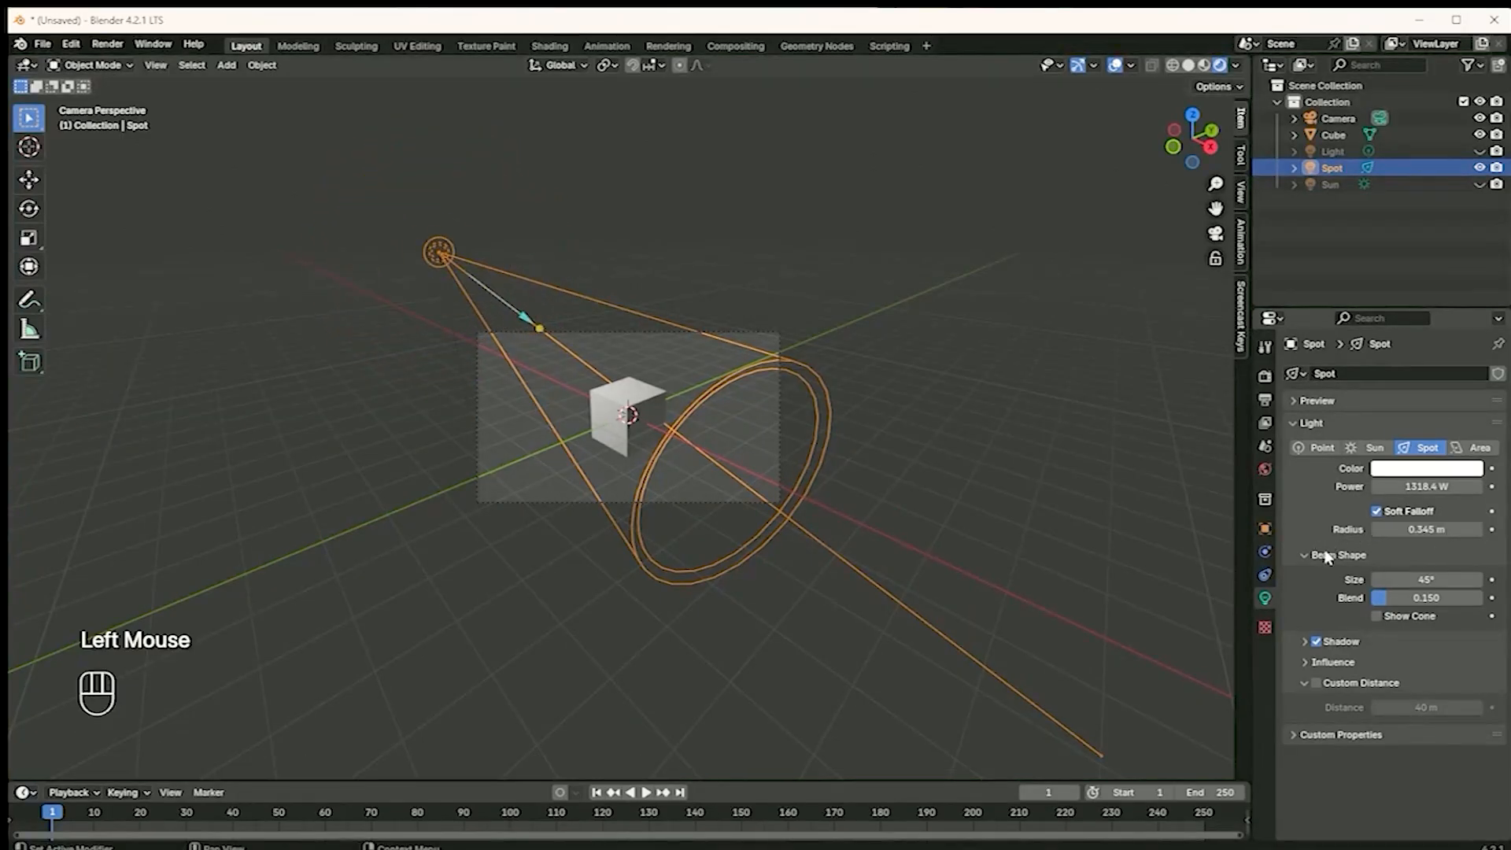
scroll(549, 438, "down", 1)
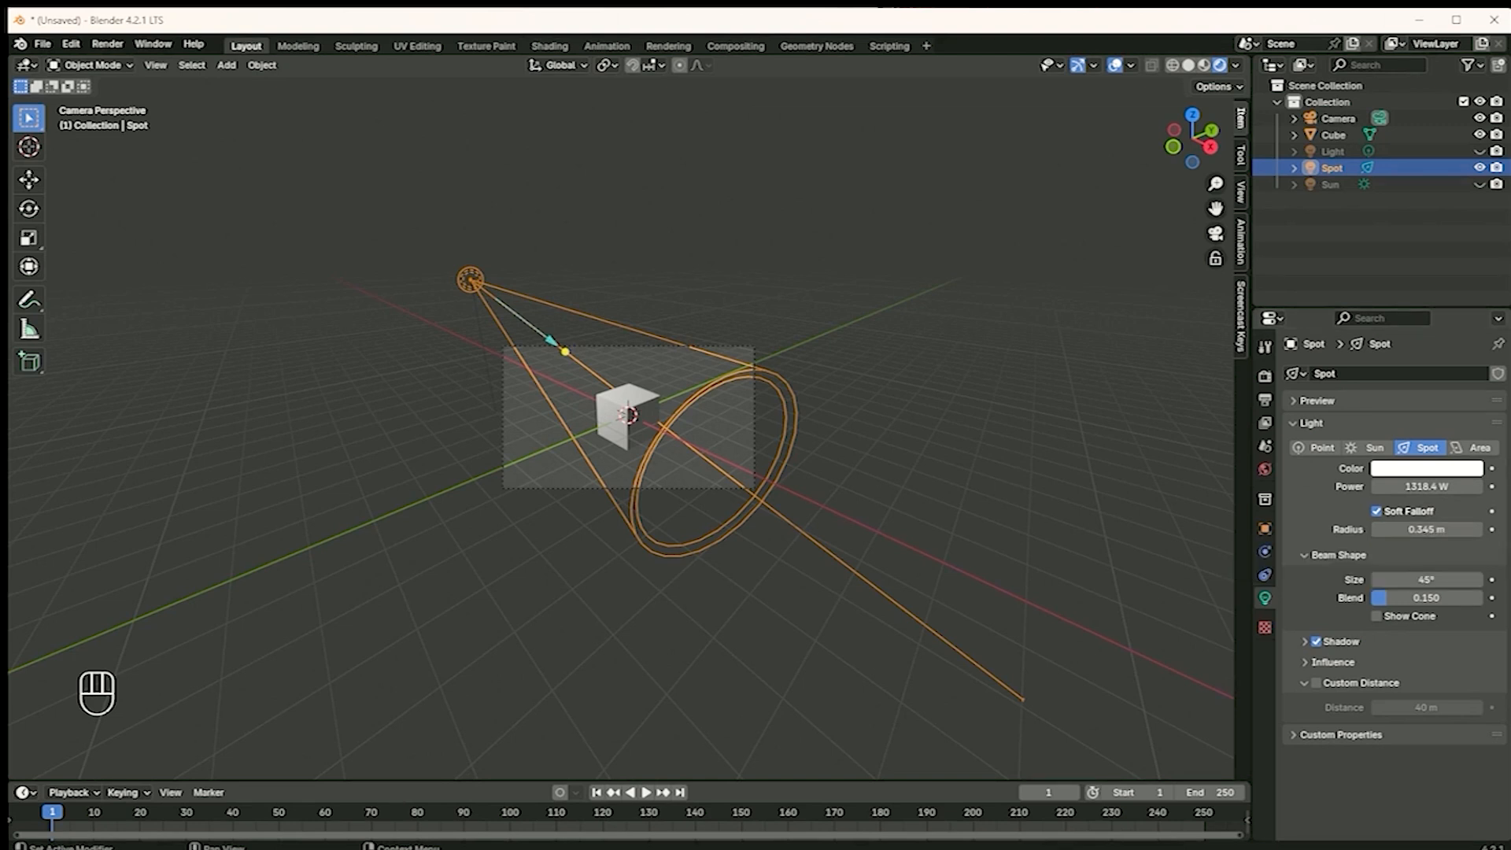
Show the point light and the Sun to compare the combined lighting, and hide the Spot, Sun and point lights in the viewport
left_click(1480, 152)
left_click(1481, 184)
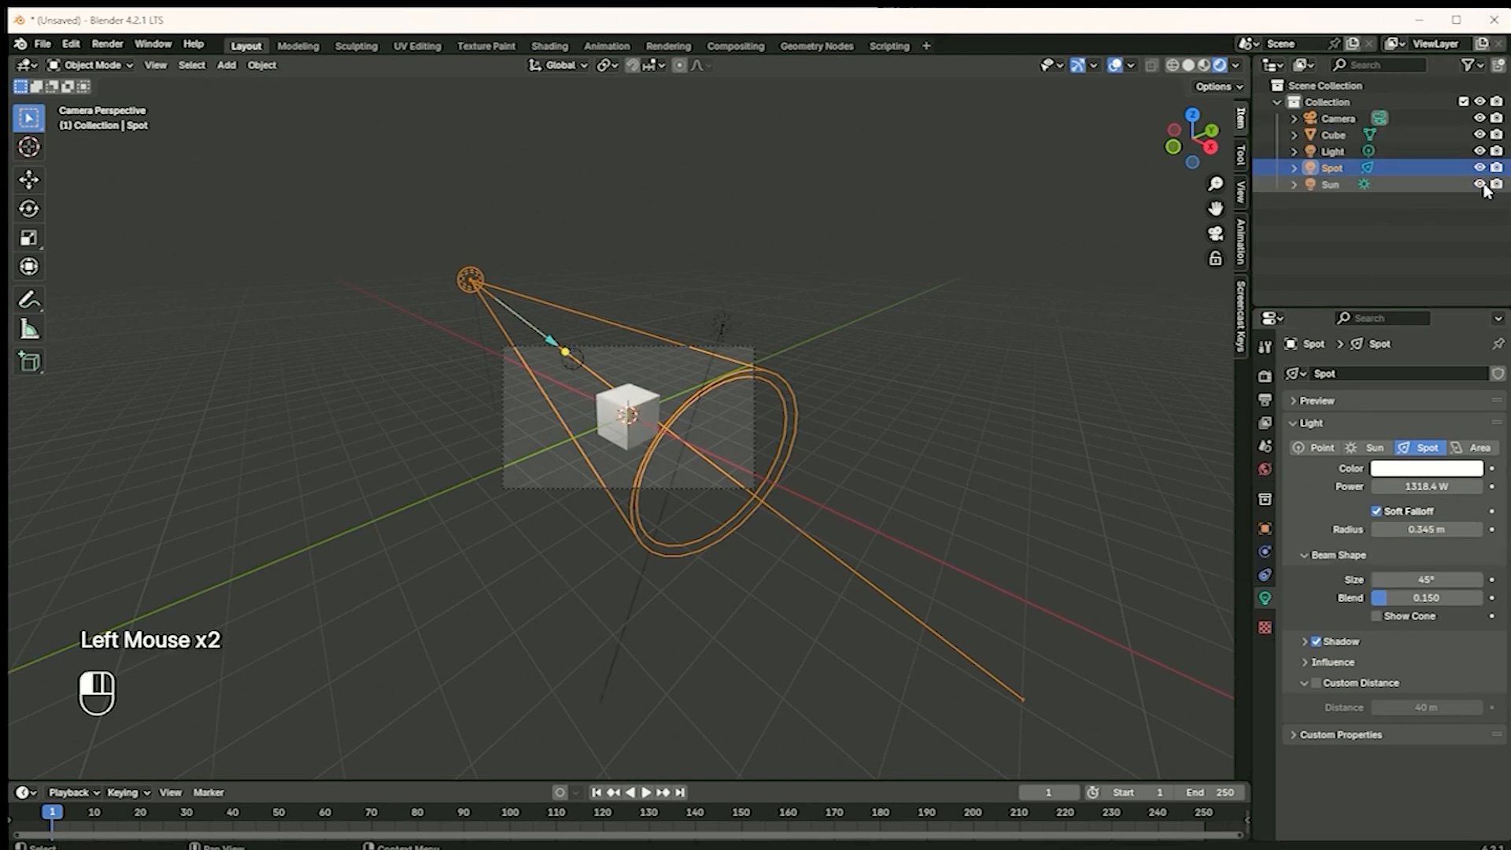
left_click(1483, 185)
left_click(1483, 186)
left_click(1480, 167)
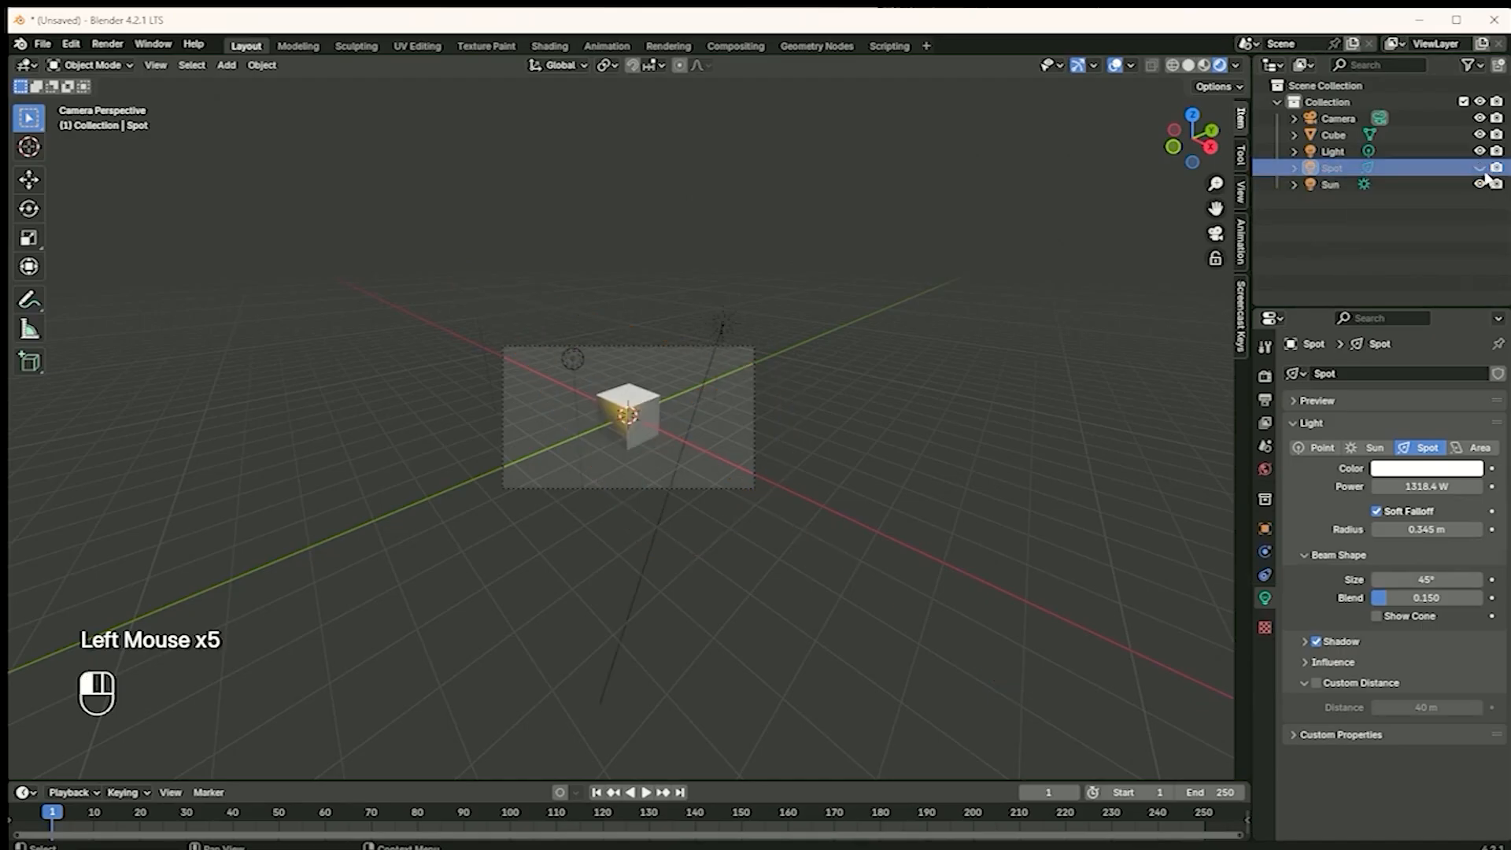
left_click(1481, 184)
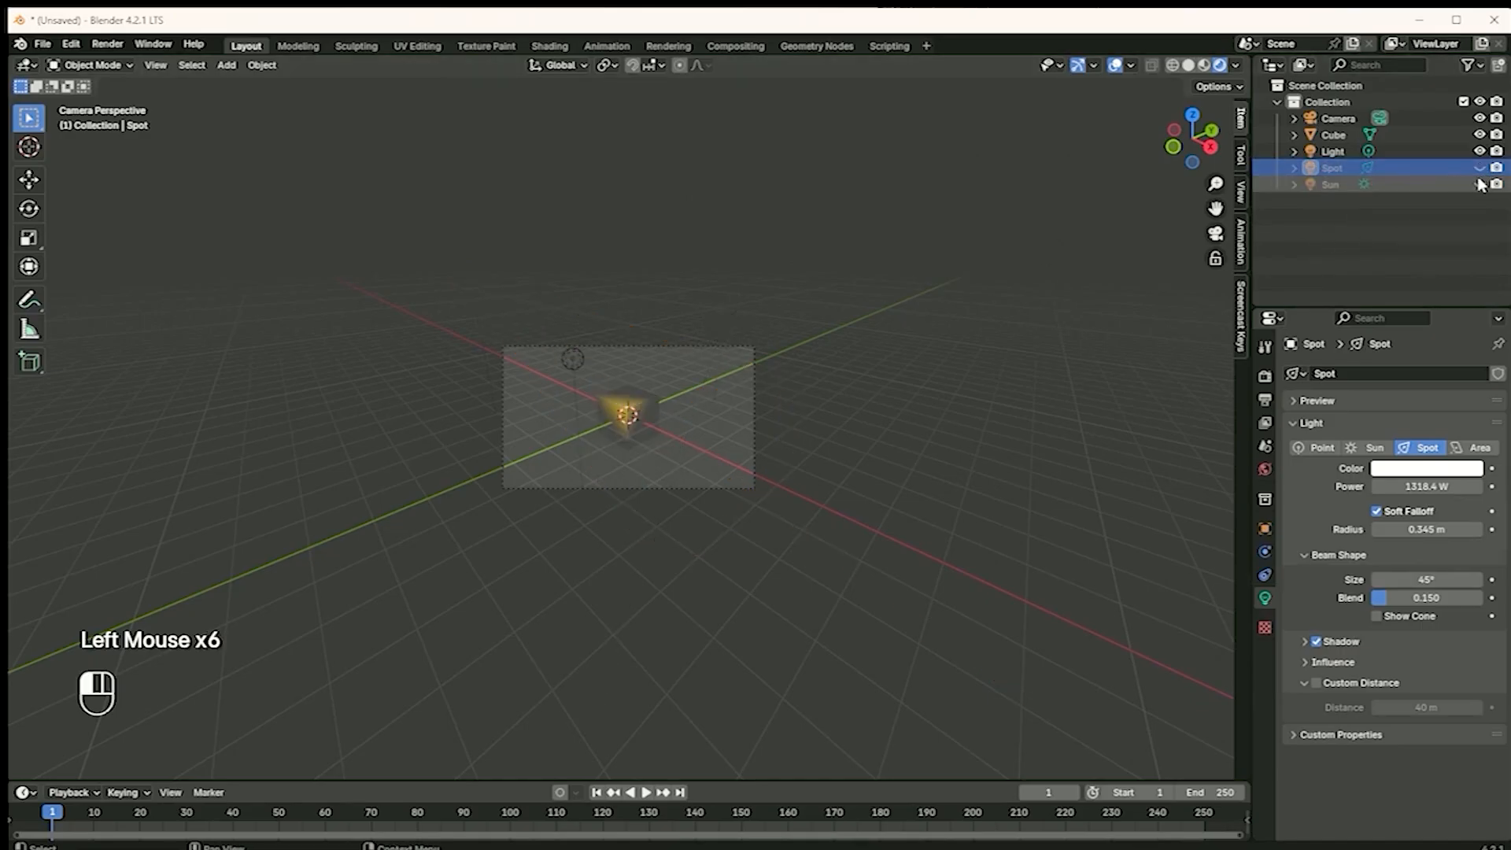
left_click(1480, 152)
Add an Area light and move it directly above the cube
scroll(599, 394, "up", 3)
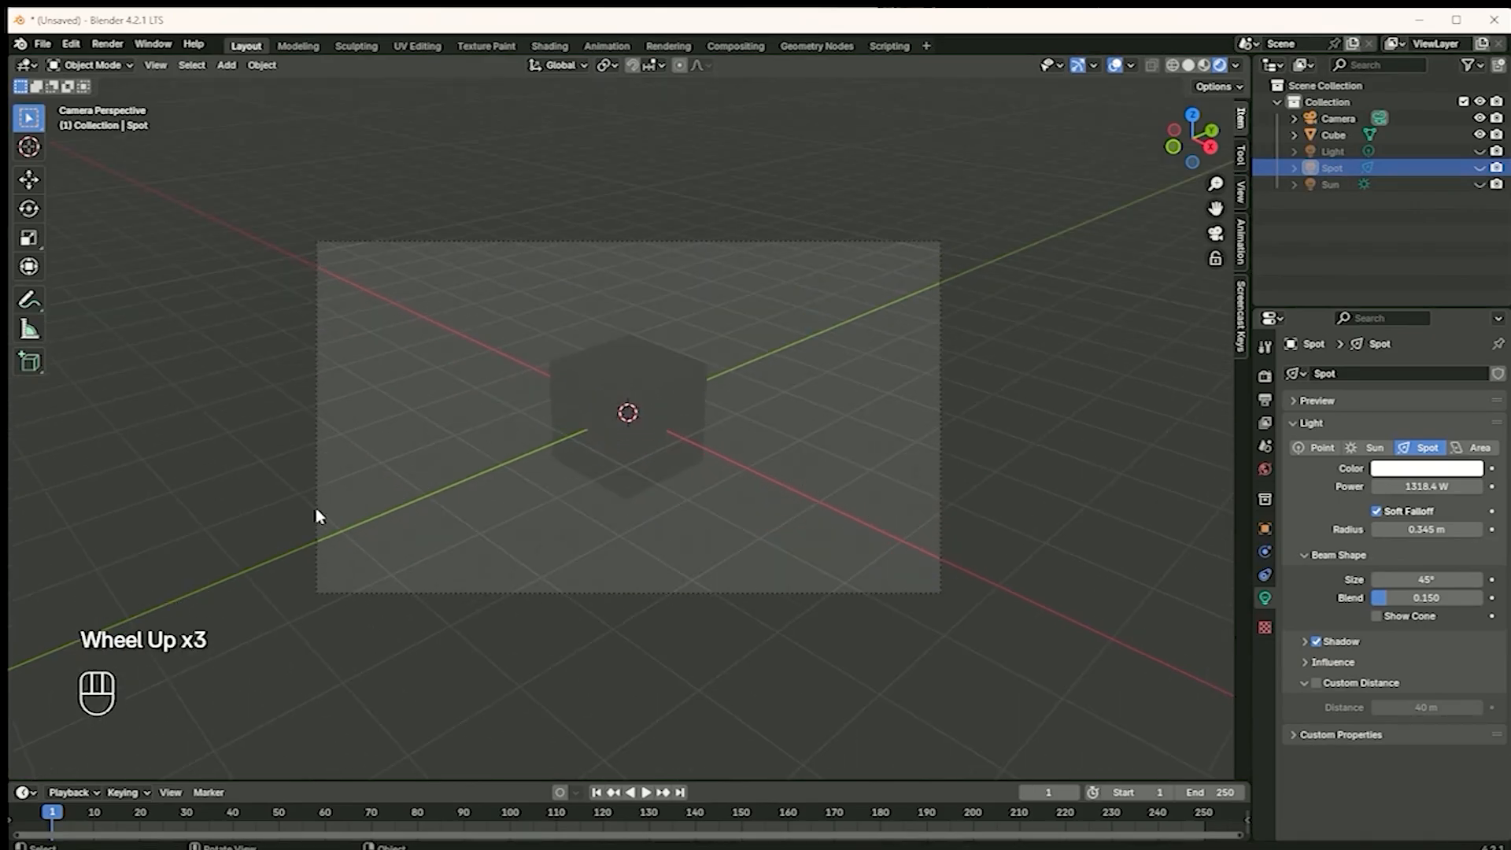
key("shift+a")
mouse_move(329, 510)
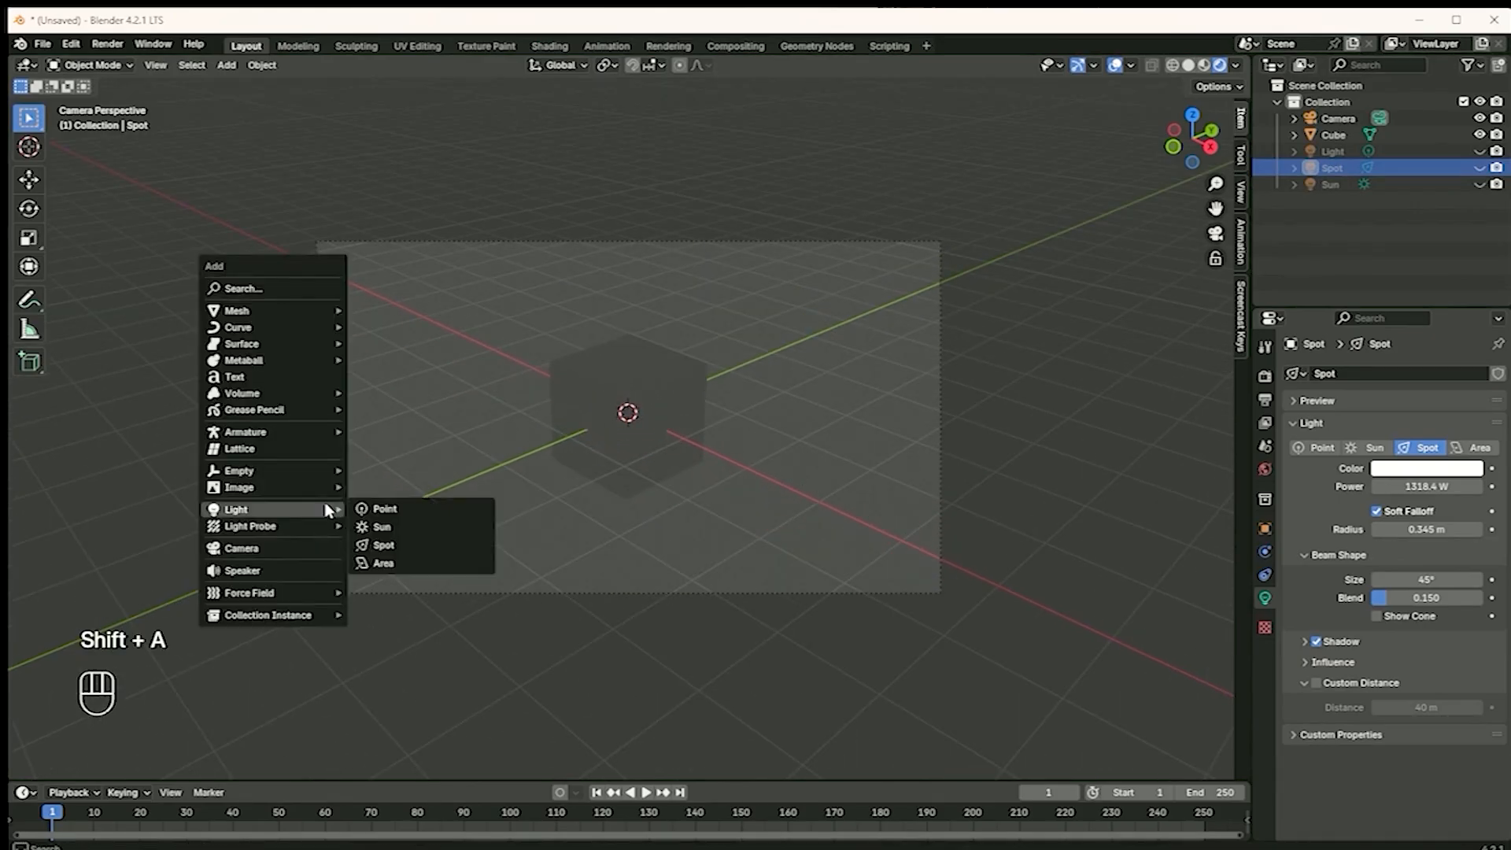
left_click(389, 564)
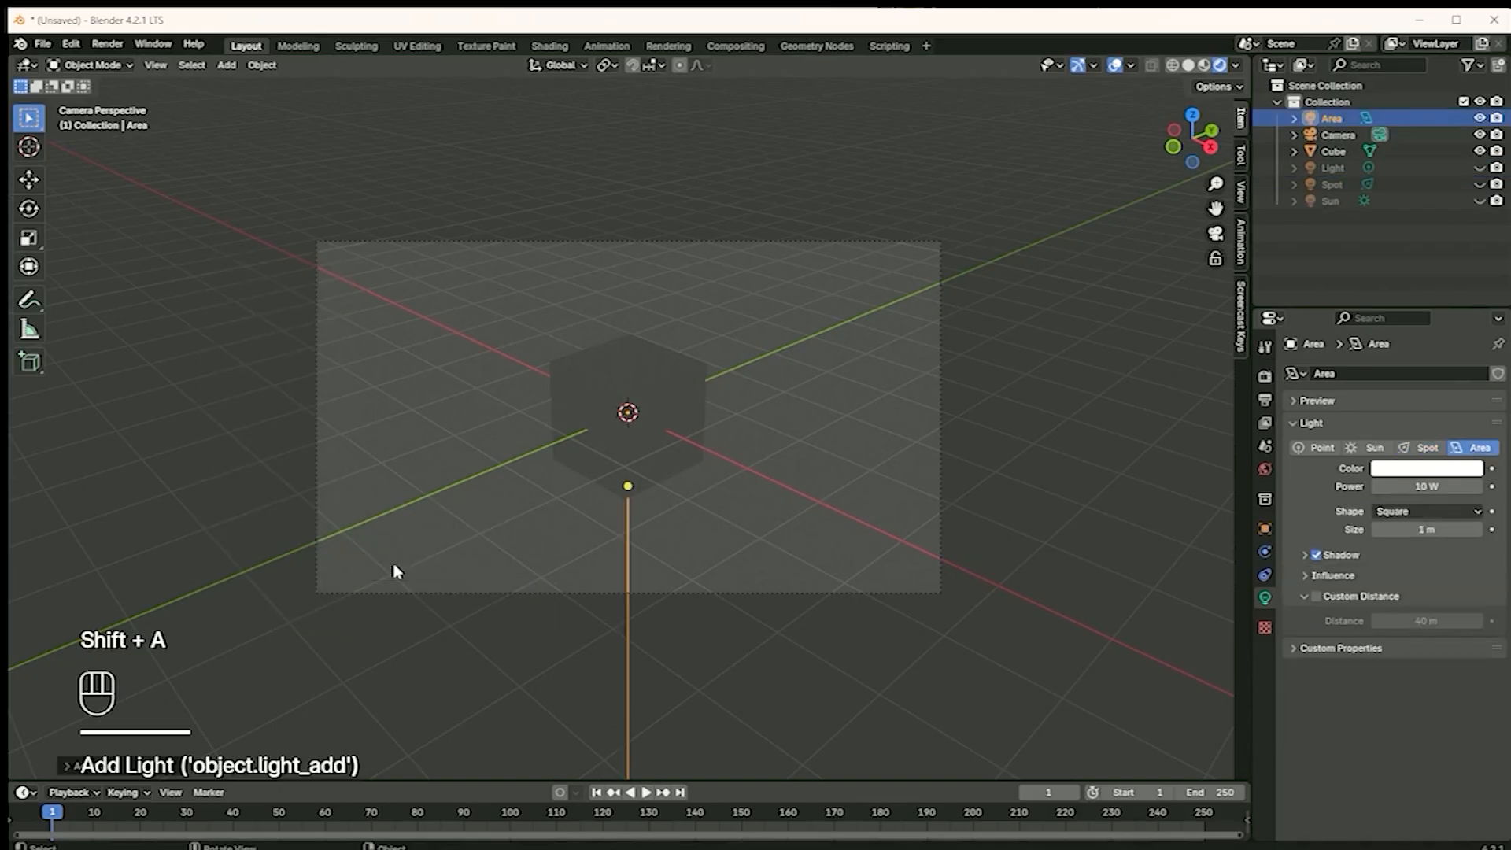
key("g")
left_click(600, 382)
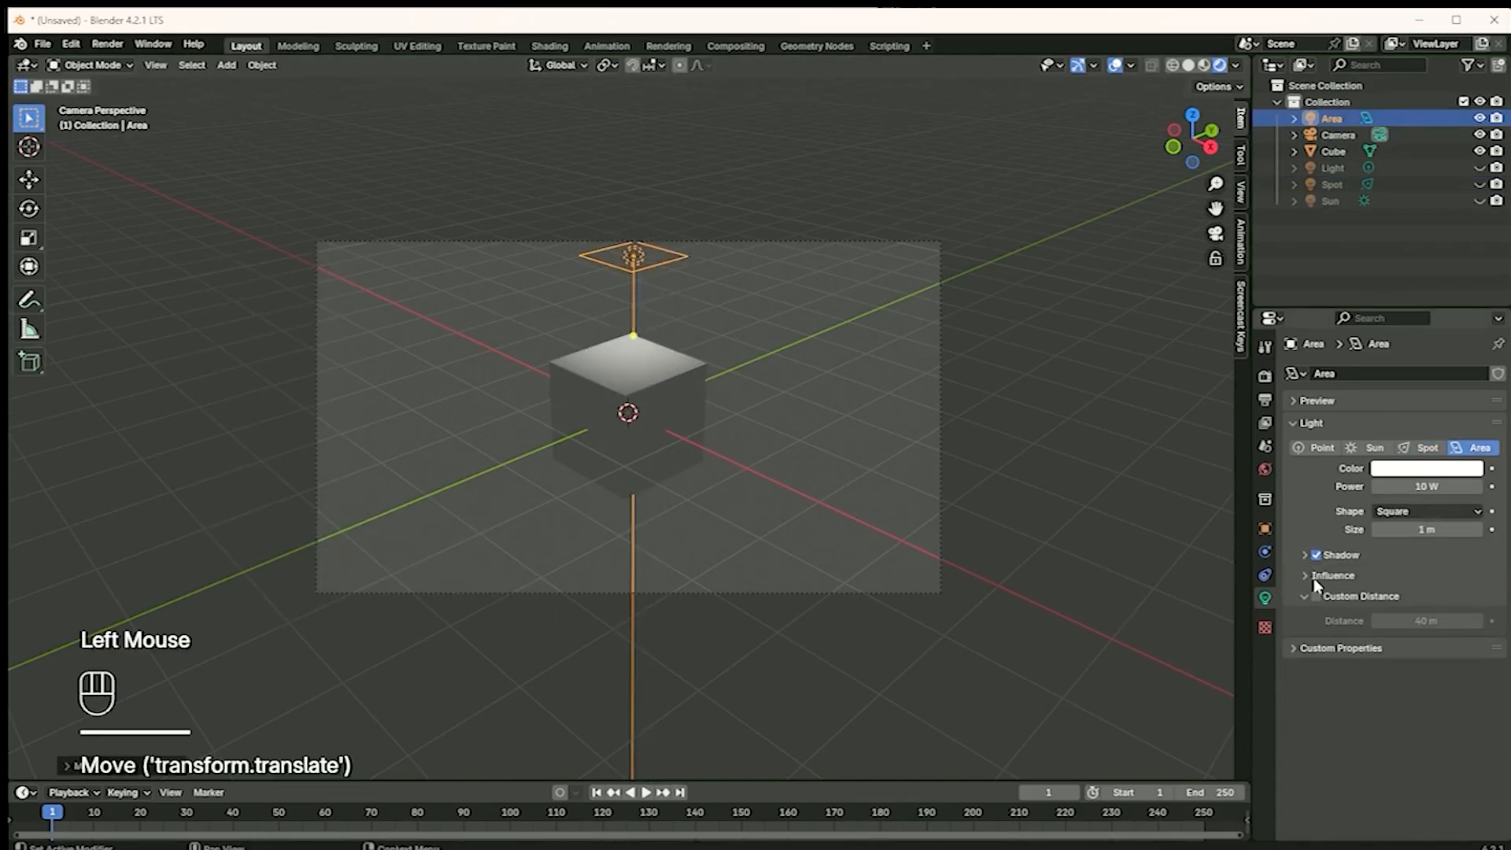
Set the Area light's color to red (hue 0.999, saturation 0.978, value 1.000) and its power to about 118.6 W
left_click(1462, 470)
left_click(1380, 338)
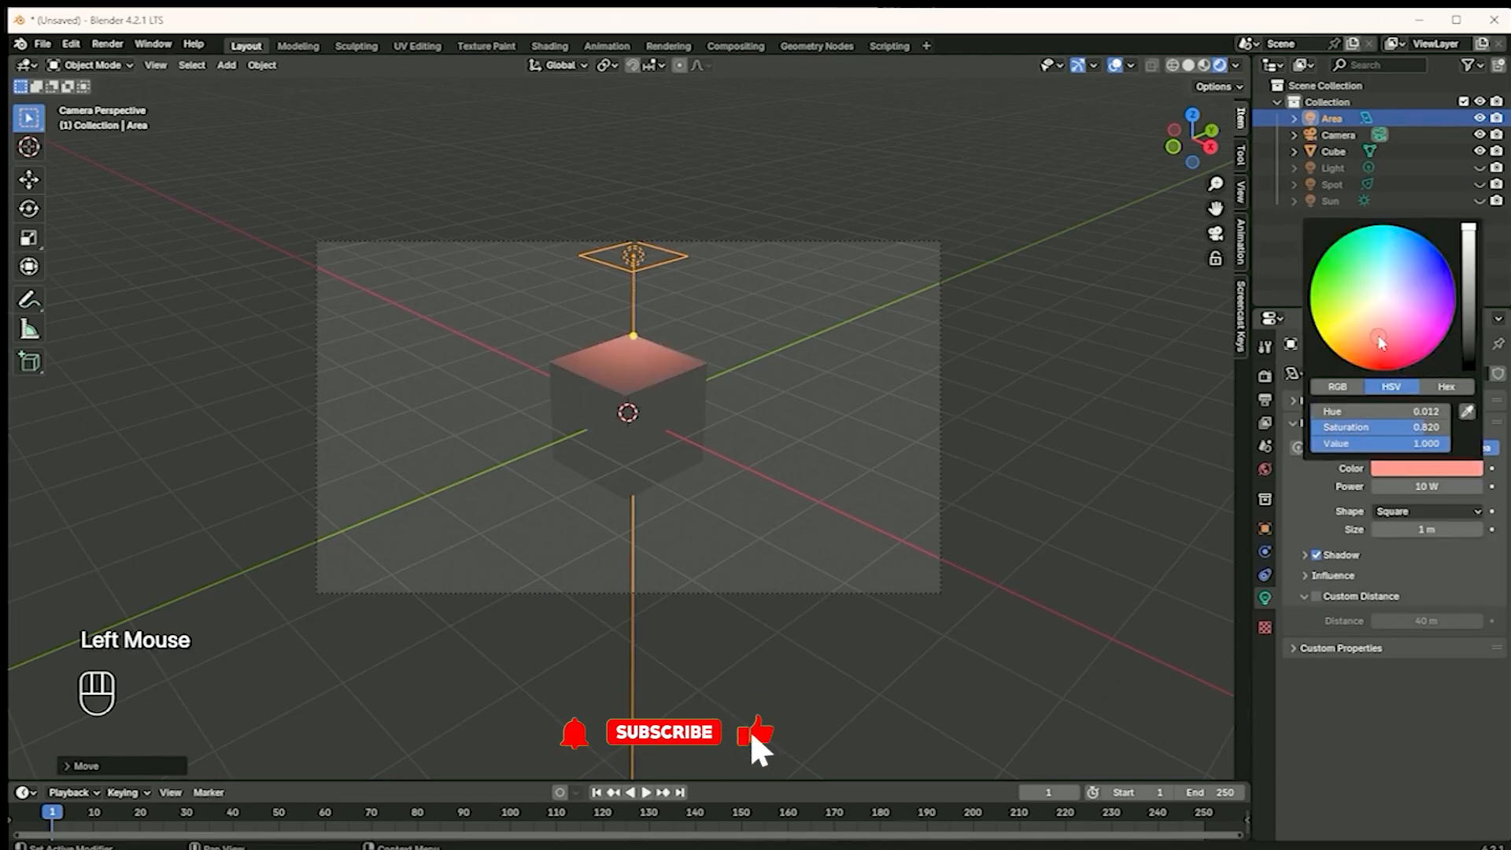
left_click_drag(1379, 337, 1385, 360)
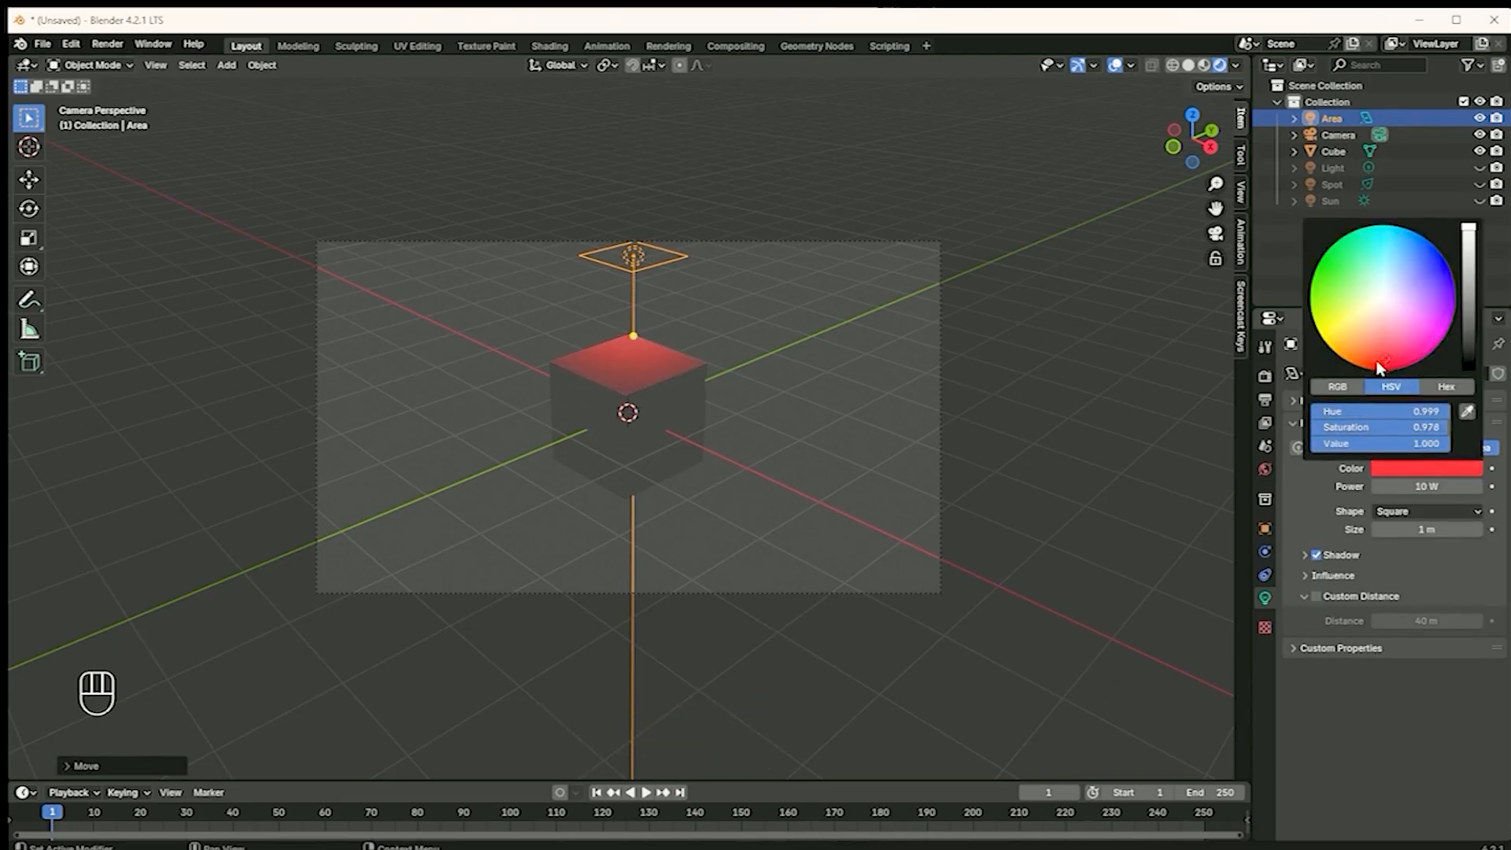
left_click_drag(1426, 486, 1485, 487)
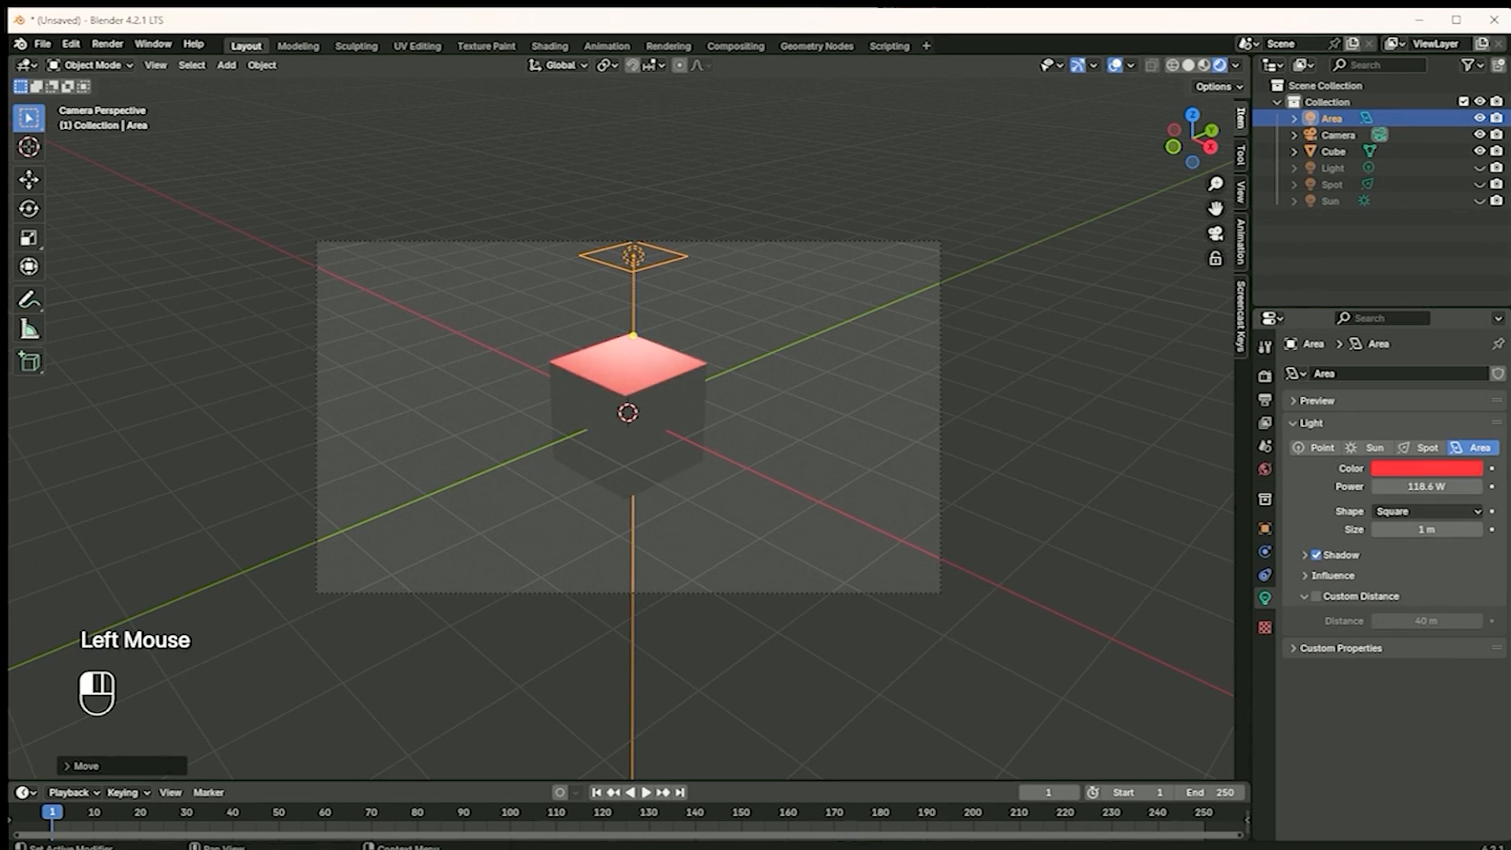
Move the Area light above and to the left of the cube in the camera view and aim it at the cube
key("g")
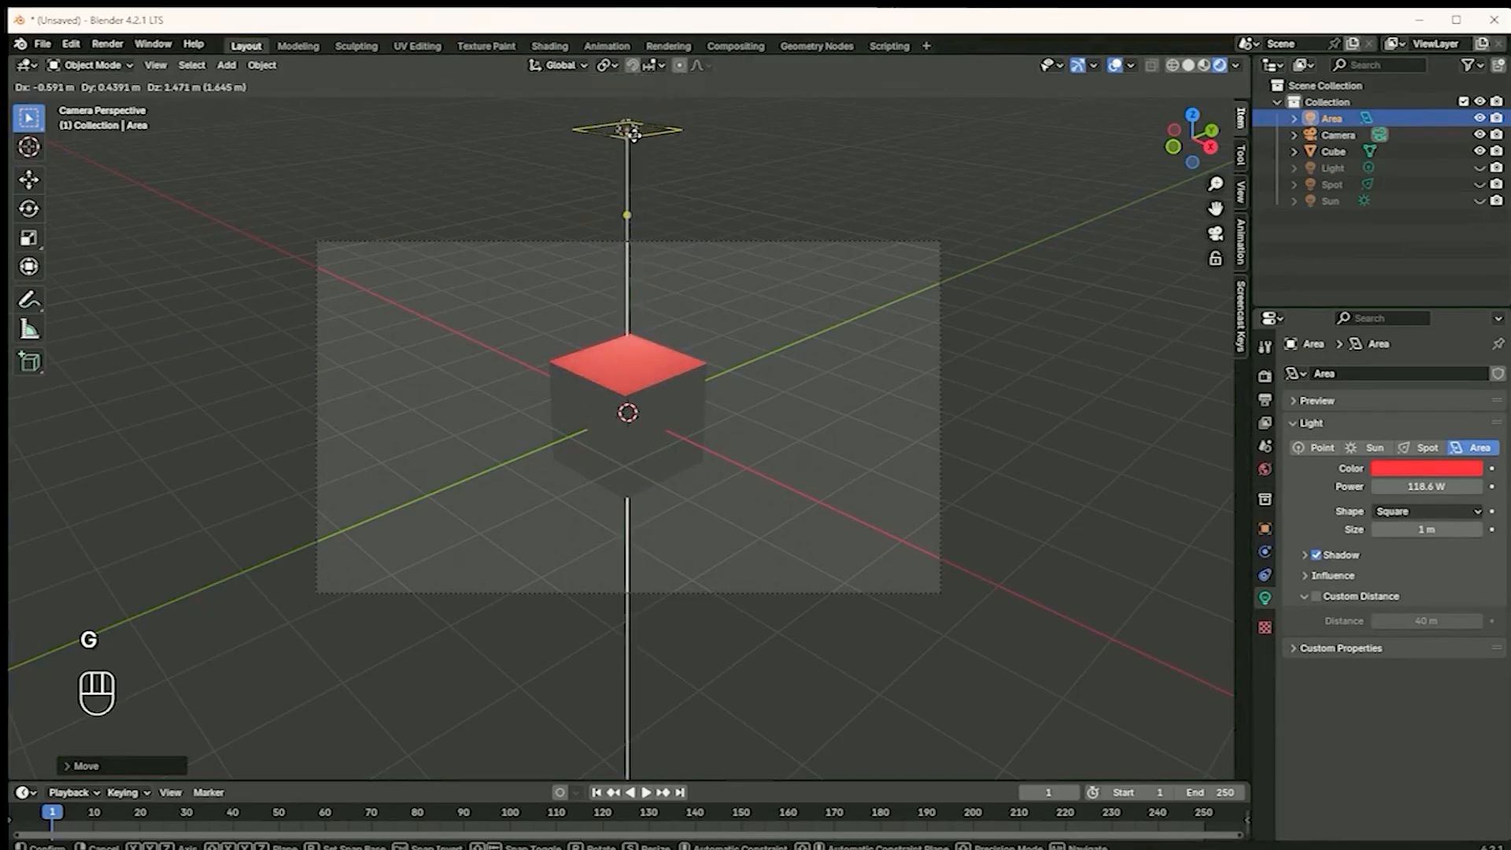
left_click(509, 282)
left_click_drag(510, 360, 584, 362)
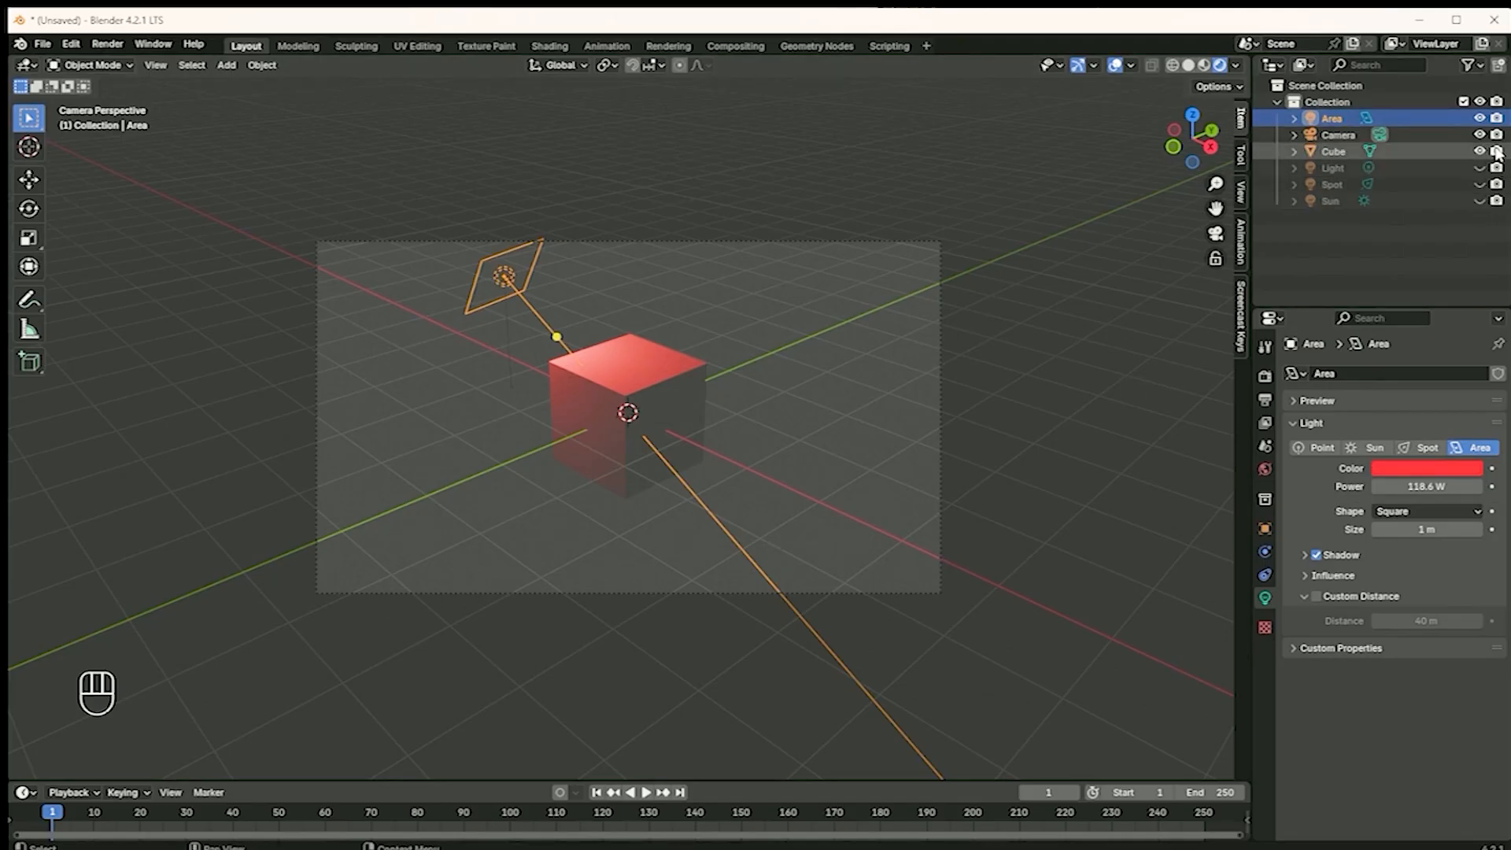
Hide the Area light and show the point light in the viewport instead, and select the cube
left_click(1480, 118)
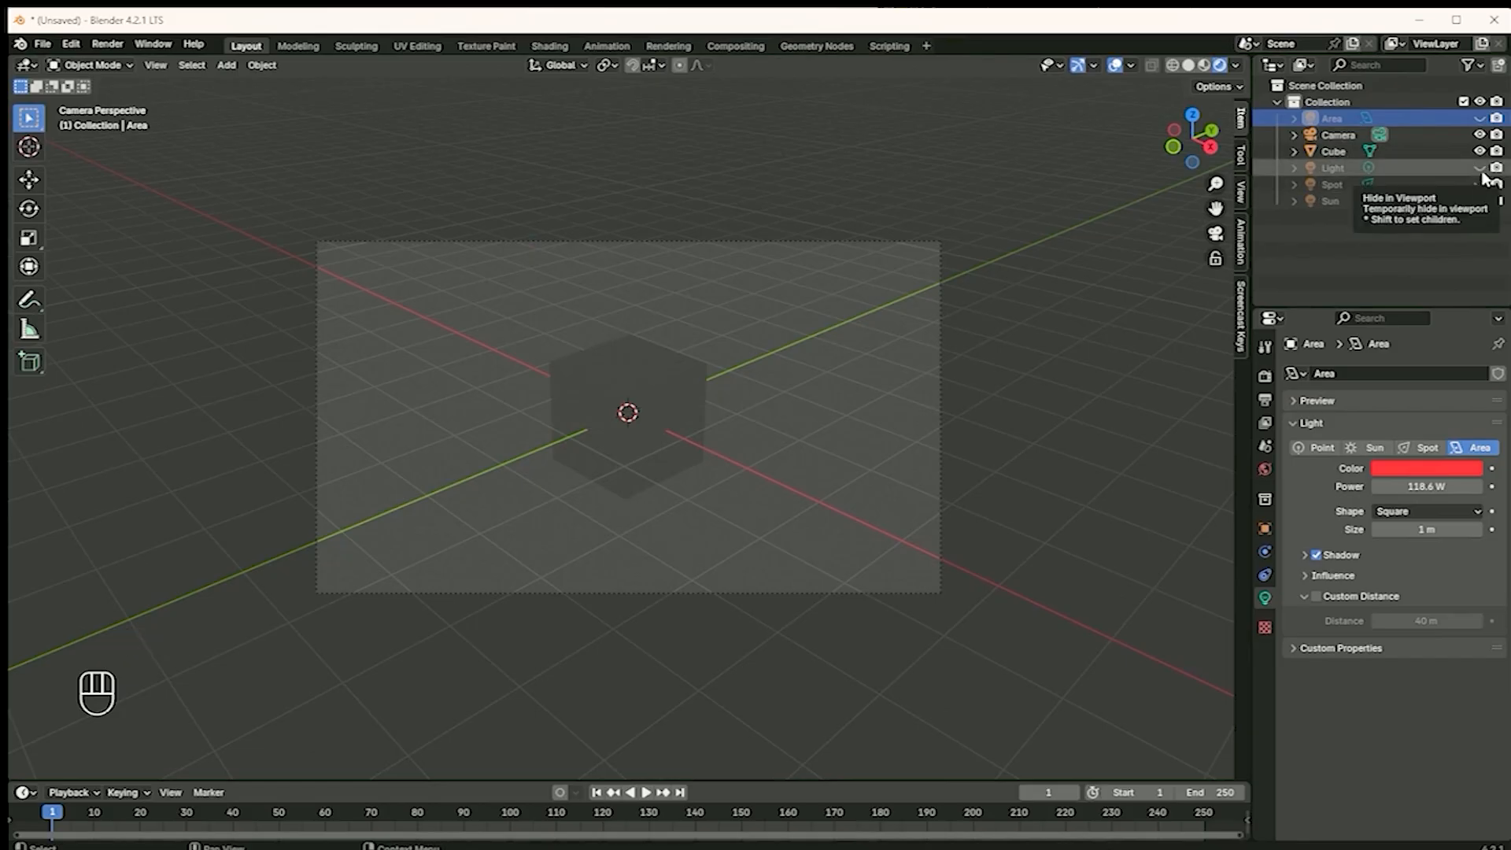
left_click(1480, 168)
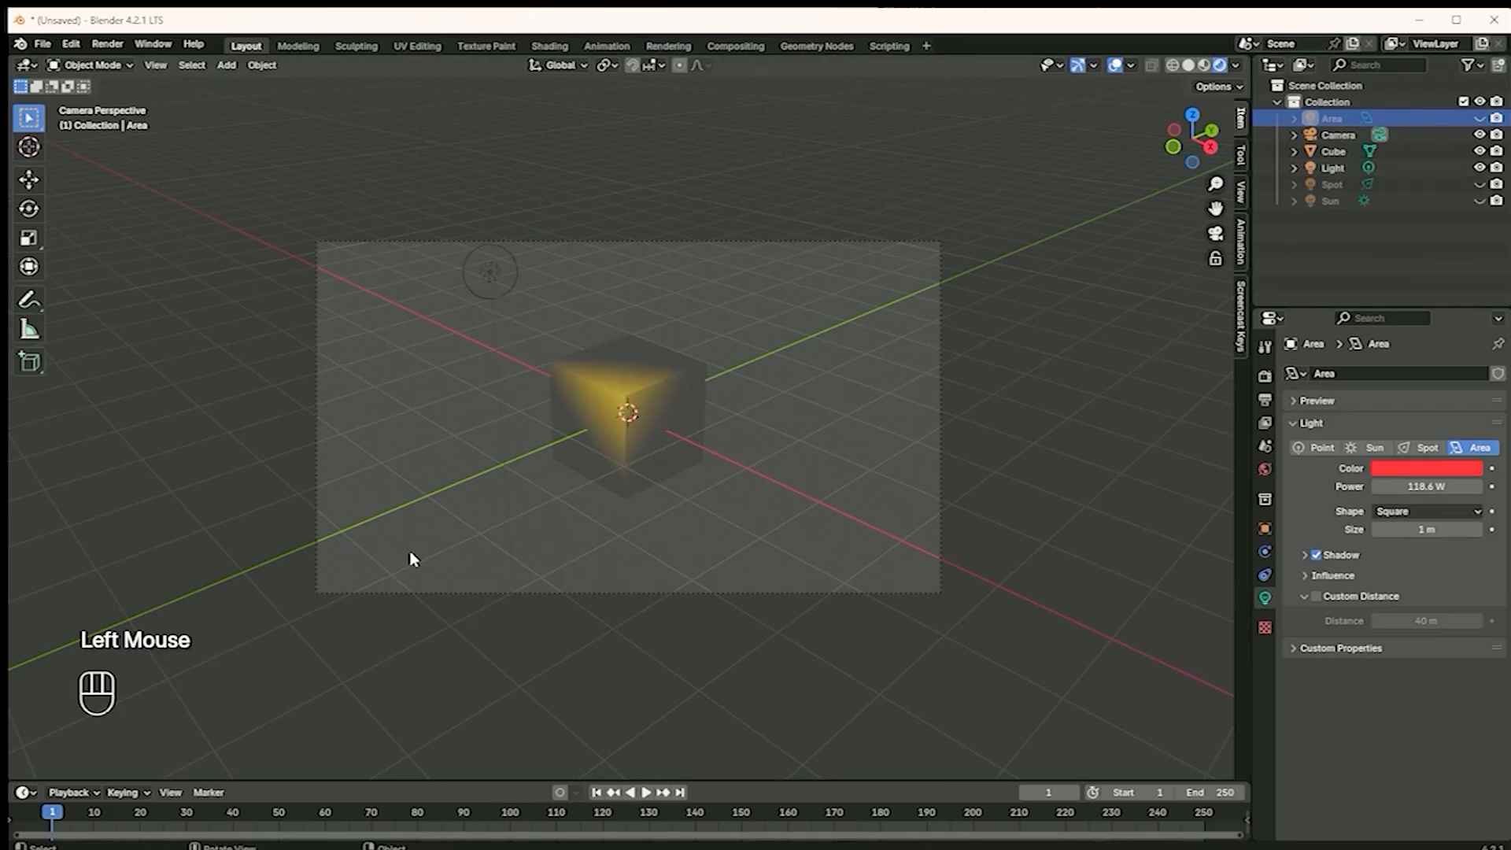
left_click(649, 478)
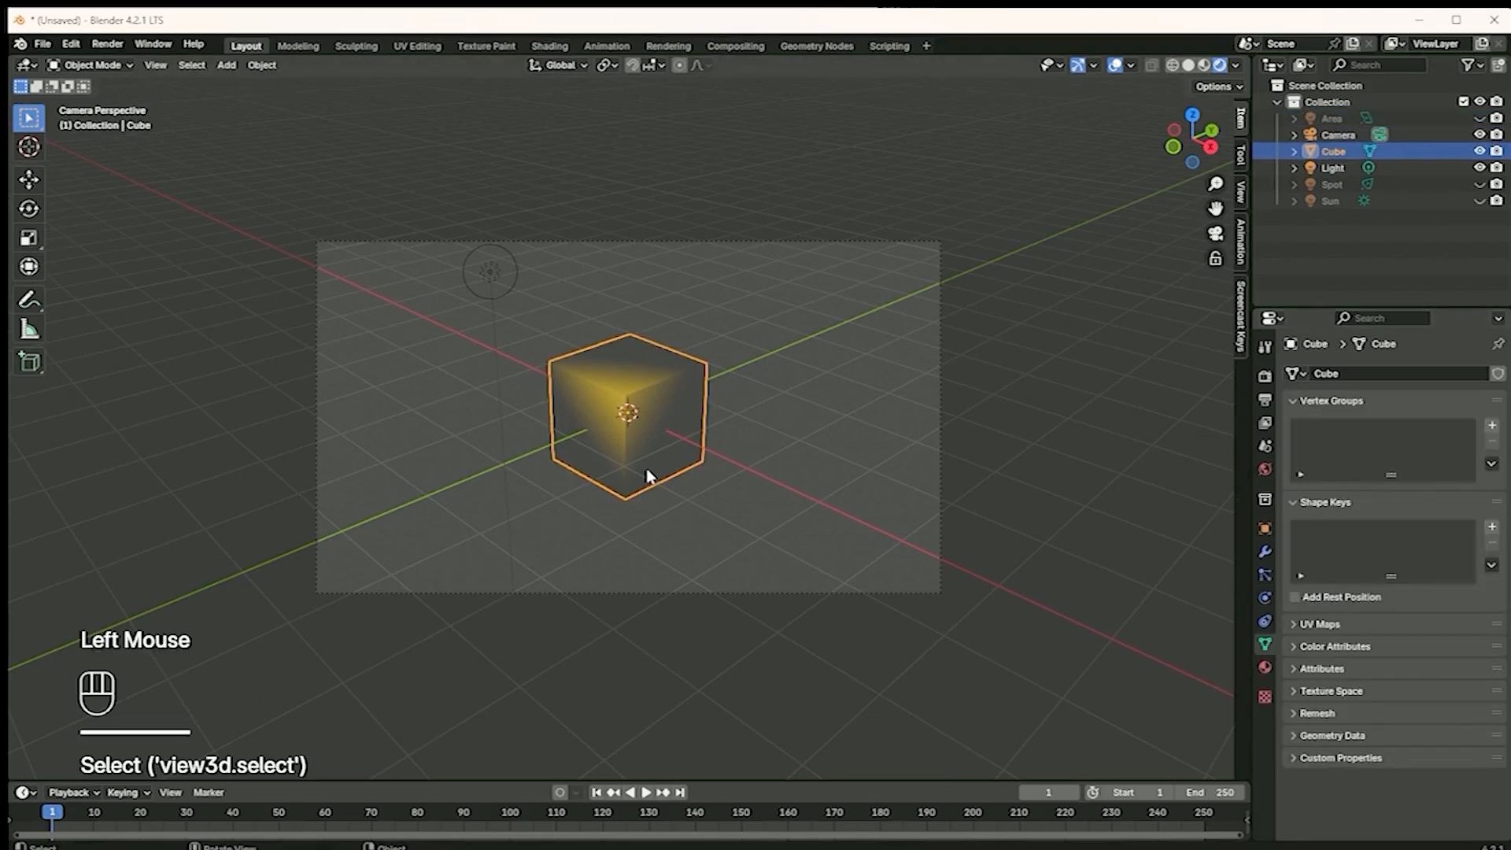
Set the emission strength of the cube's material to about 2.99
left_click(1265, 669)
scroll(1390, 571, "down", 8)
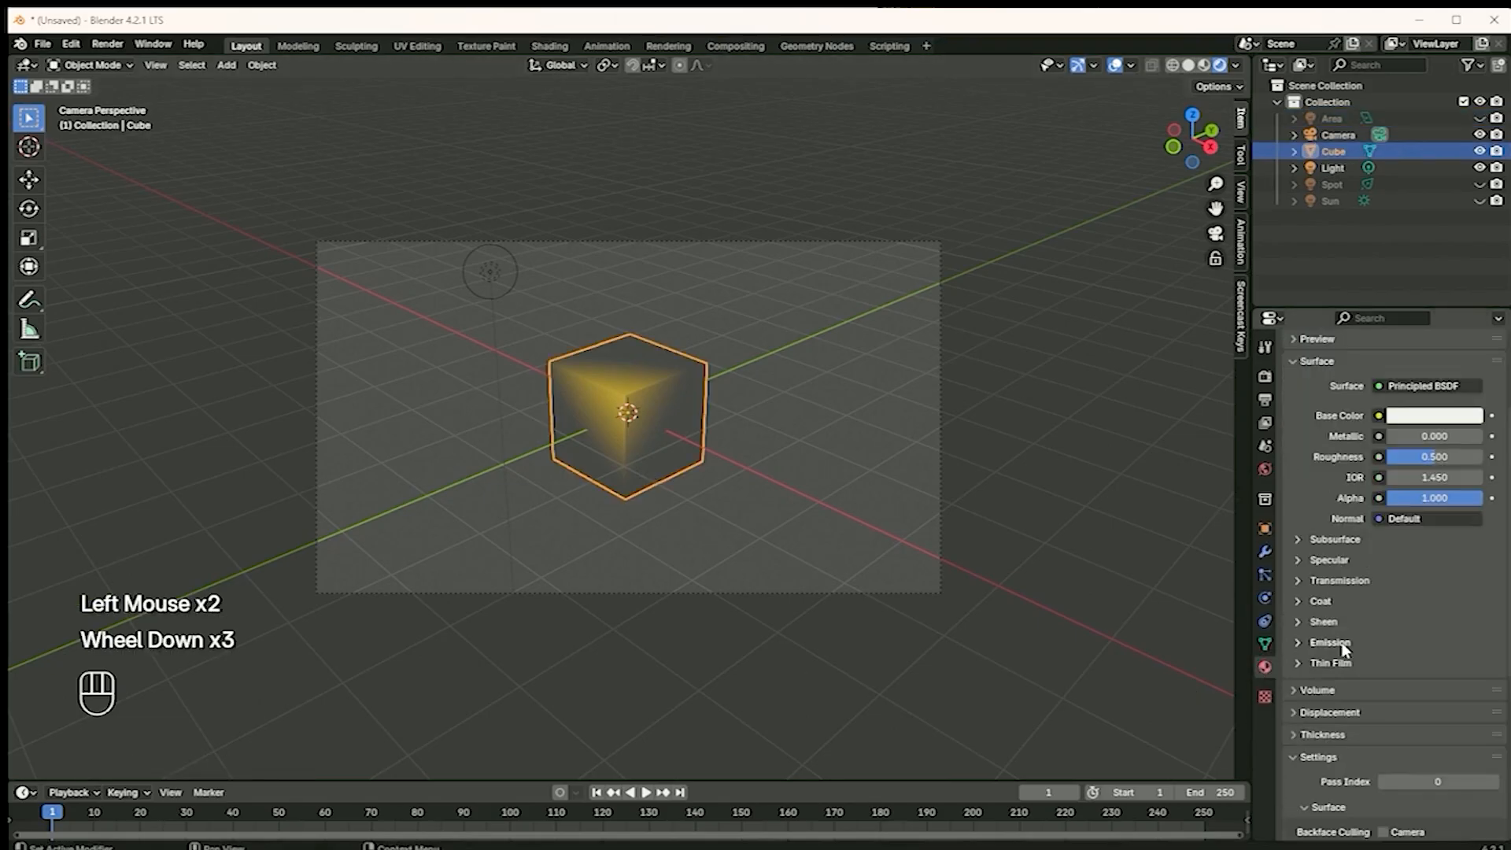
scroll(1348, 683, "down", 2)
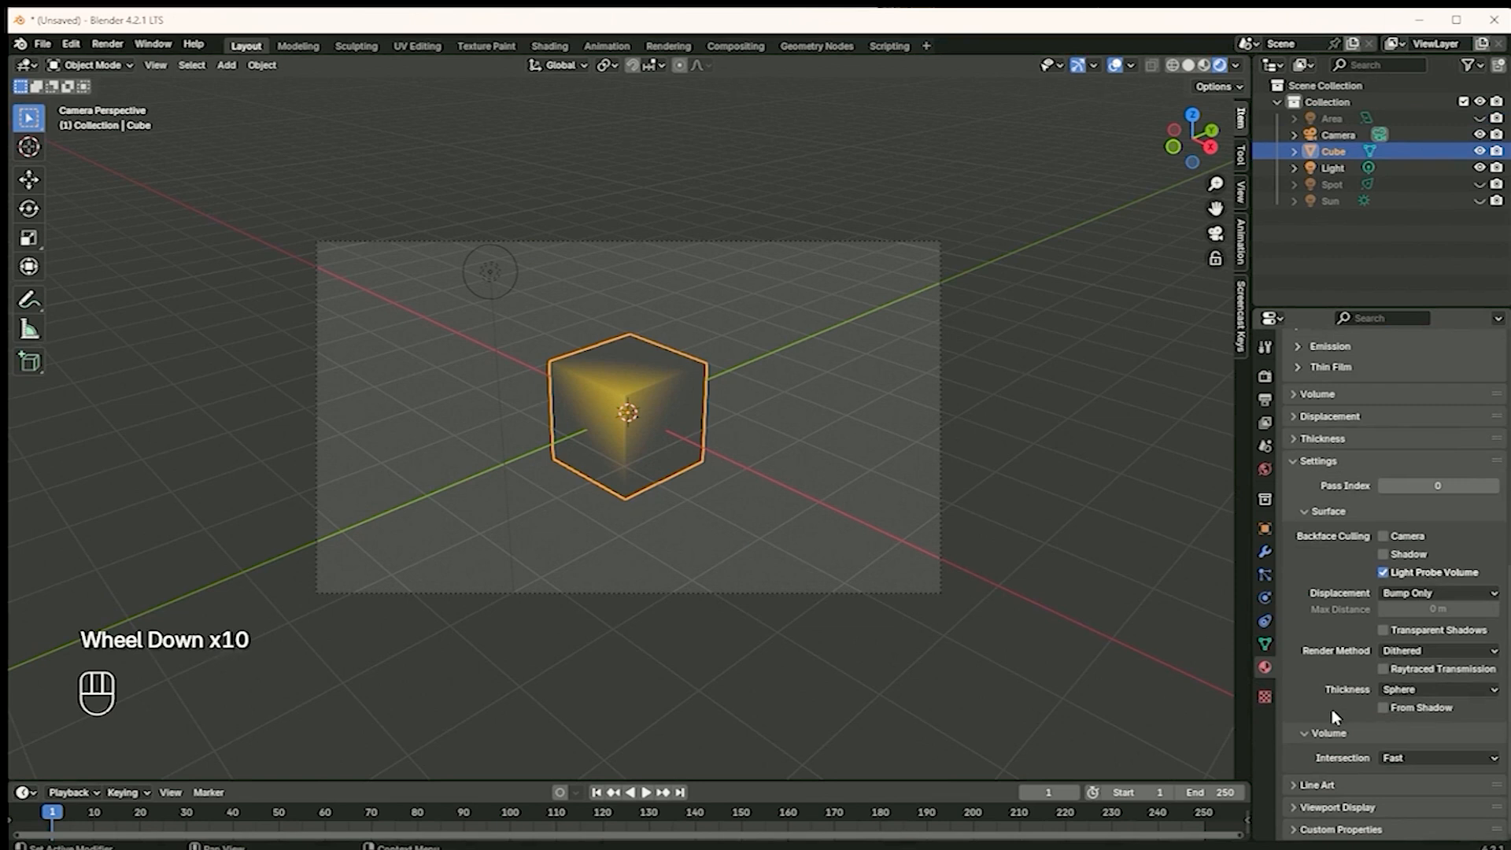
left_click(1296, 466)
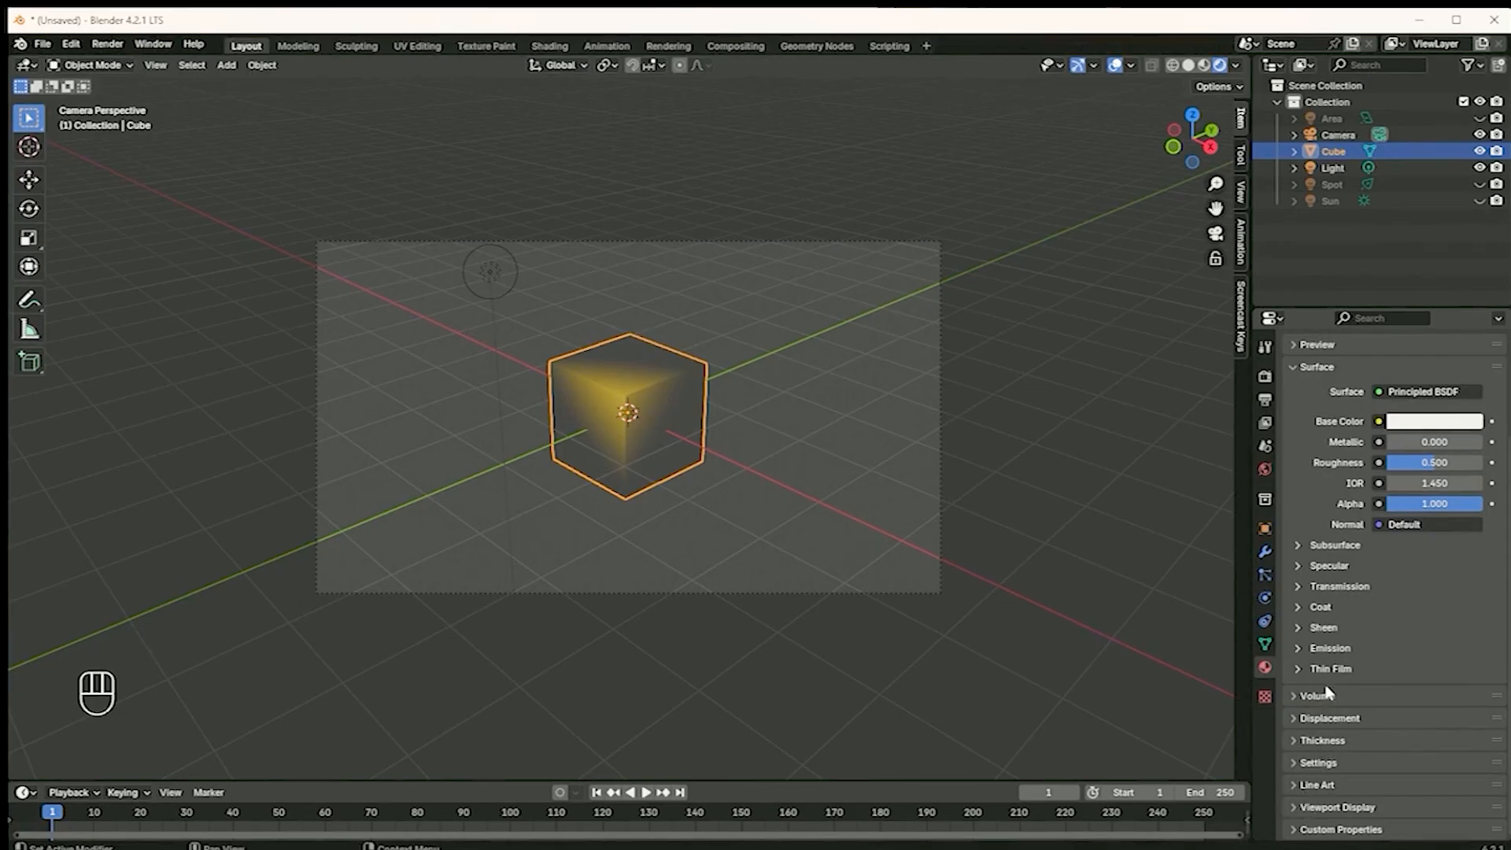
scroll(1366, 701, "down", 3)
left_click(1312, 650)
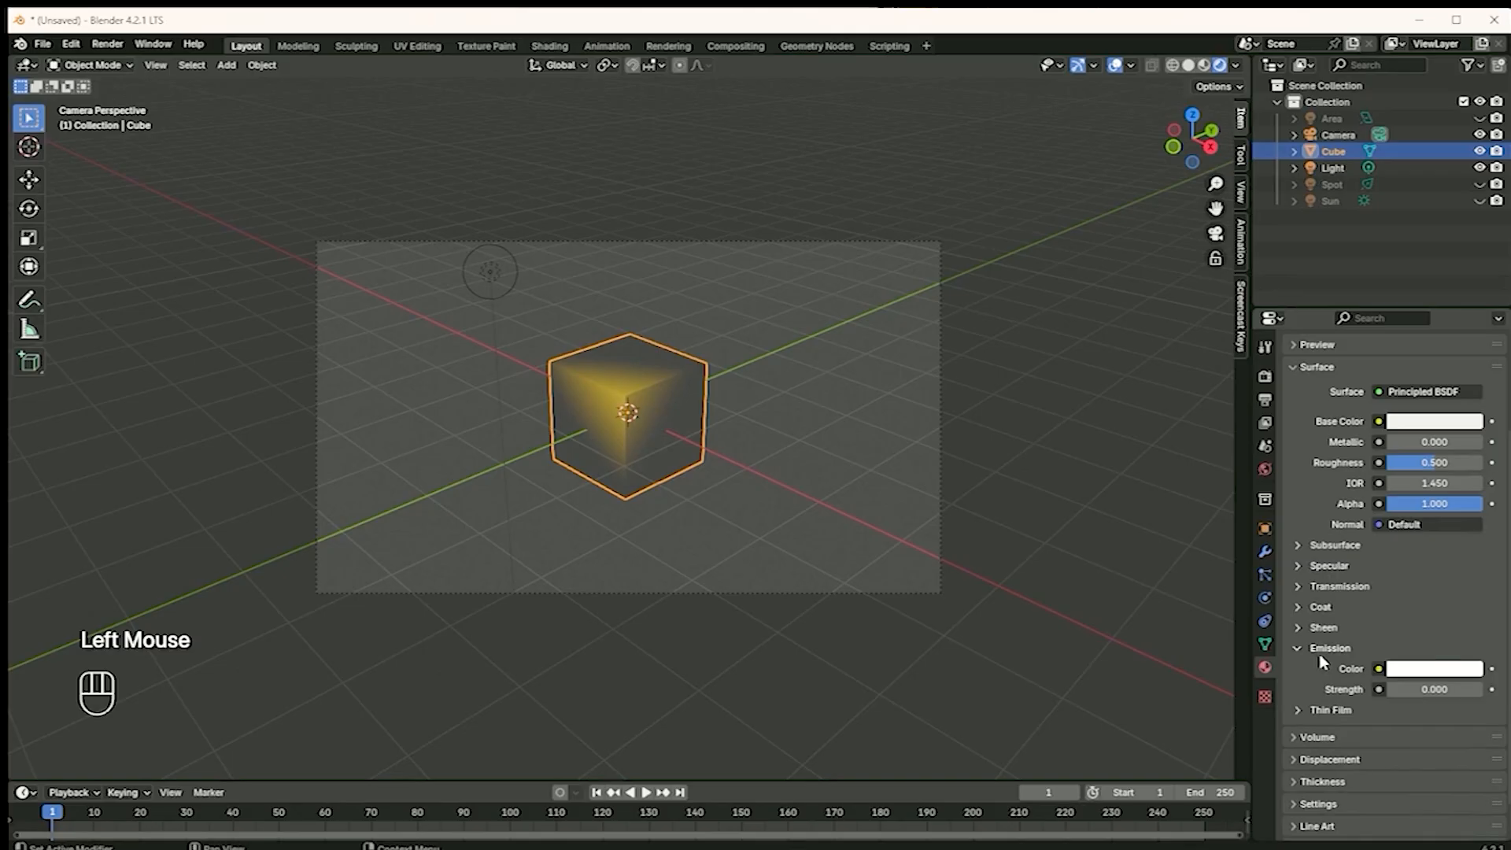
mouse_move(1421, 690)
left_mouse_down()
mouse_move(1469, 680)
mouse_move(1451, 687)
left_mouse_up()
Show the Spot and Sun lights briefly, and hide them together with the point light to view the emissive cube alone
middle_click_drag(661, 654, 834, 457)
left_click(1480, 184)
left_click(1481, 201)
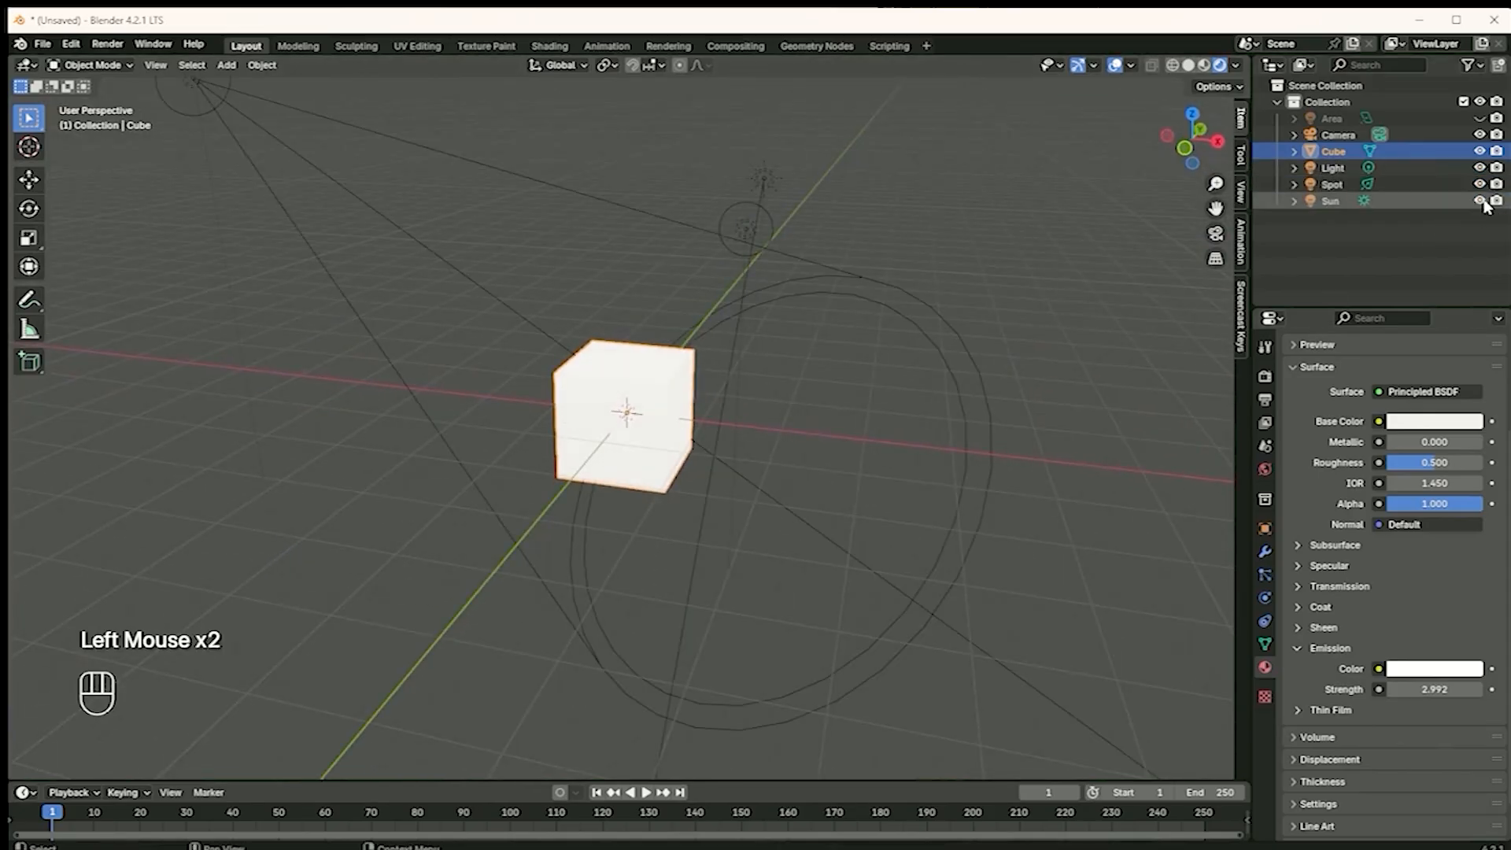
left_click(1481, 201)
left_click_drag(1480, 184, 1480, 168)
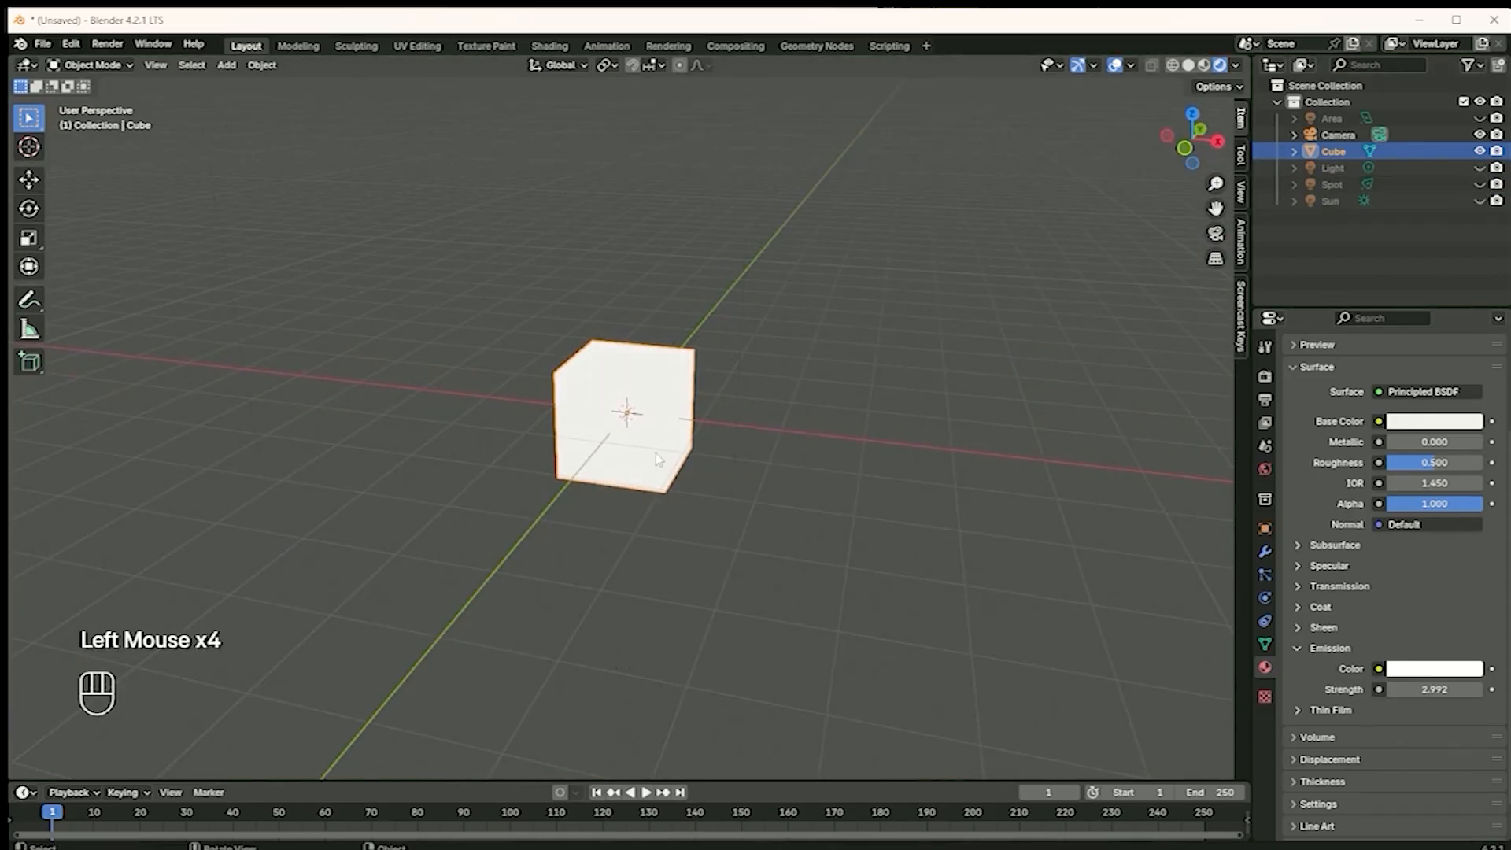
middle_click_drag(776, 456, 695, 446)
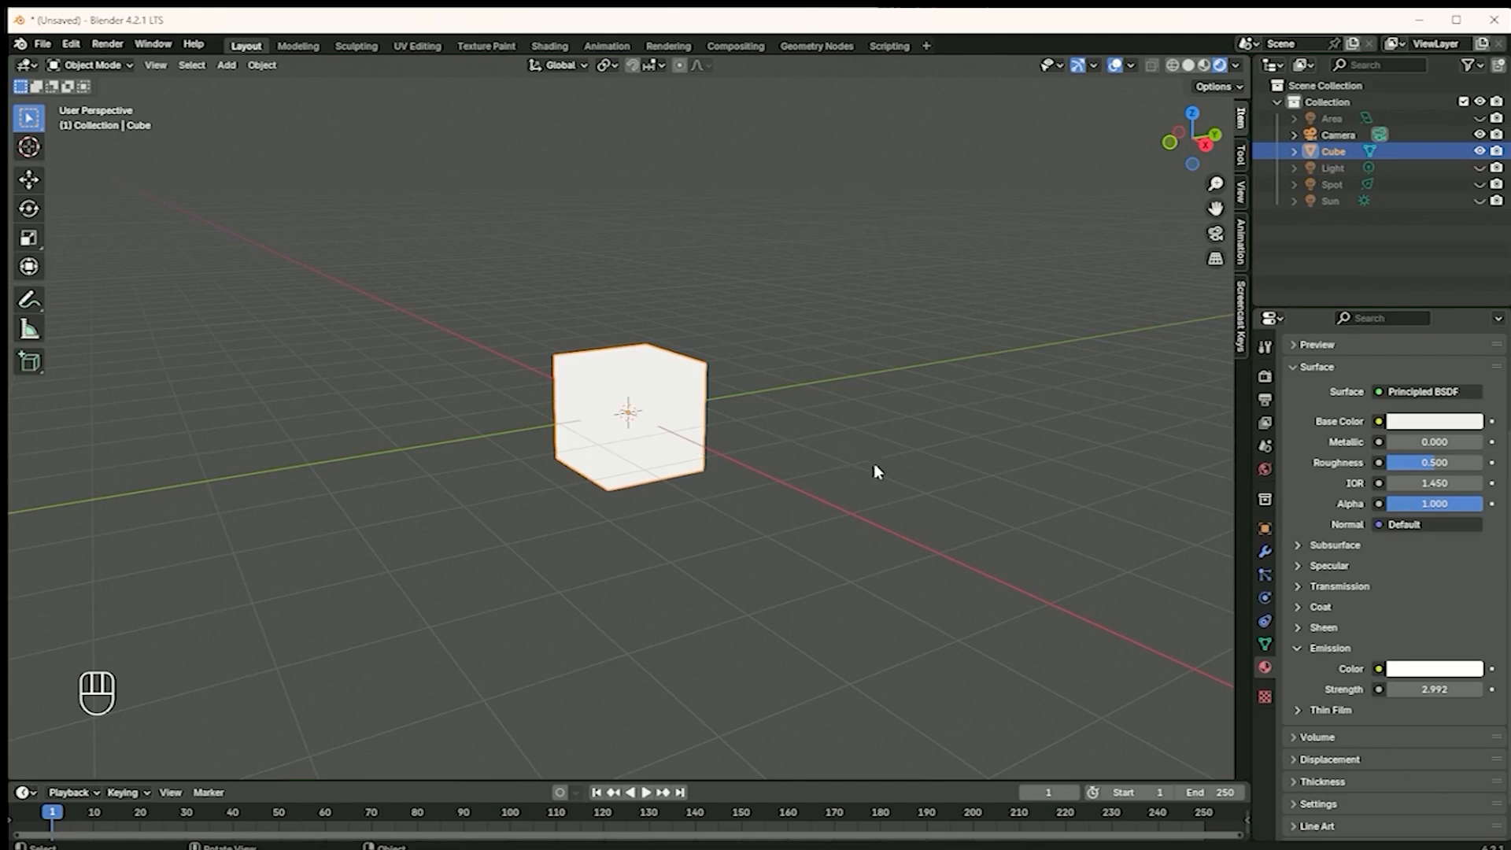
Show the point and Sun lights again with the Spot light hidden, and lower the cube's emission strength to 0.112
left_click_drag(1437, 694, 1409, 701)
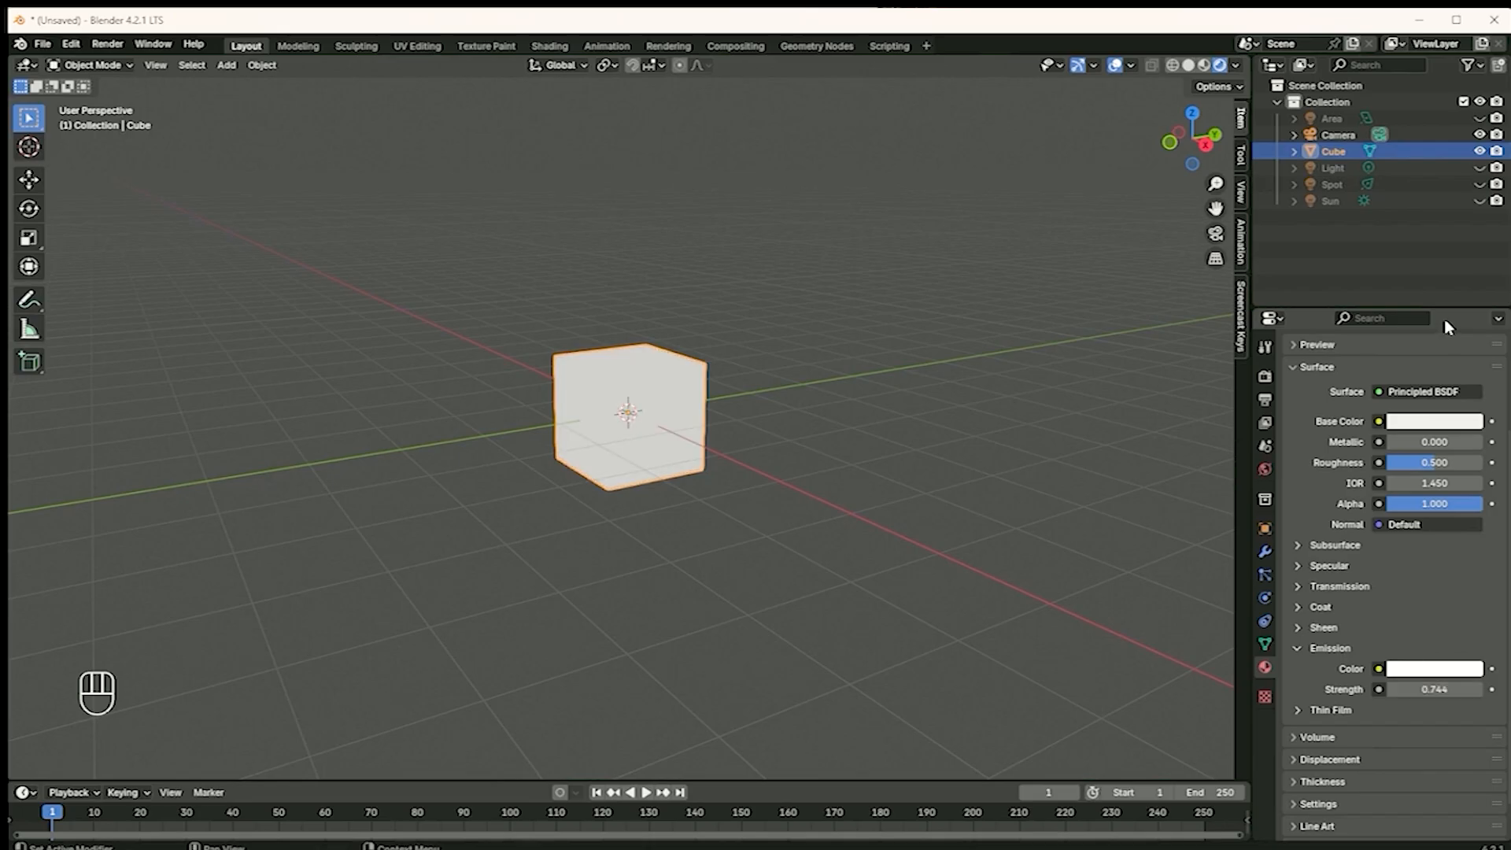
left_click(1480, 168)
left_click(1480, 184)
left_click(1480, 200)
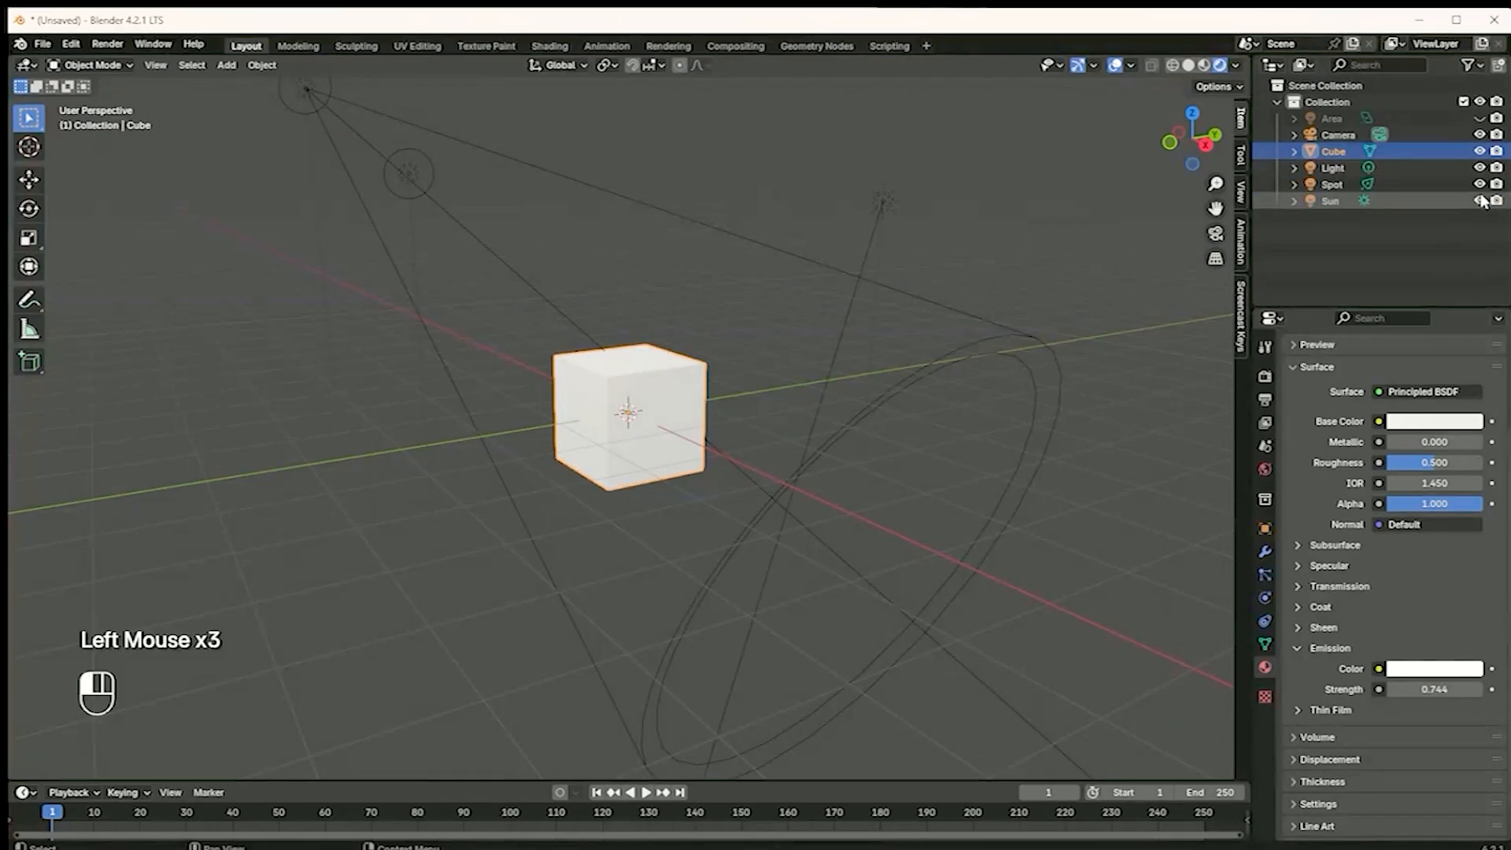
left_click(1480, 186)
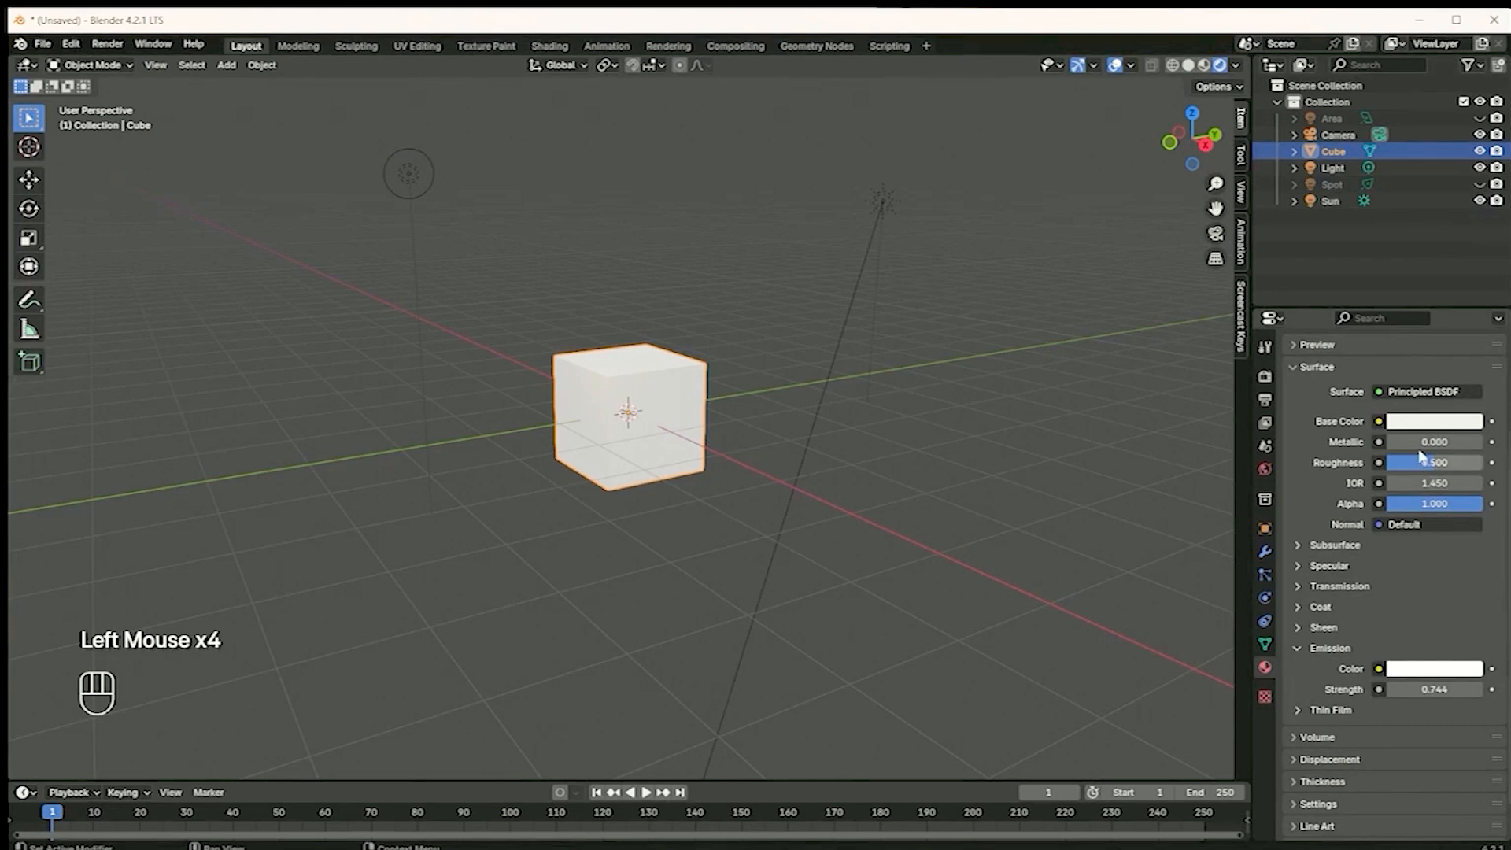
left_click_drag(1413, 690, 1400, 694)
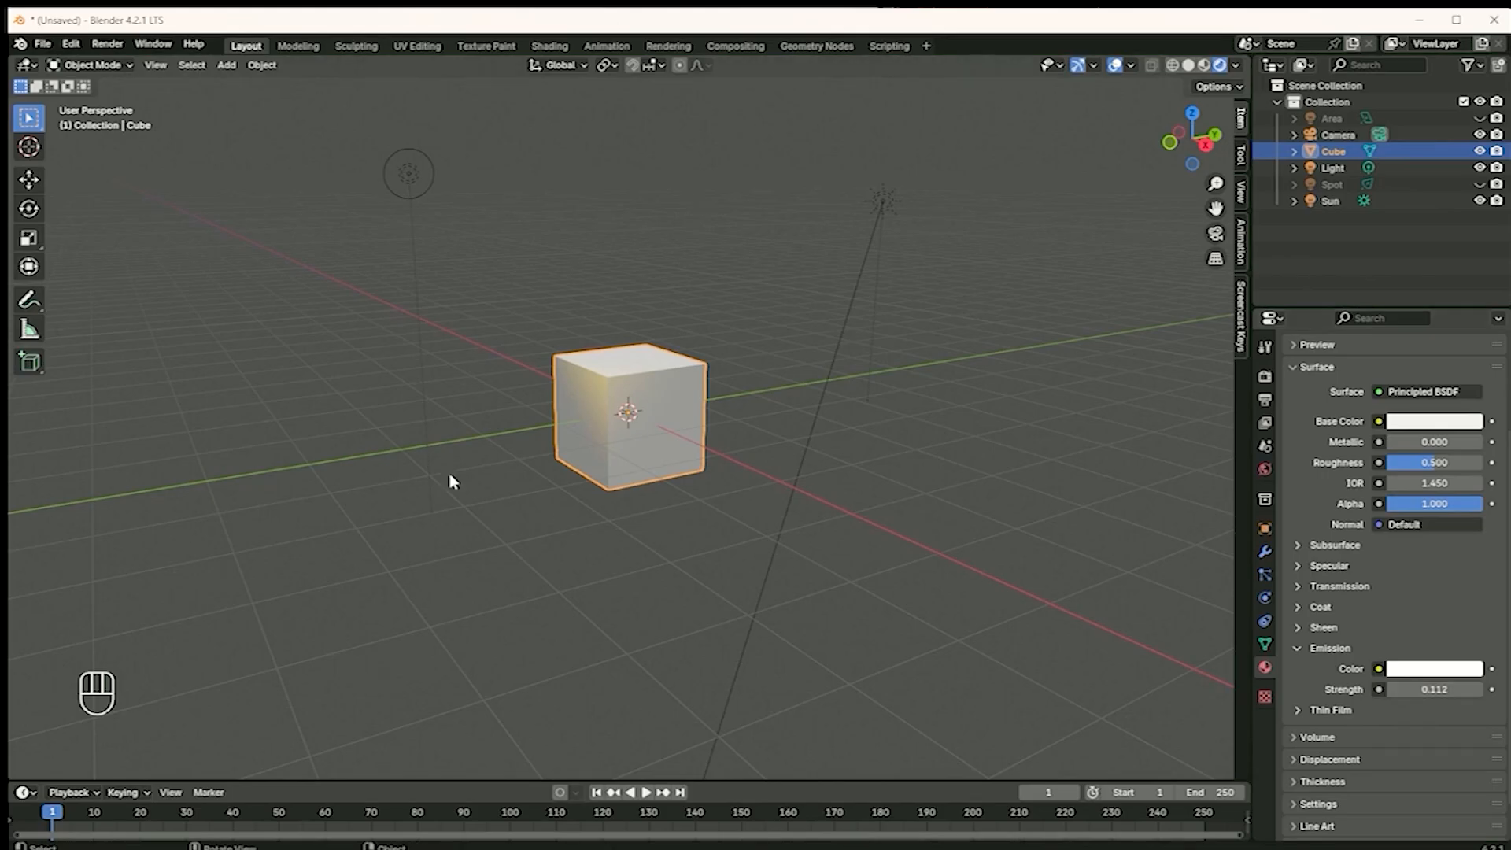
Start a new General file without saving the current scene and delete the default cube
left_click(43, 44)
mouse_move(109, 102)
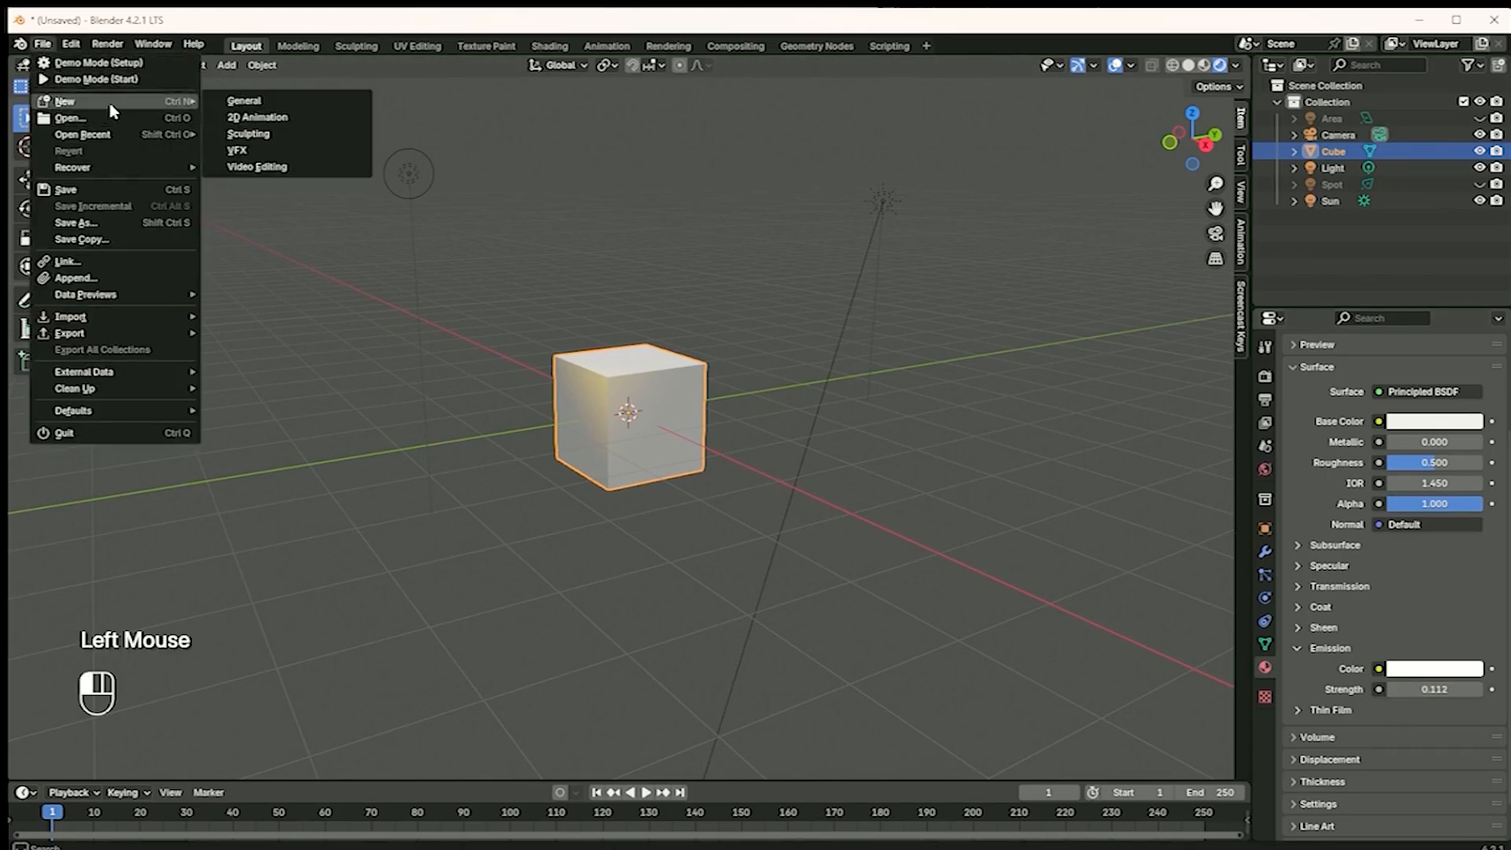
left_click(273, 106)
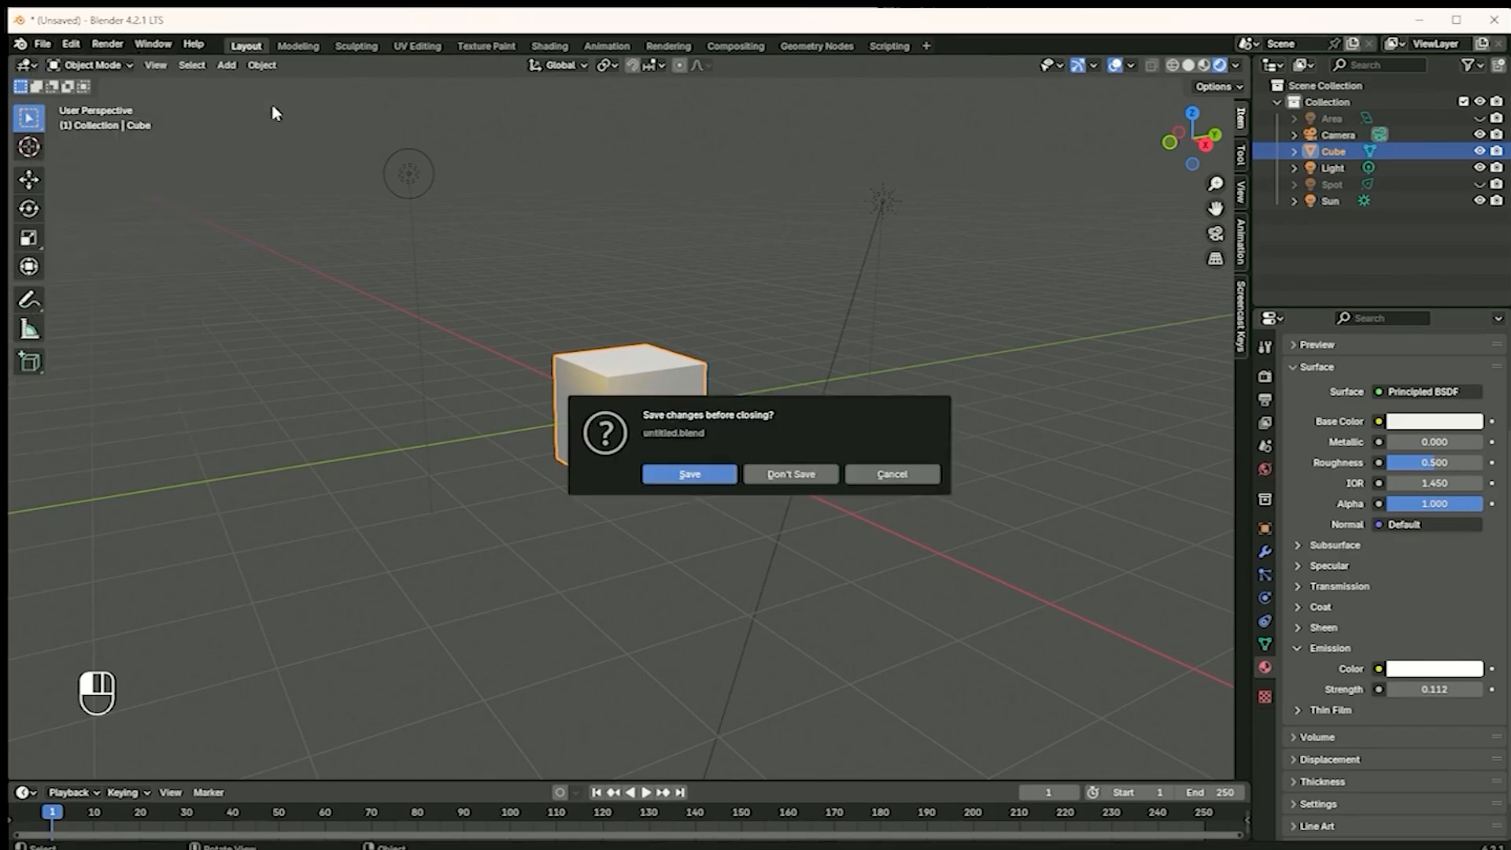
left_click(795, 469)
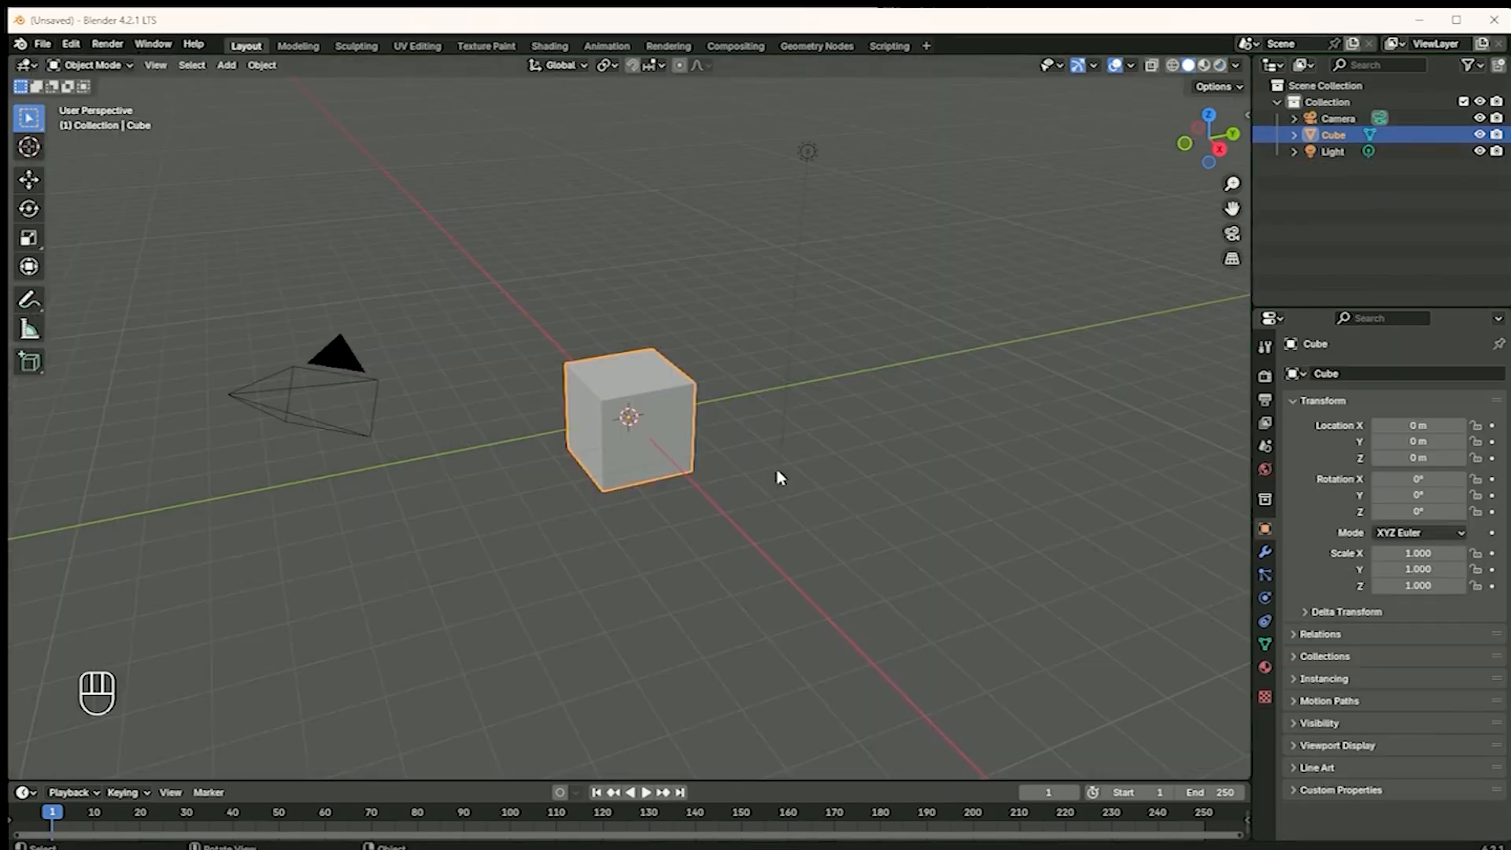
left_click(673, 477)
key("Delete")
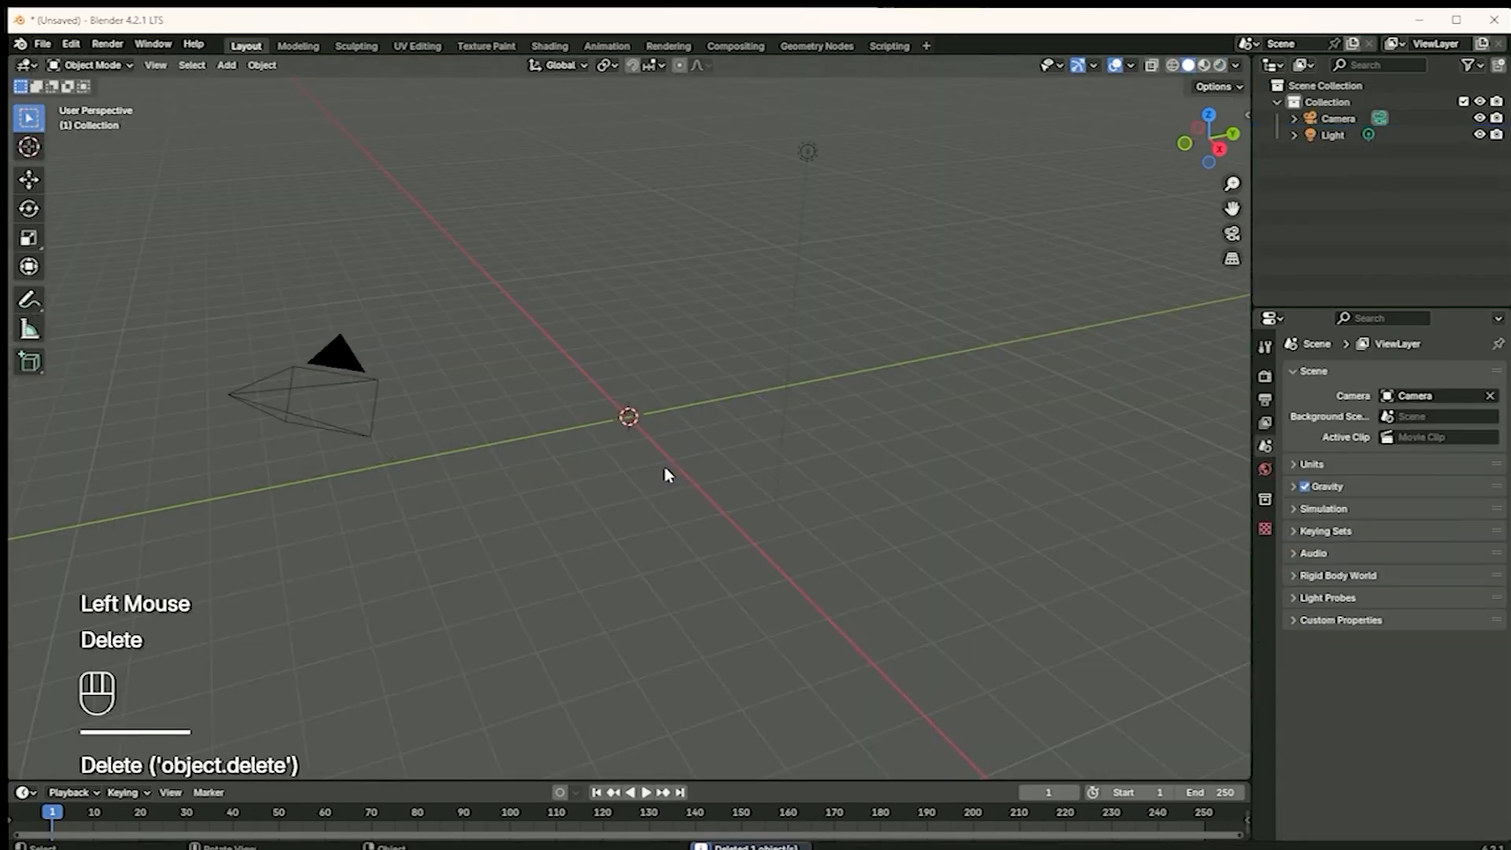
Add a Monkey mesh to the scene and shade it smooth
key("shift+a")
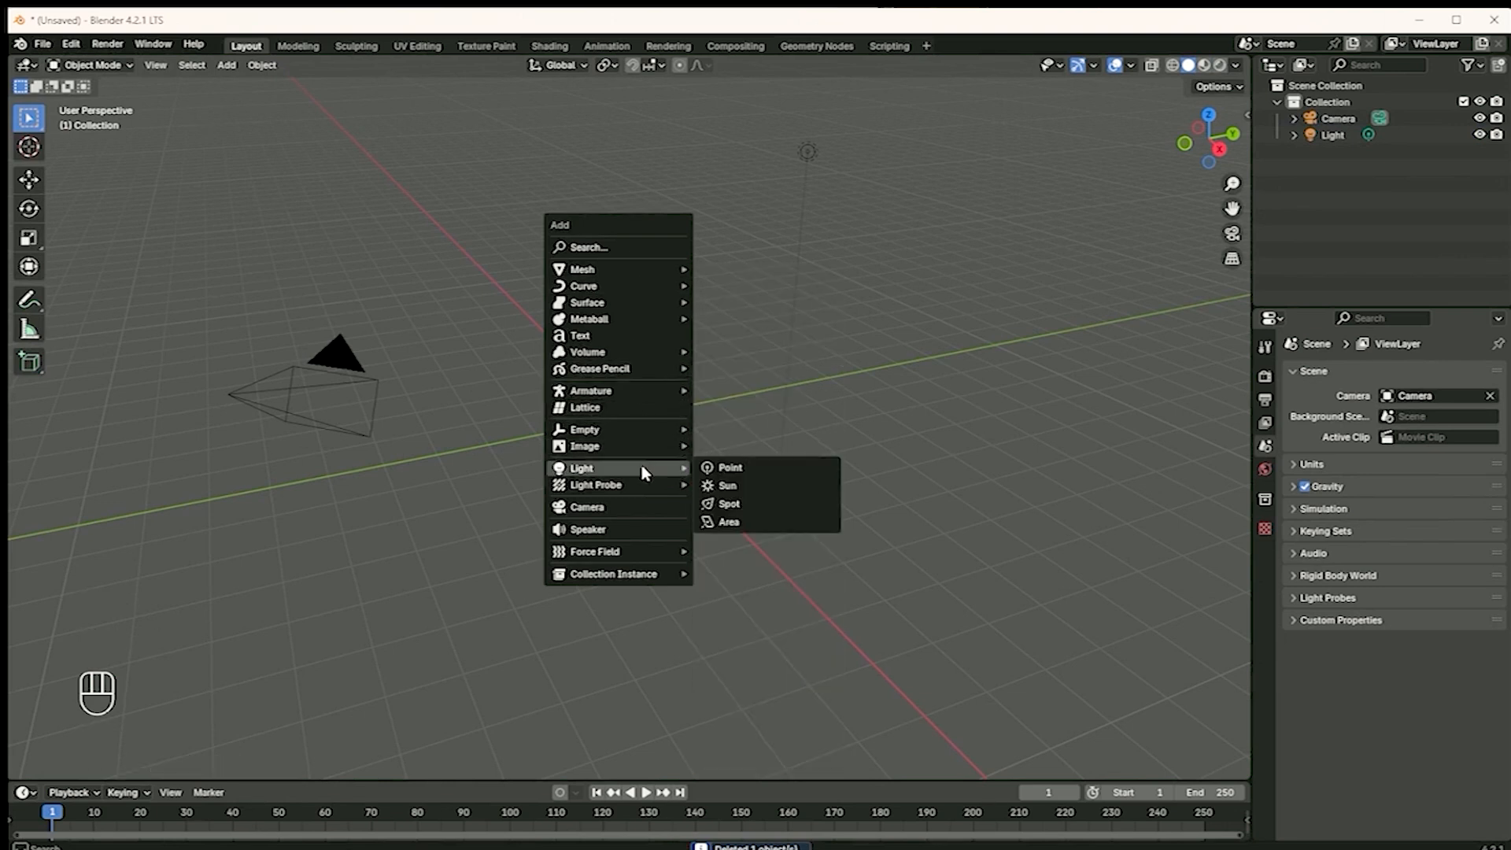
mouse_move(671, 274)
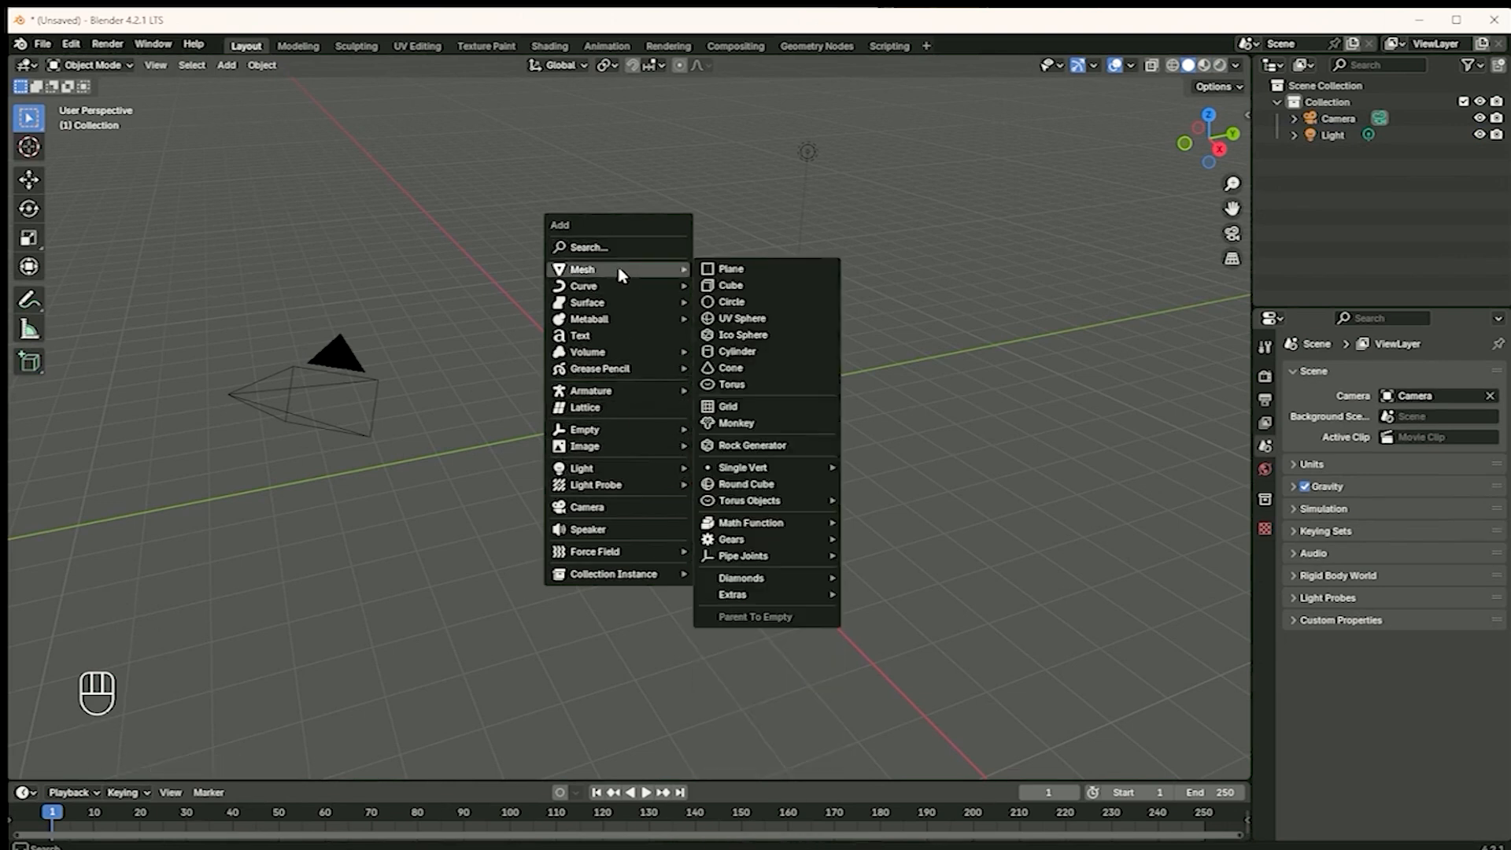
left_click(751, 421)
right_click(621, 400)
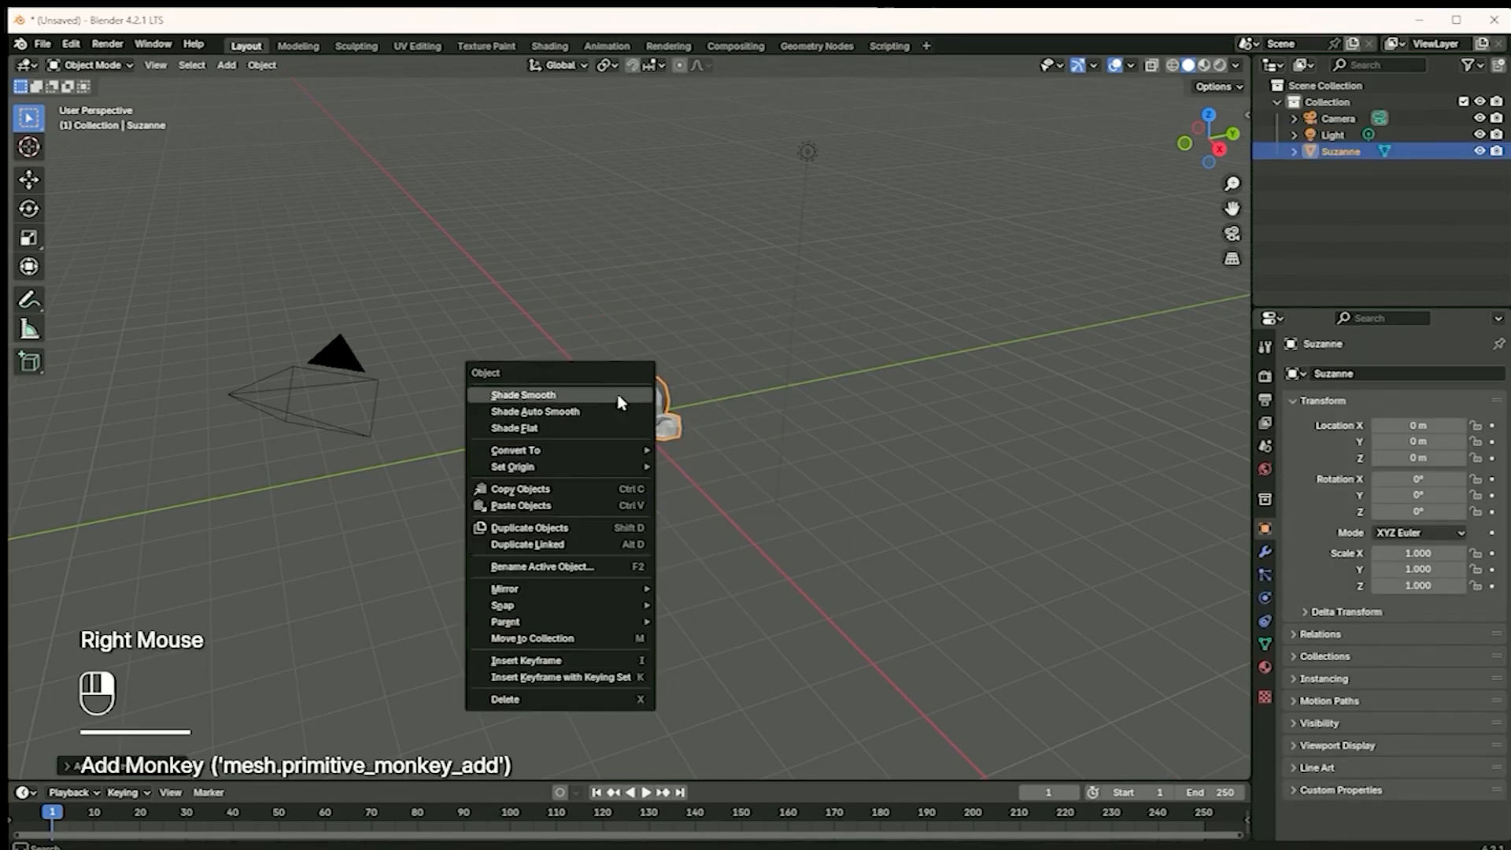
left_click(607, 405)
View the monkey through the scene camera and apply Shade Smooth to it again
middle_click_drag(607, 403, 1063, 472)
left_click(1232, 258)
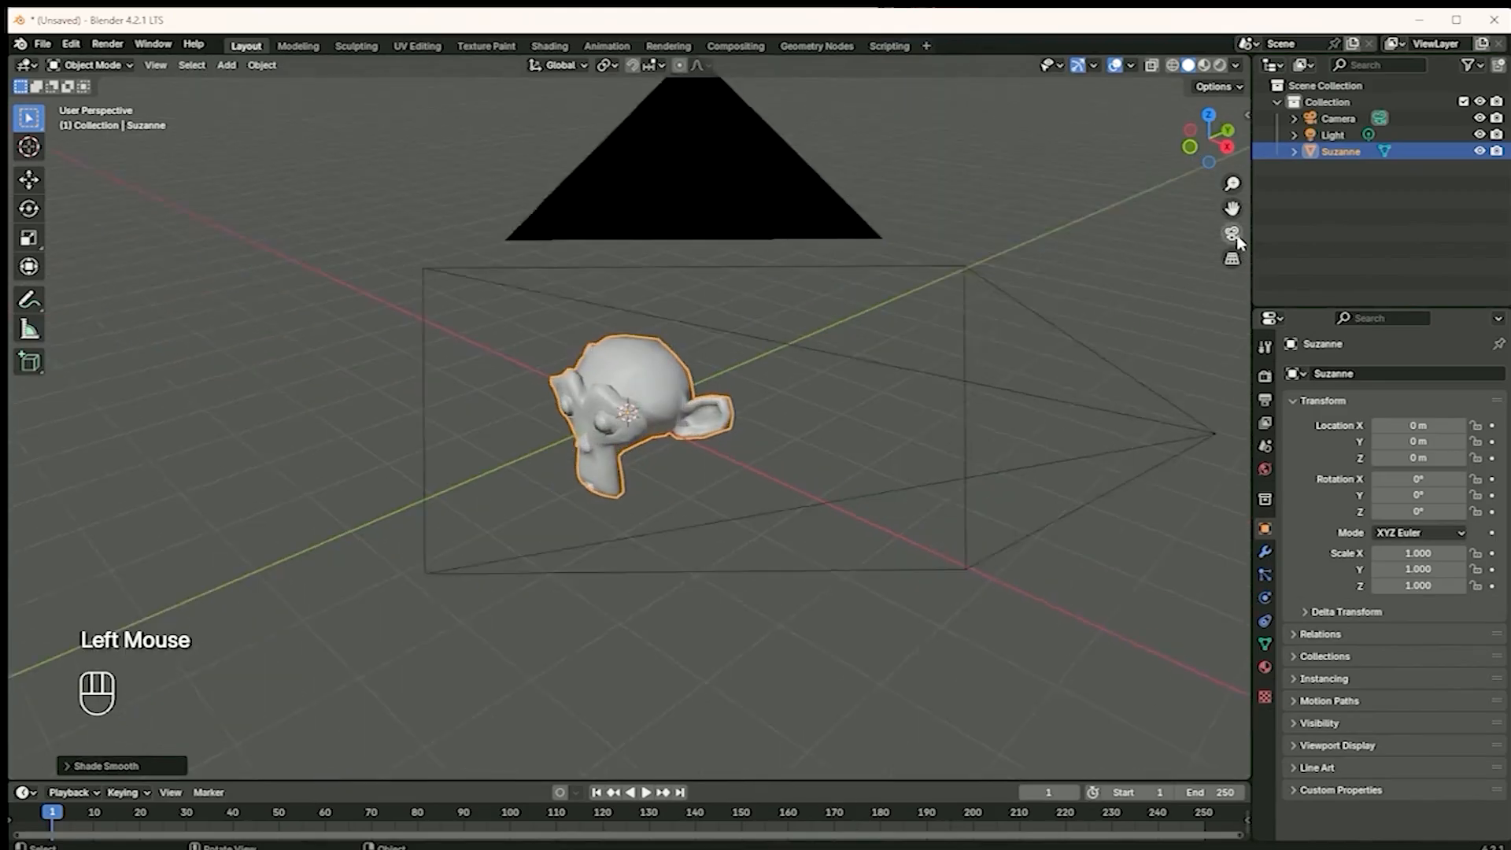
scroll(702, 460, "up", 2)
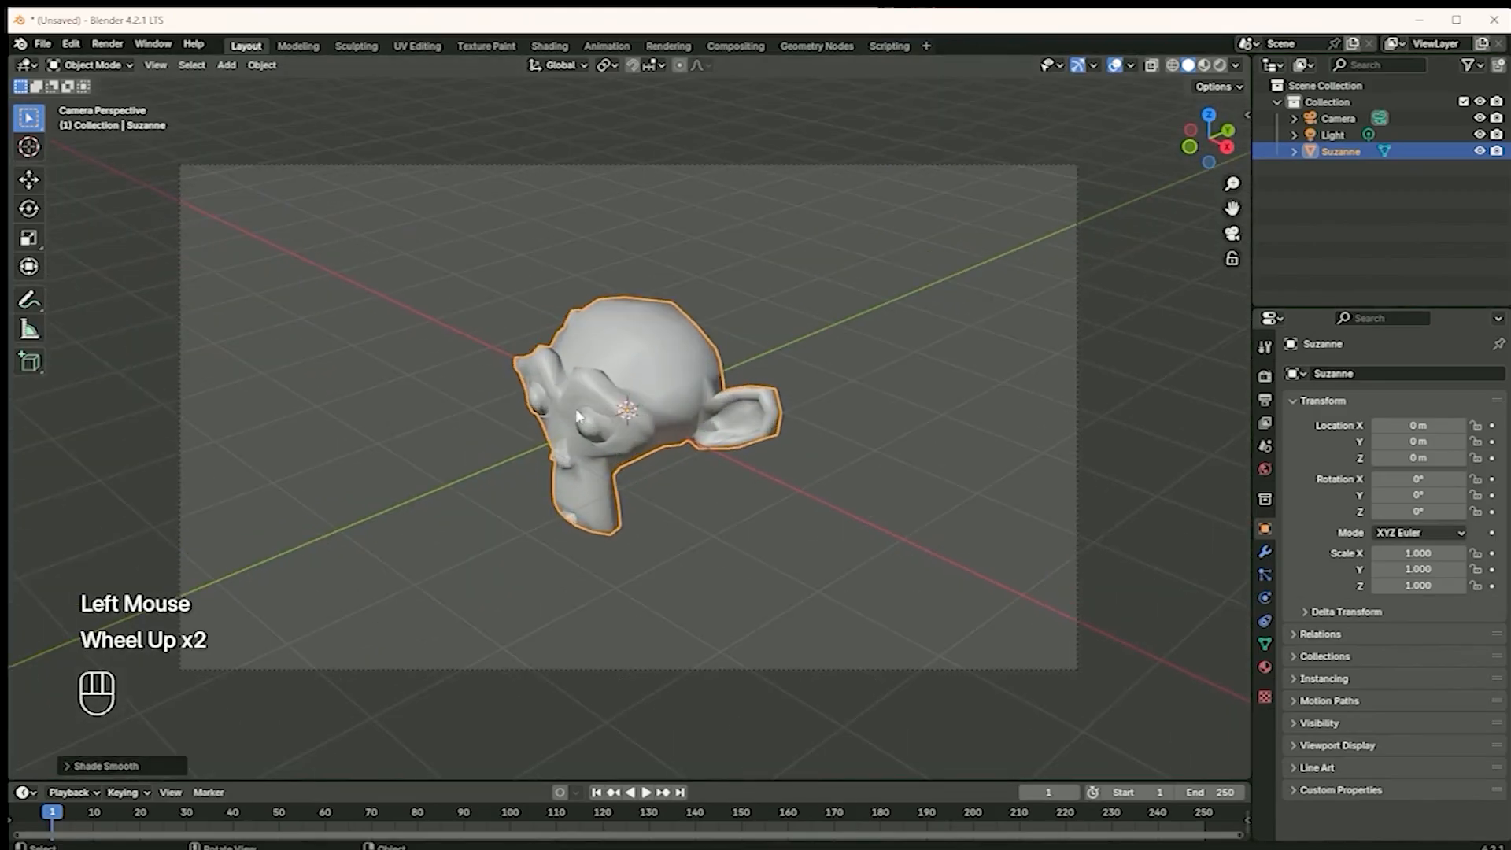
right_click(600, 363)
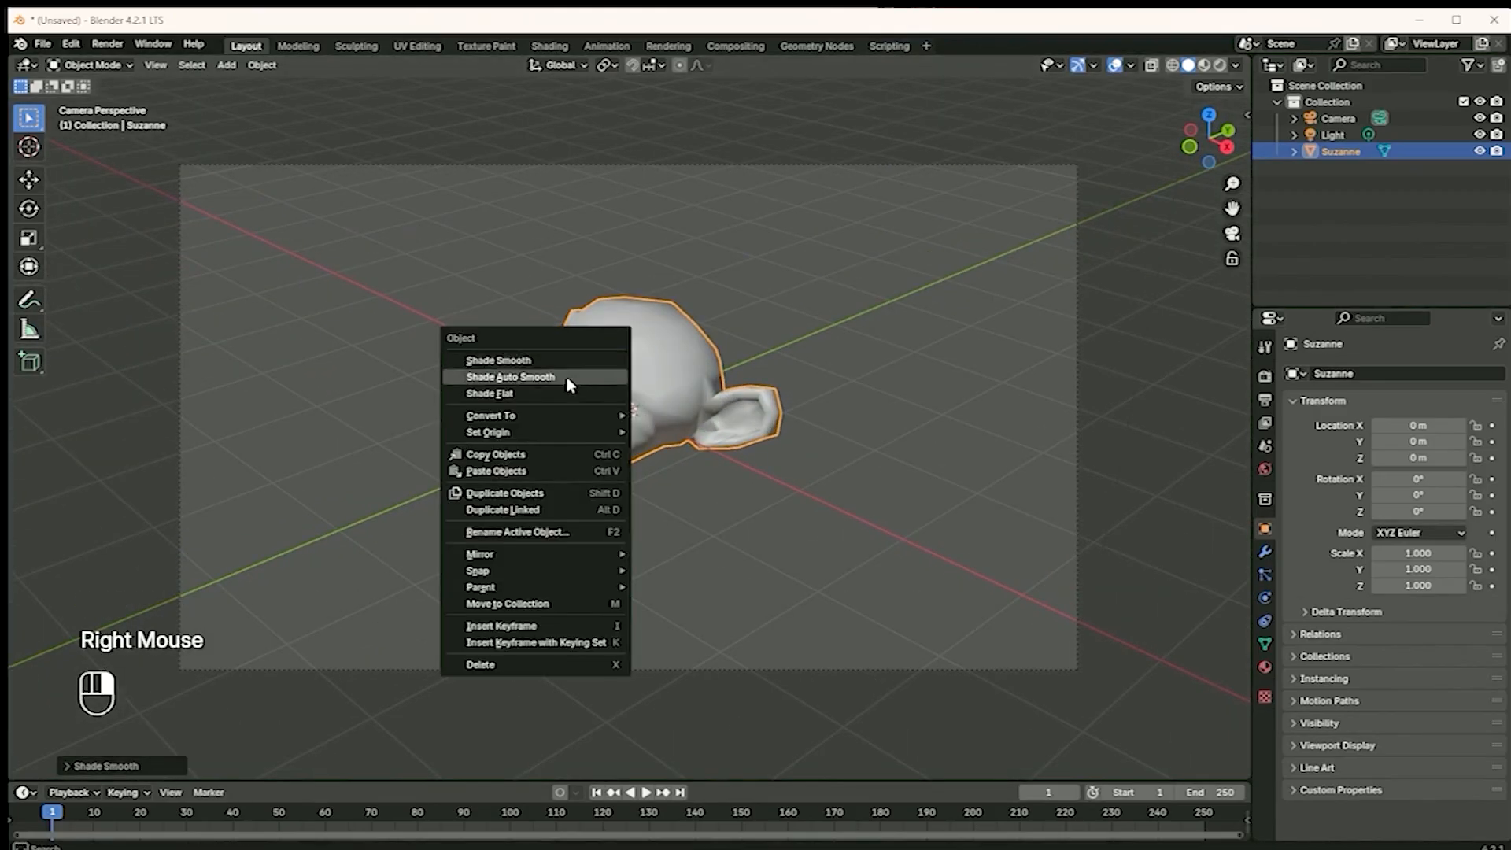
left_click(570, 363)
right_click(595, 369)
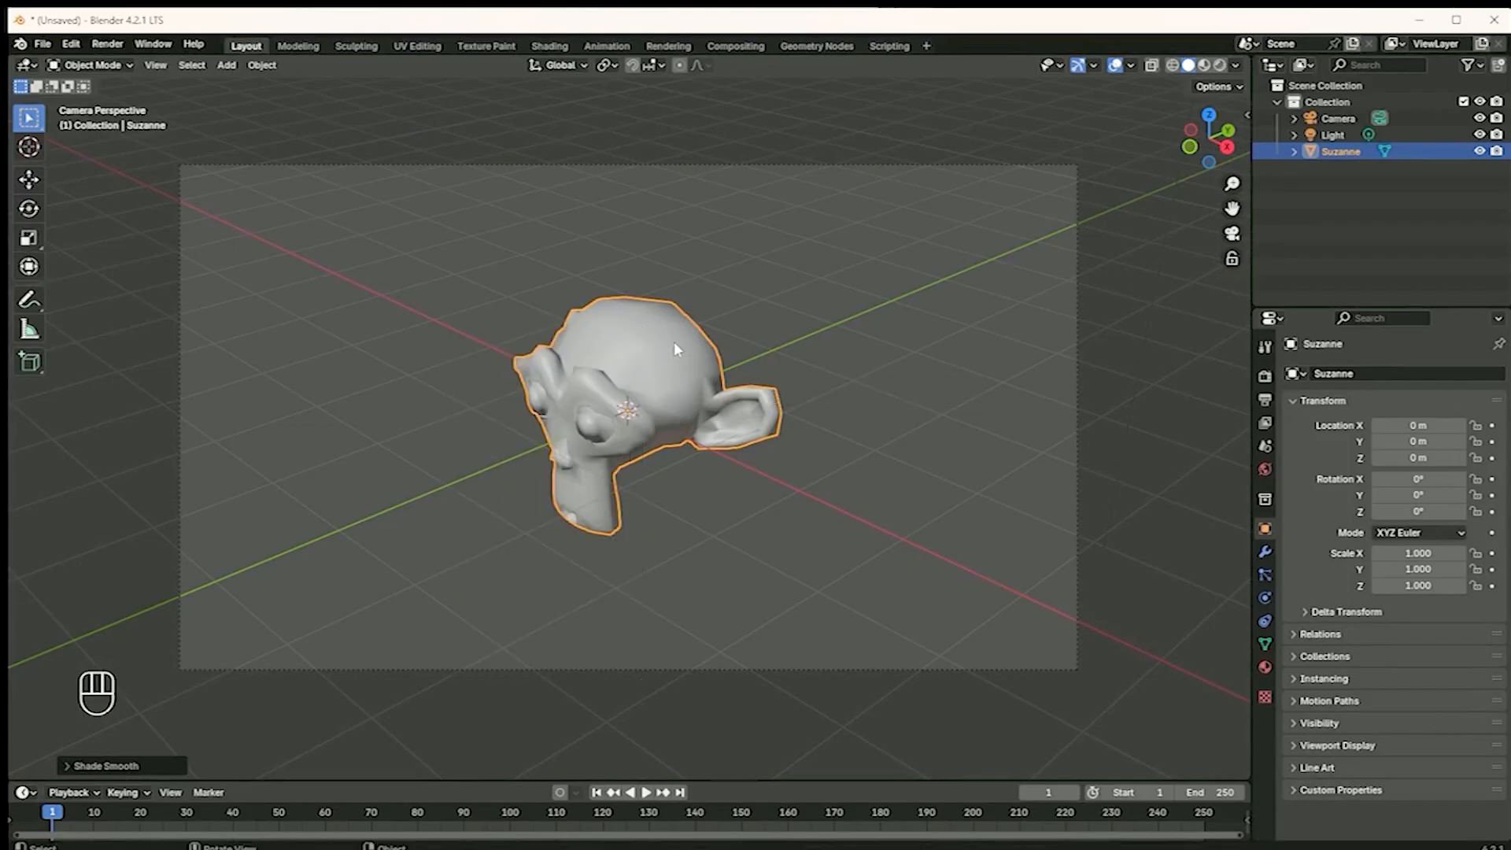
Rotate the monkey about 43.6° around the Z axis so that it faces the camera
left_click(28, 207)
left_click_drag(618, 444, 641, 437)
scroll(716, 524, "up", 1)
scroll(716, 523, "down", 1)
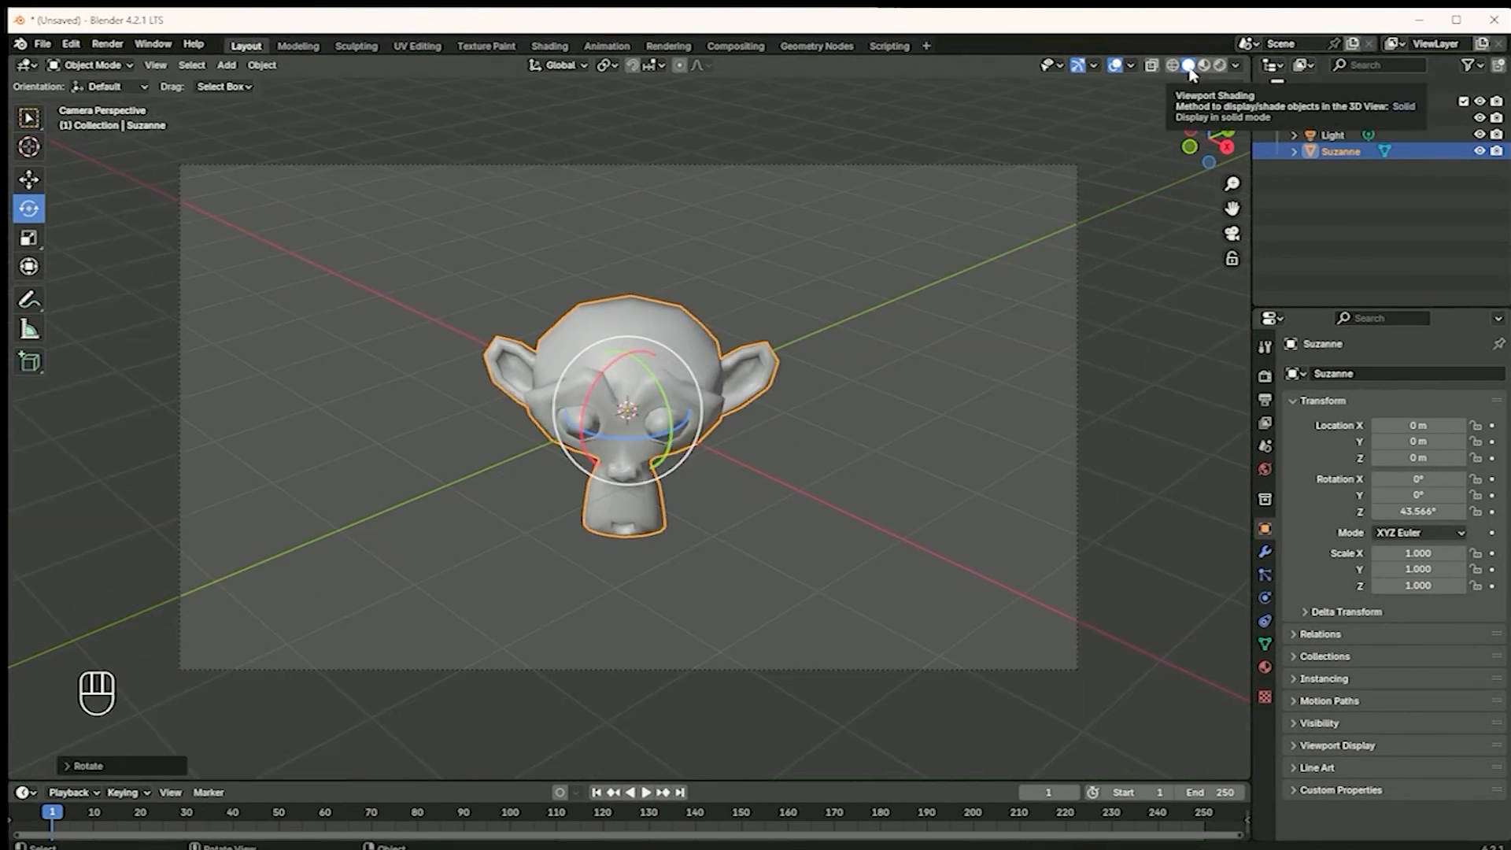
Switch the solid viewport lighting to MatCap, choose the black matcap with a white rim, and inspect the monkey up close
left_click(1236, 66)
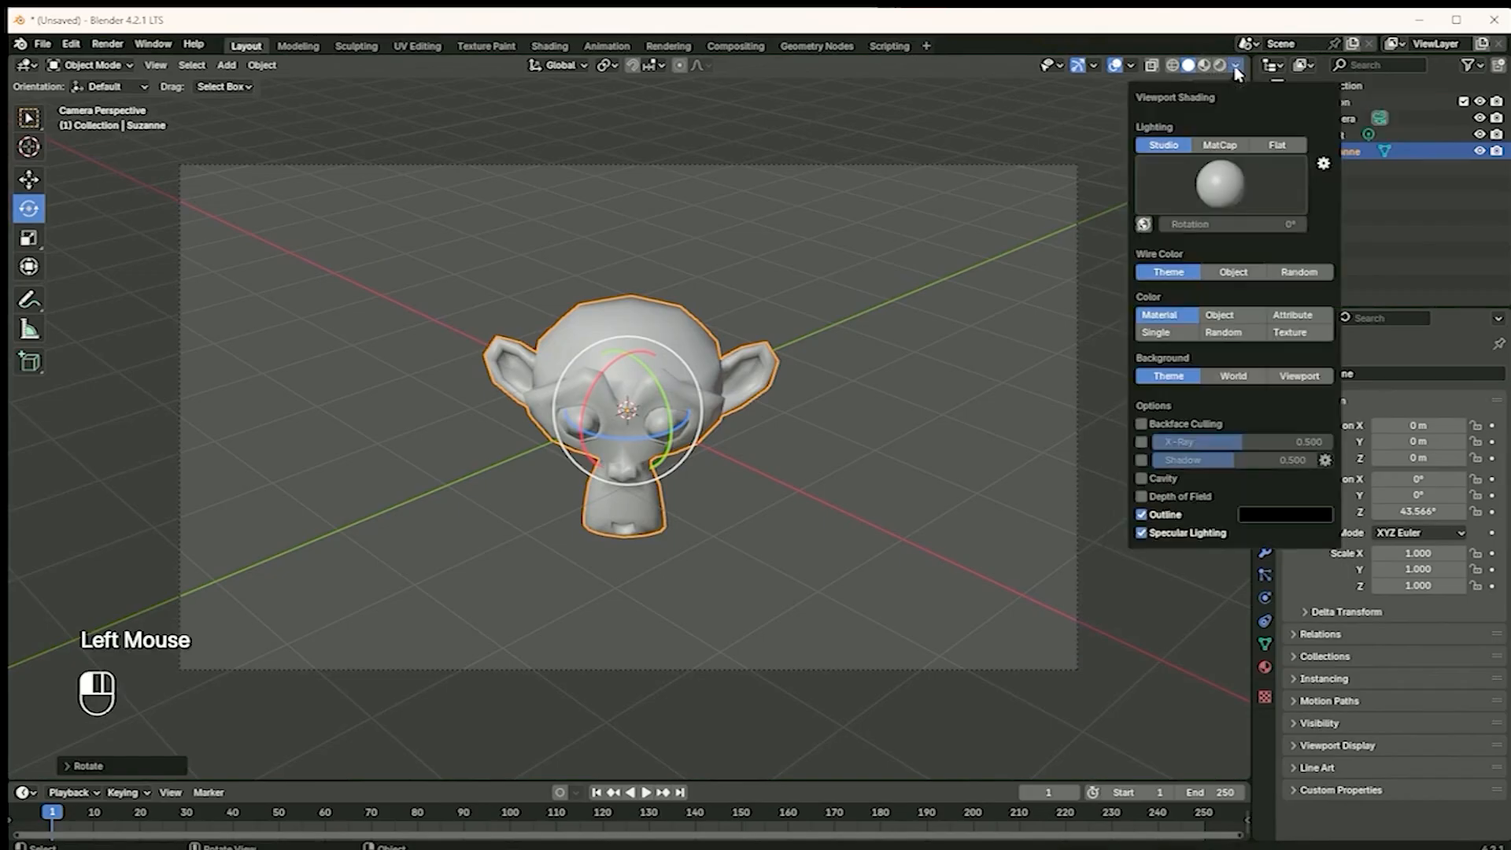
left_click(1222, 149)
left_click(1217, 193)
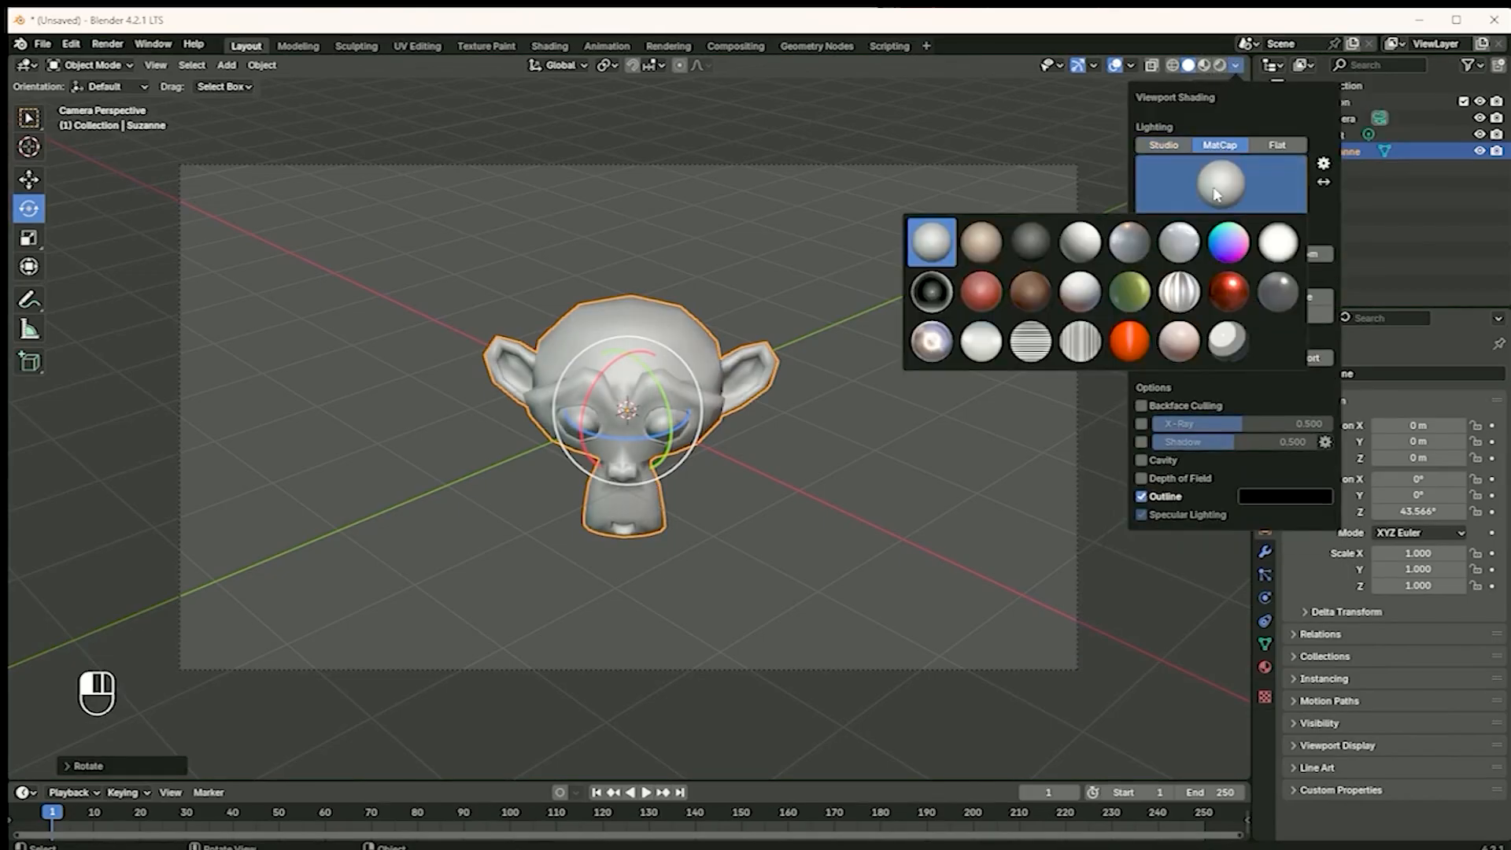
left_click(926, 304)
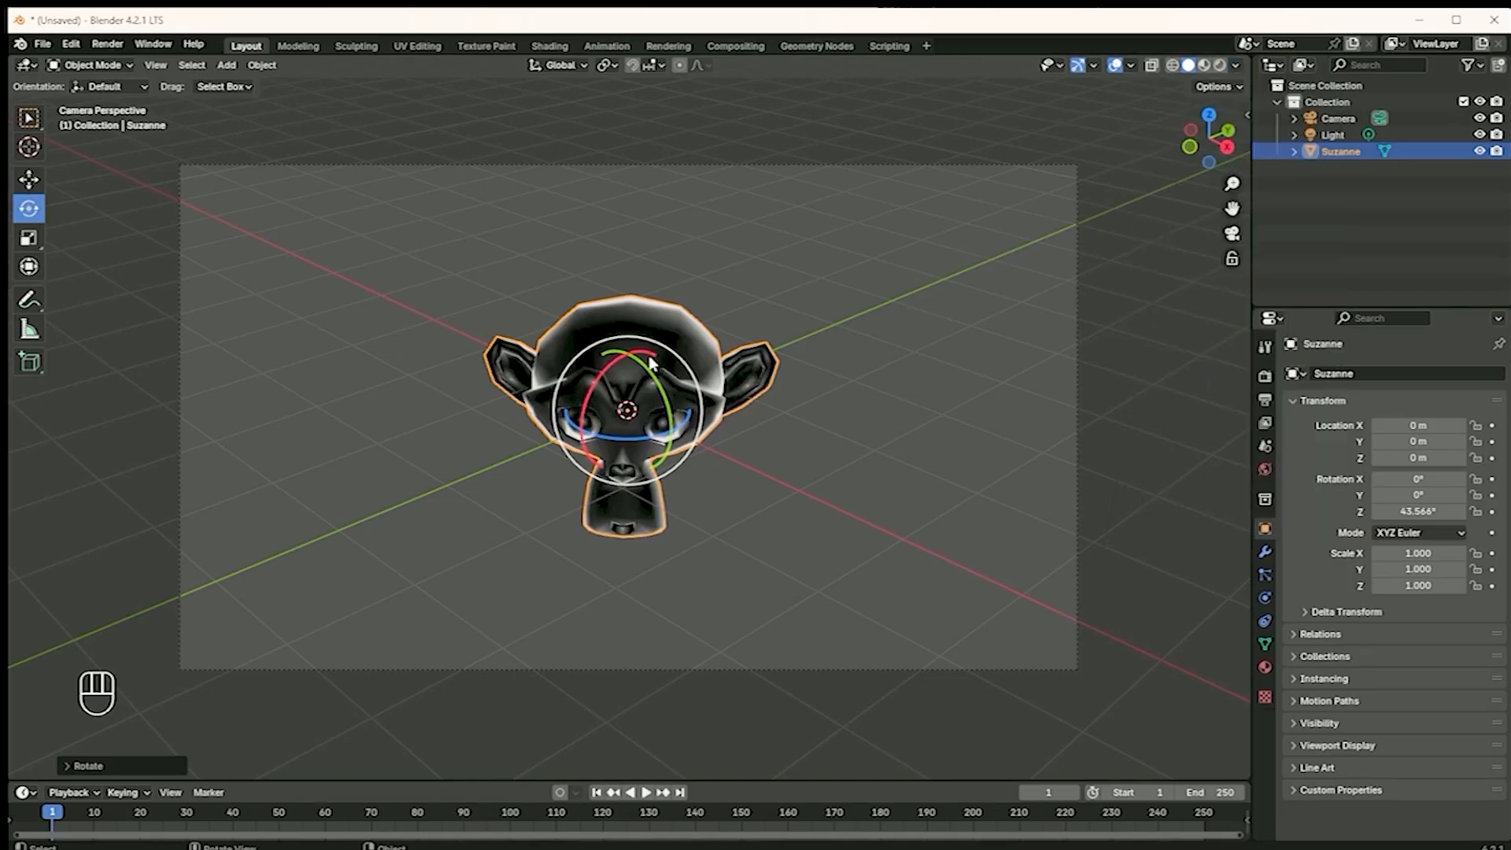
mouse_move(772, 451)
middle_mouse_down()
mouse_move(773, 418)
mouse_move(756, 431)
middle_mouse_up()
scroll(679, 398, "down", 3)
scroll(669, 396, "up", 3)
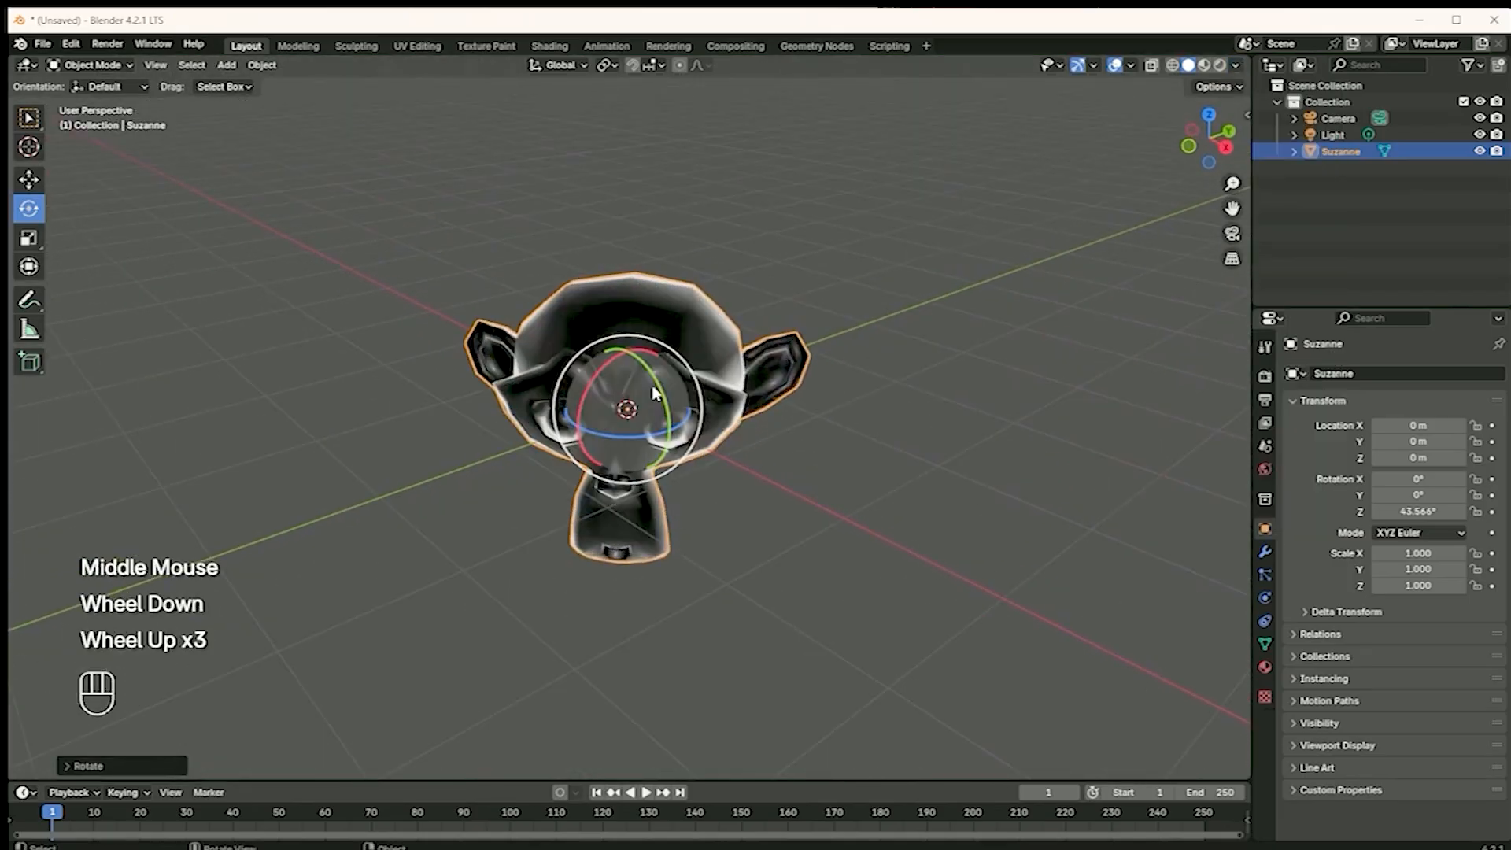
scroll(575, 375, "up", 2)
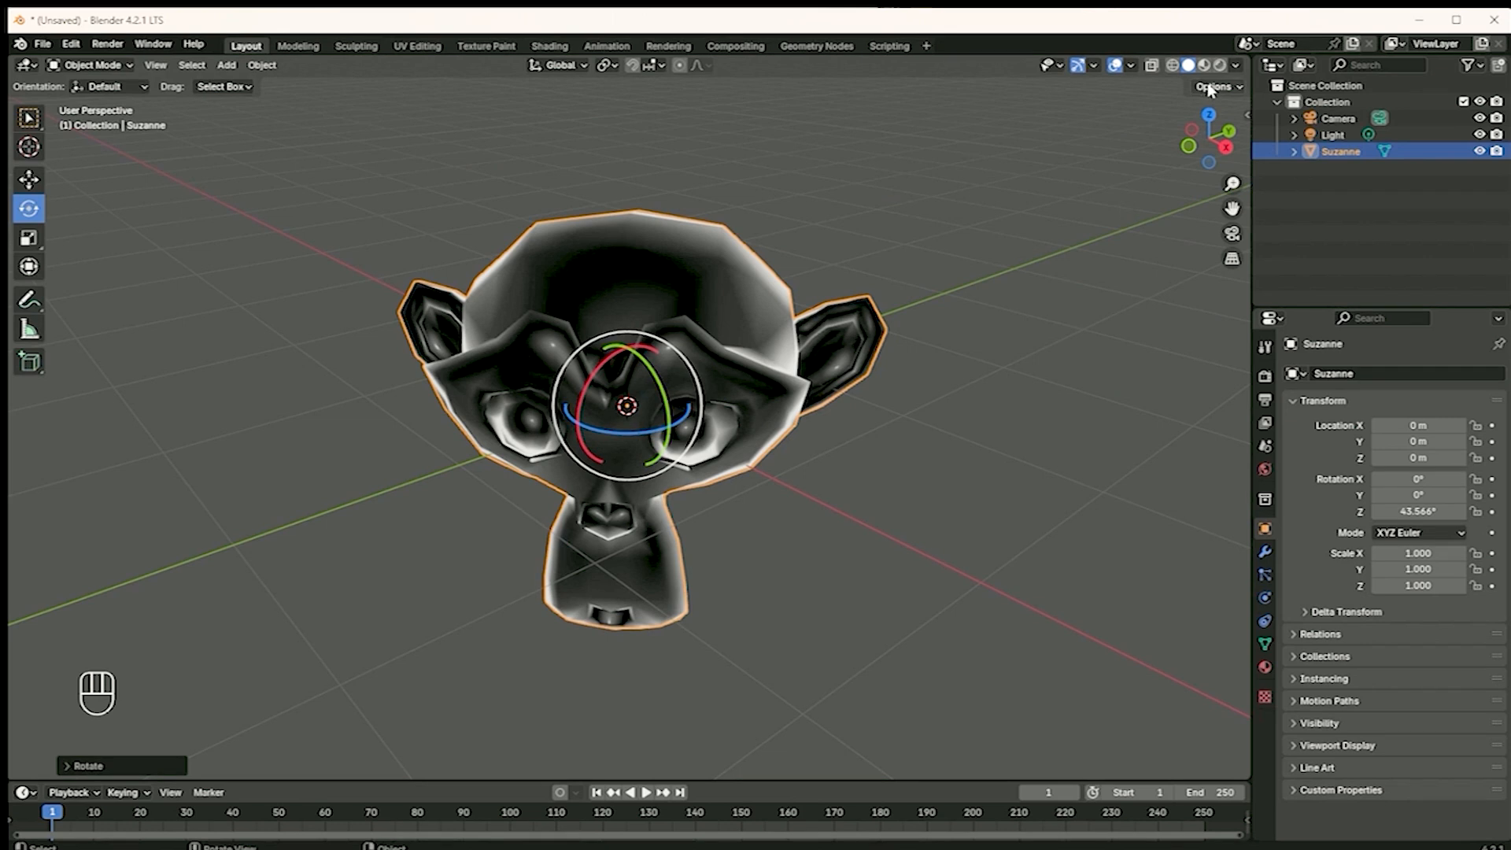
Change the viewport matcap to the glossy dark red one and return to the camera view
left_click(1238, 89)
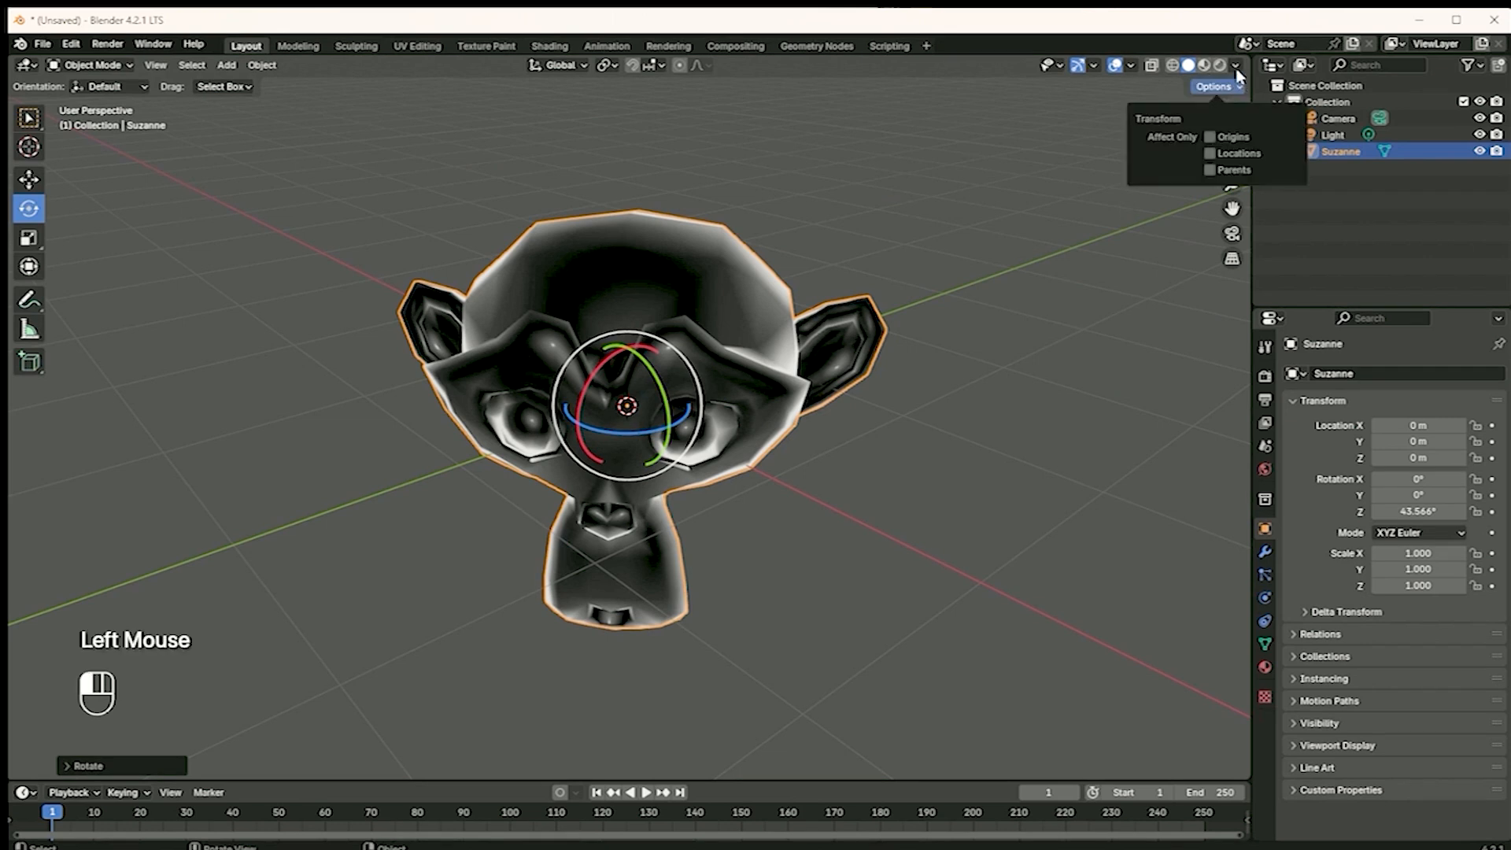
left_click(1236, 69)
left_click(1216, 193)
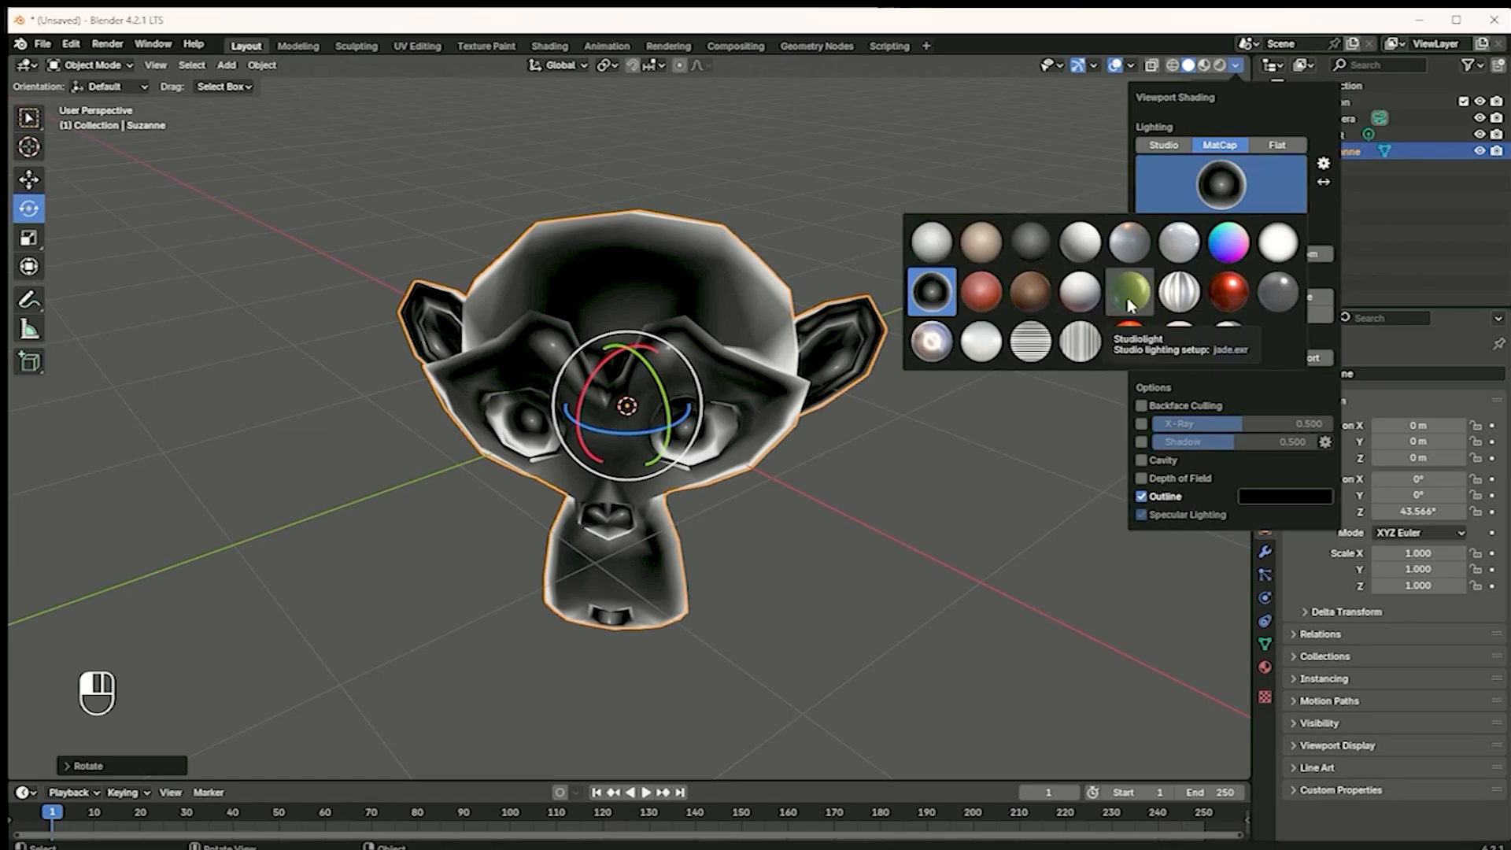
left_click(1223, 299)
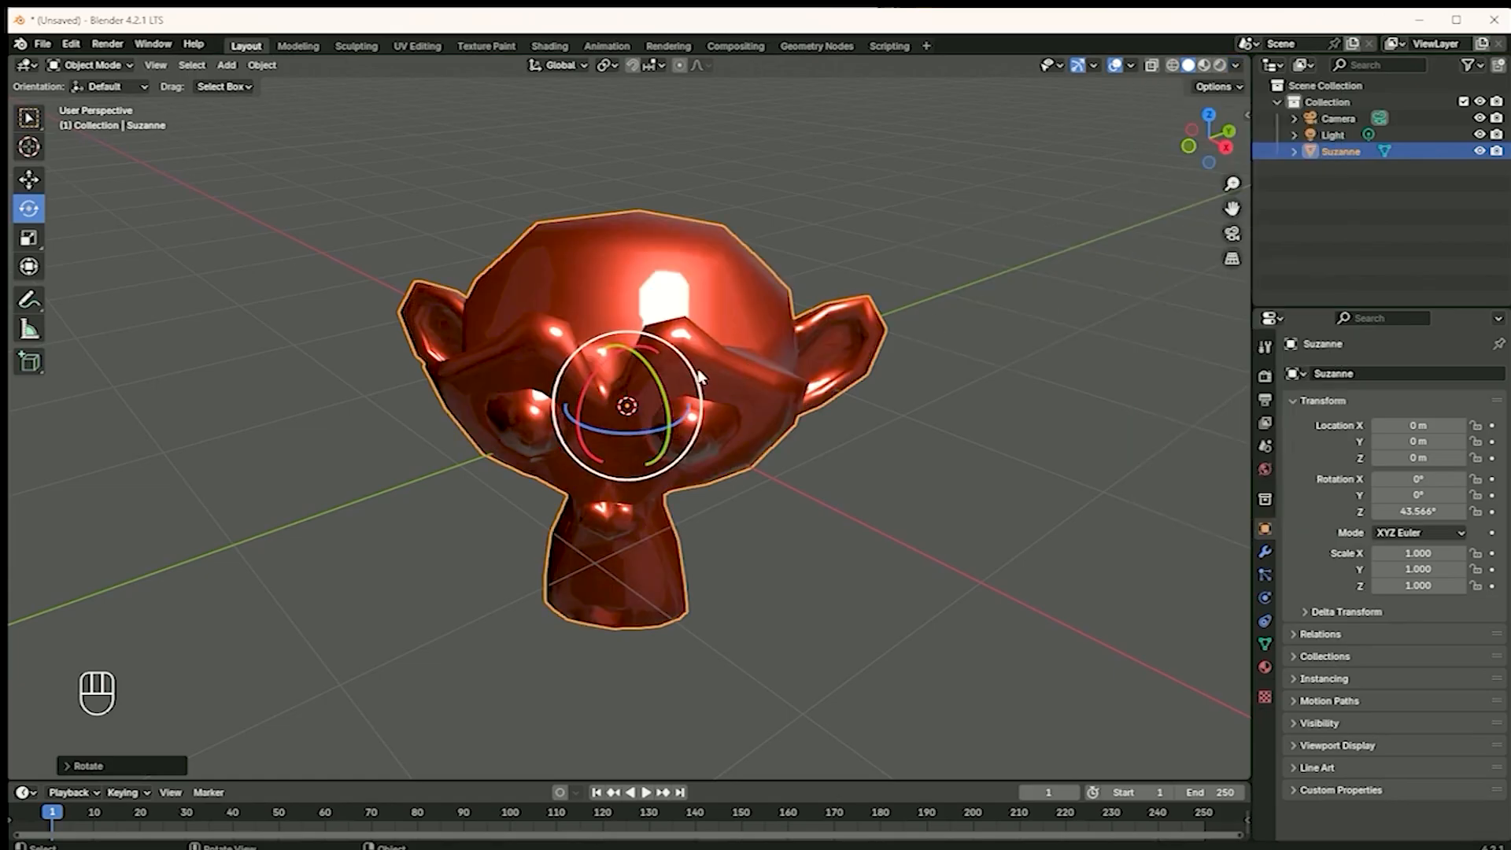
scroll(1165, 408, "down", 2)
middle_click(1165, 407)
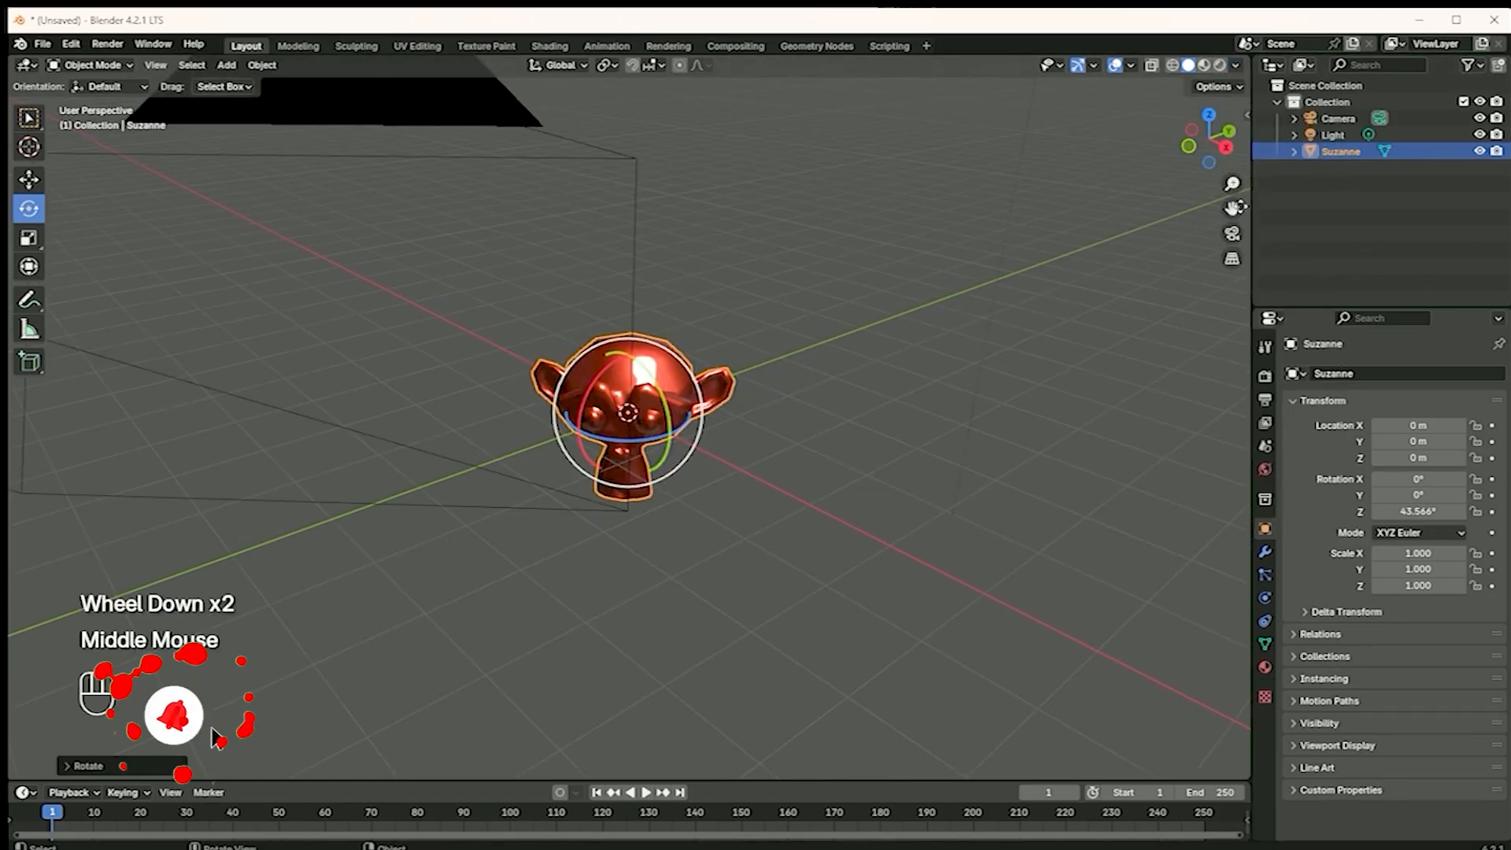
left_click(1232, 233)
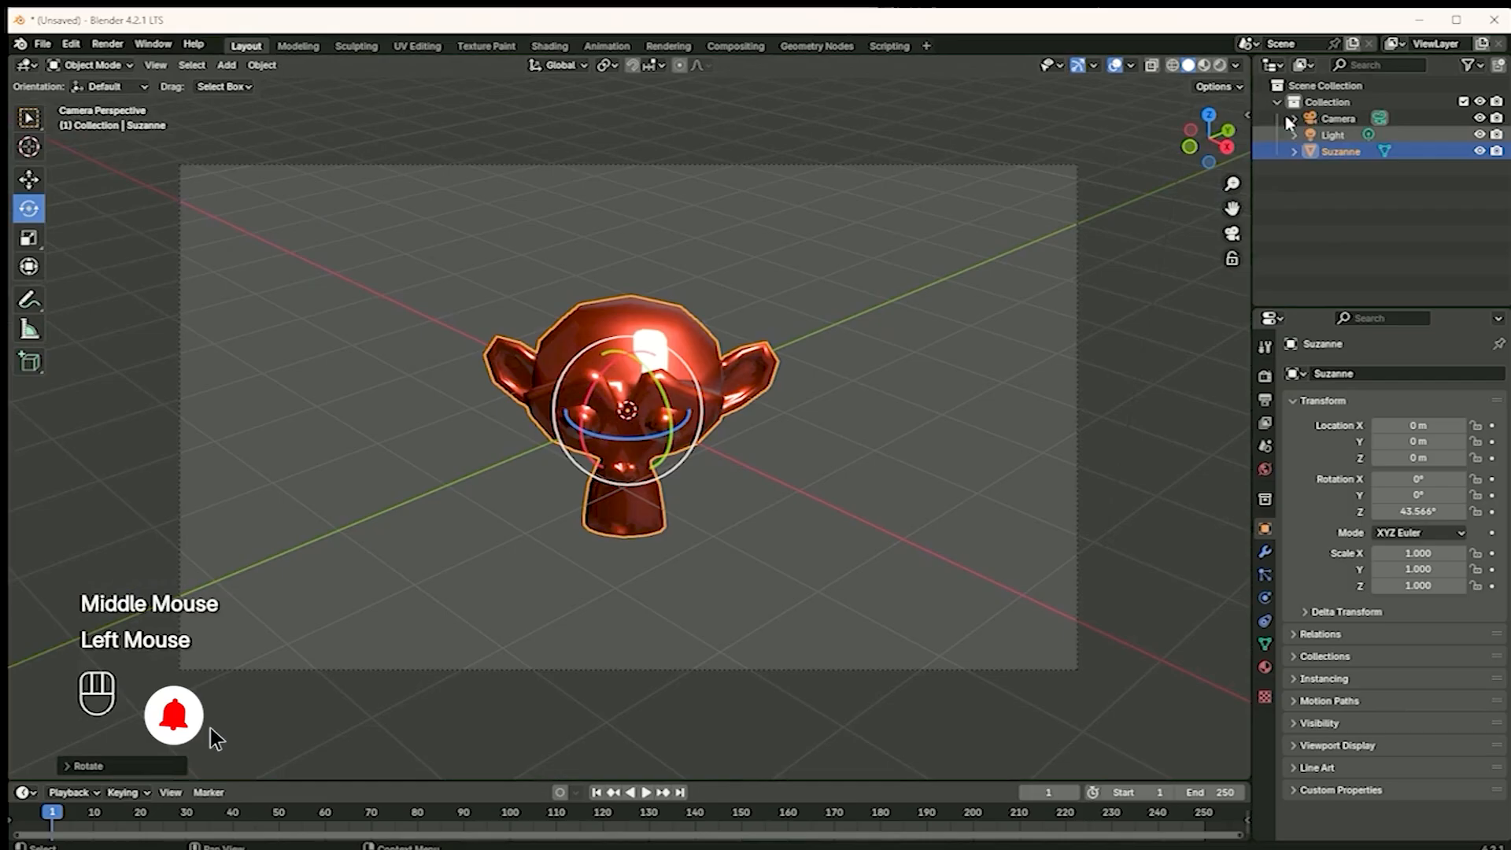
Try the blue-grey matcap with a warm highlight on the monkey and switch the viewport matcap to the shiny pearly metallic one
left_click(1236, 64)
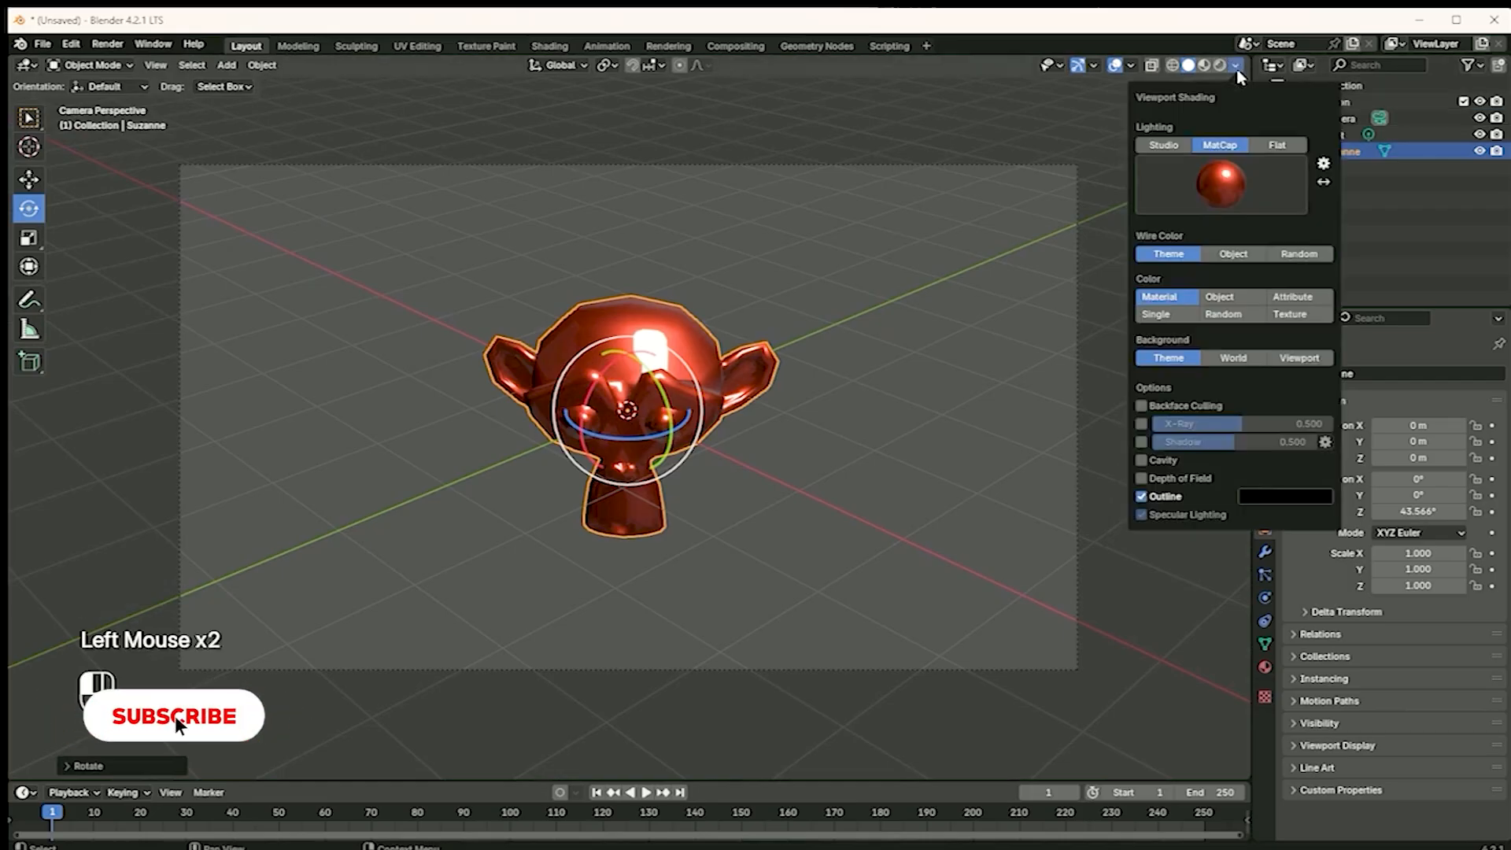
left_click(1239, 193)
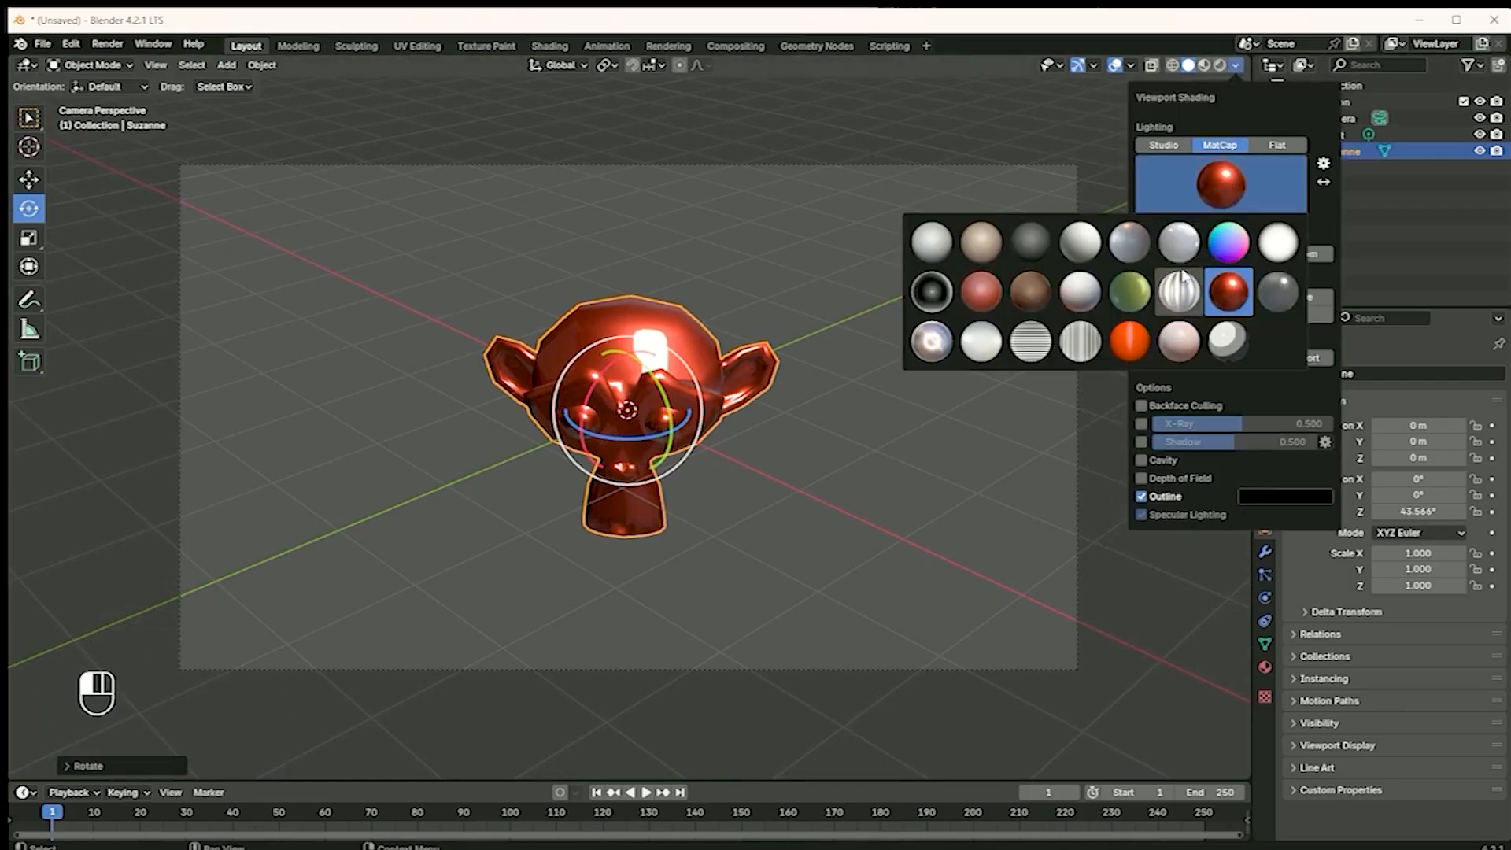
left_click(1122, 248)
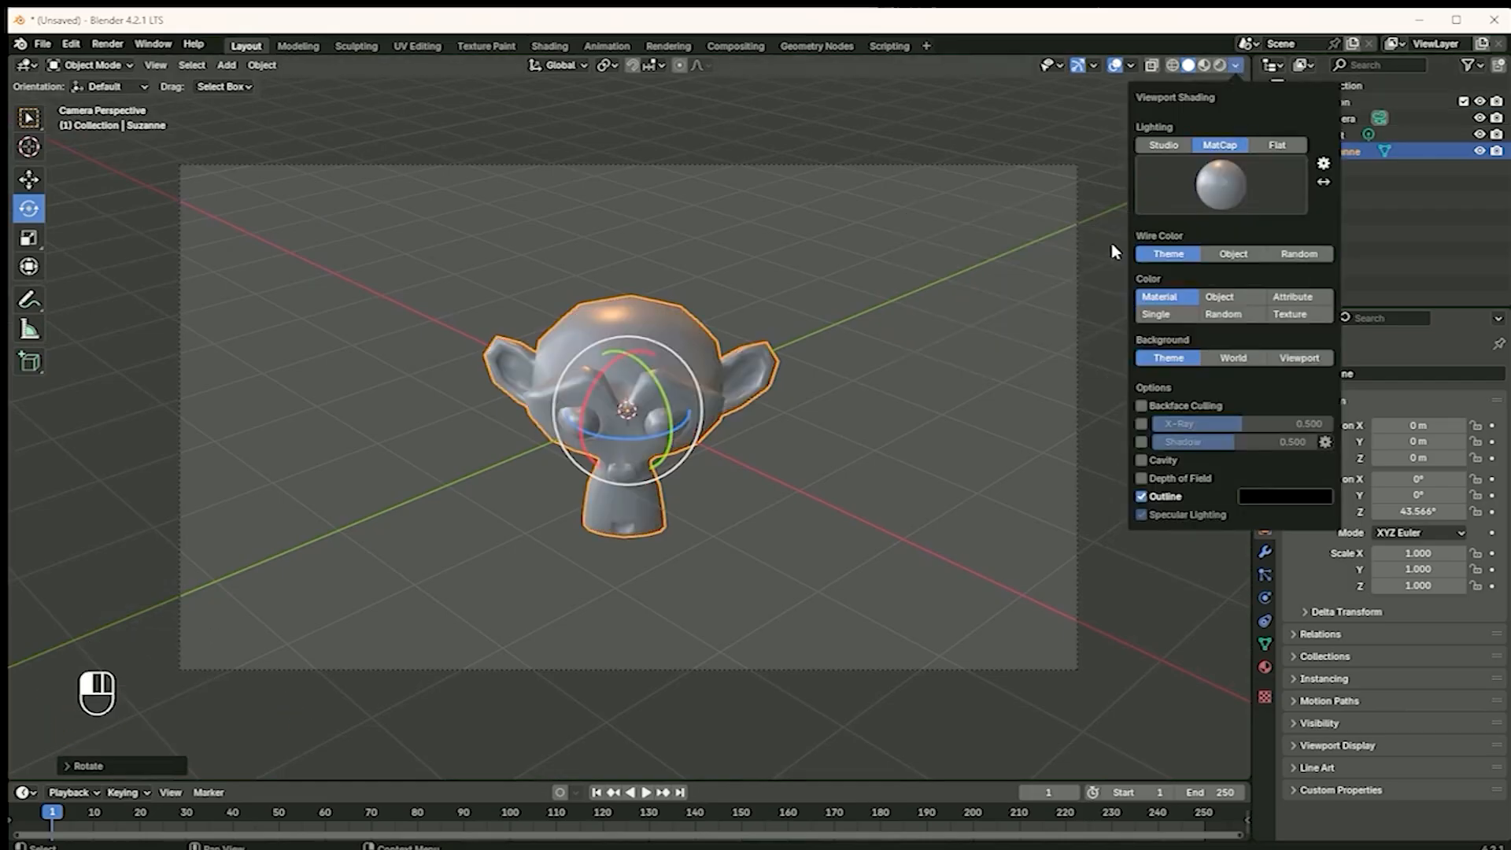
left_click(1228, 195)
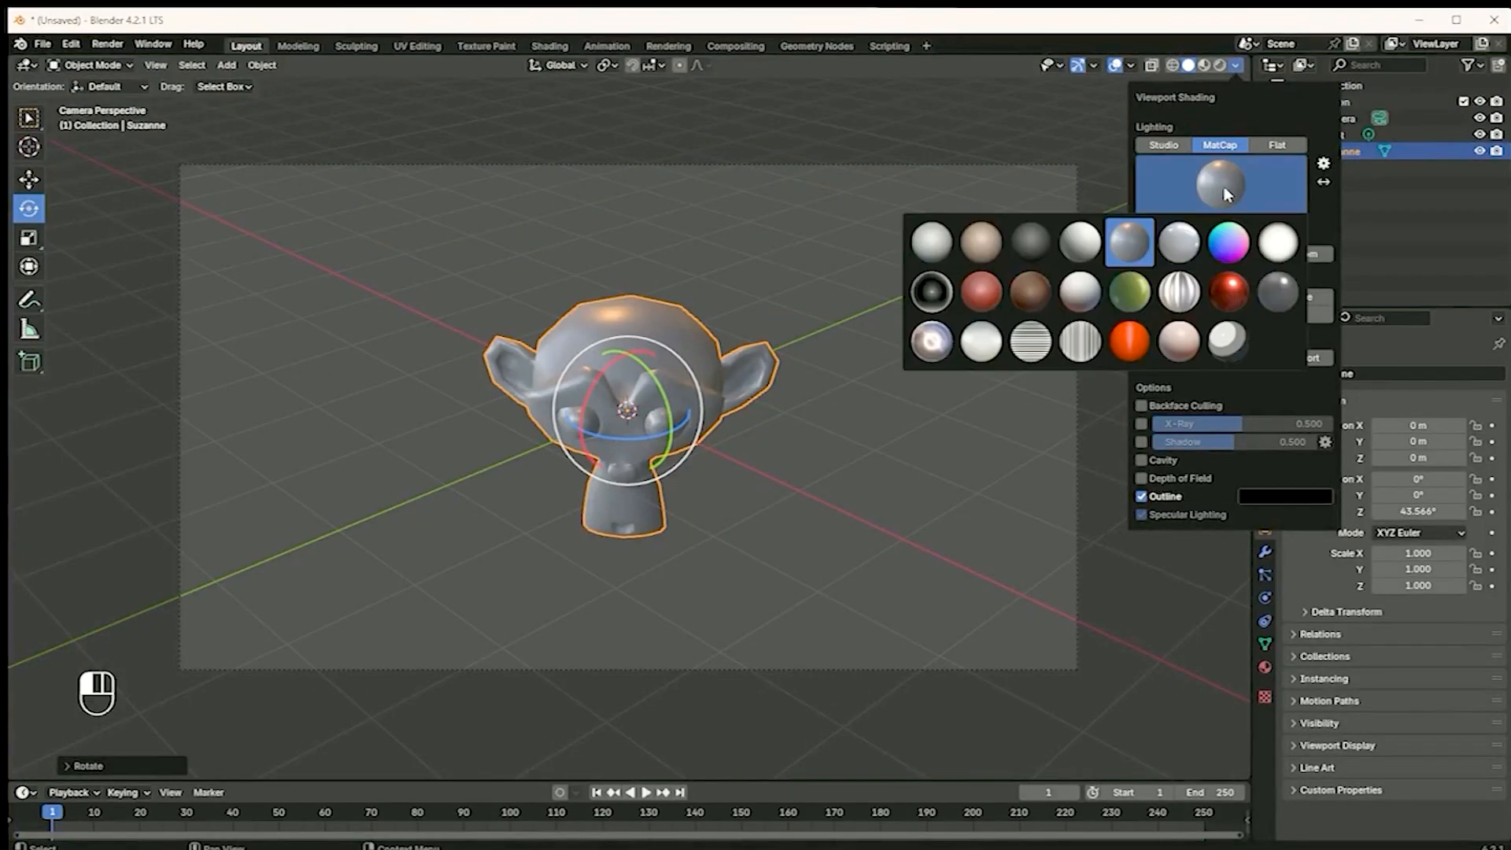
left_click(932, 341)
Select the point light and move it closer to the monkey, to about X 3.45 m, Y -0.28 m, Z 5.05 m
scroll(539, 386, "down", 3)
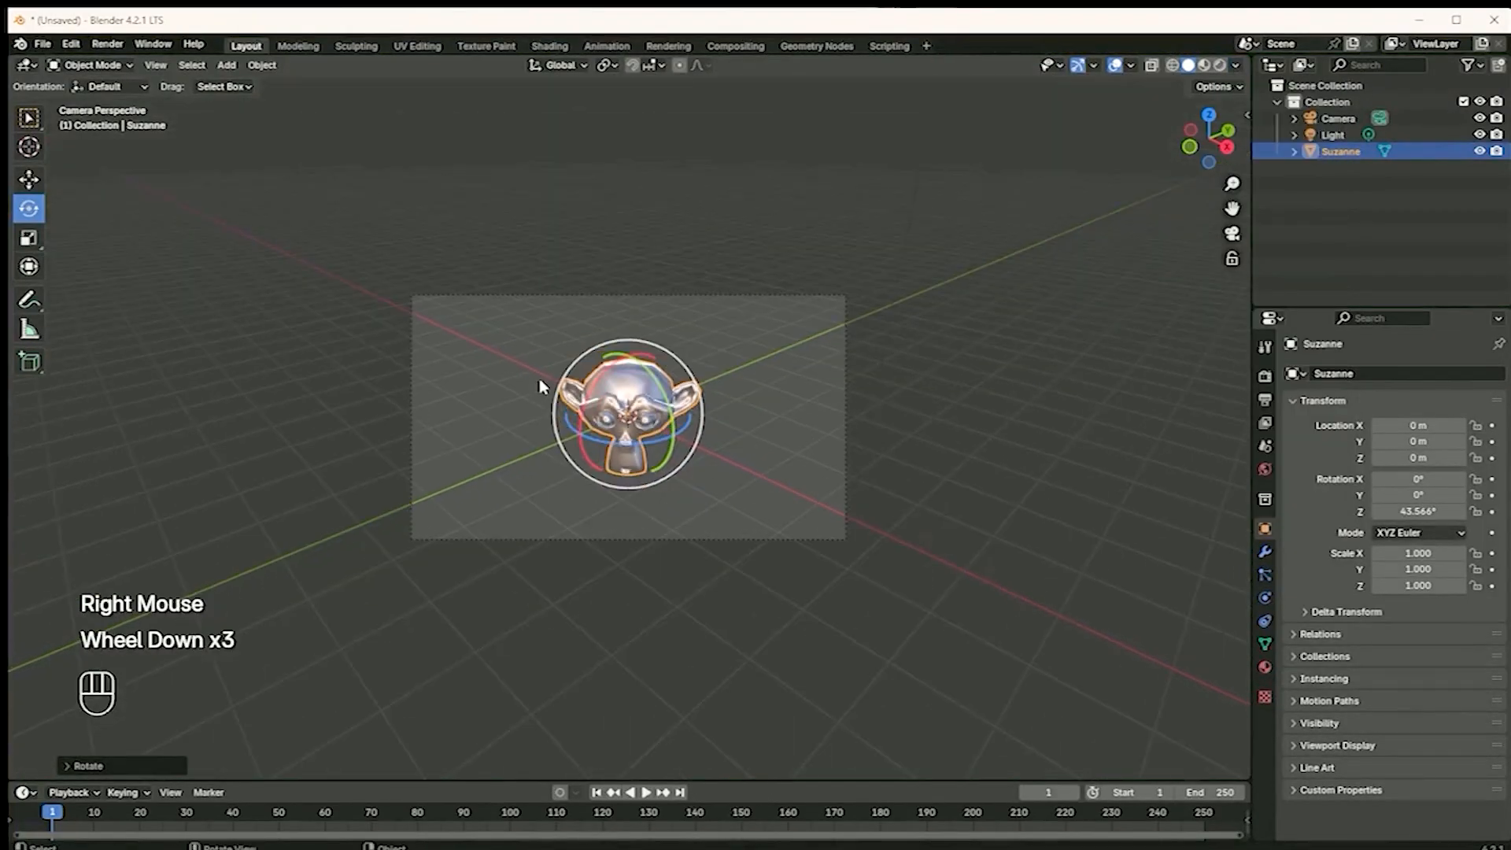
scroll(716, 351, "down", 2)
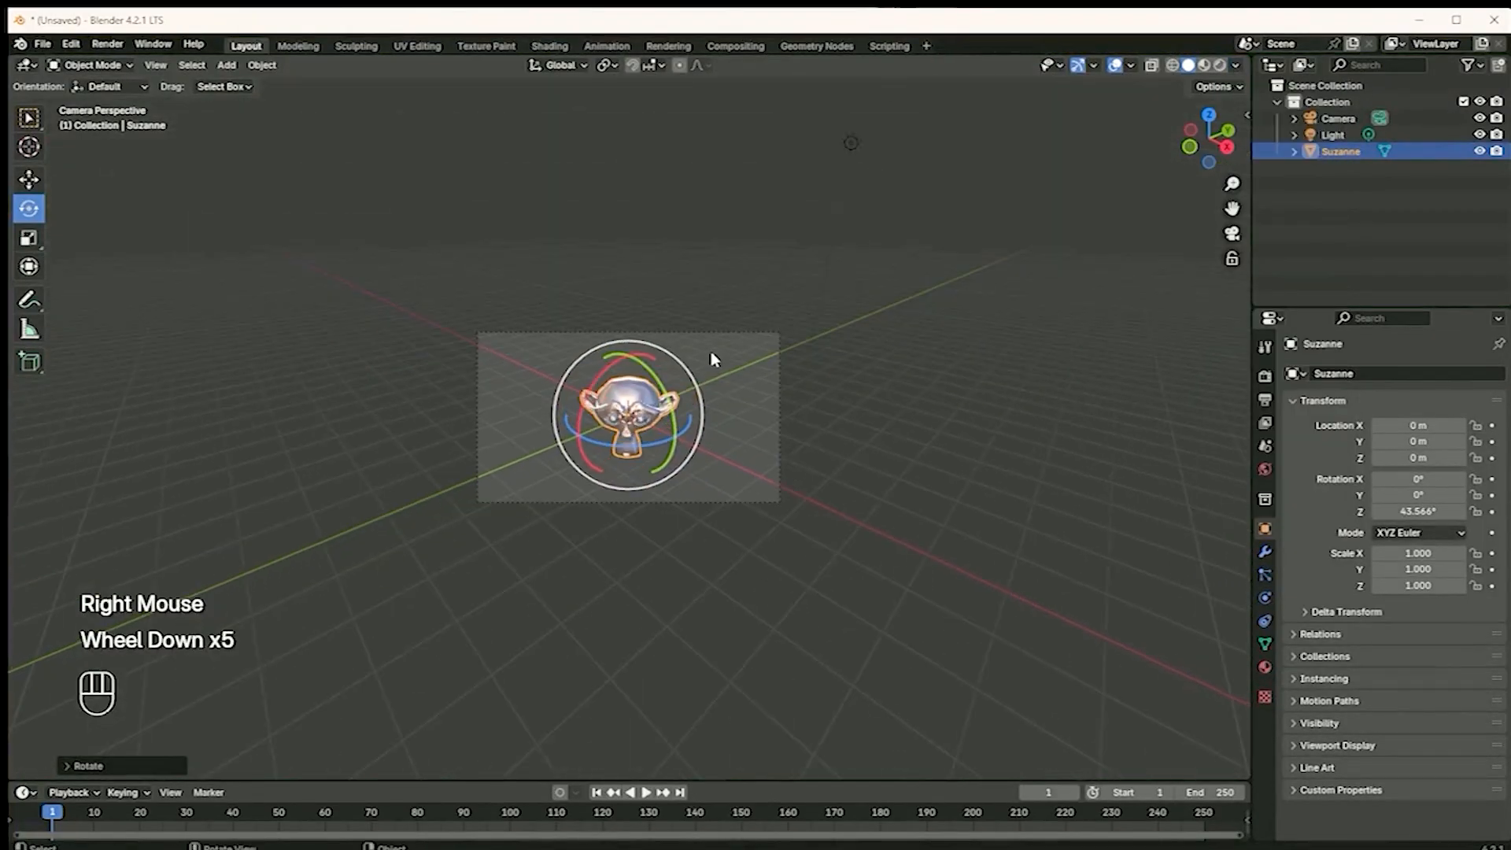
left_click(849, 143)
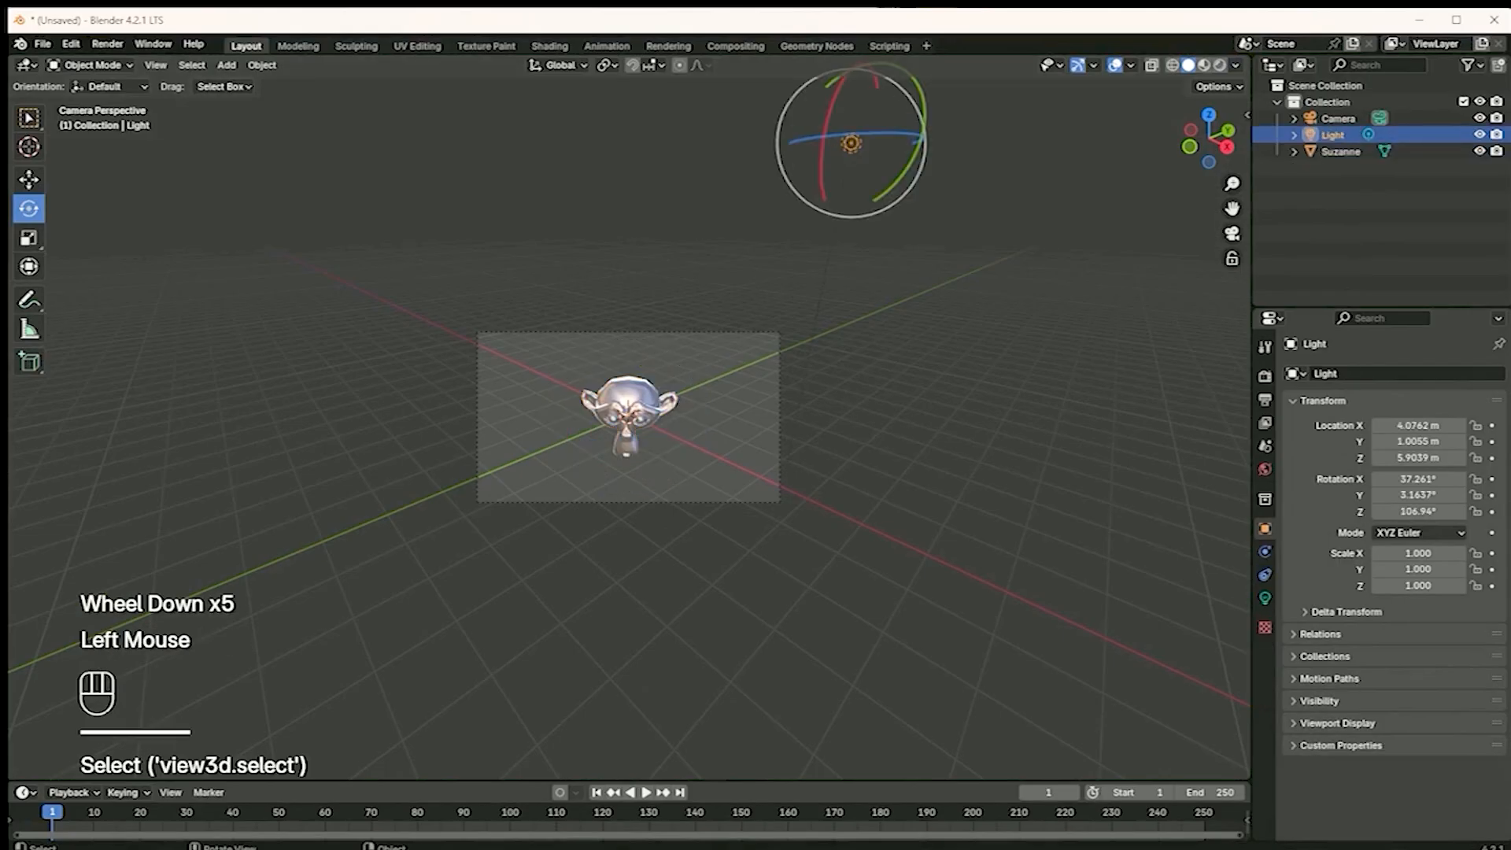
left_click(28, 118)
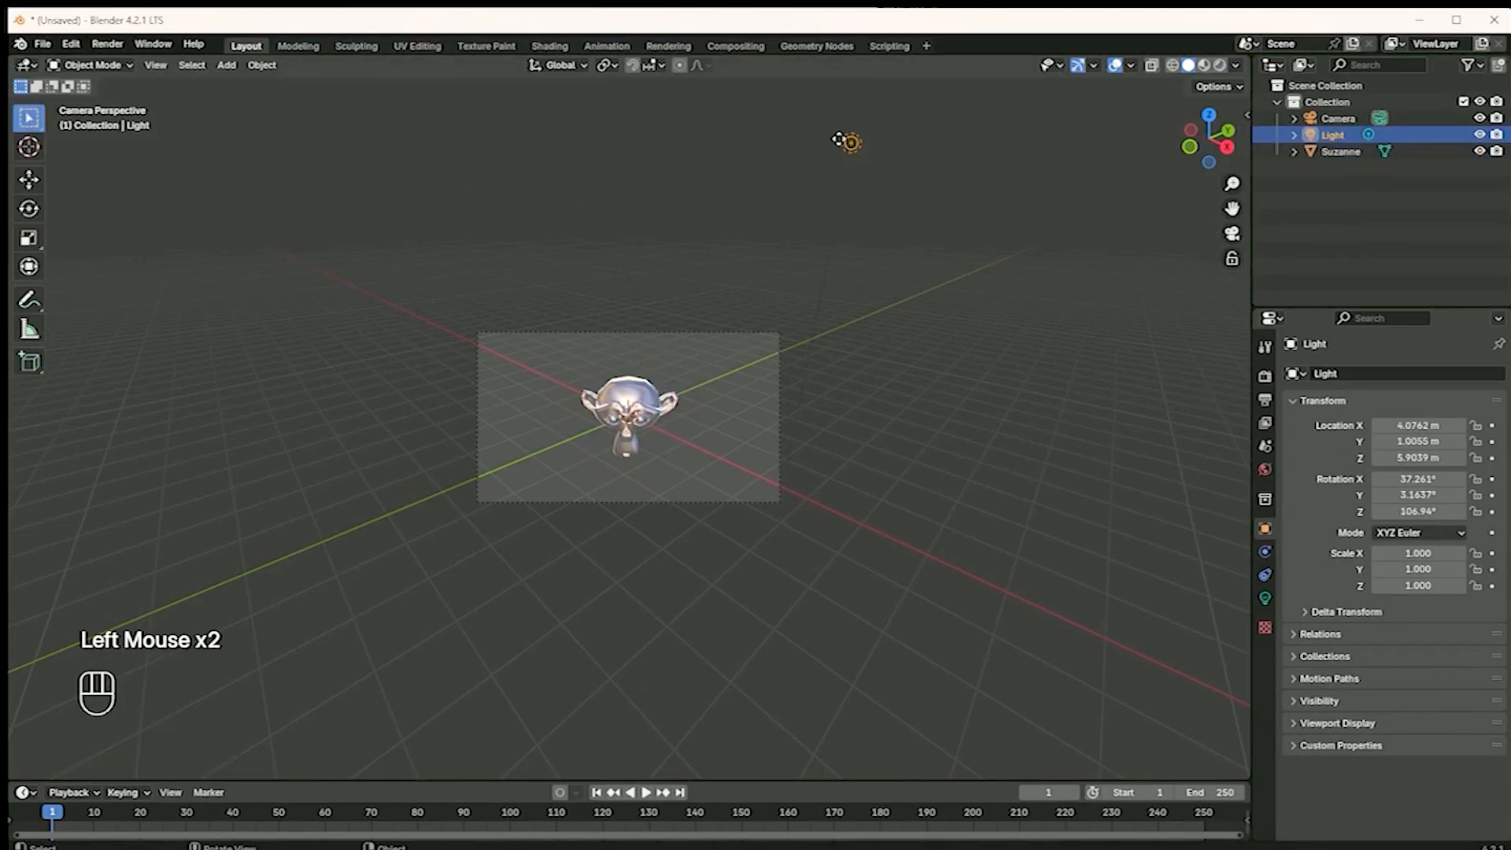
key("g")
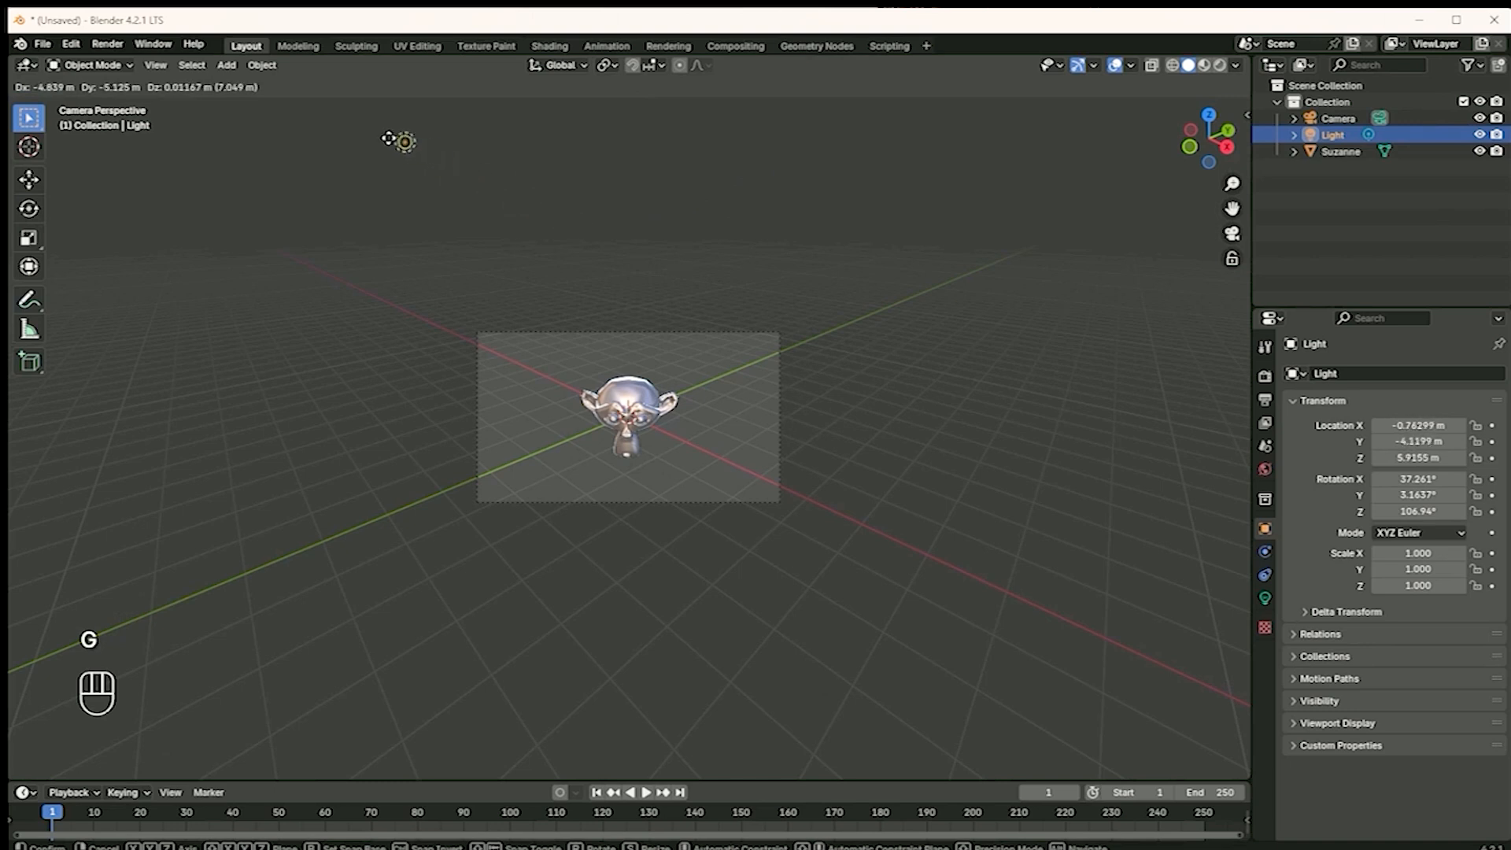
left_click(818, 201)
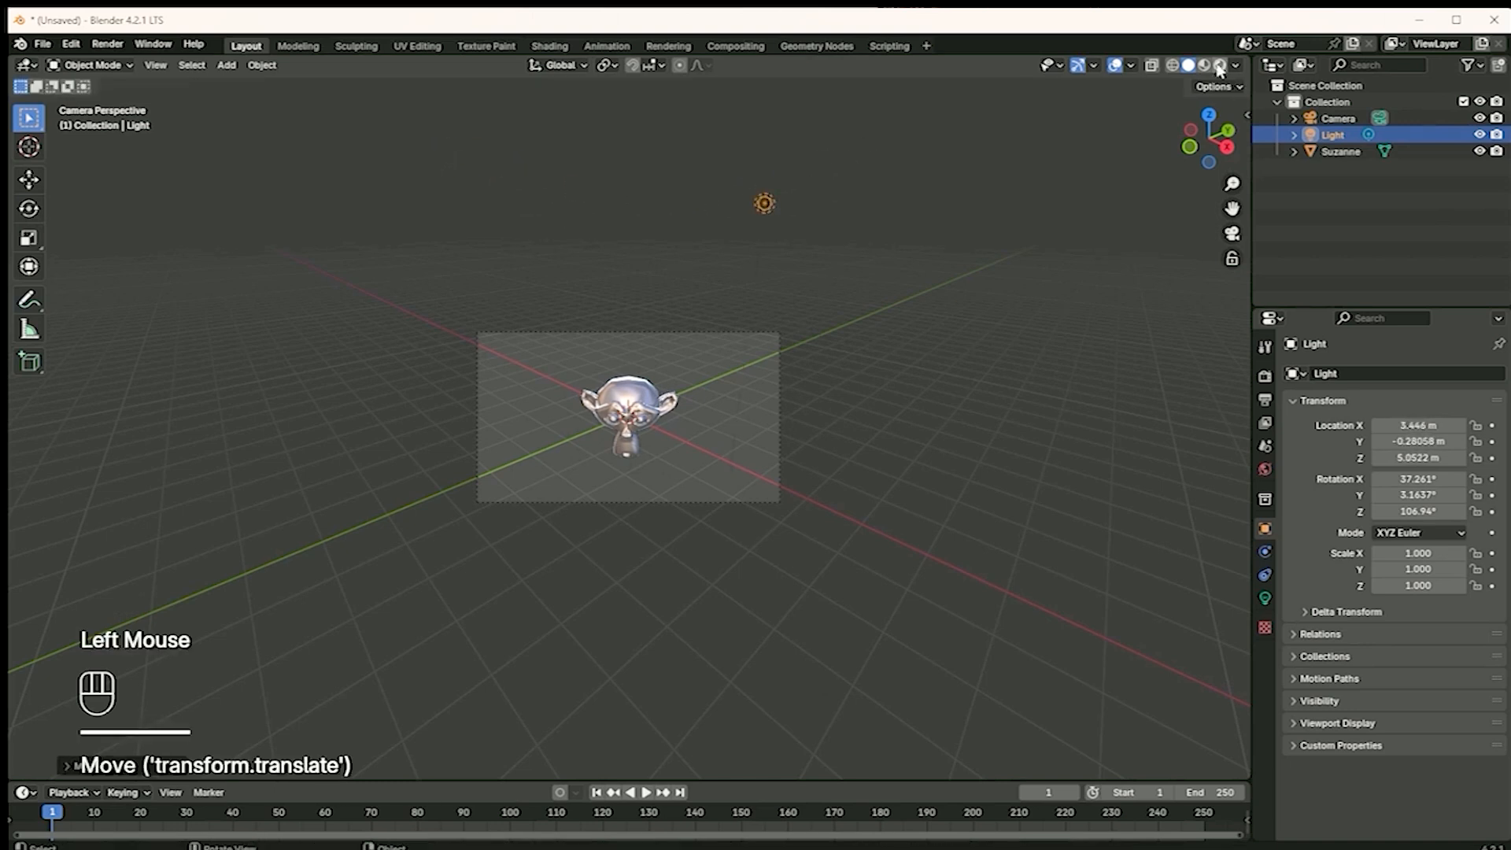
Switch the viewport to rendered shading and move the light across the monkey to about X 1.14 m, Y -3.09 m, Z 4.56 m
scroll(887, 260, "up", 2)
scroll(715, 280, "down", 1)
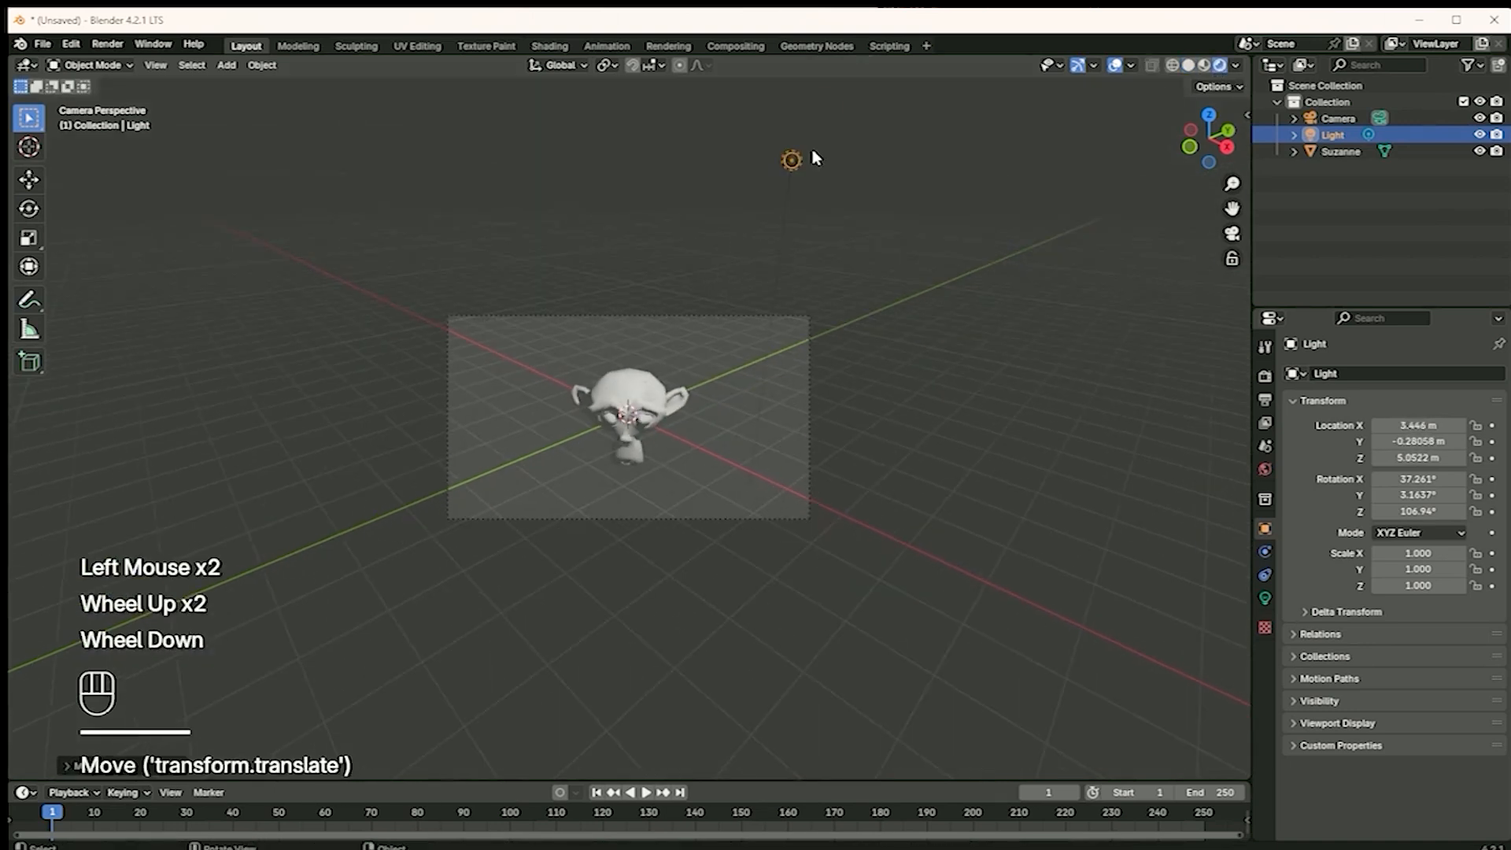
key("g")
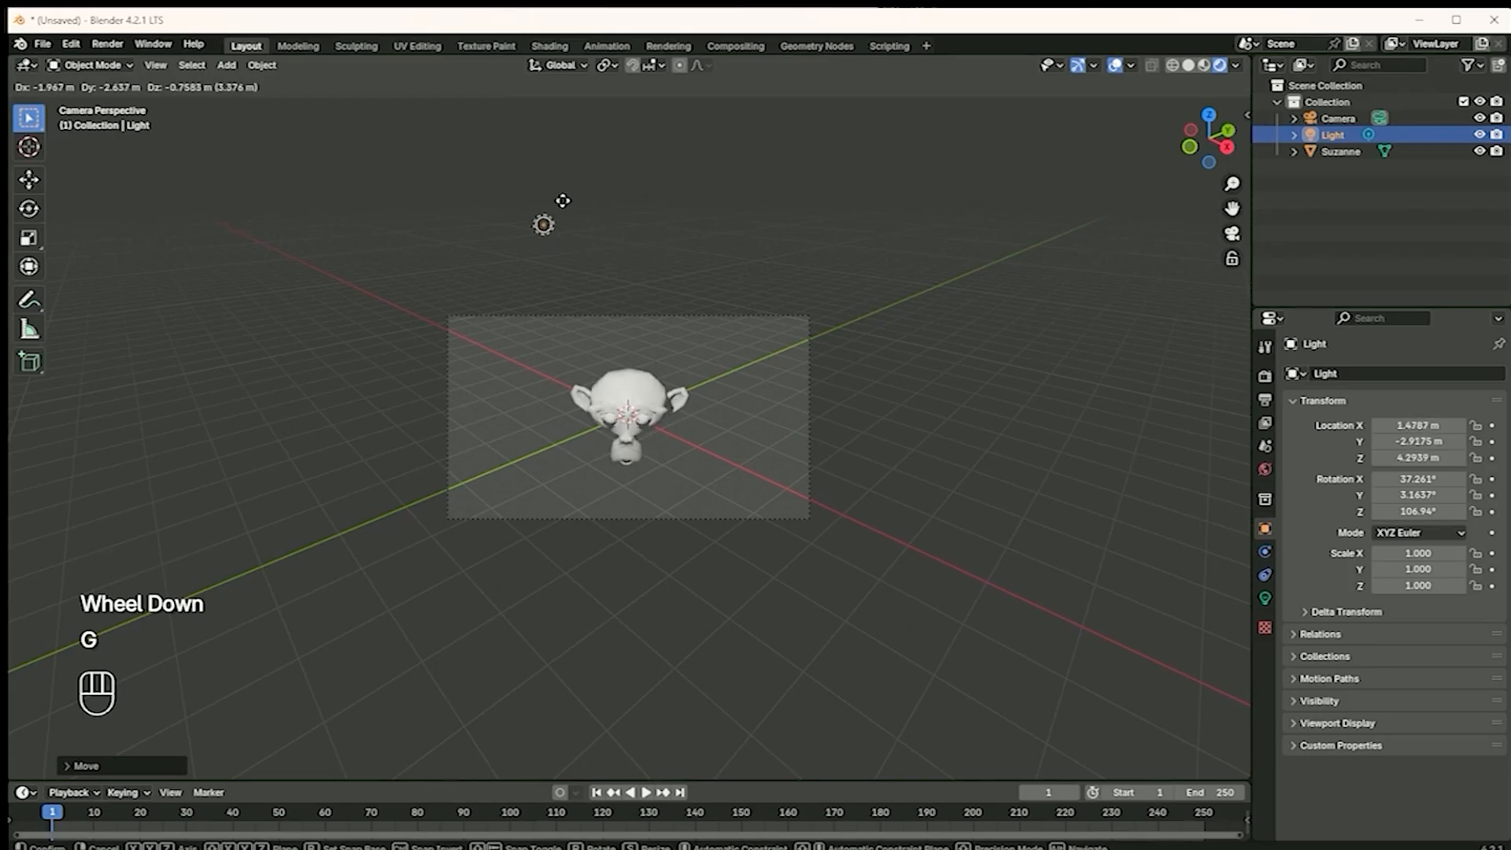
left_click(540, 182)
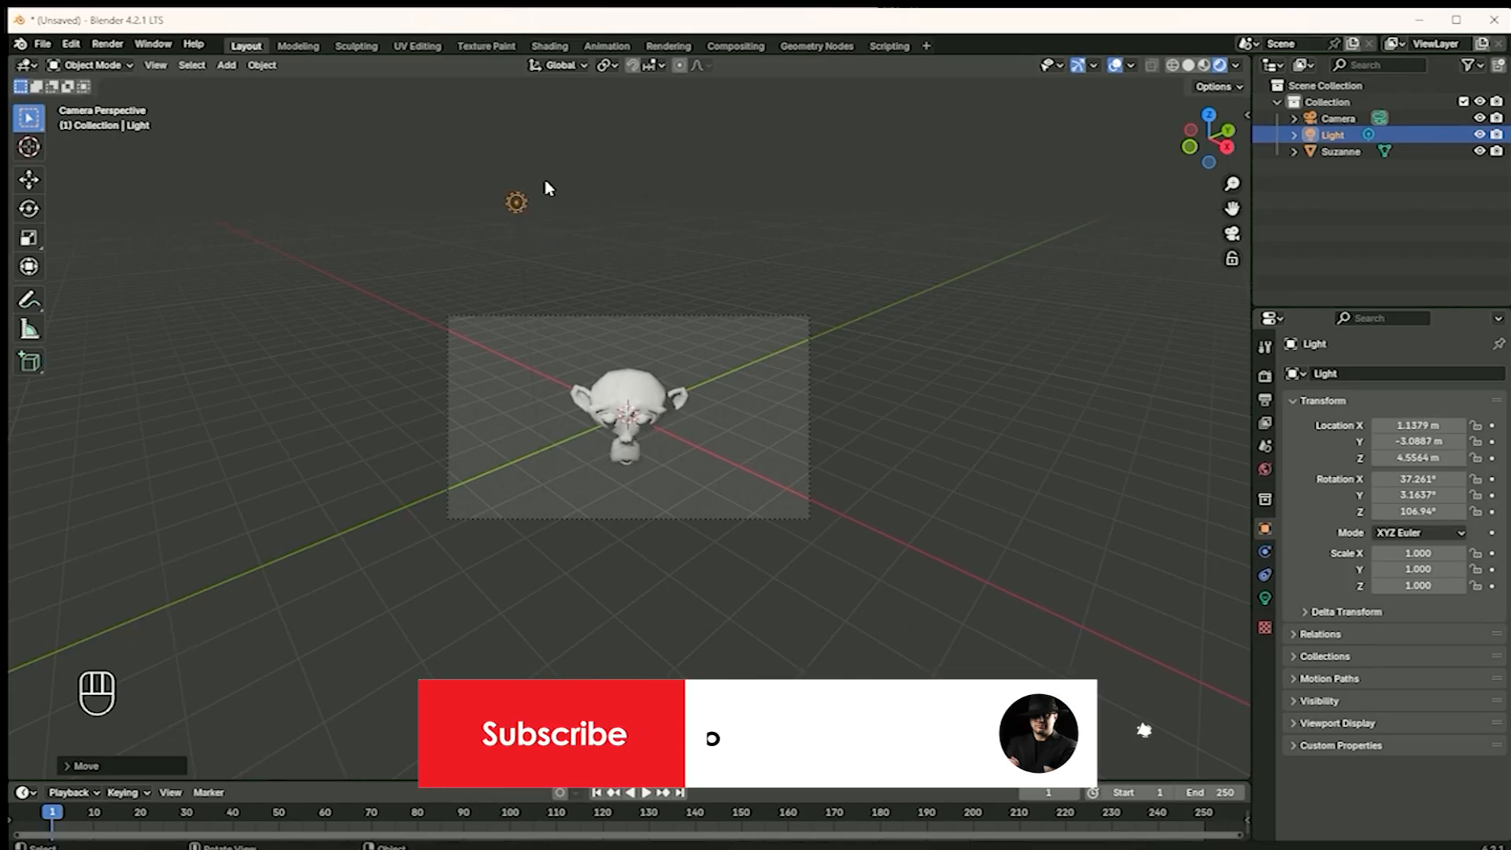
Compare the monkey's look in solid MatCap shading with its look in rendered shading
left_click(1203, 66)
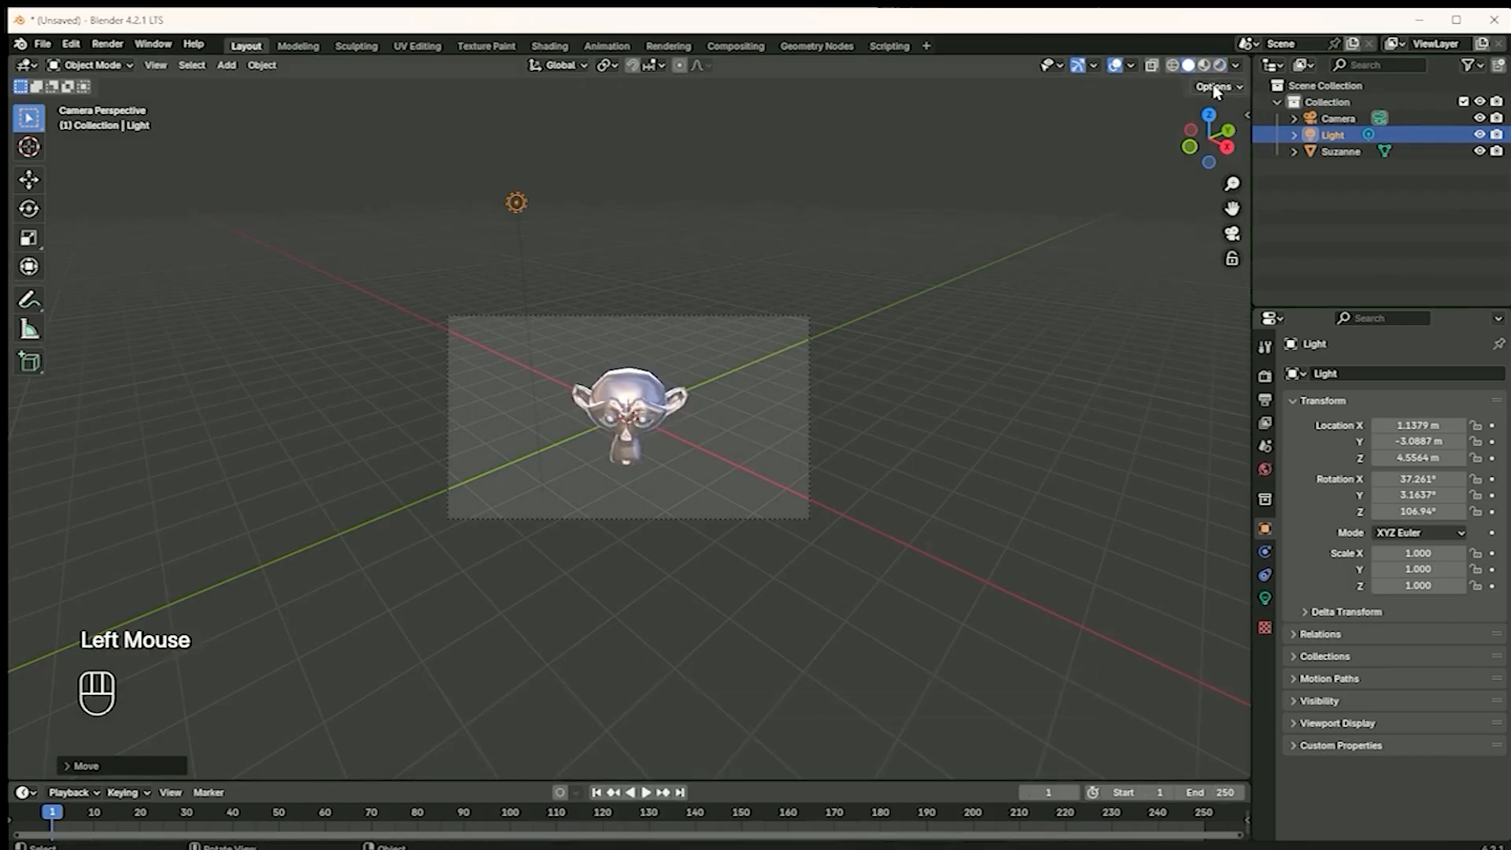
scroll(598, 437, "up", 4)
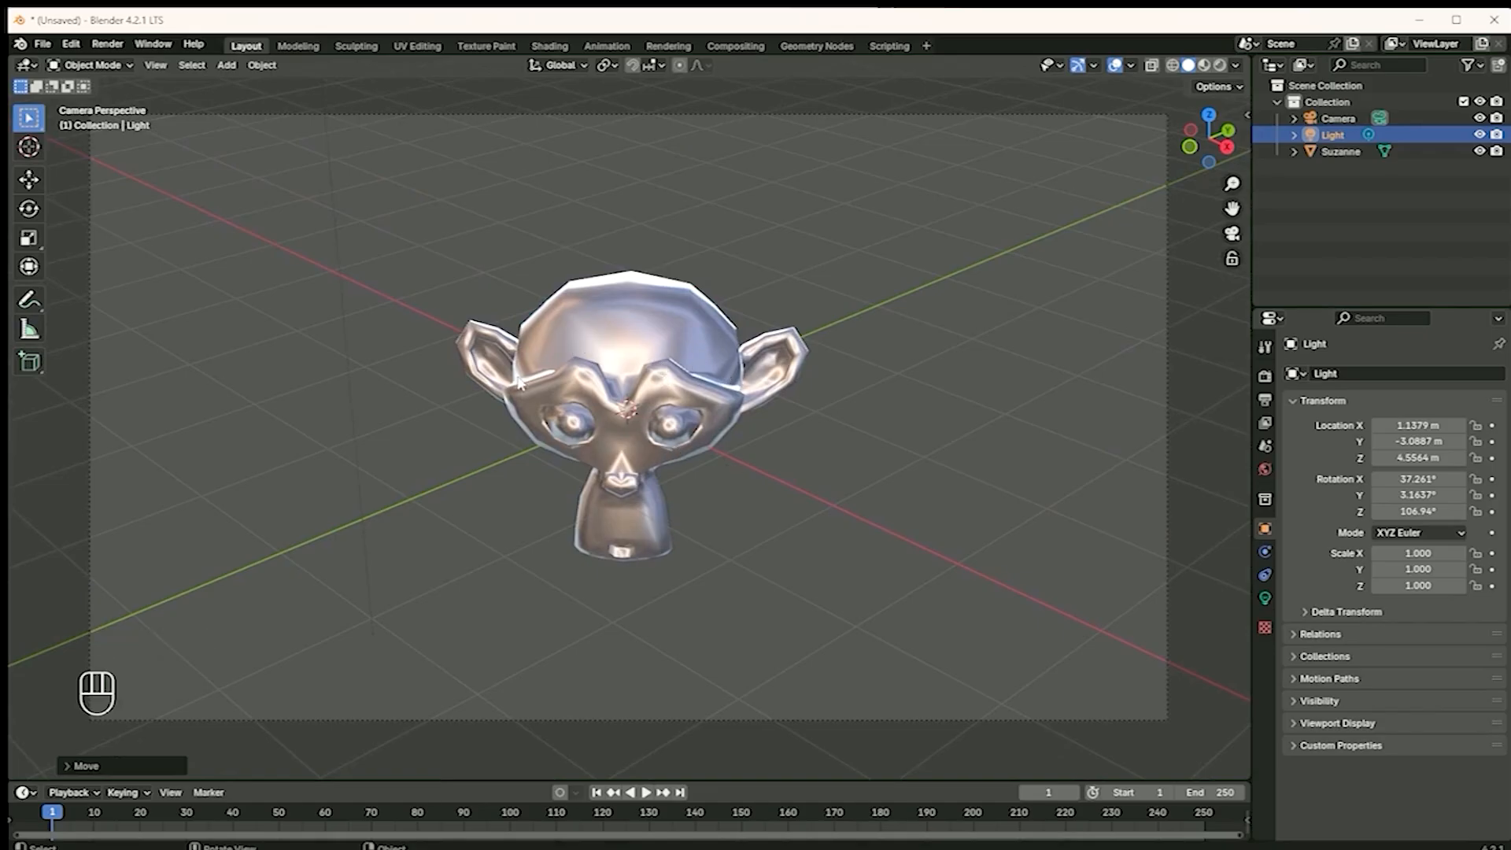
left_click(1219, 68)
scroll(754, 354, "down", 3)
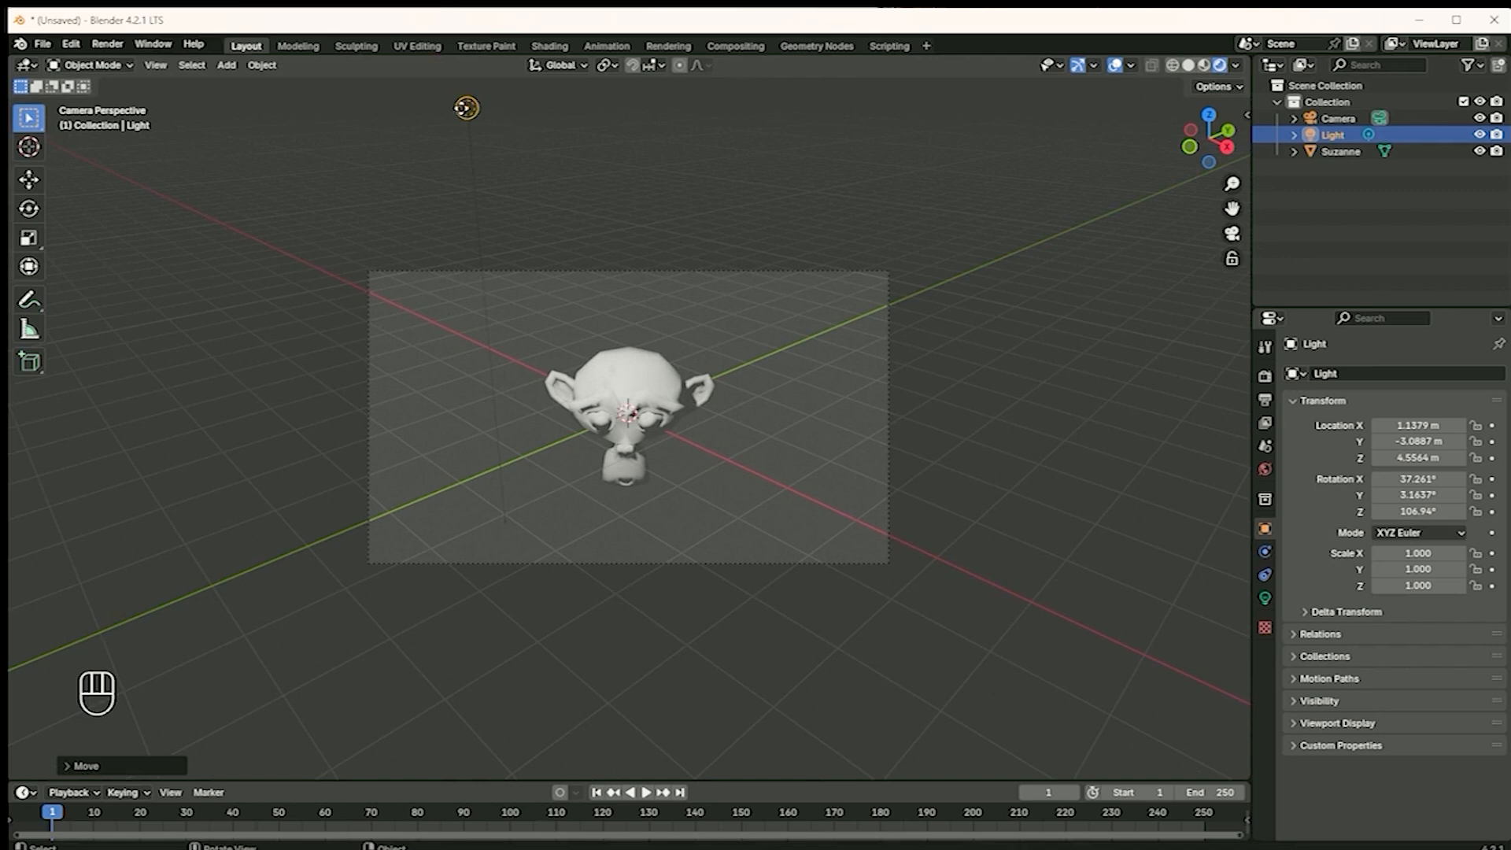
Lower the light to about X 1.34 m, Y -3.30 m, Z 3.96 m and enlarge its radius in the viewport
key("g")
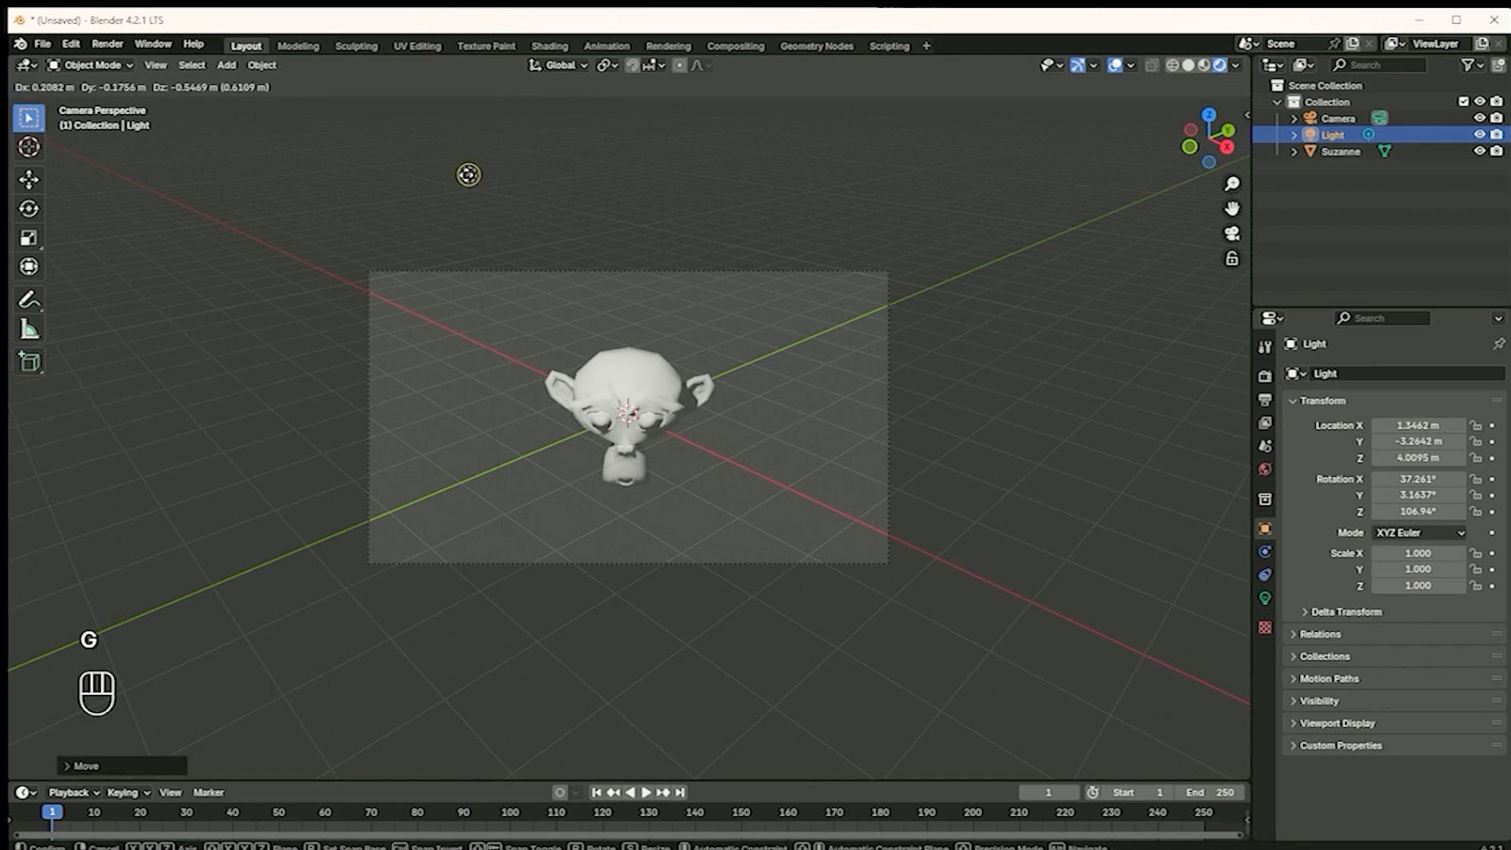
left_click(628, 411)
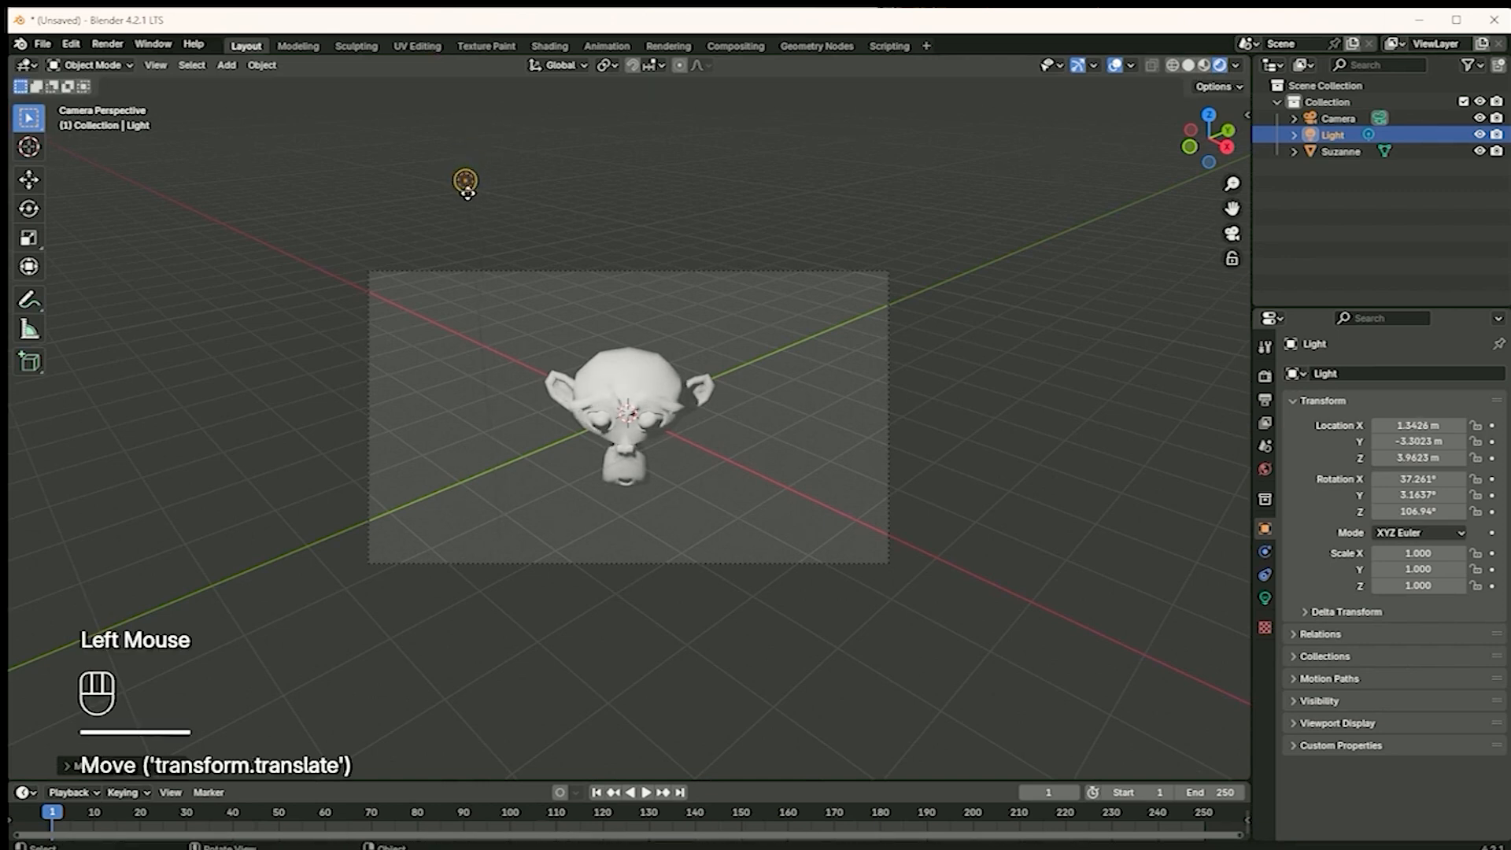
left_click_drag(473, 187, 503, 209)
double_click(511, 213)
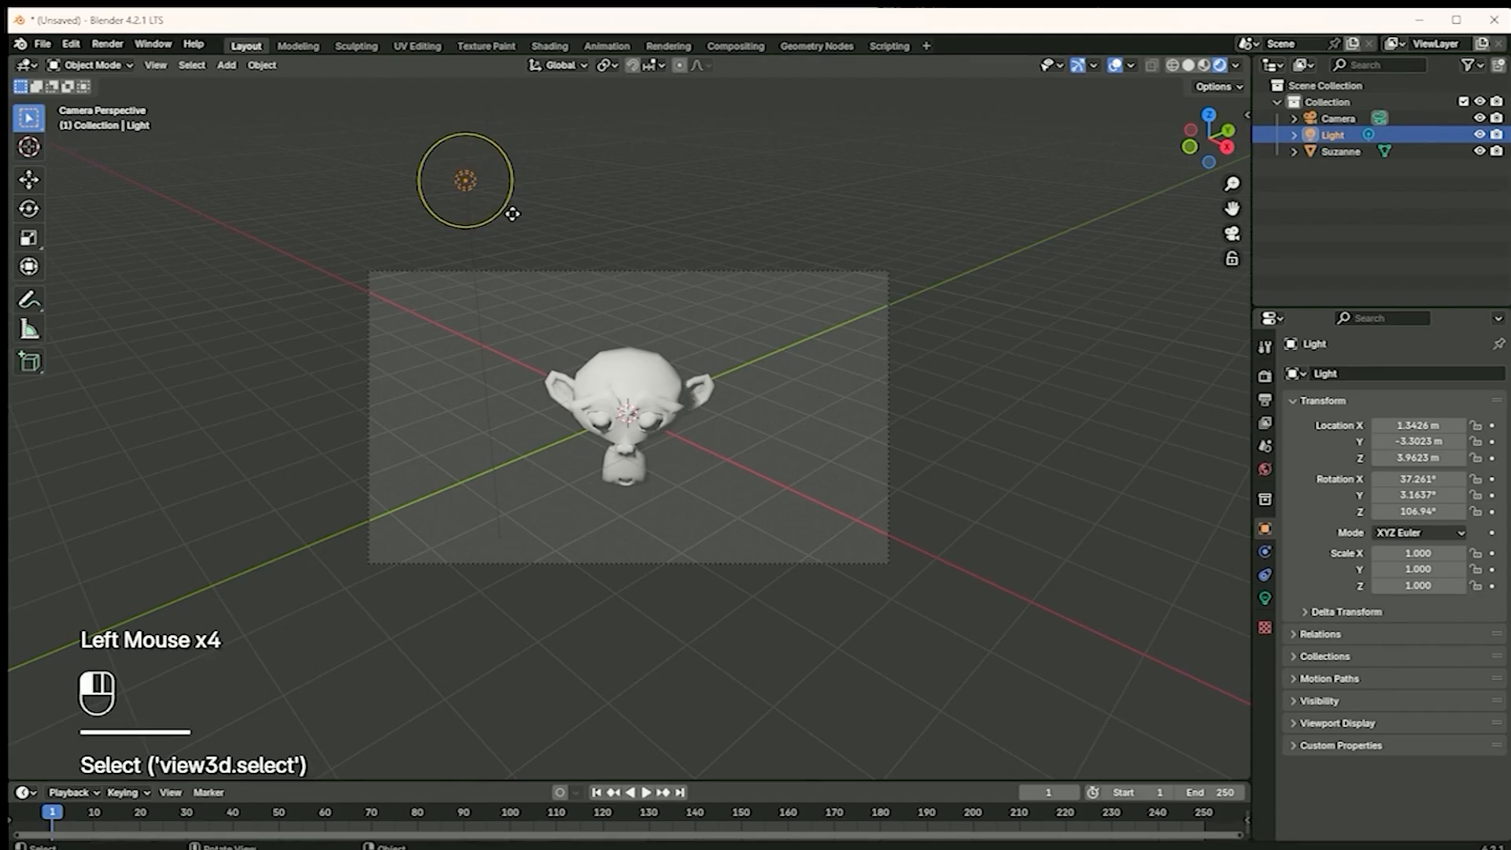
Duplicate the light and place the copy on the monkey's other side at about X 3.47 m, Y -1.09 m, Z 3.89 m
key("shift")
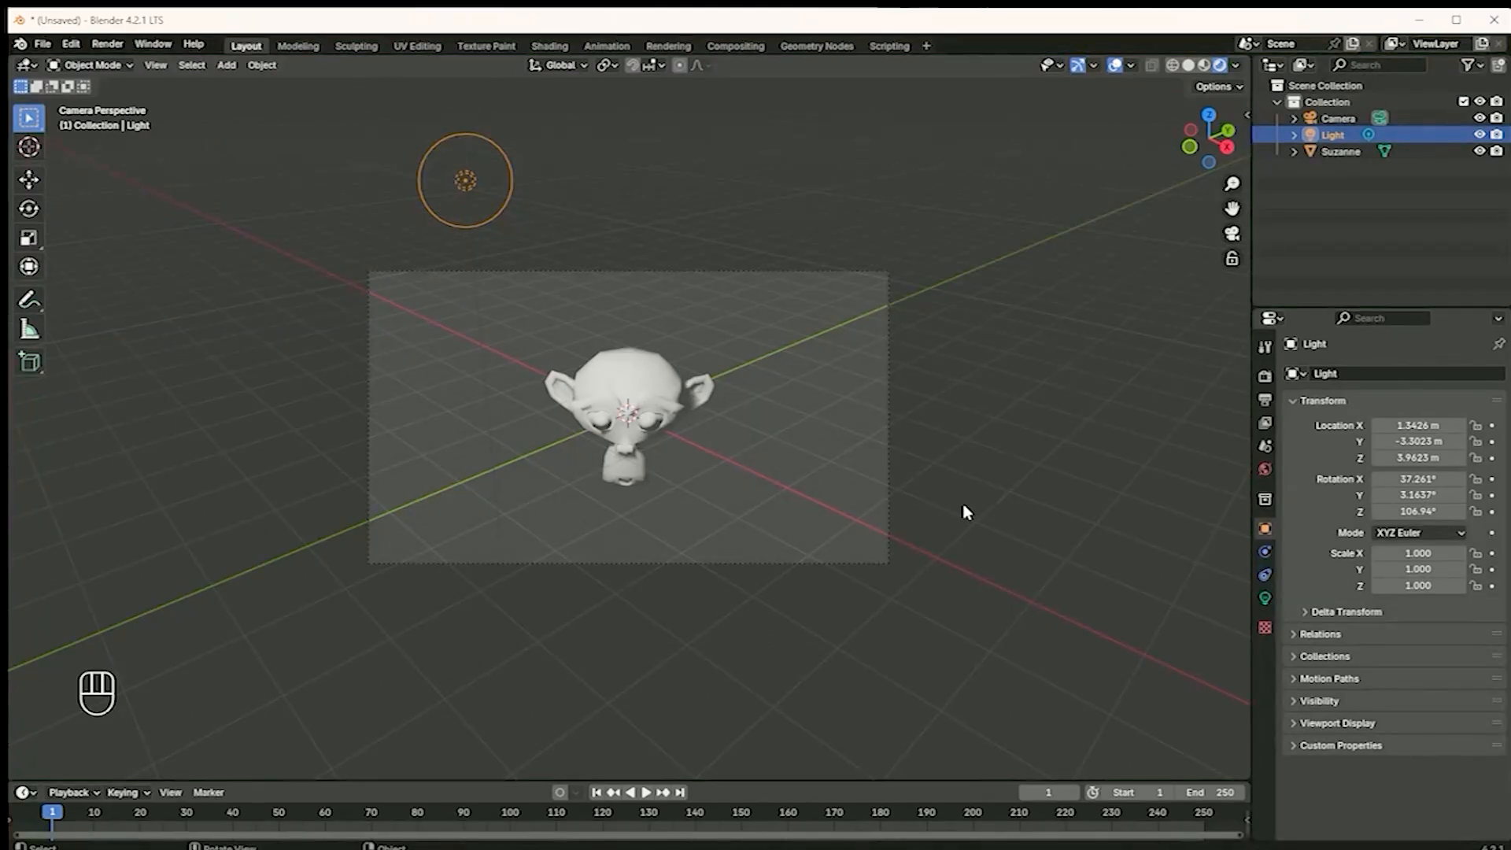
key("shift")
left_click(460, 191)
key("shift+d")
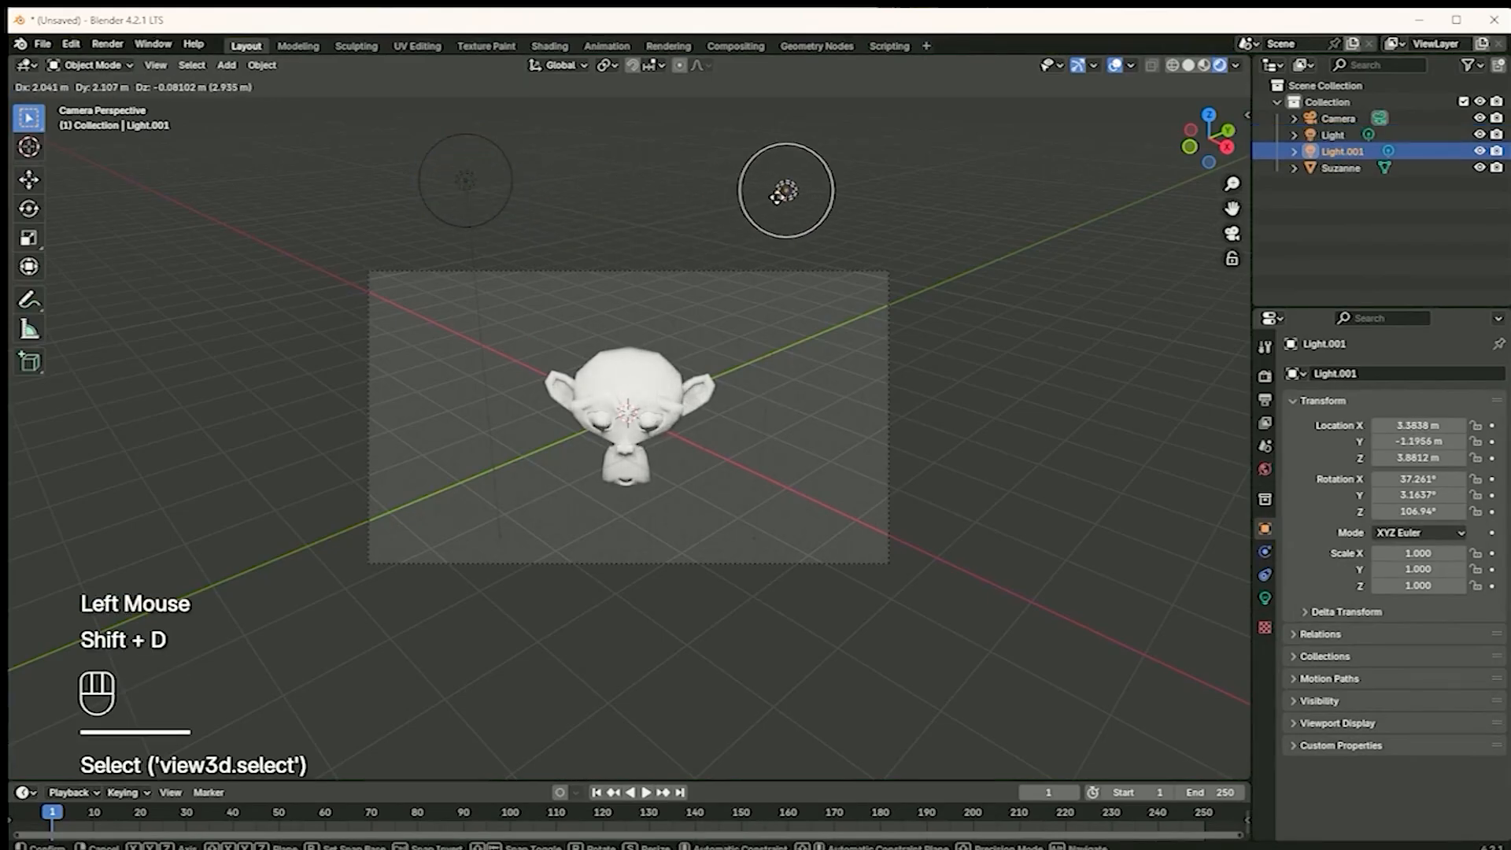
left_click(794, 195)
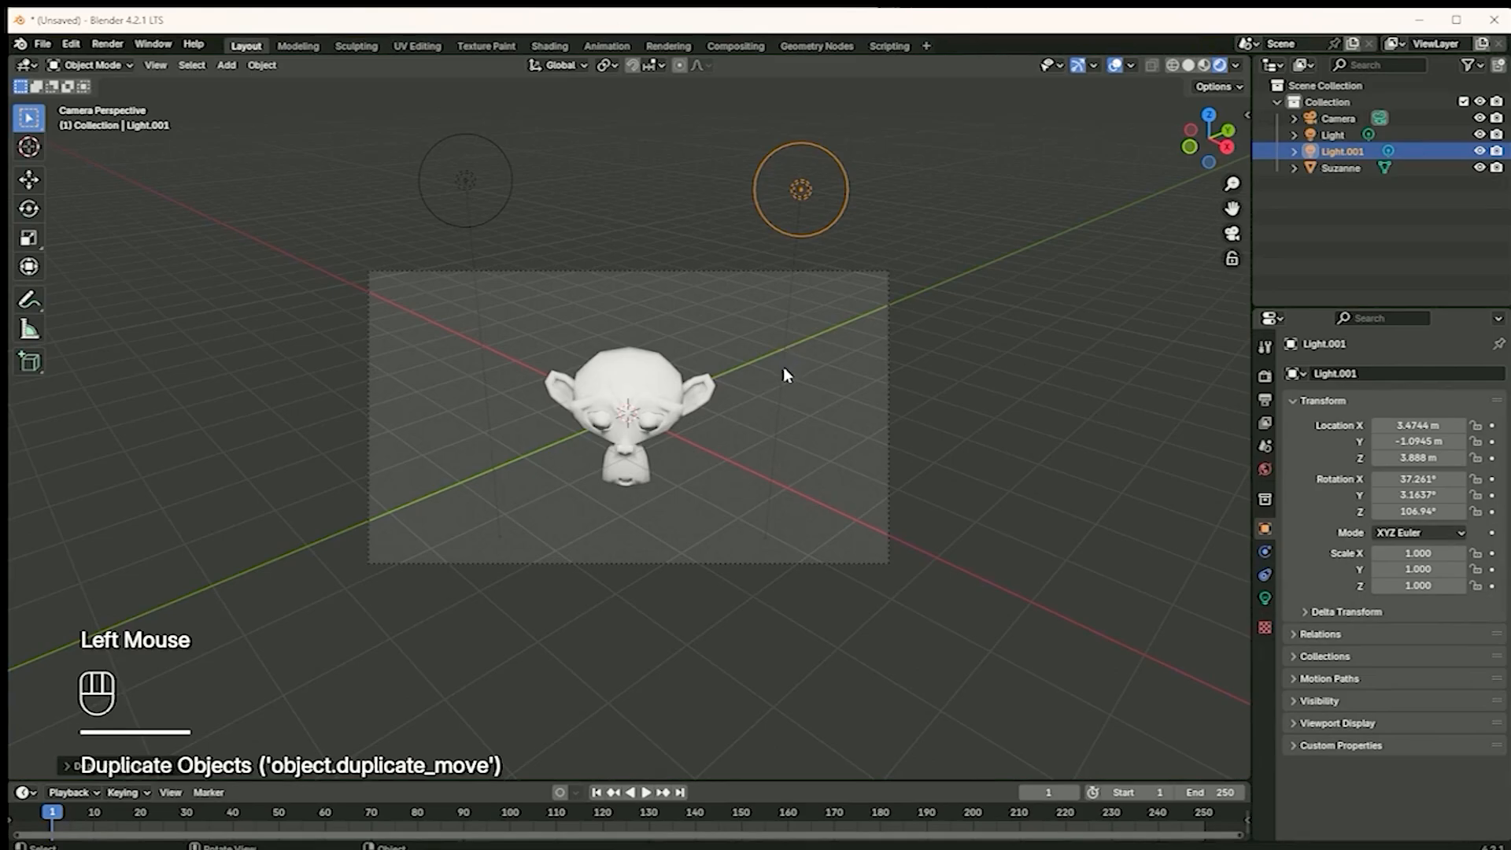
Leave the camera view and reduce the duplicated light's radius to about 0.196 m in the viewport
middle_click_drag(773, 386, 775, 385)
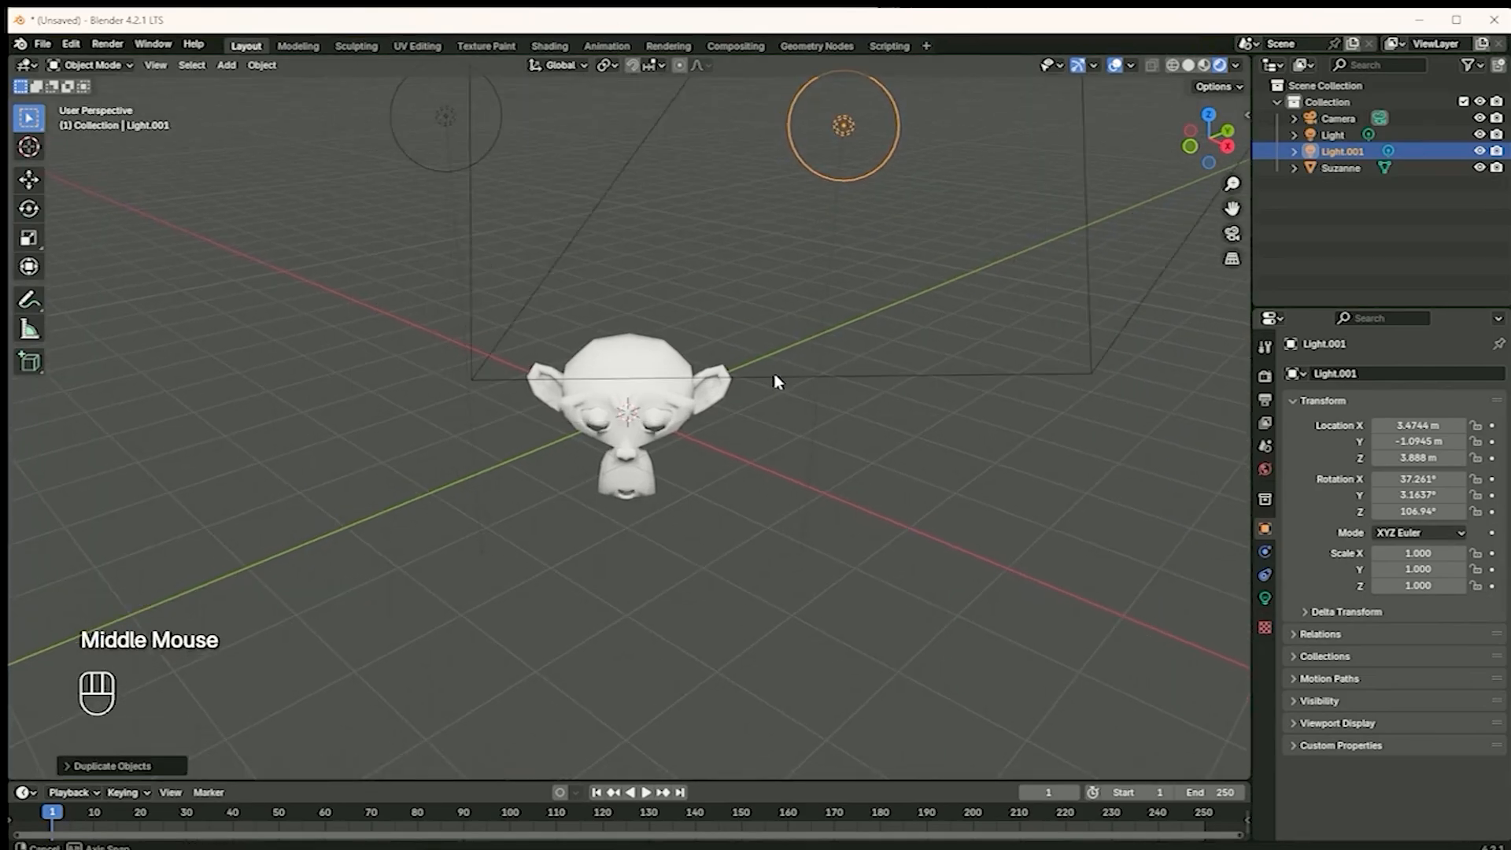
scroll(774, 385, "down", 2)
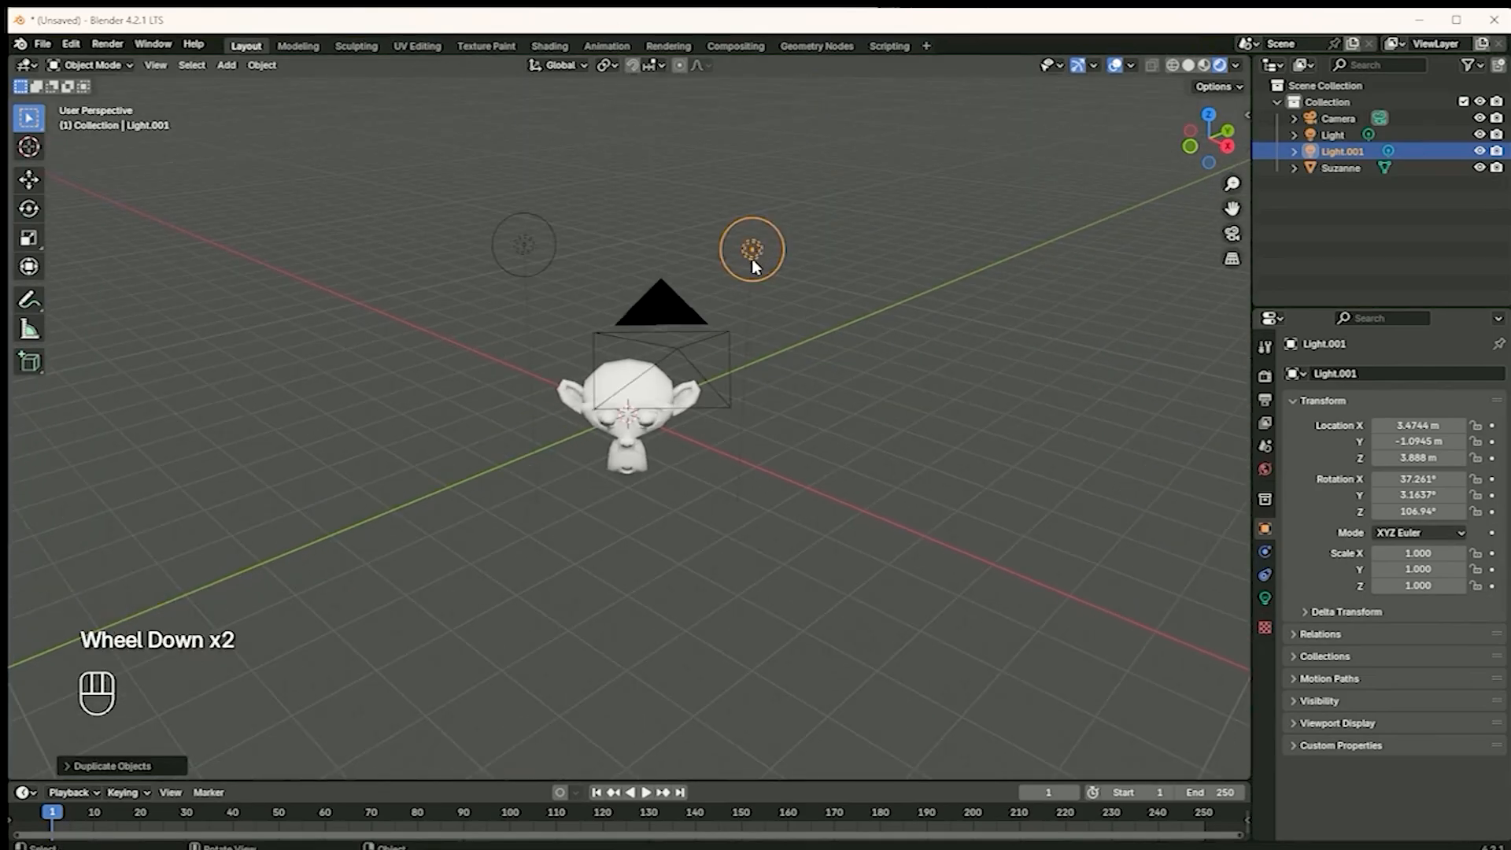
left_click_drag(751, 281, 750, 262)
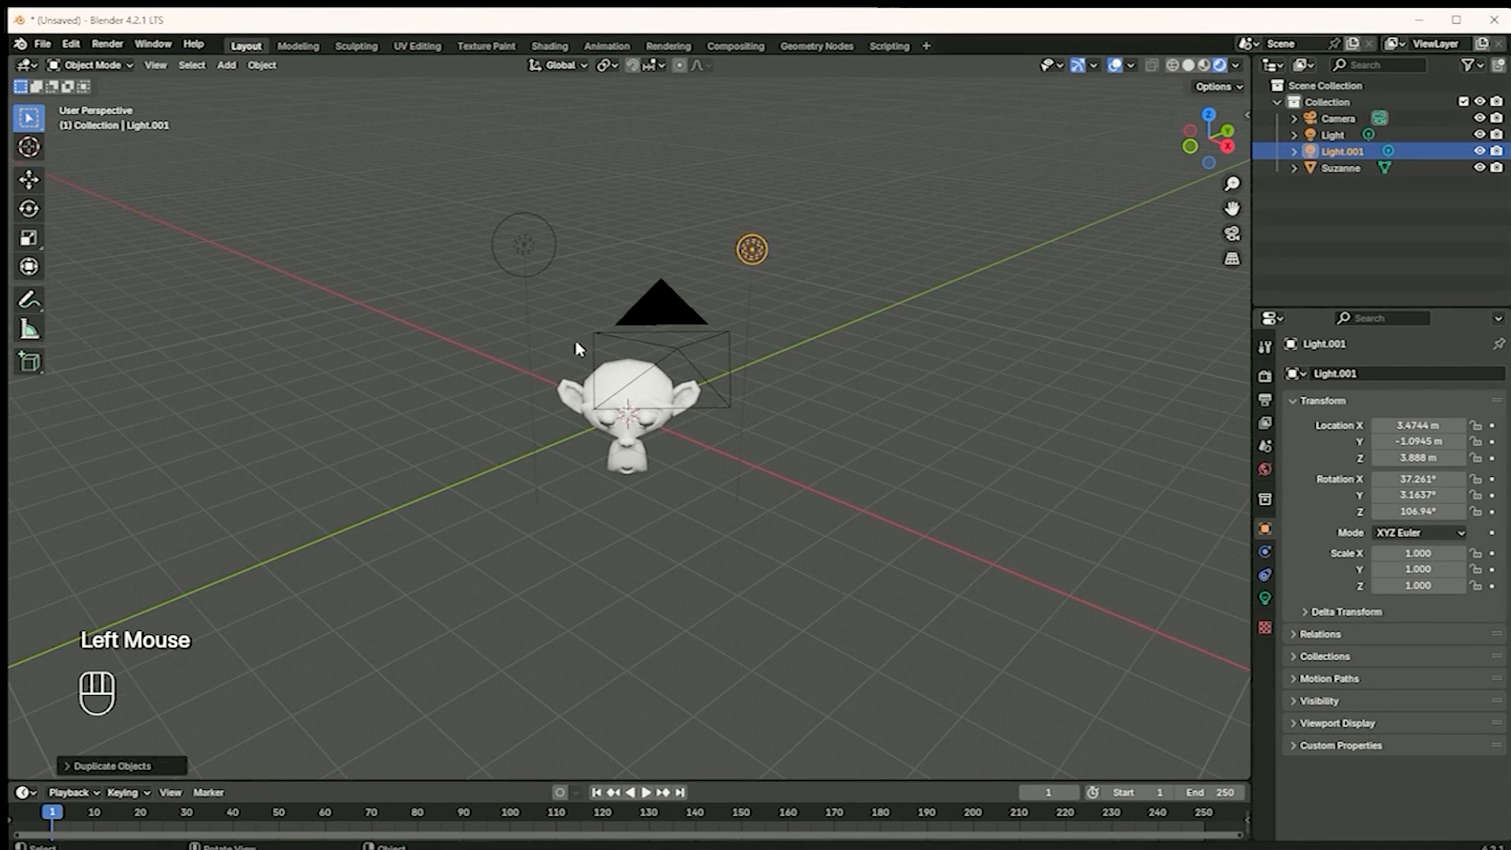
Reduce the original light's radius to about 0.244 m in its light settings and reselect the duplicated light
scroll(551, 229, "up", 1)
left_click(494, 197)
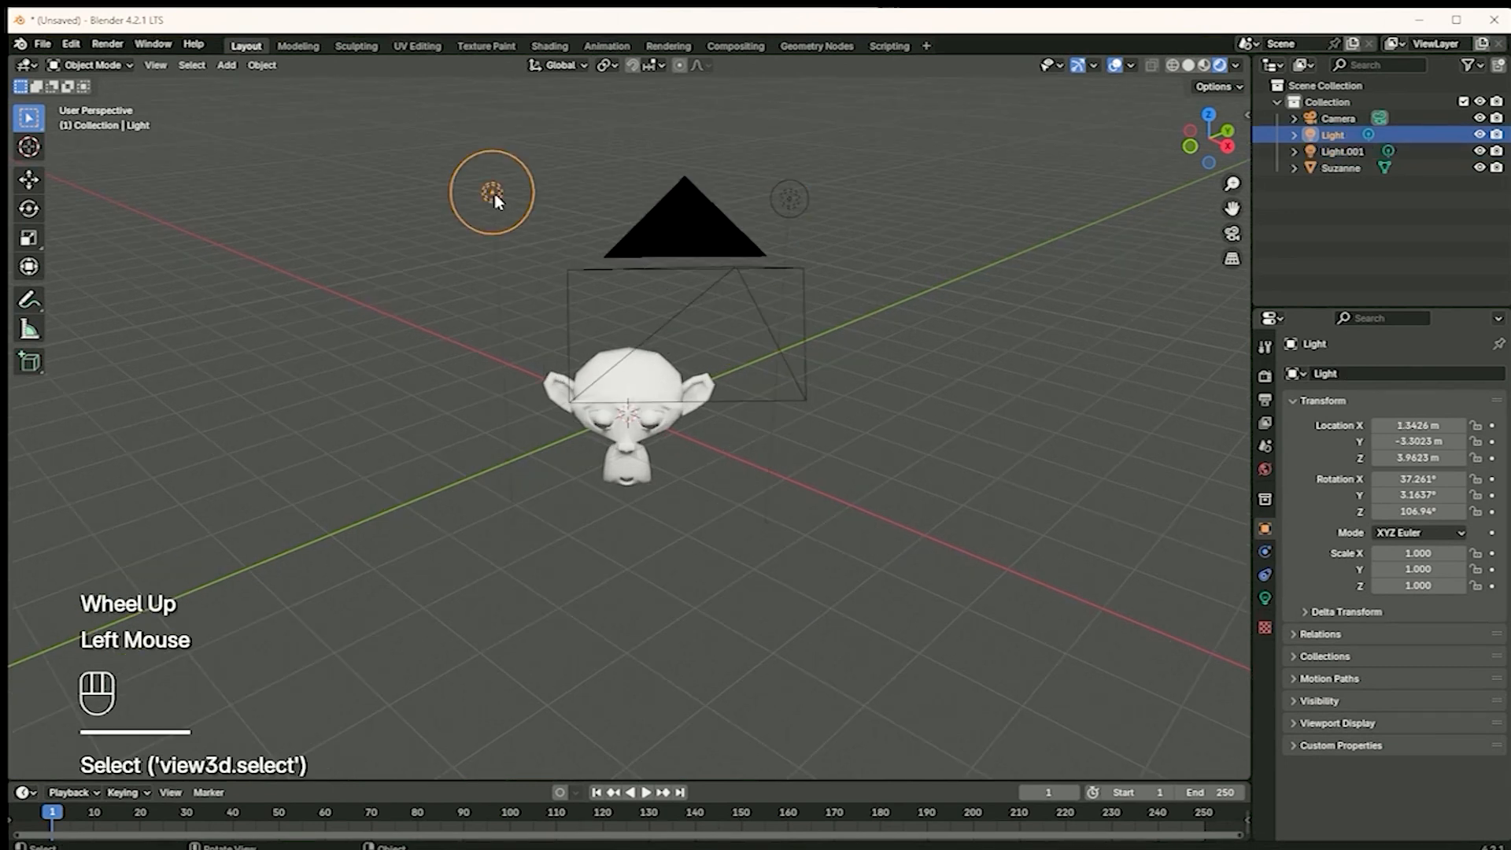
left_click_drag(503, 209, 495, 202)
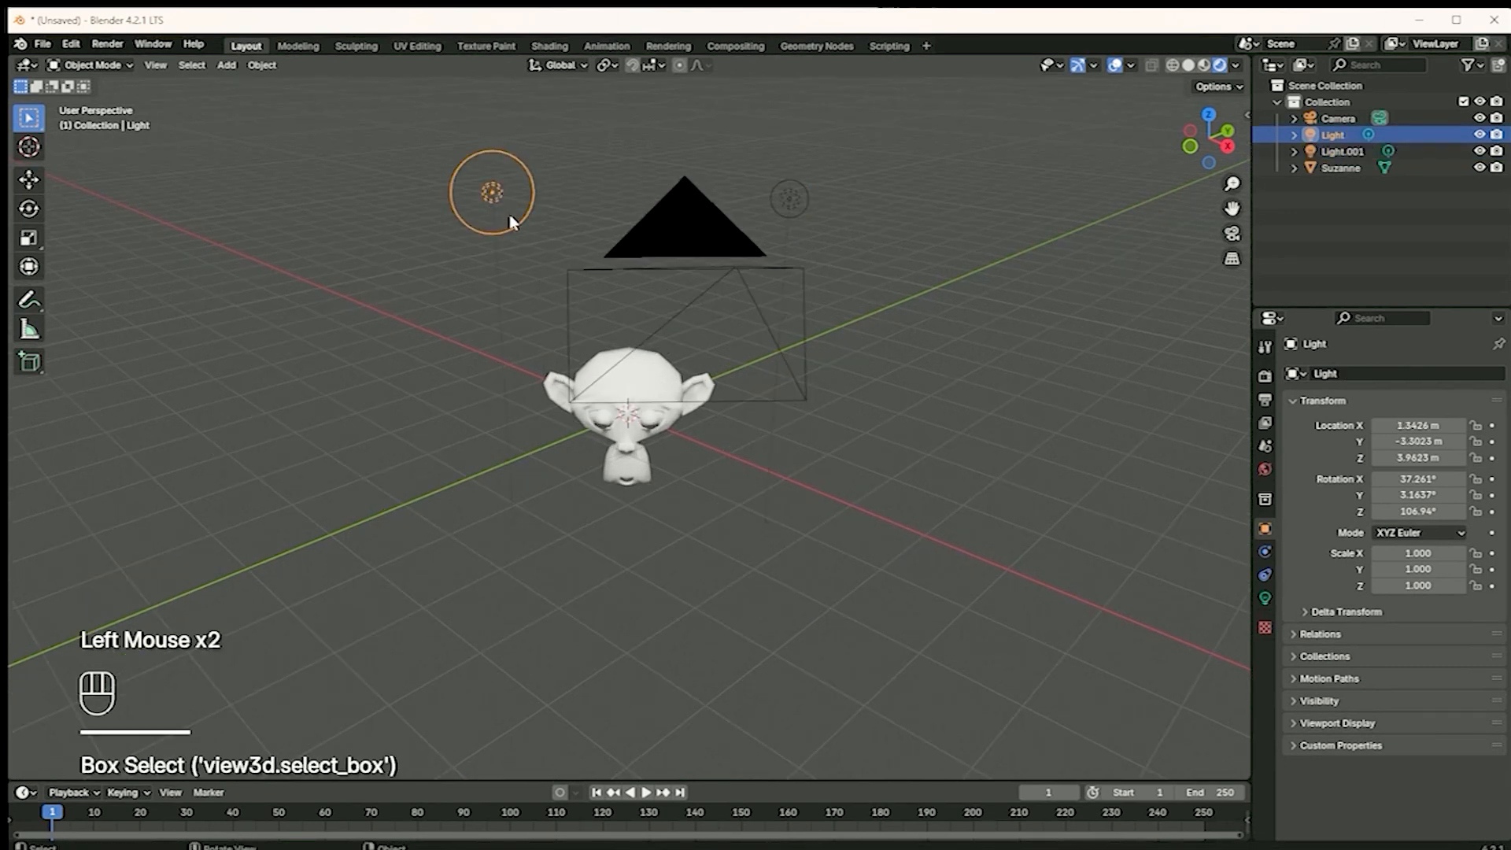
left_click(1264, 605)
left_click_drag(1415, 530, 1383, 532)
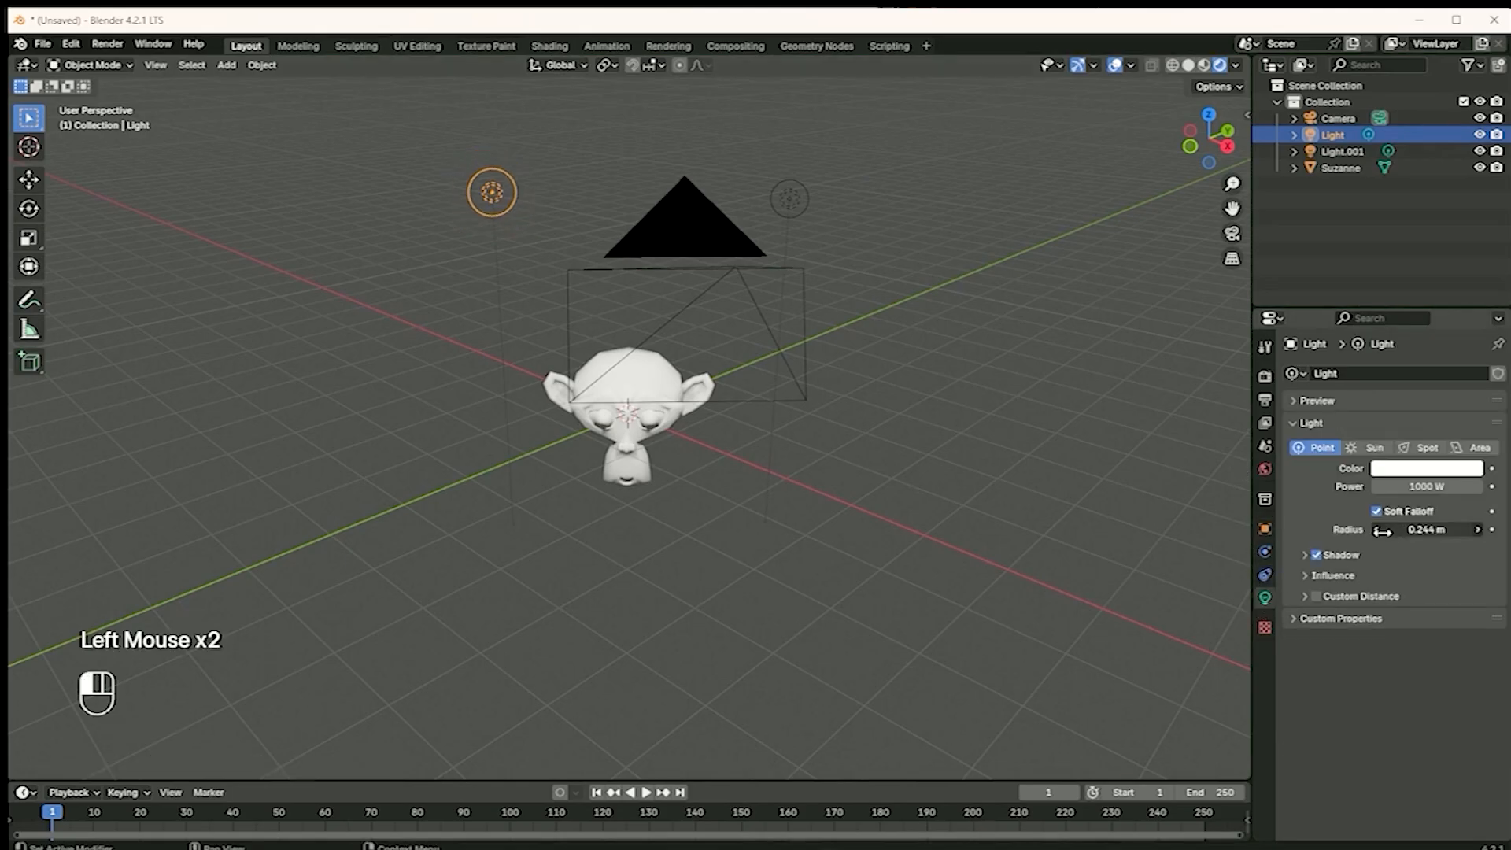
left_click(793, 201)
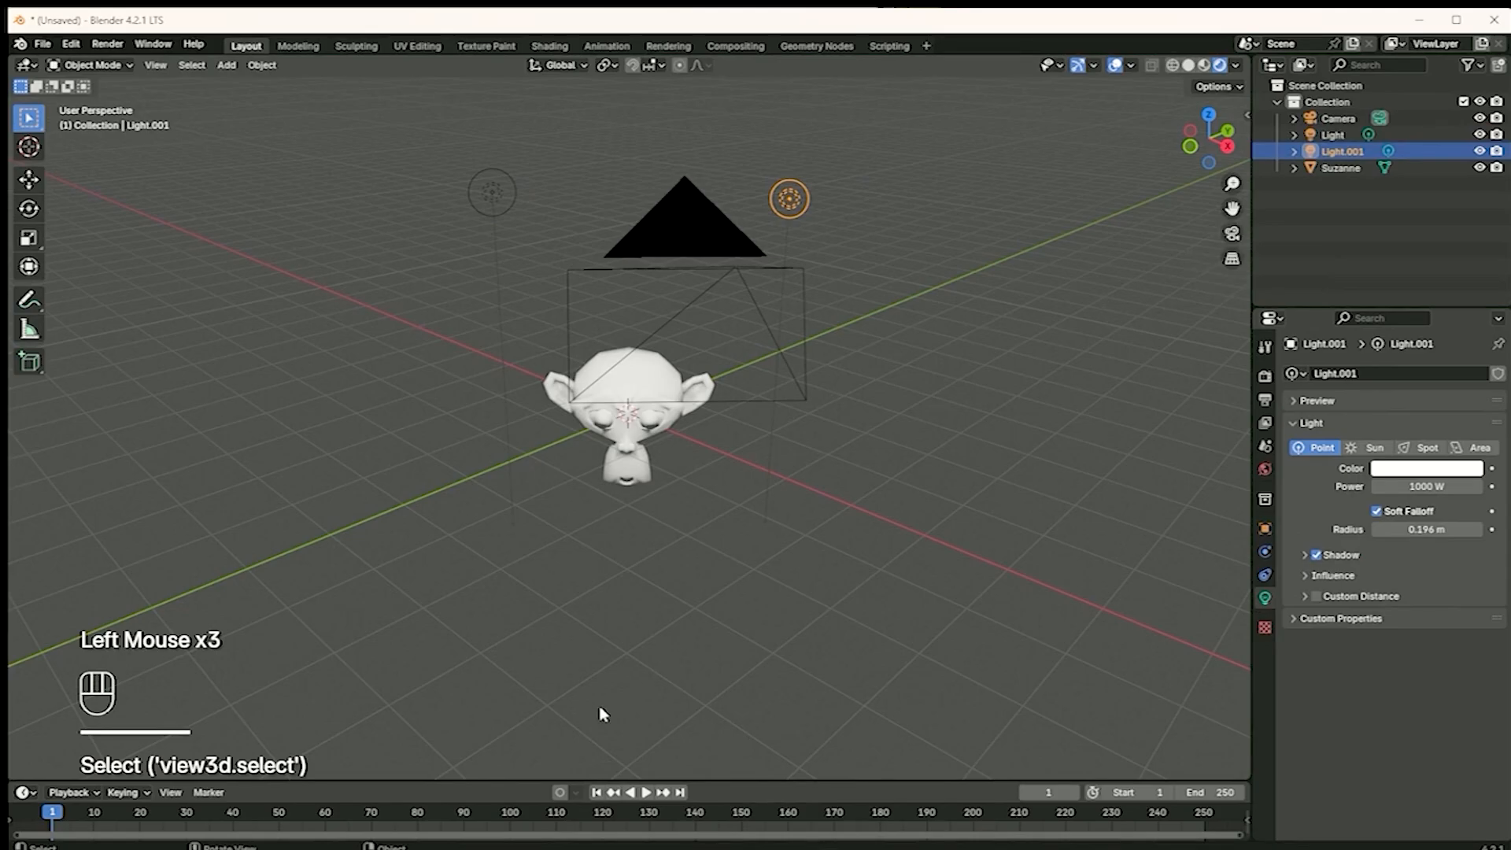
Split the 3D viewport horizontally into an upper rendered view and a lower solid MatCap view
left_click_drag(584, 782, 642, 658)
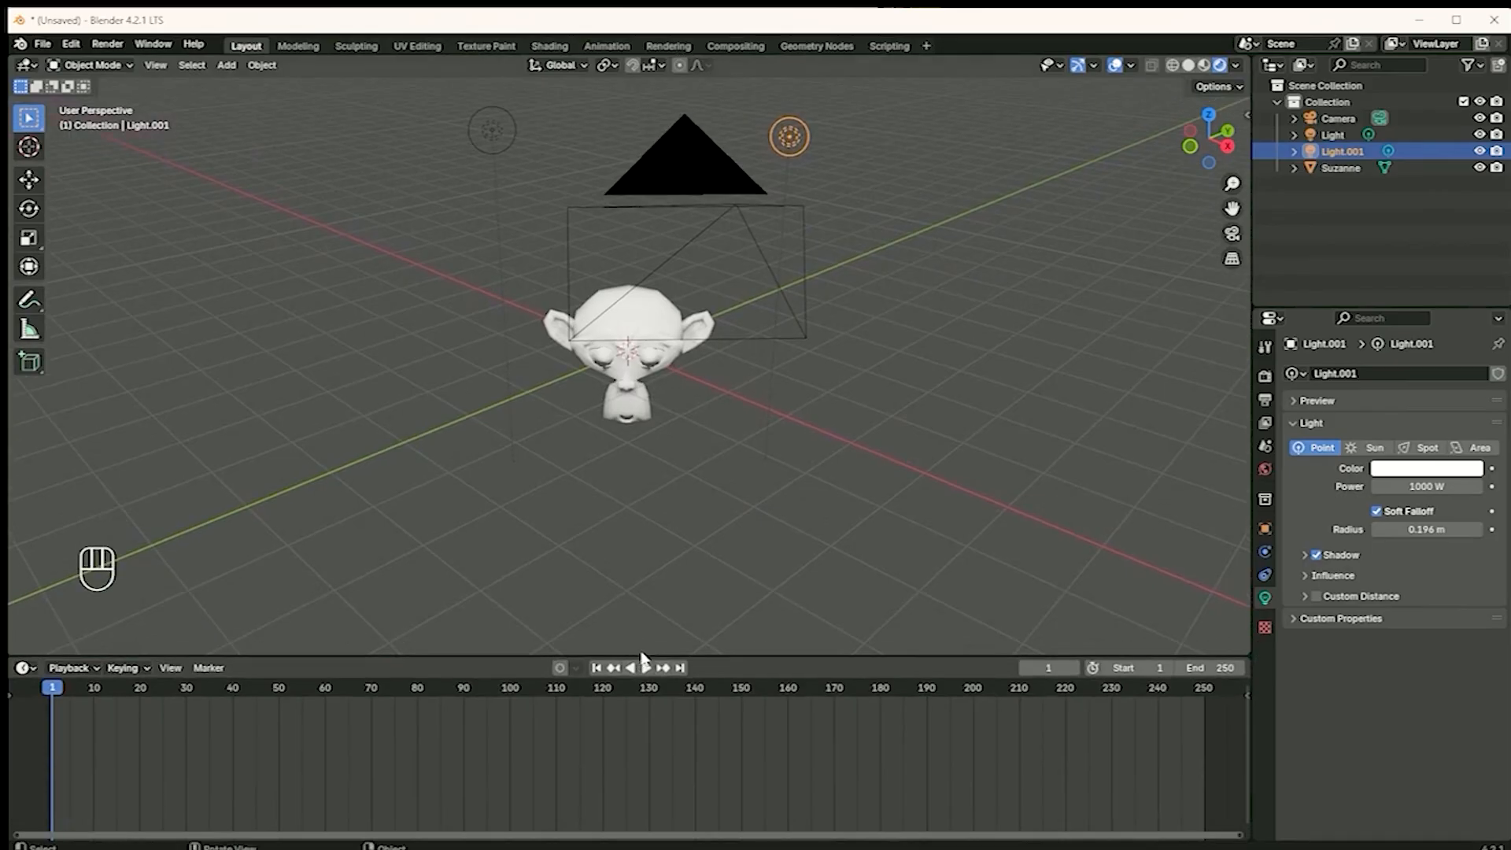
right_click(644, 657)
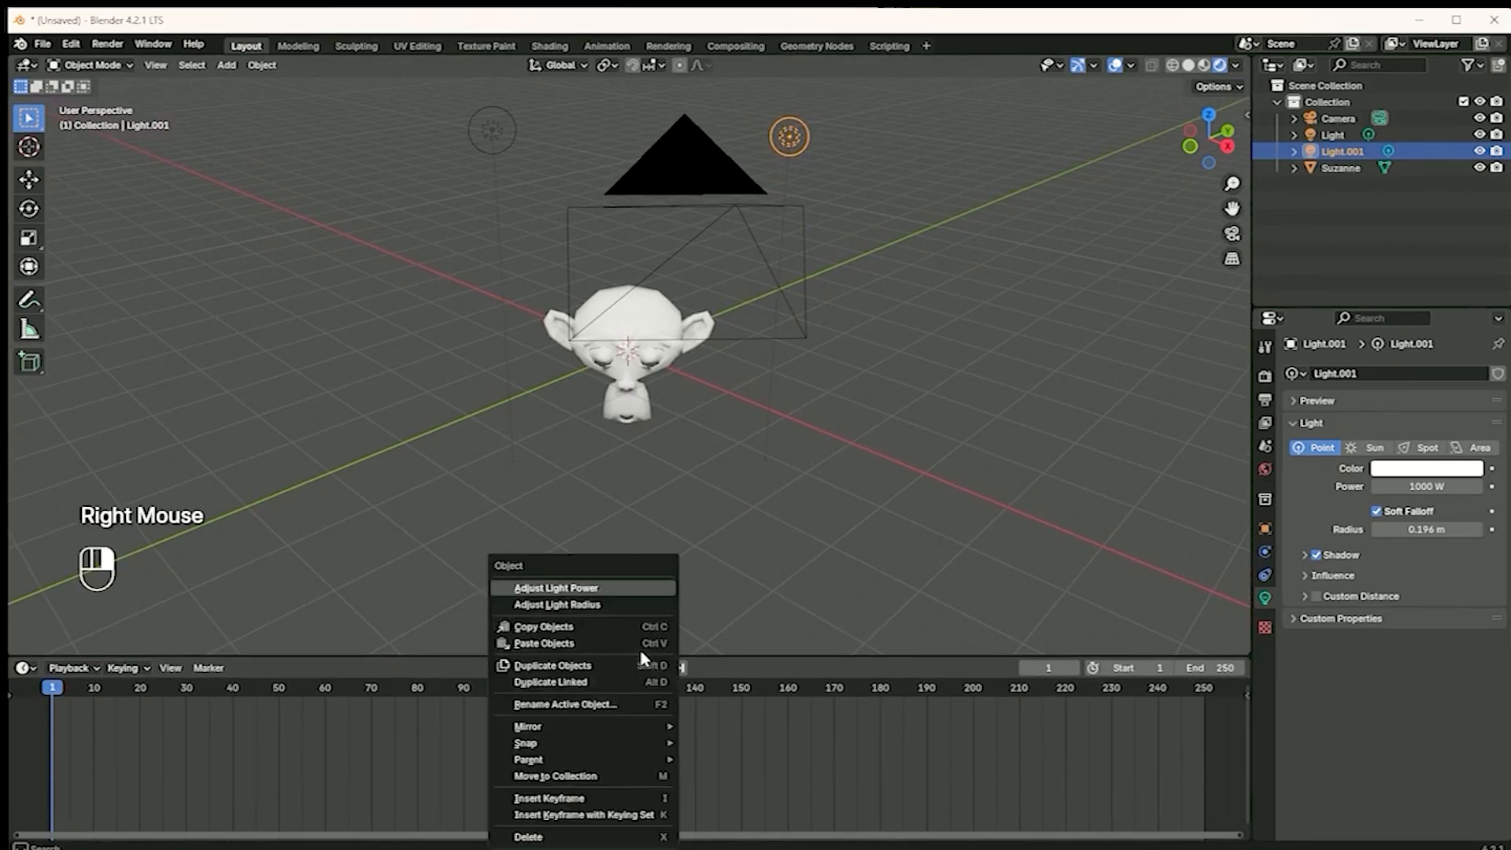
right_click(859, 656)
left_click(825, 675)
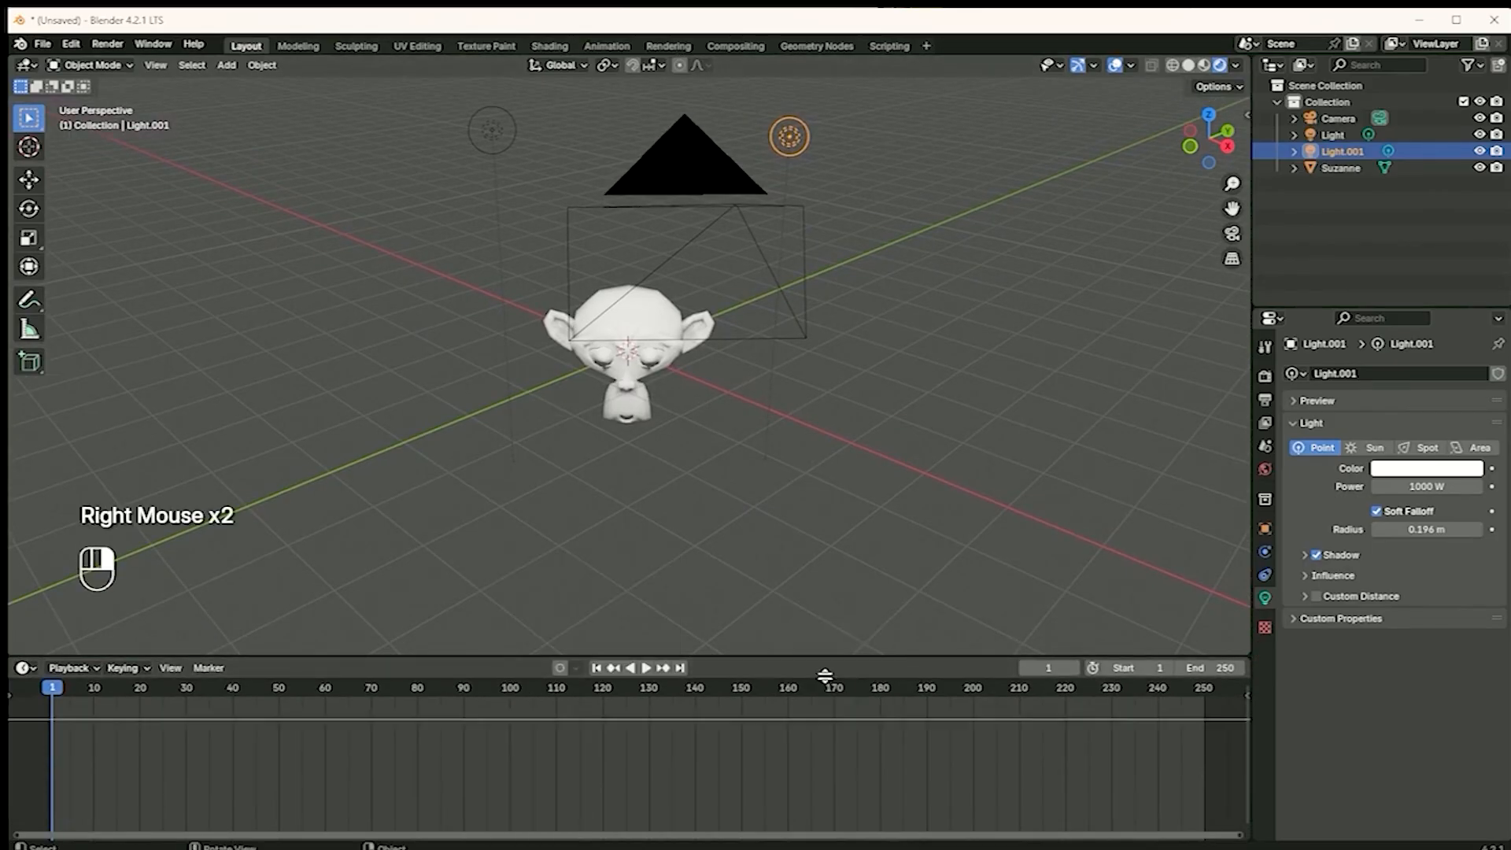
left_click(803, 489)
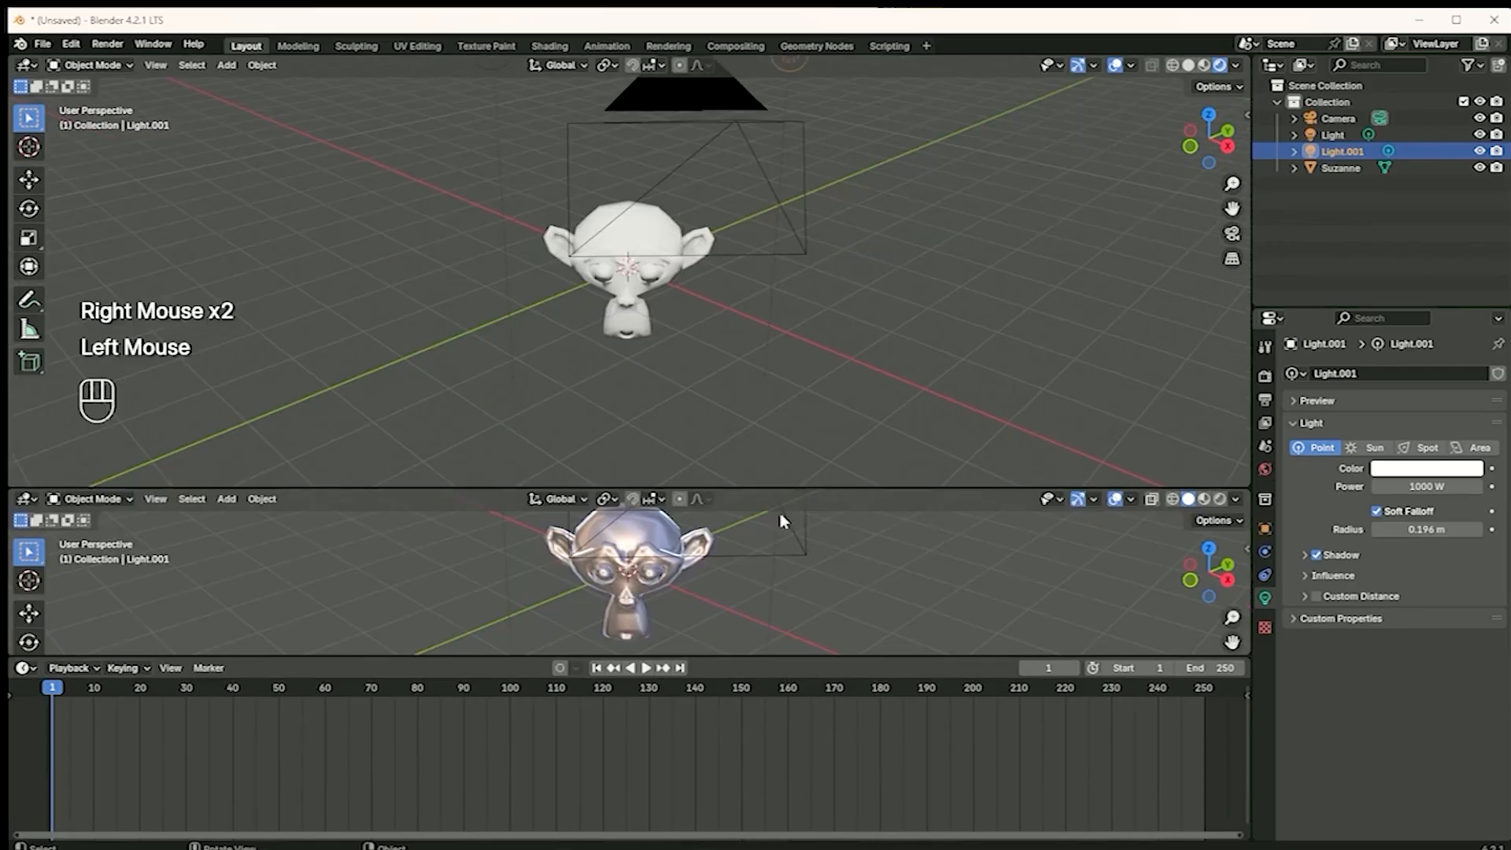
Shrink the timeline to its header so that the lower viewport gets more height, and fit the monkey and both lights in it
left_click_drag(720, 654, 713, 840)
scroll(678, 648, "down", 3)
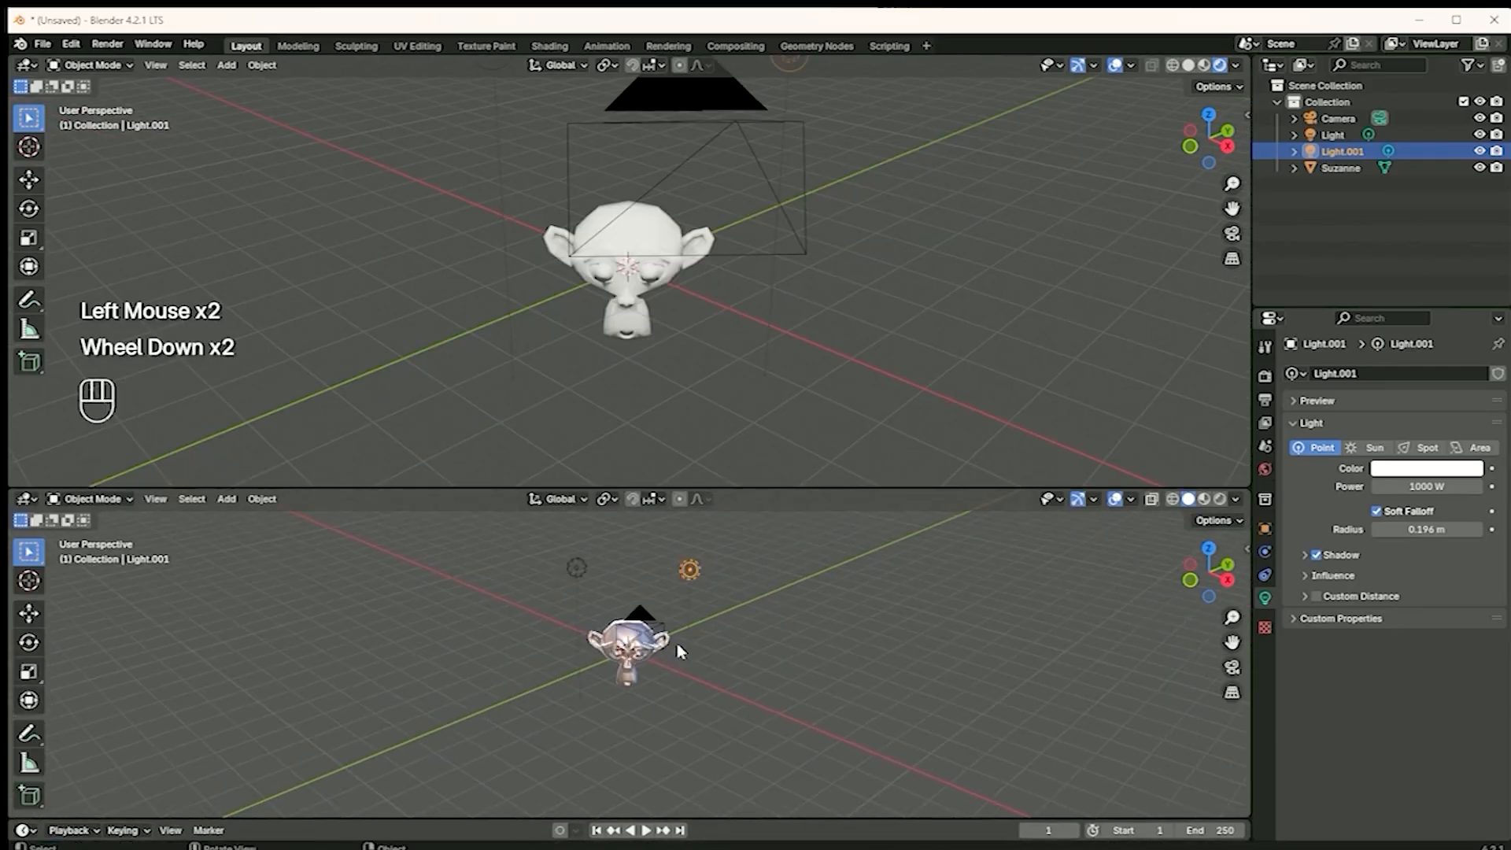
scroll(654, 657, "up", 1)
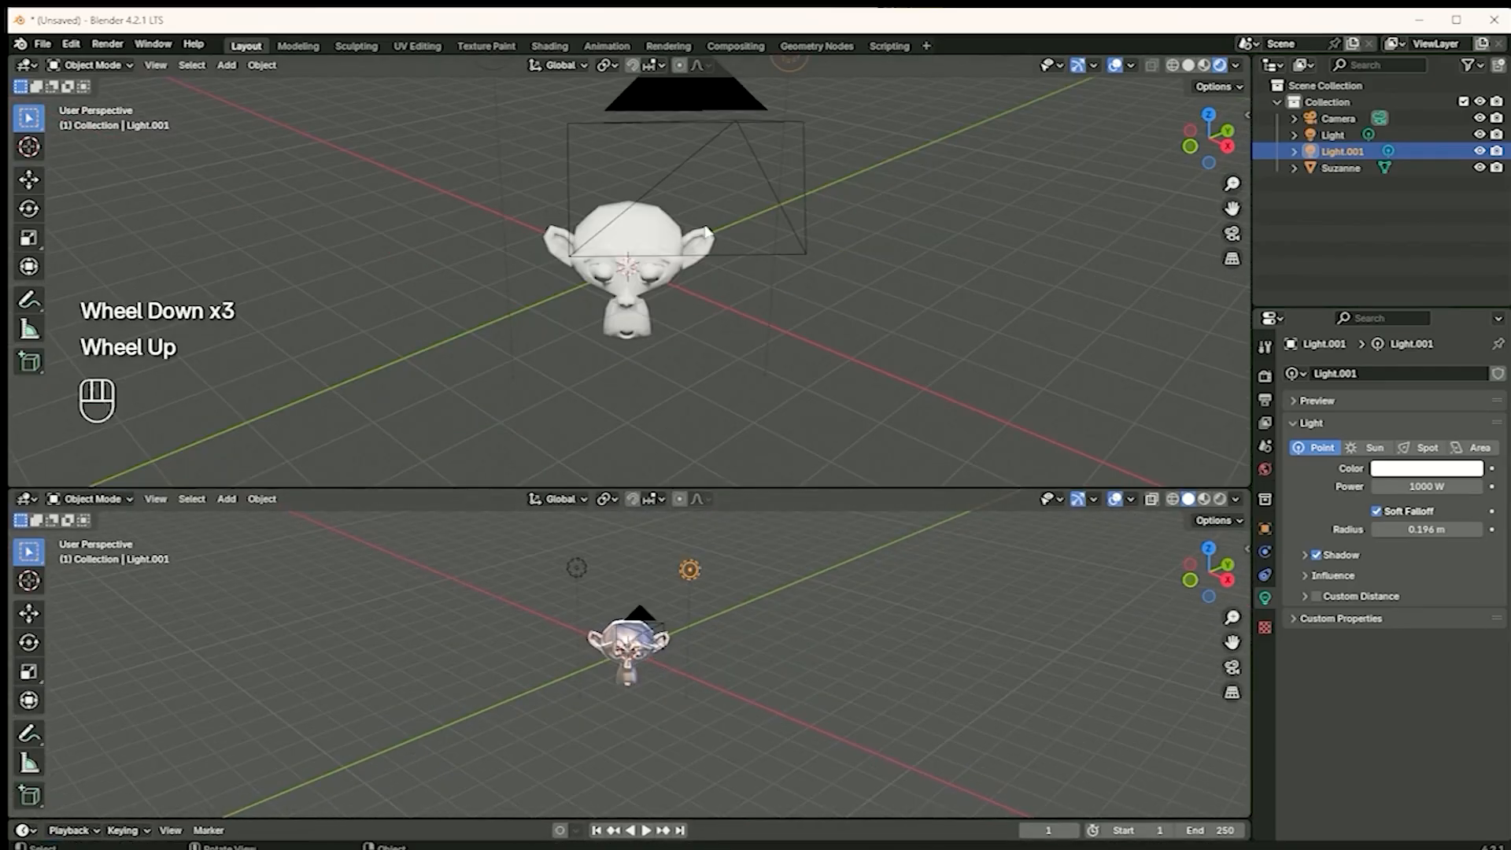
Show the rendered viewport through the camera and replace the solid viewport's shiny MatCap with plain grey lighting on the monkey
left_click(1232, 233)
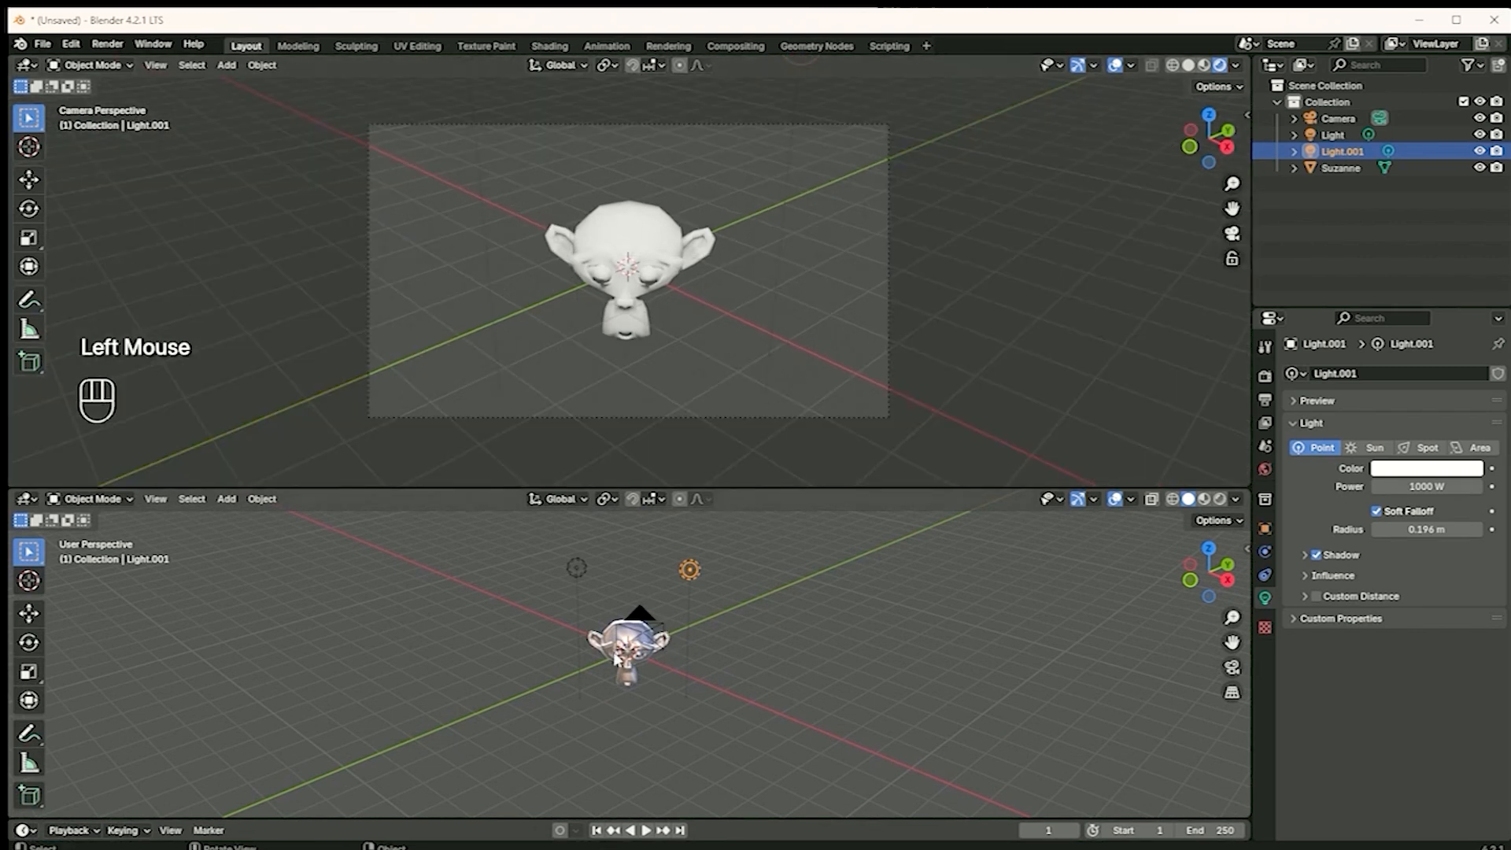
left_click(1234, 499)
left_click(1221, 139)
left_click(930, 194)
scroll(681, 670, "up", 2)
scroll(685, 622, "down", 2)
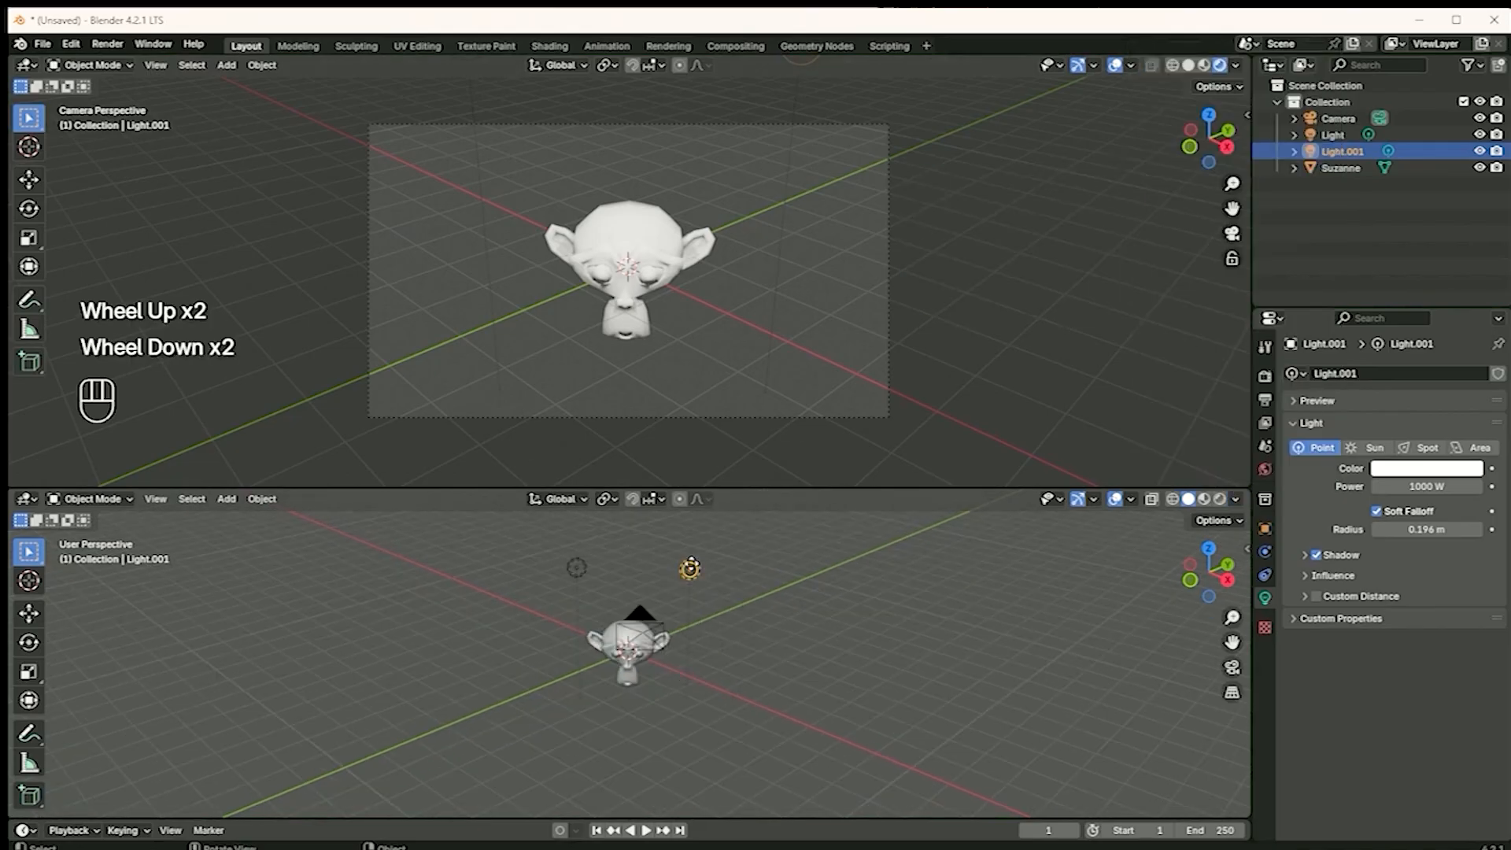
Lower the duplicated light to beside the monkey's head and shift the original light on the other side
left_click(692, 561)
key("g")
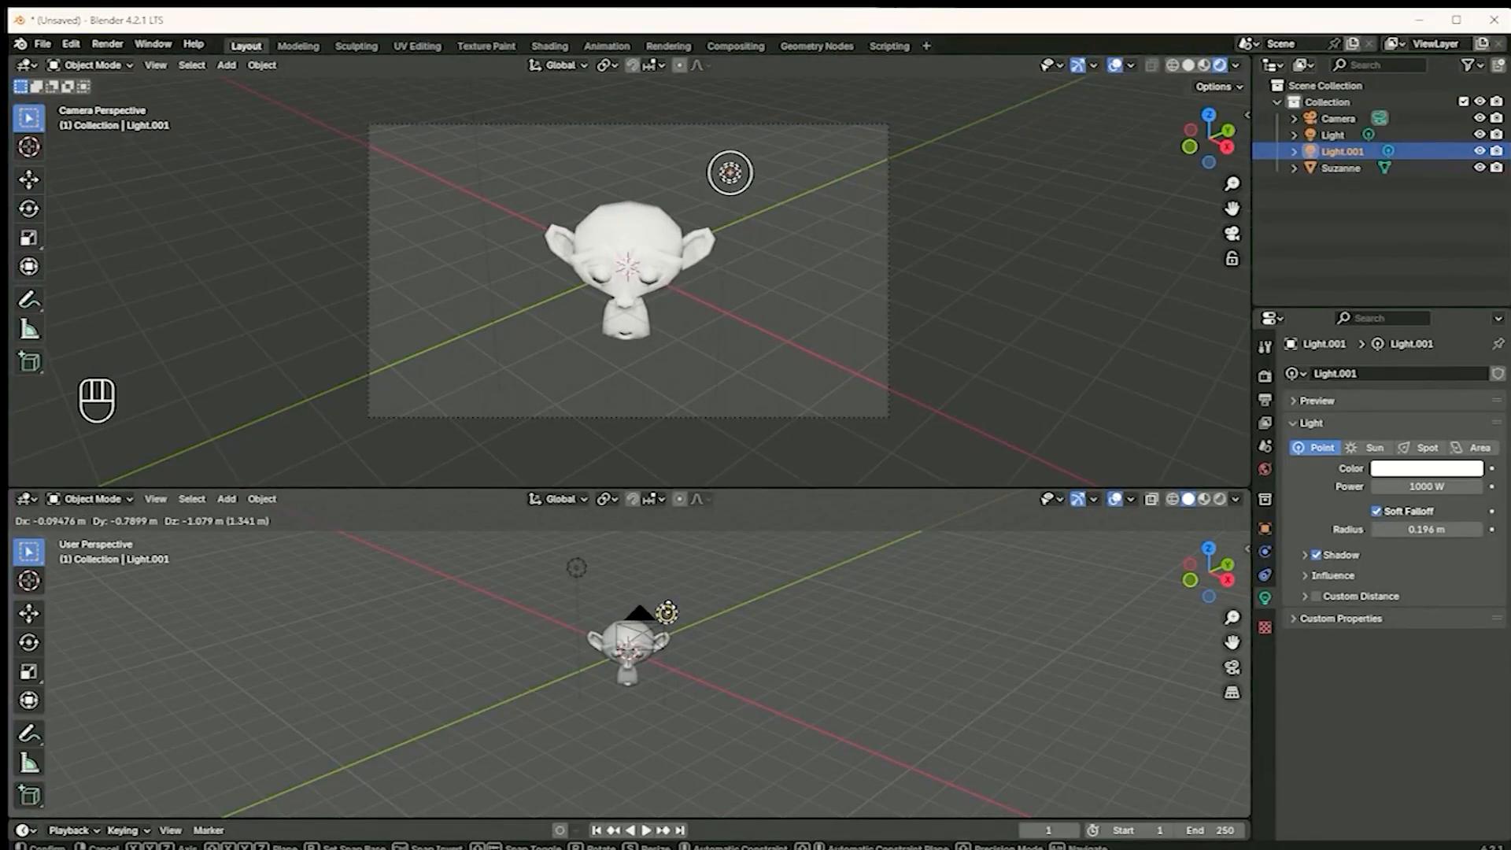
left_click(674, 610)
double_click(577, 569)
key("g")
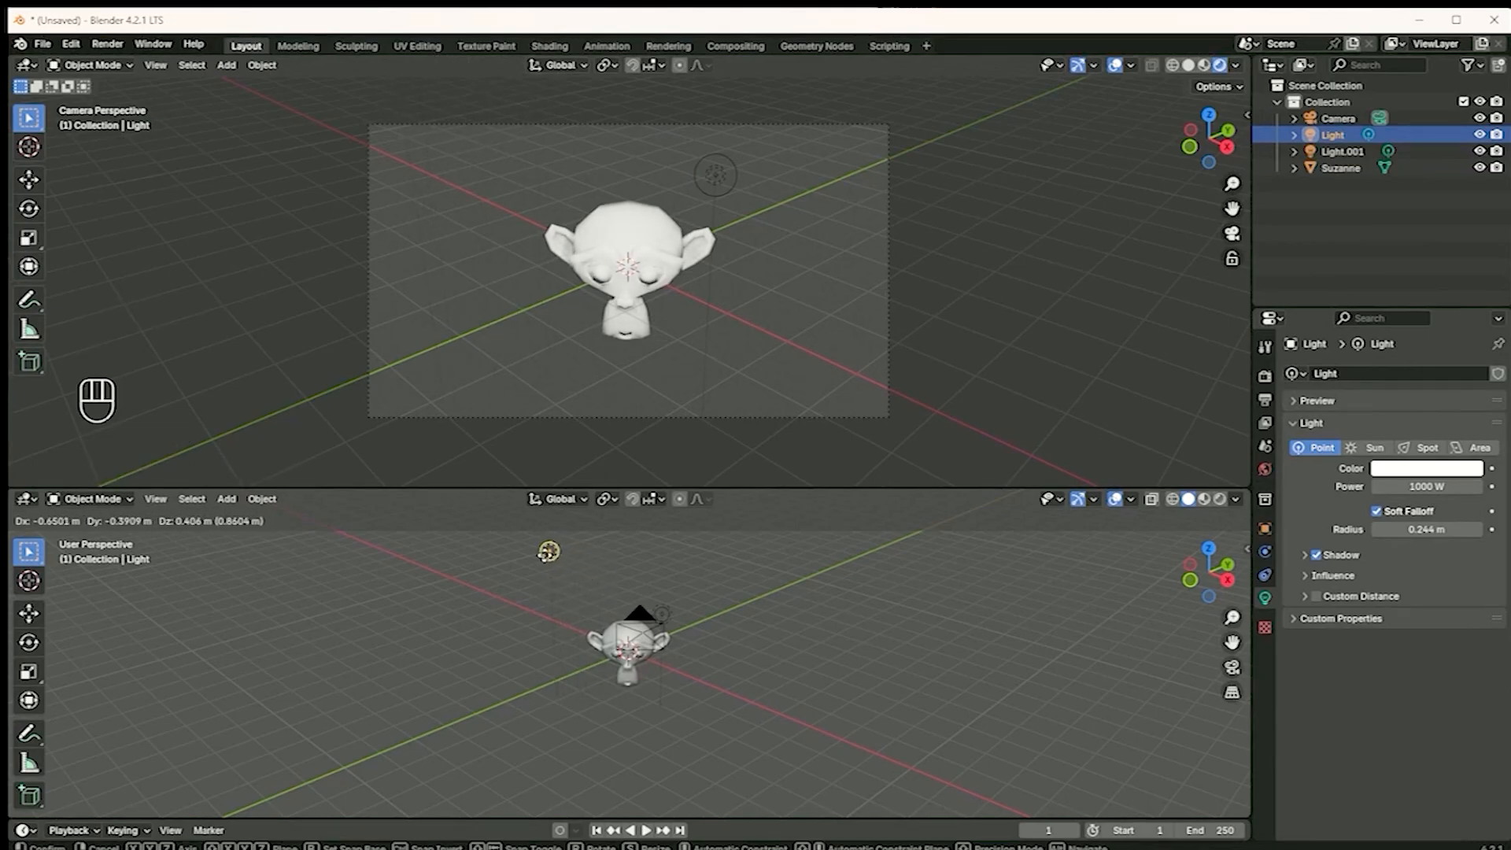
left_click(619, 686)
Move the duplicated light out to the side of the monkey opposite the original light
middle_click_drag(673, 744, 639, 749)
left_click(637, 747)
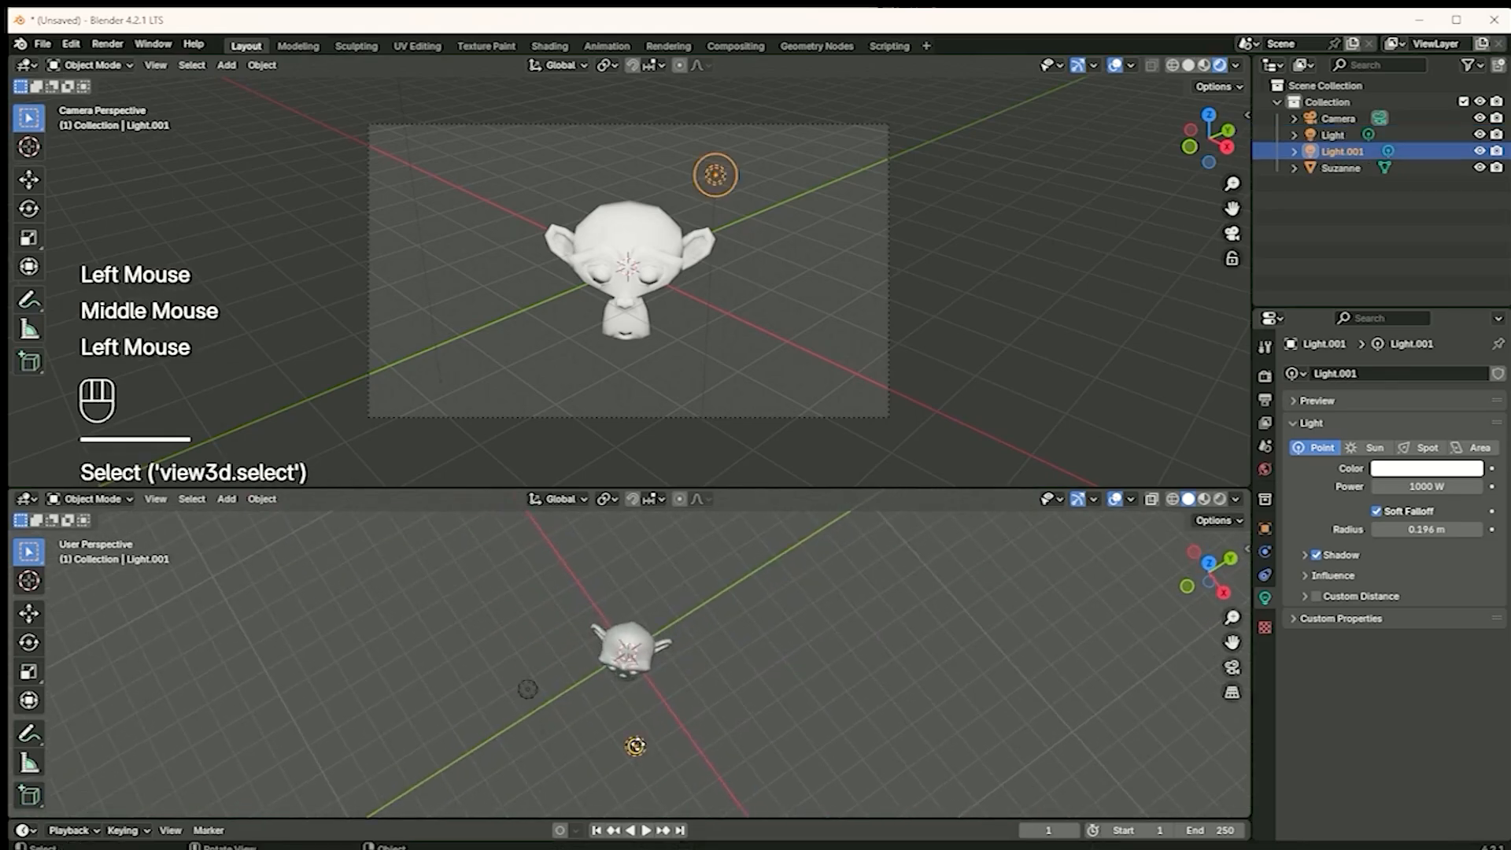
key("g")
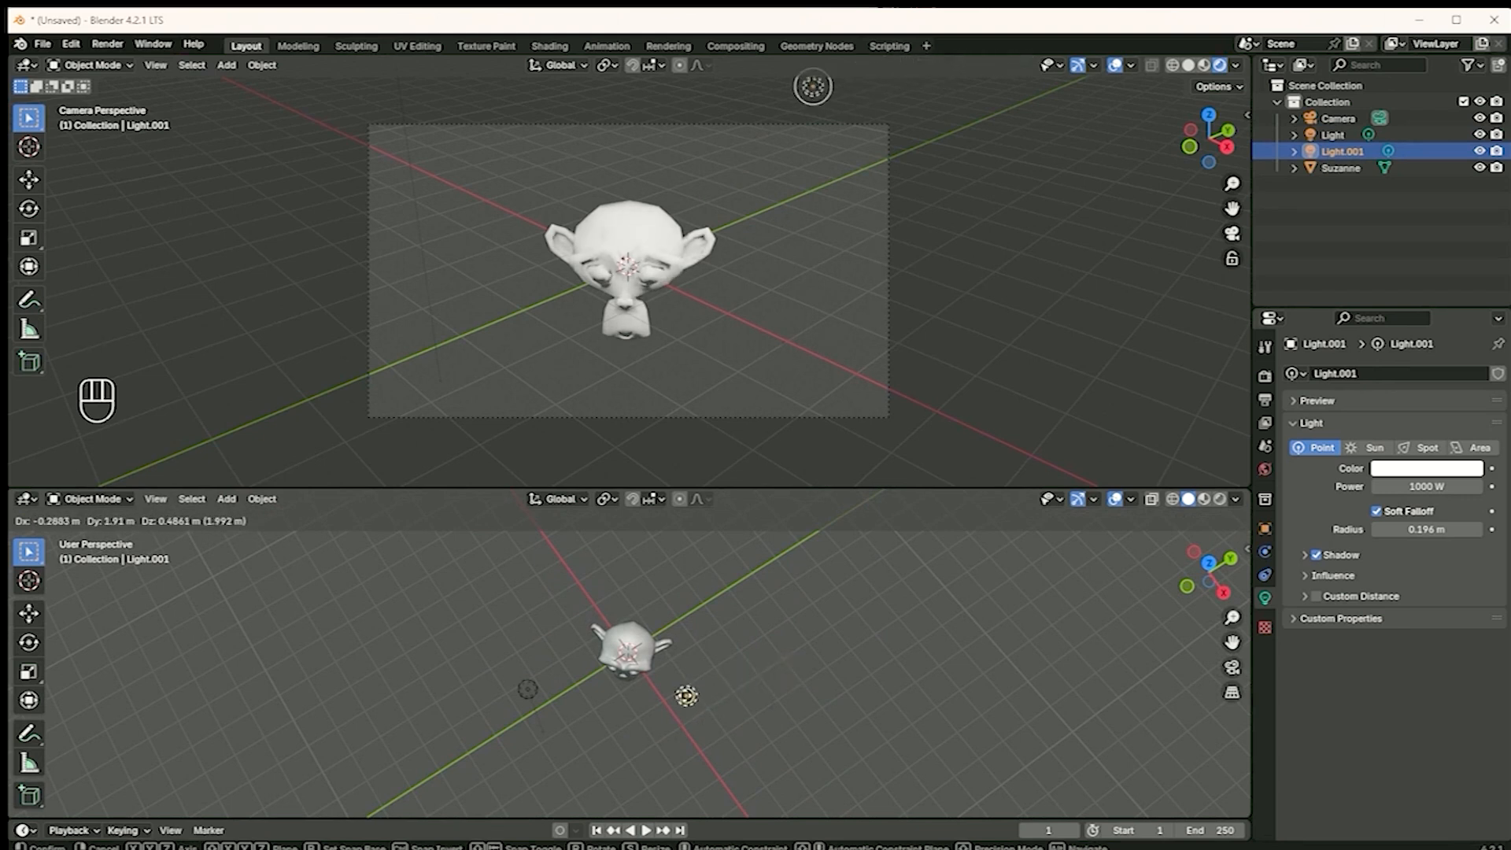
left_click(731, 689)
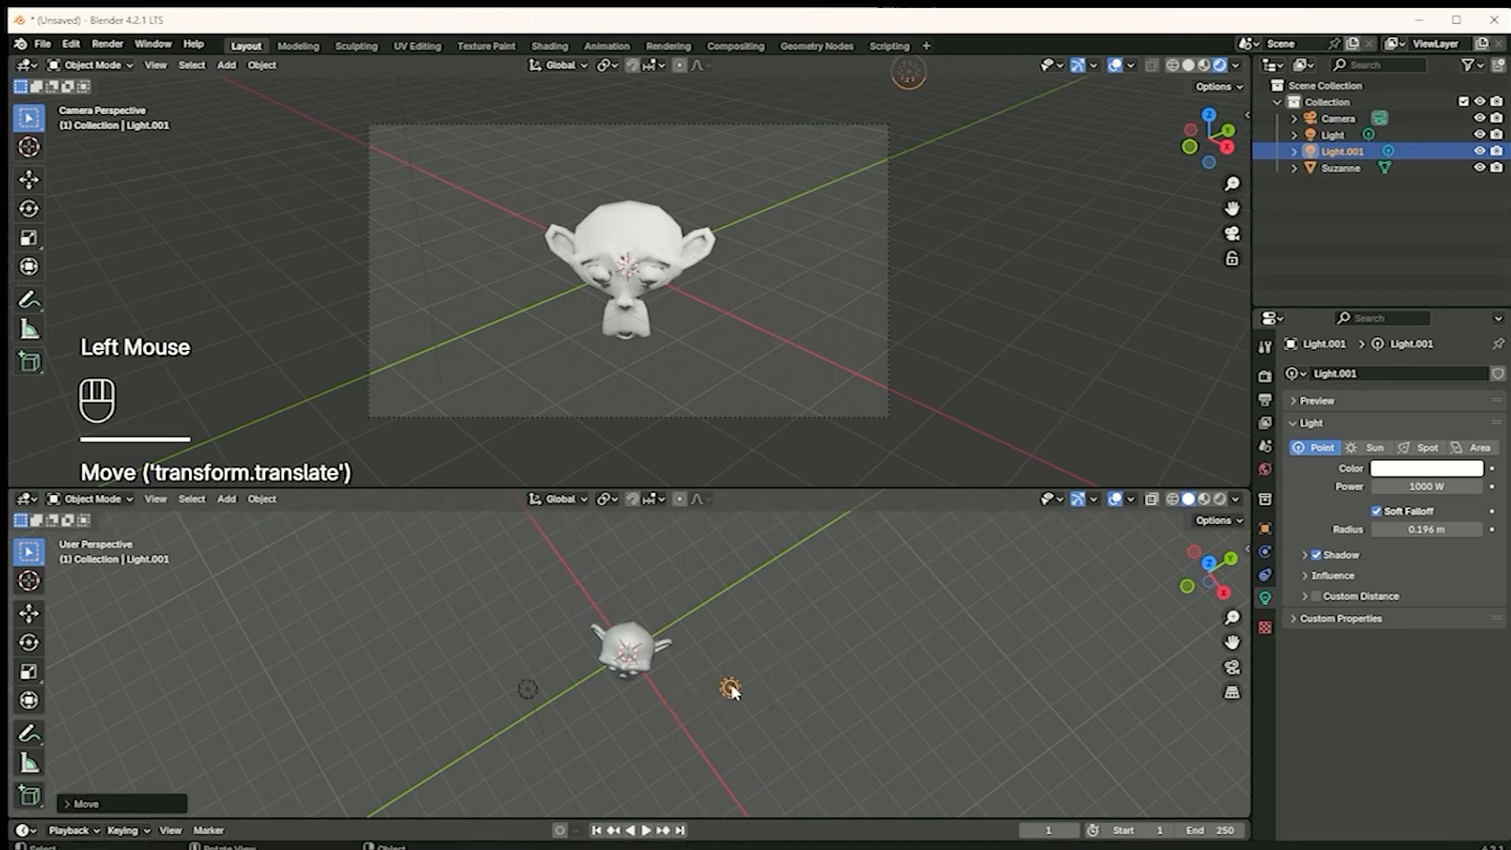
Reposition the original light in small moves, placing it farther back beside the monkey
left_click(529, 681)
key("g")
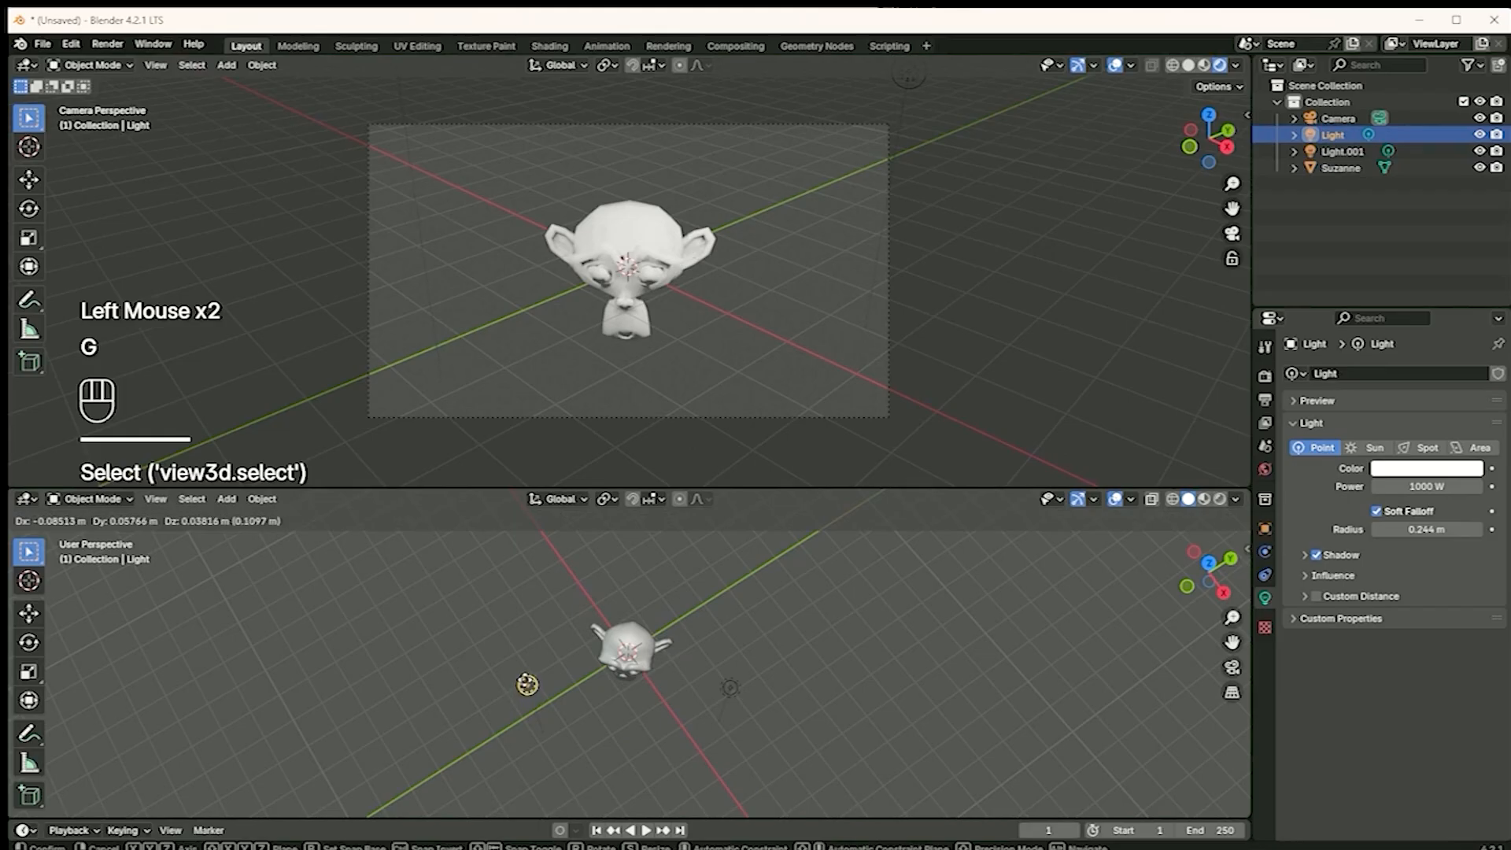
key("g")
left_click(527, 684)
key("g")
left_click(529, 690)
left_click(529, 662)
key("g")
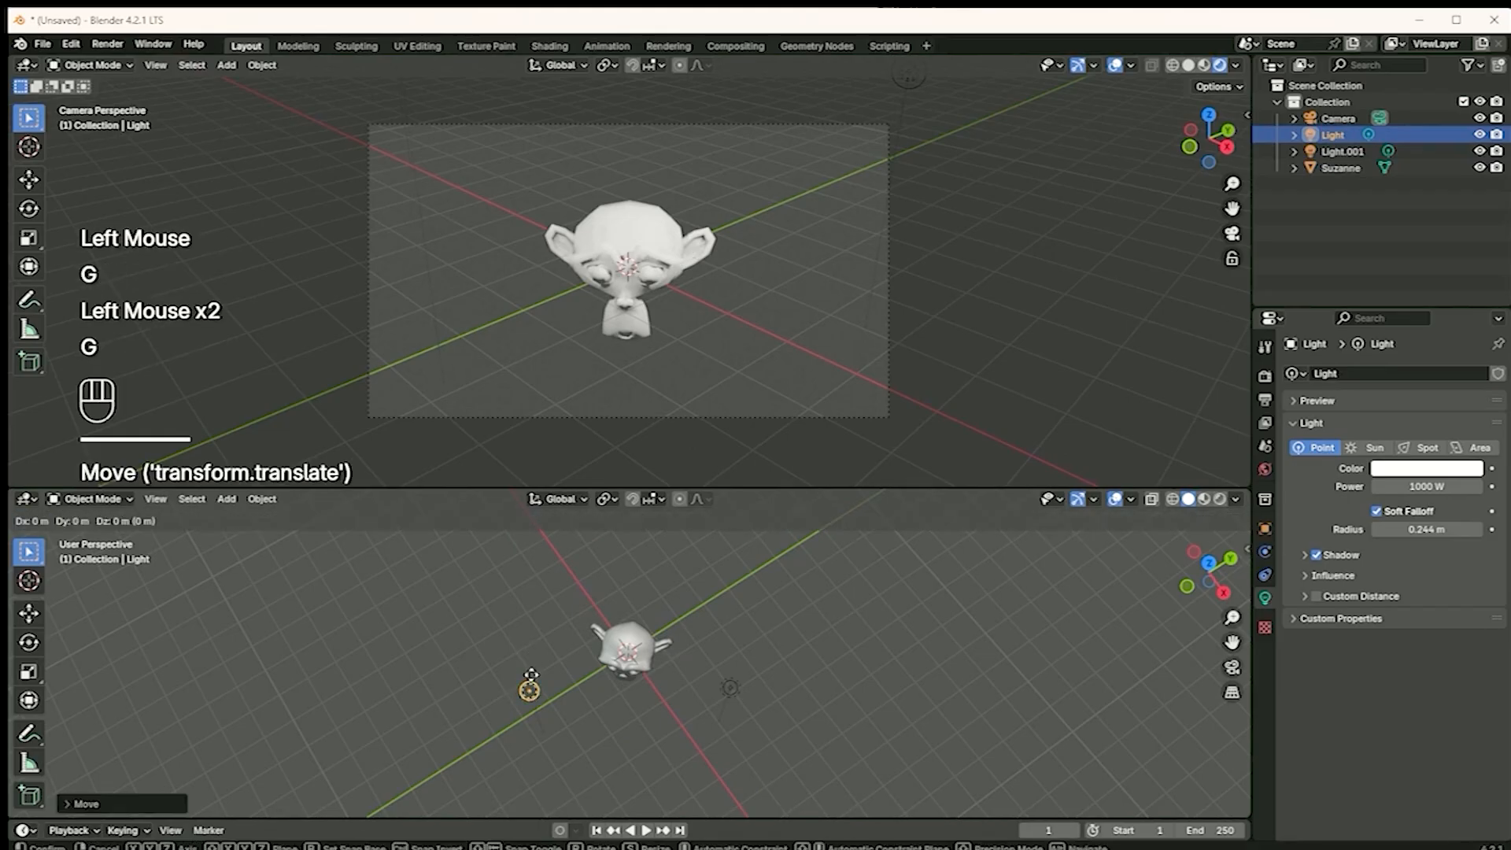
left_click(524, 626)
Try duplicating the original light next to the monkey, check it from the top view, and undo the copy
middle_click_drag(556, 721, 597, 713)
key("shift+d")
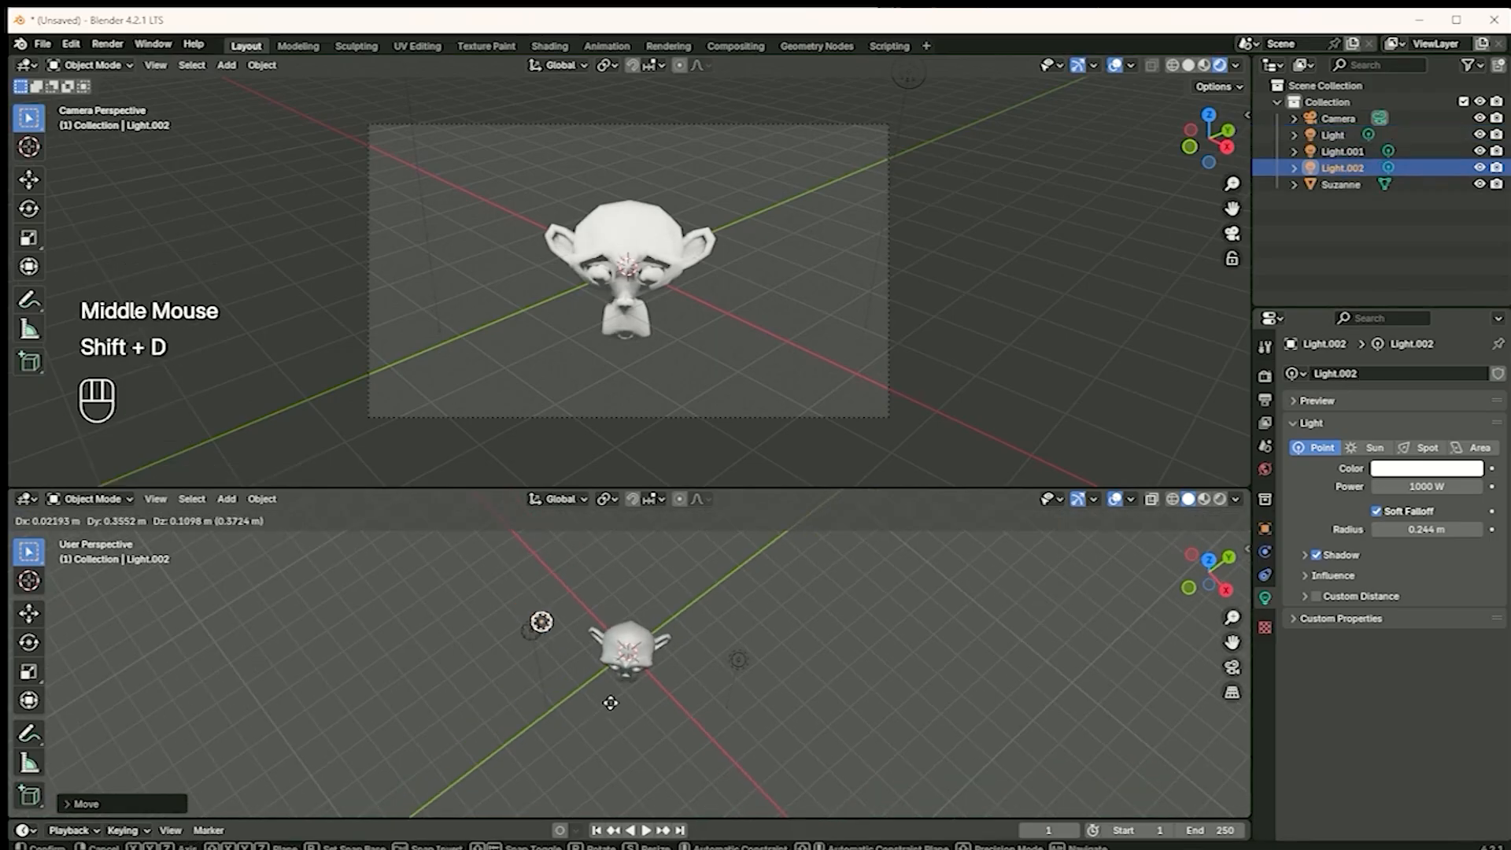
left_click(691, 639)
middle_click_drag(644, 701, 679, 664)
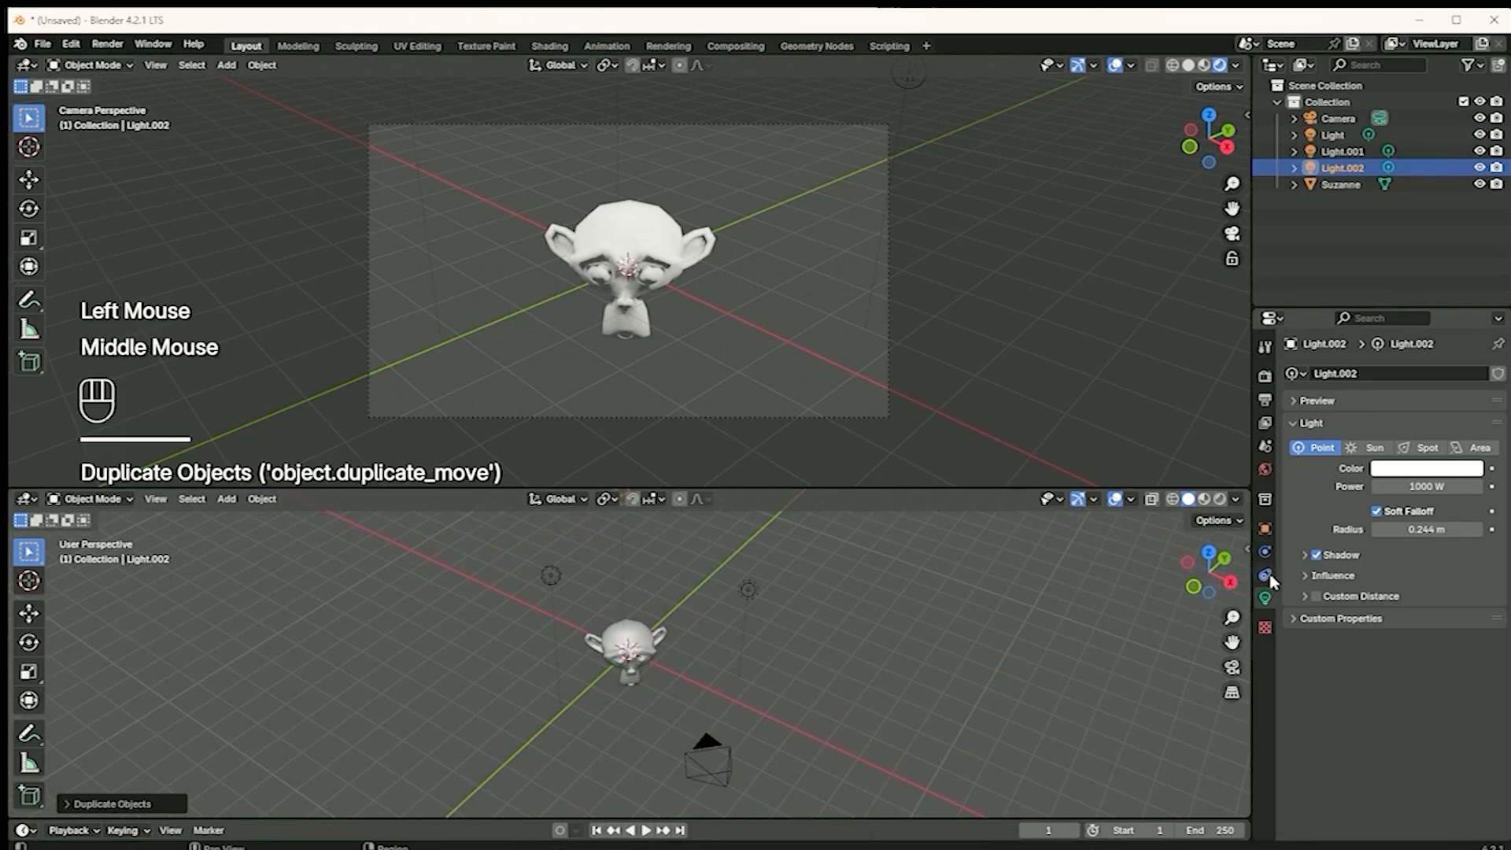
left_click(1208, 595)
left_click(1208, 574)
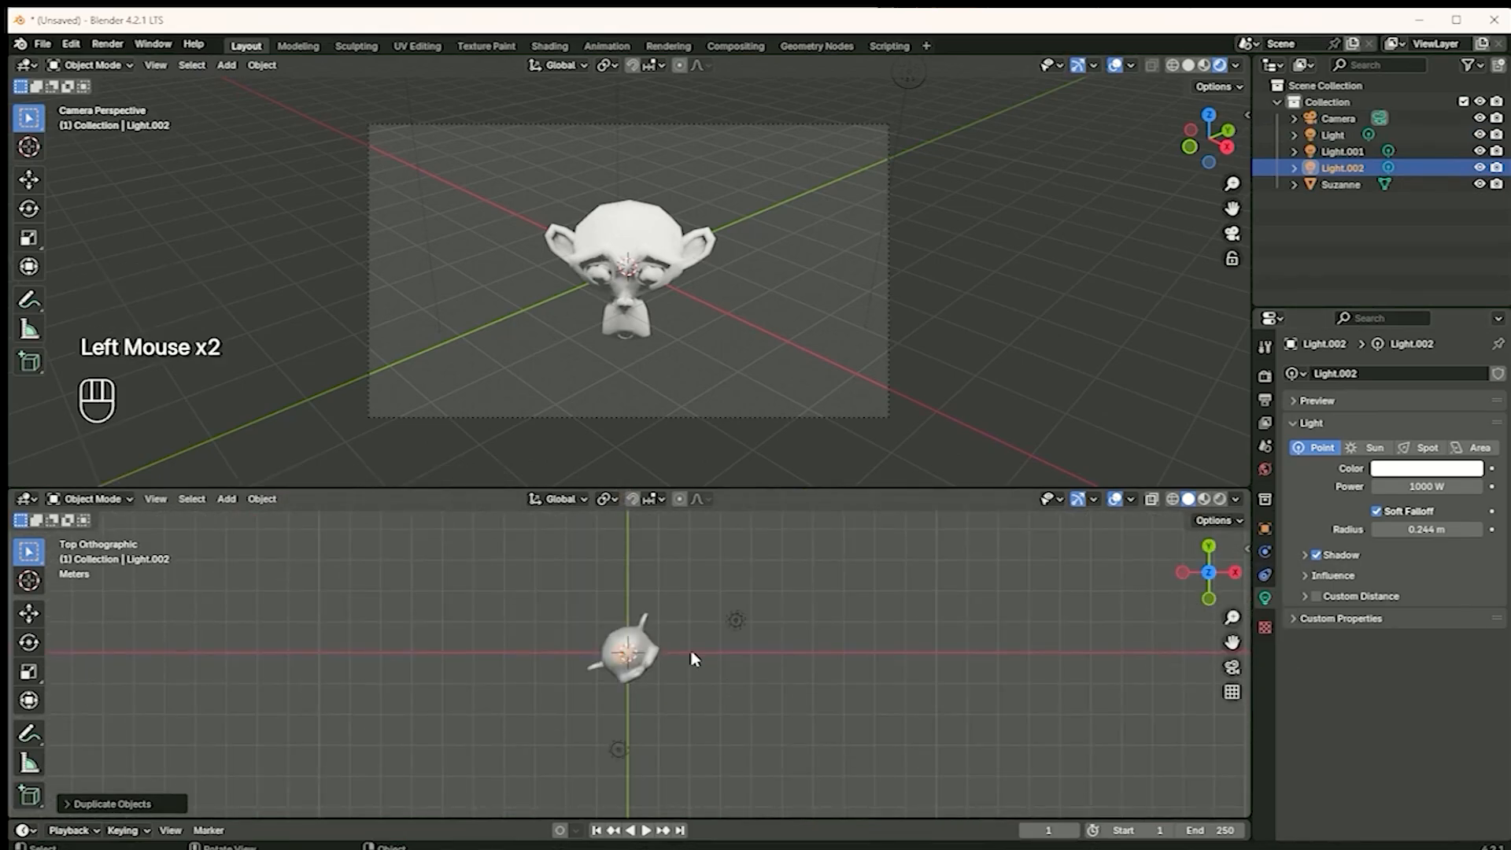
scroll(691, 666, "down", 3)
middle_click_drag(664, 673, 754, 665)
left_click_drag(624, 655, 600, 667)
key("ctrl+z")
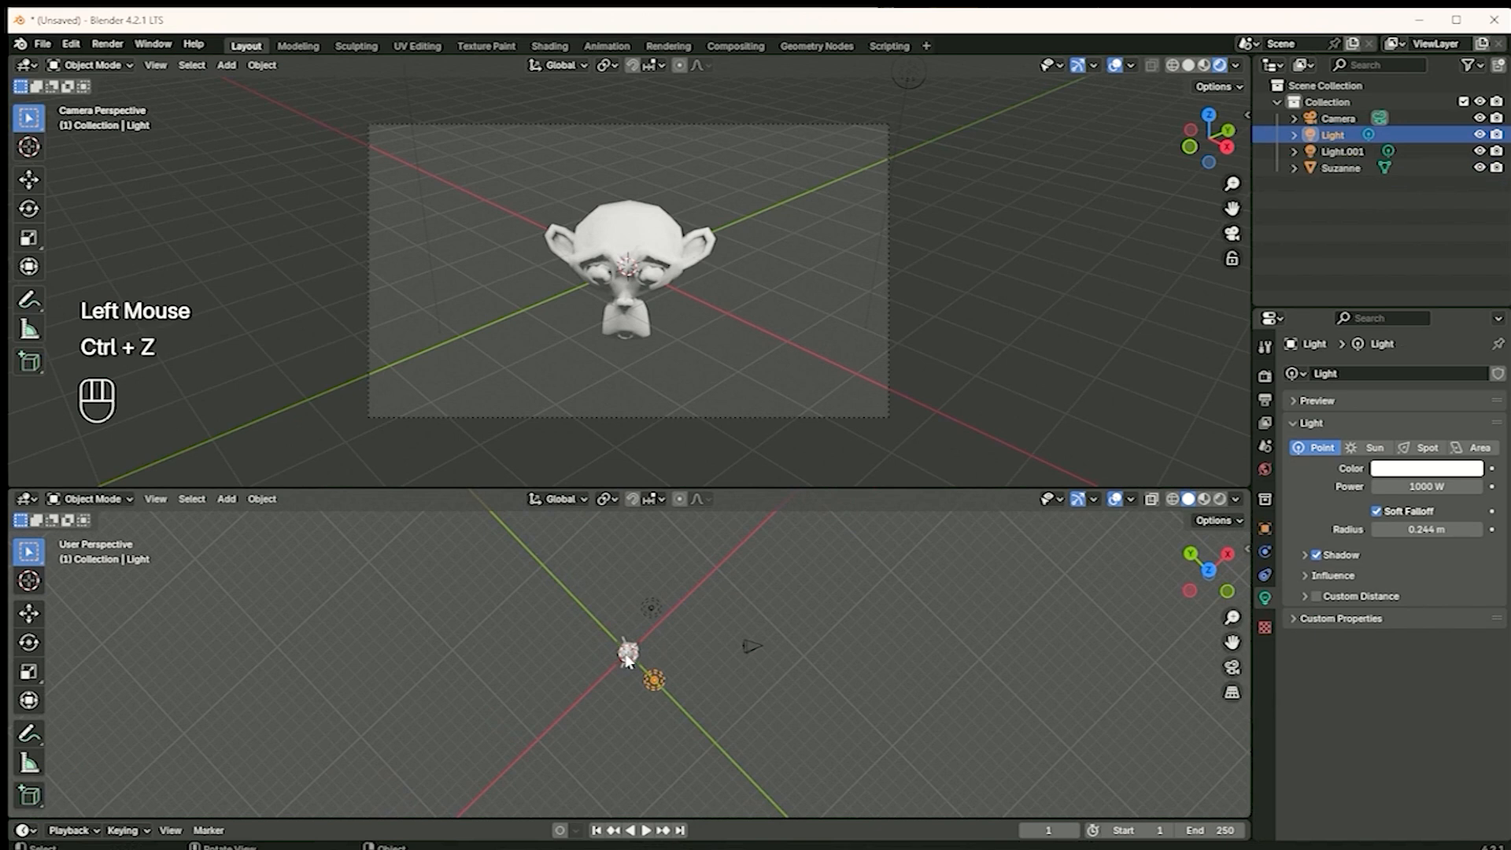
key("g")
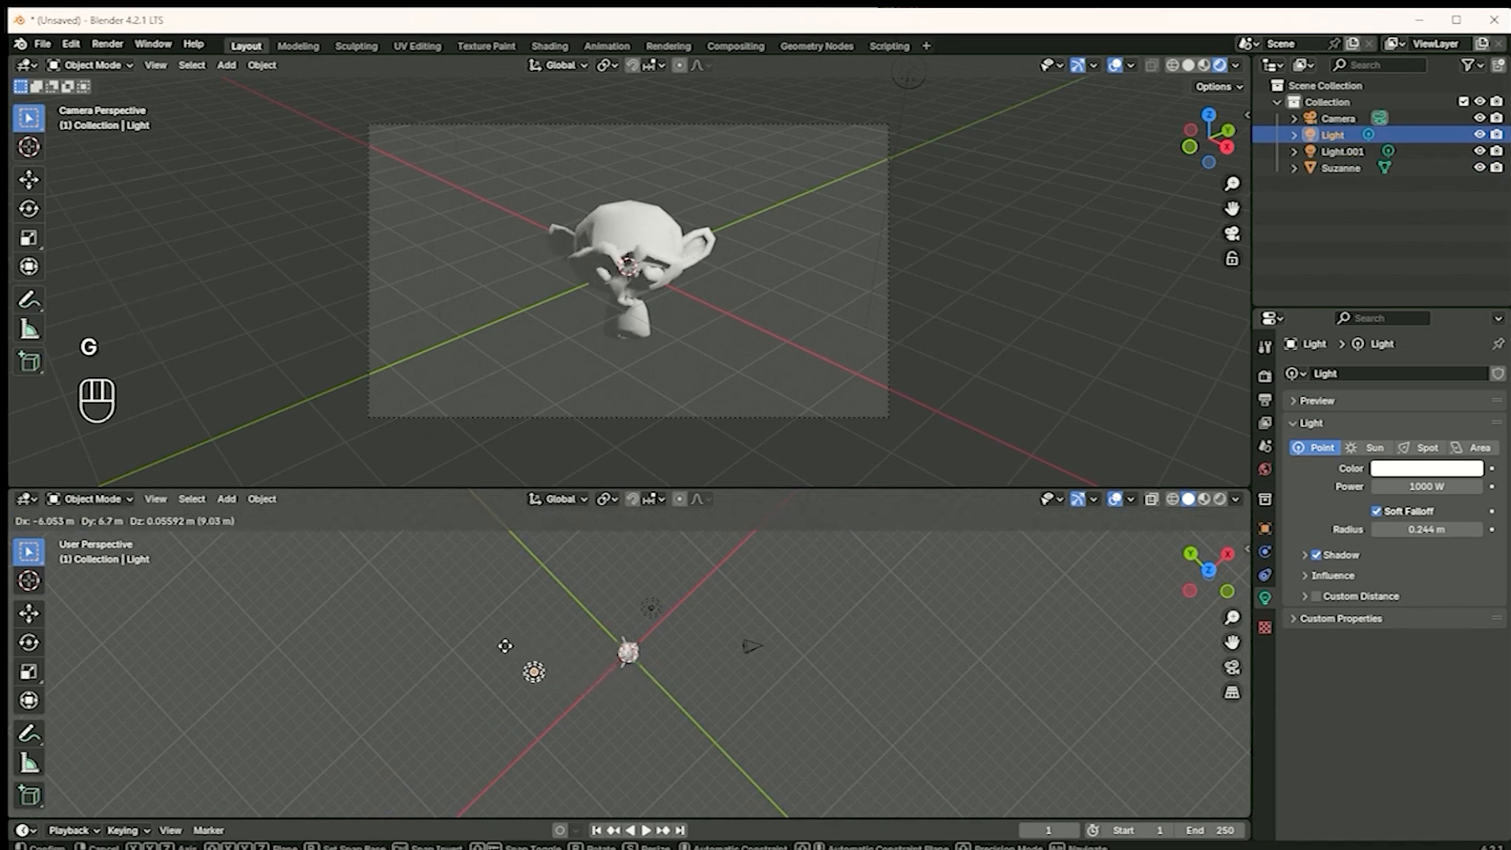
left_click(557, 671)
key("ctrl+z")
Duplicate the original light and place the copy low behind the monkey
middle_click_drag(725, 735, 959, 724)
key("shift+d")
left_click(487, 630)
scroll(669, 709, "down", 2)
scroll(967, 717, "down", 1)
key("g")
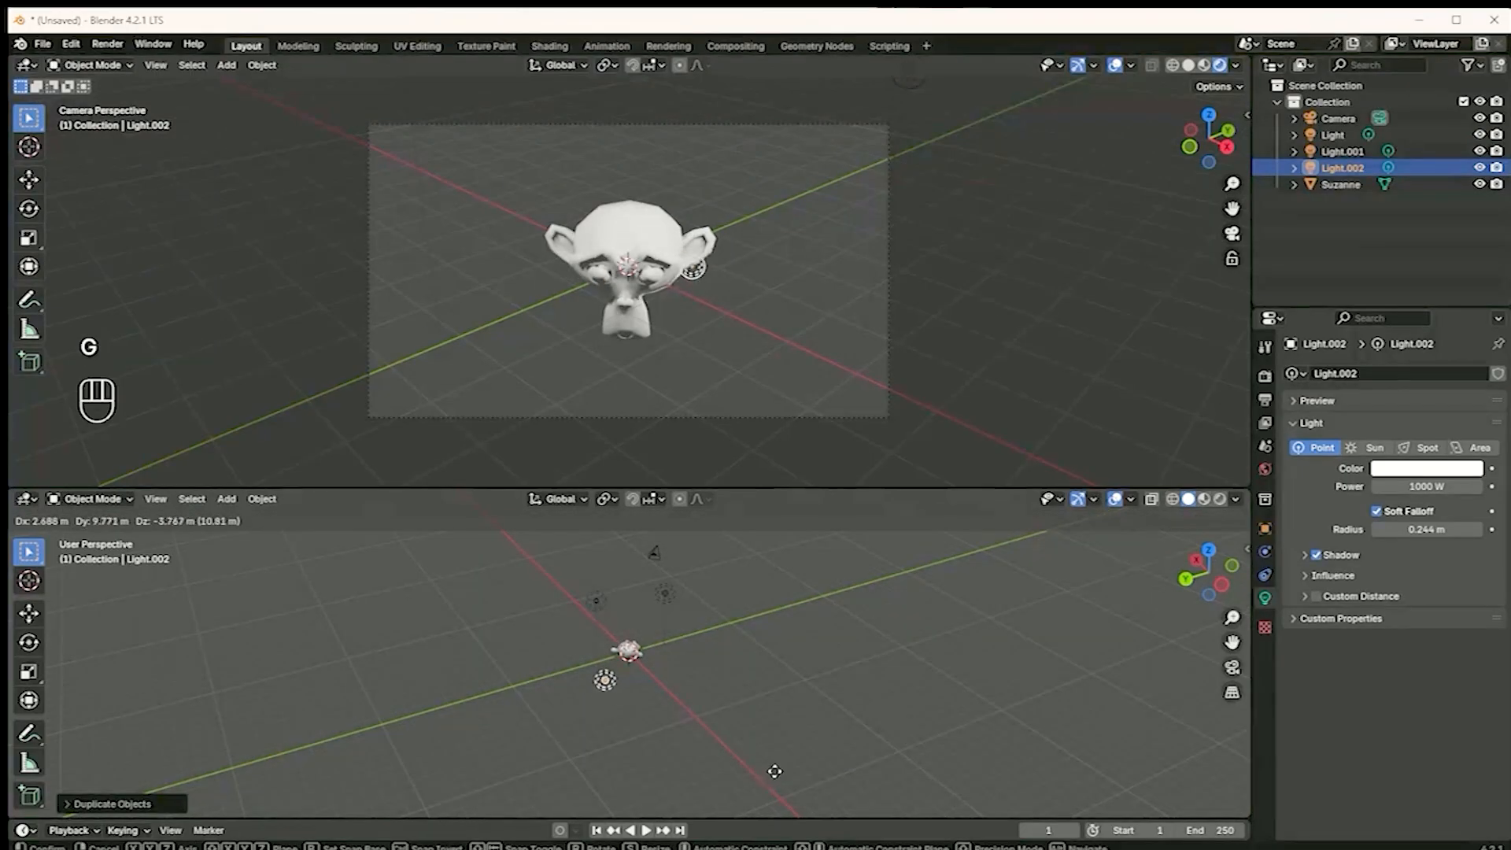
left_click(798, 816)
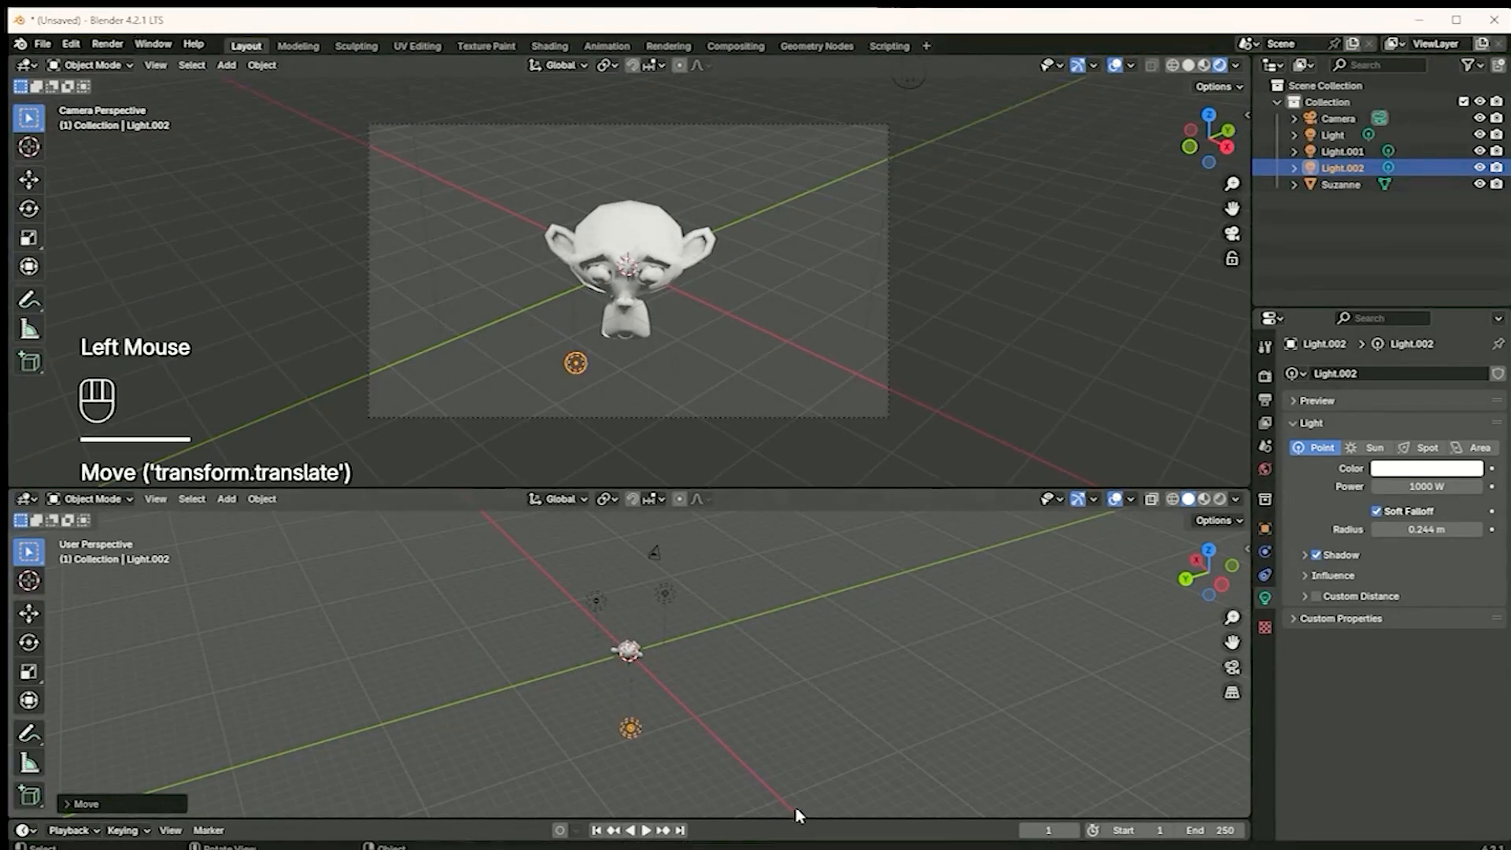
Raise the third light and centre it above and behind the monkey's head, just over the camera frame
middle_click_drag(760, 732, 605, 721)
left_click(1228, 565)
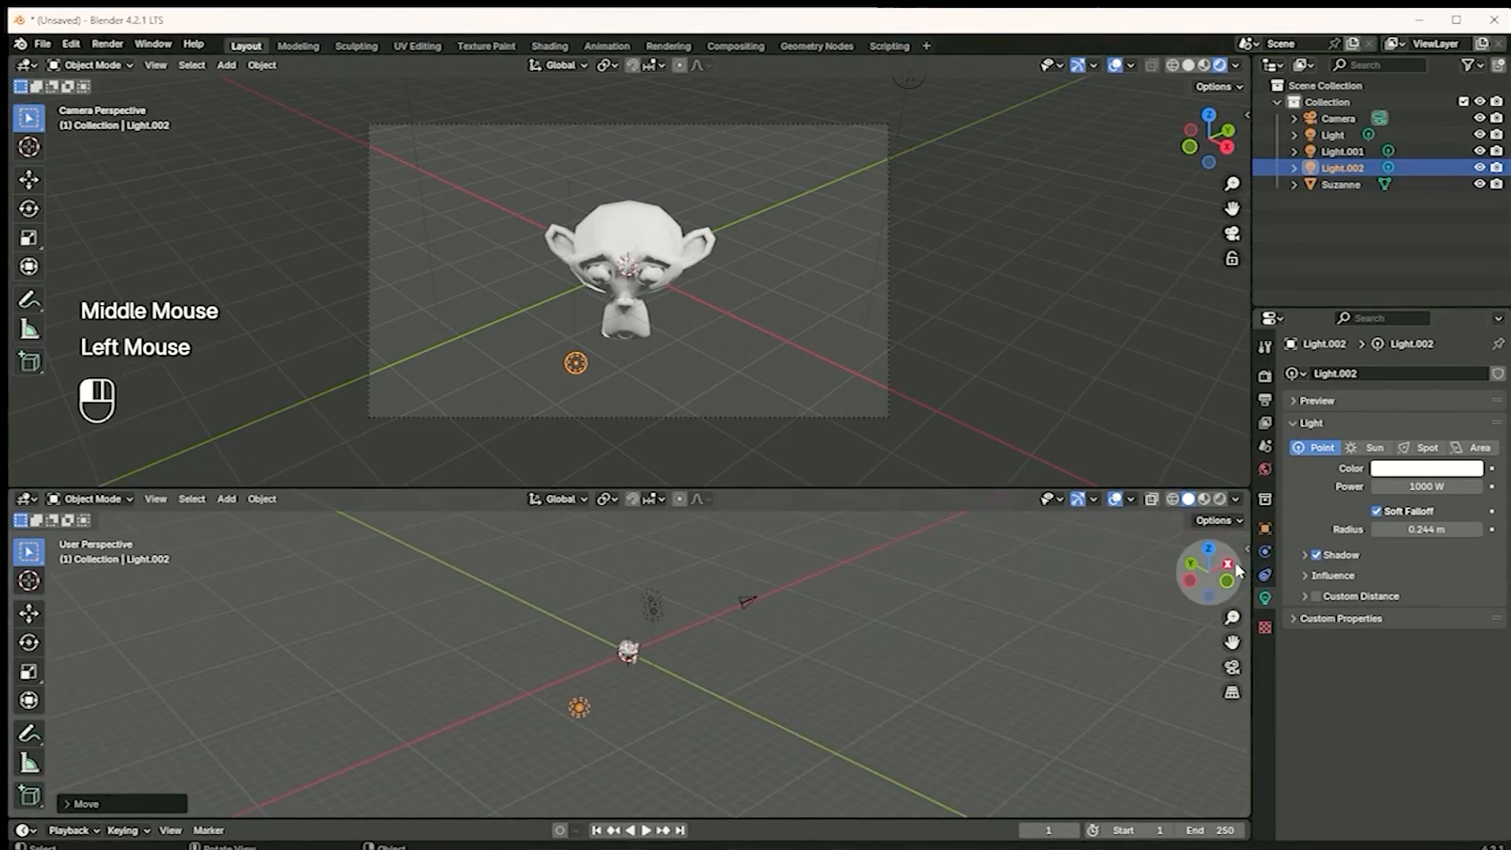
left_click(1236, 572)
left_click(1235, 572)
middle_click_drag(691, 682, 627, 596)
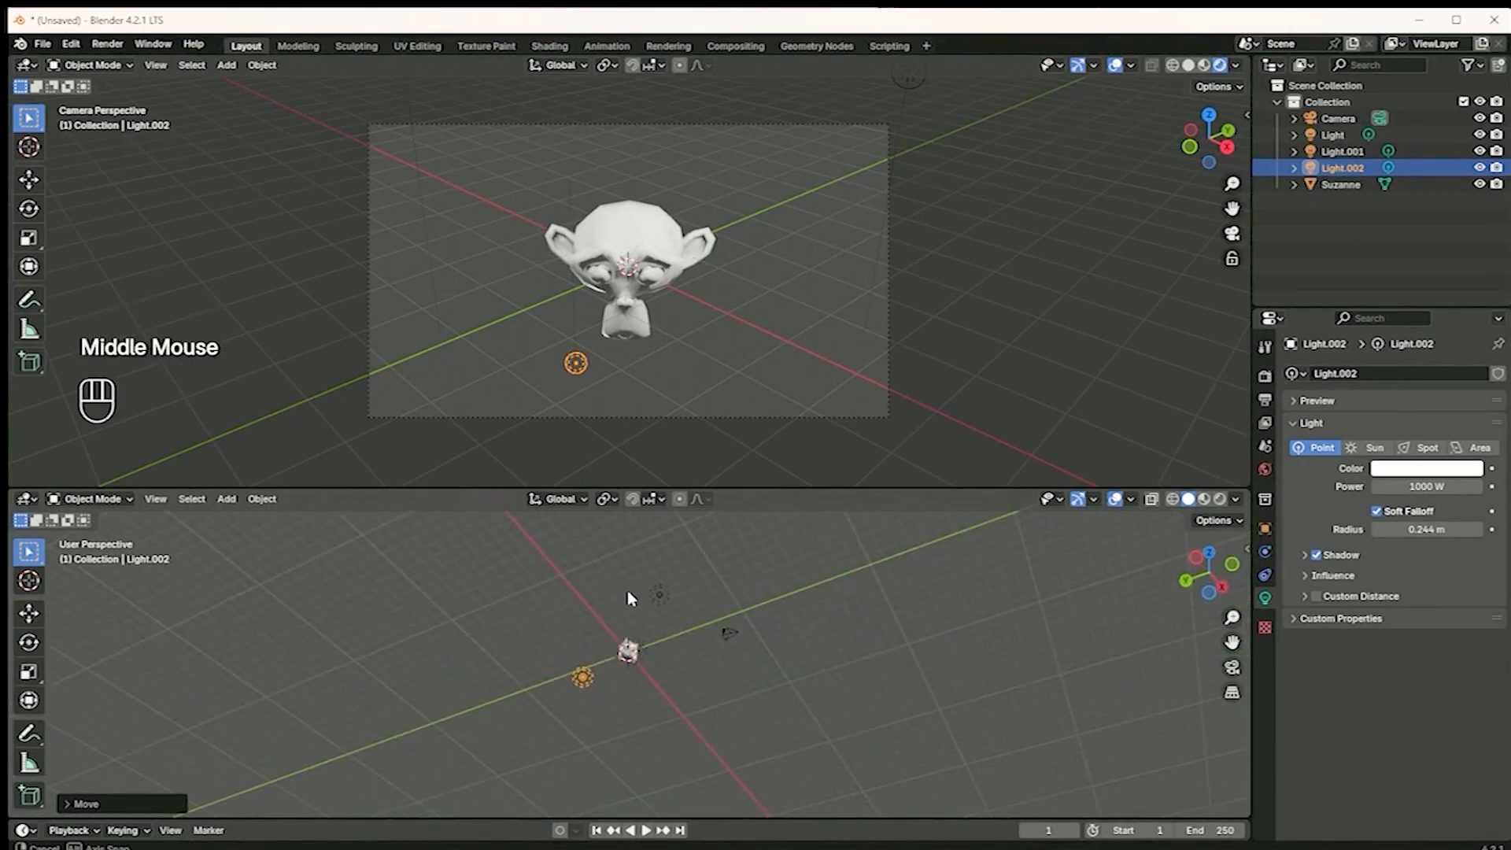
scroll(636, 308, "down", 2)
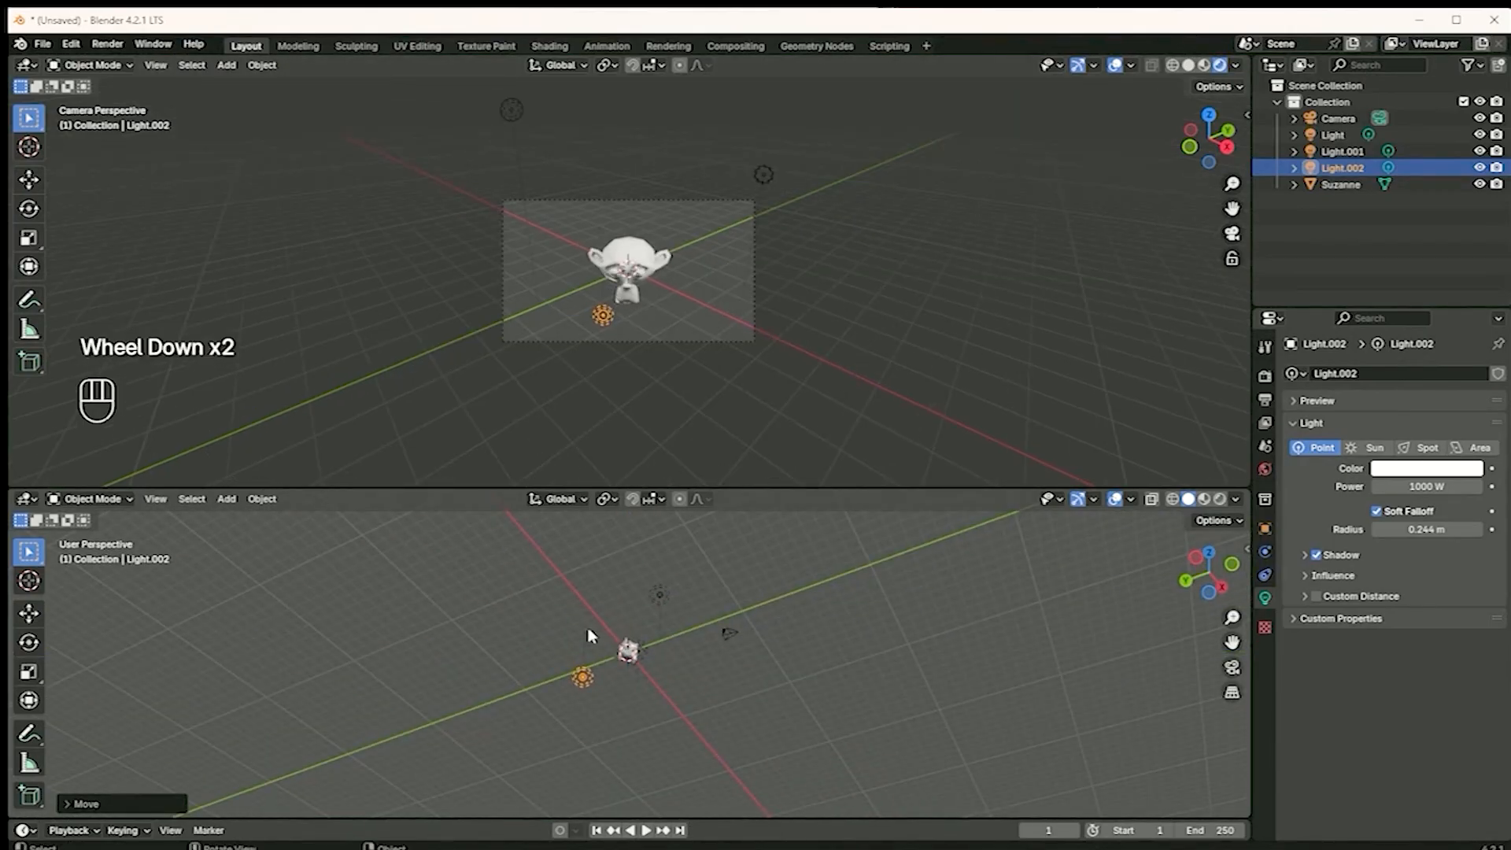
key("g")
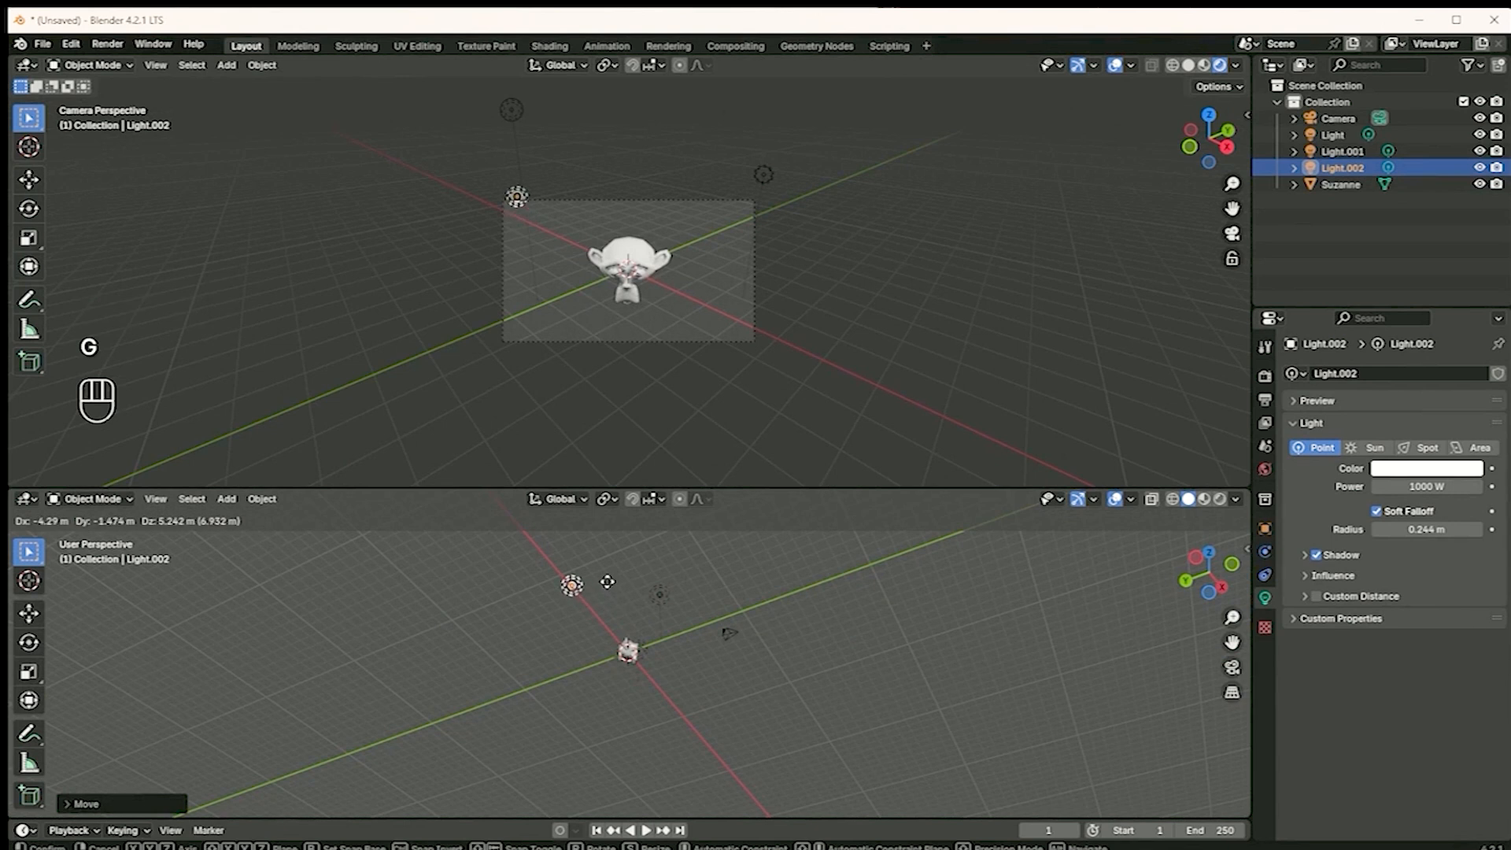
left_click(607, 582)
scroll(634, 309, "up", 2)
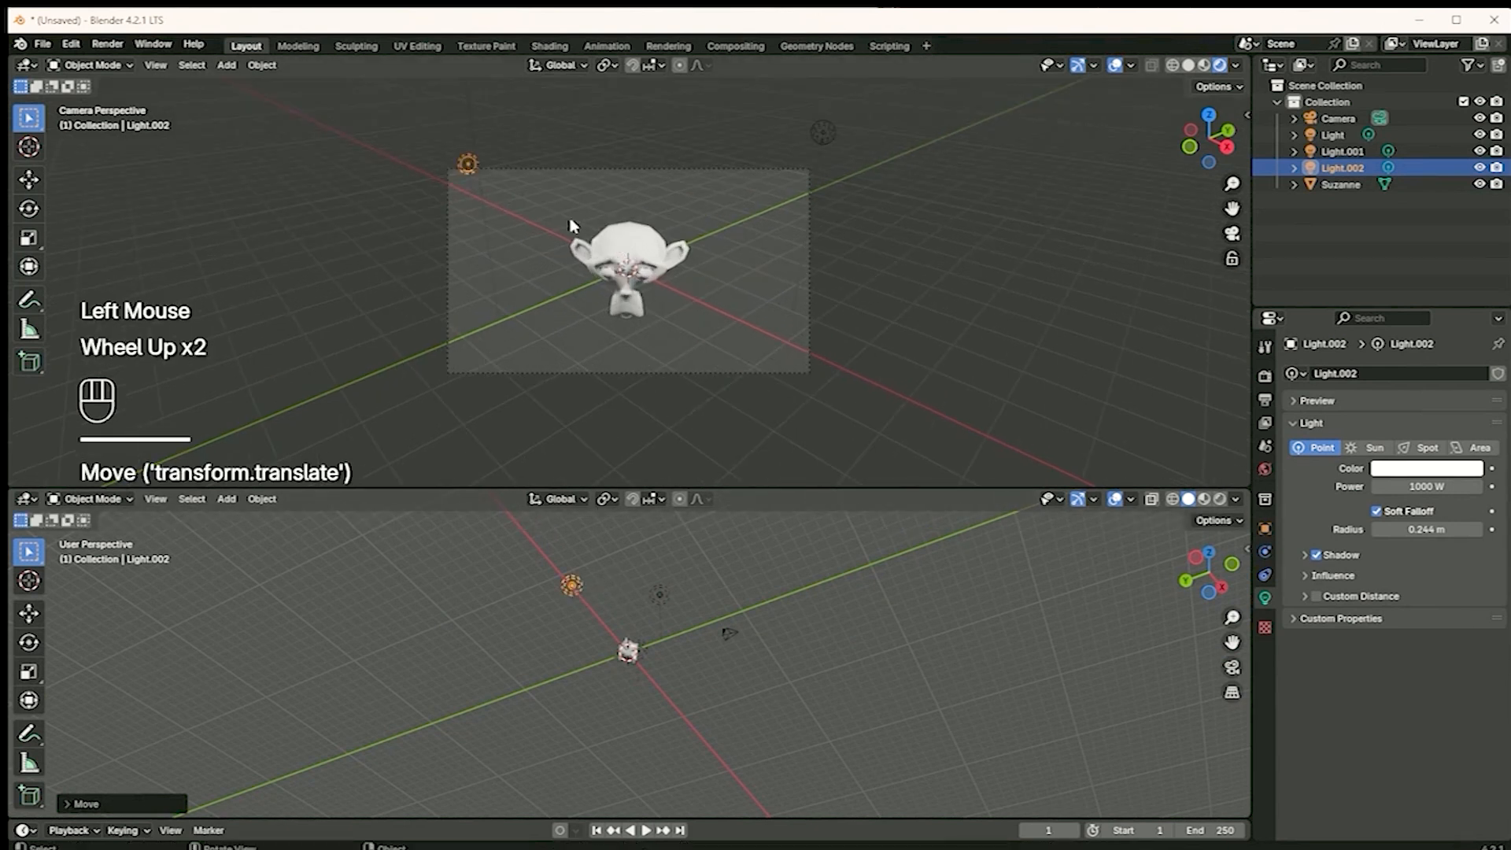
key("g")
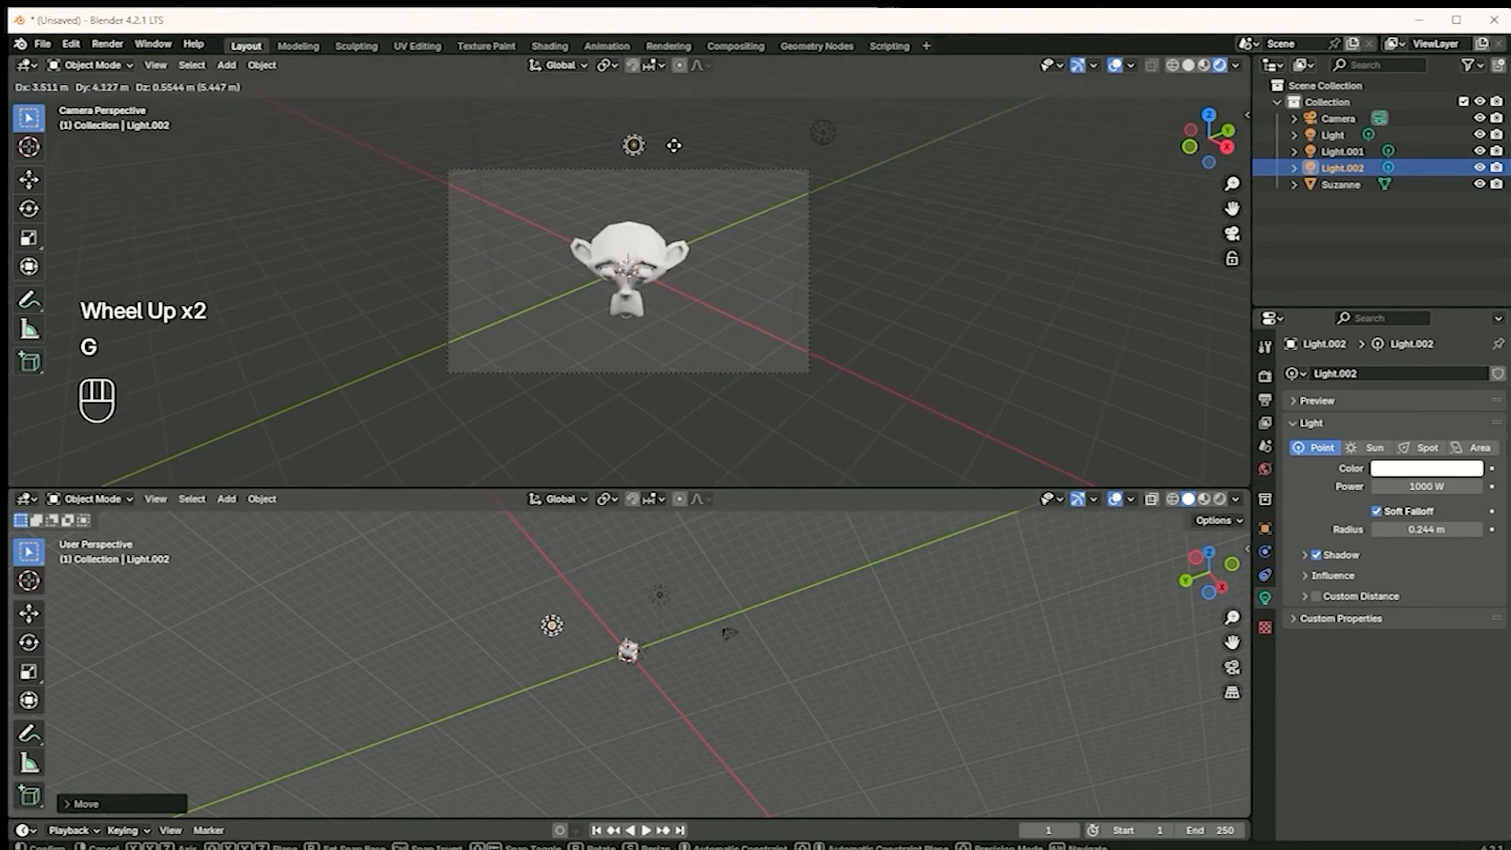
left_click(676, 152)
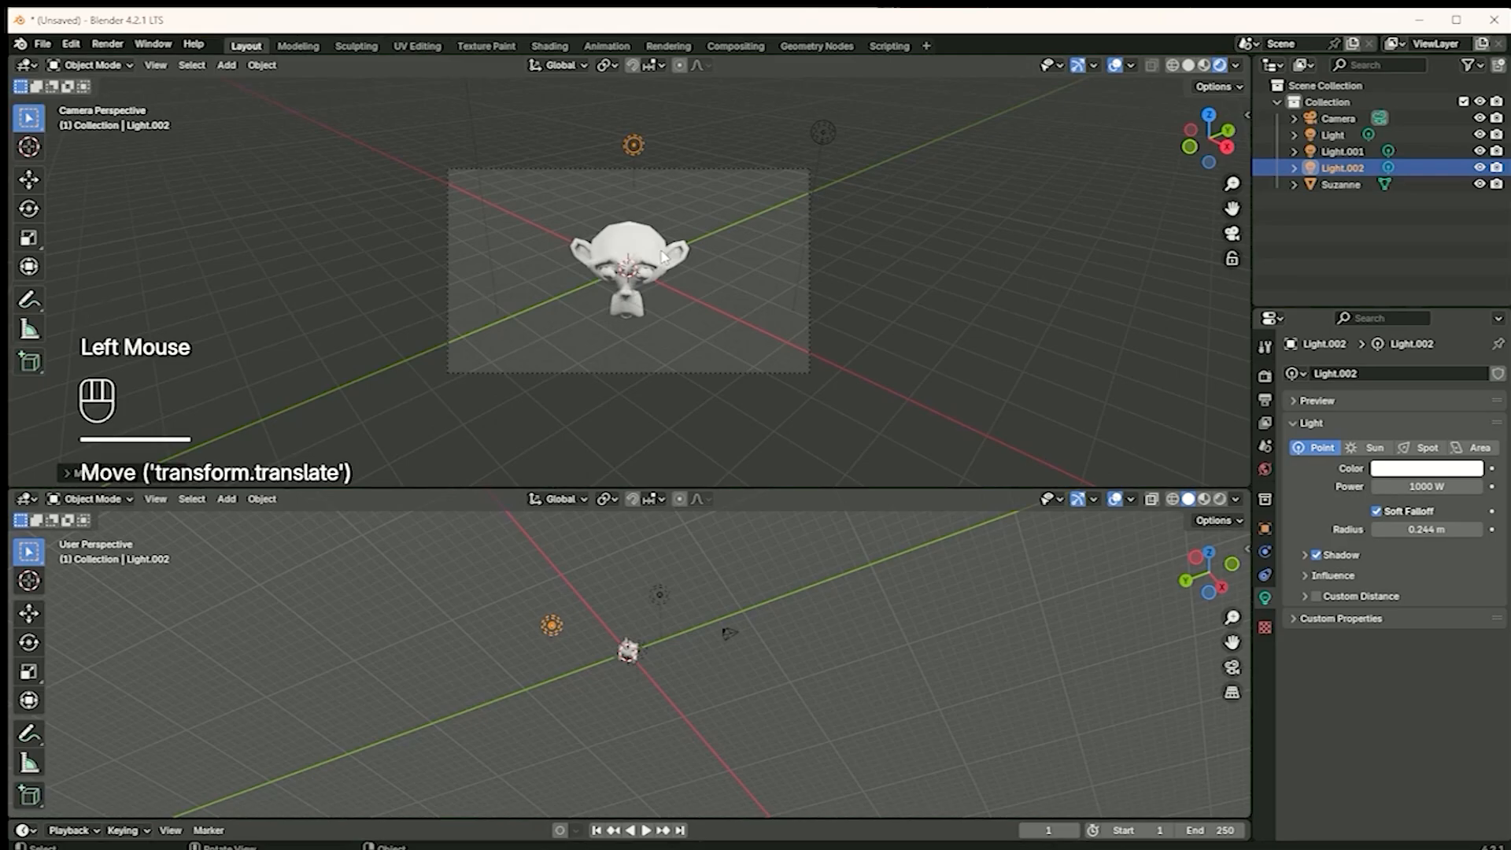
Toggle the visibility of the third light and the monkey to examine the light's effect in the rendered view
scroll(749, 383, "down", 3)
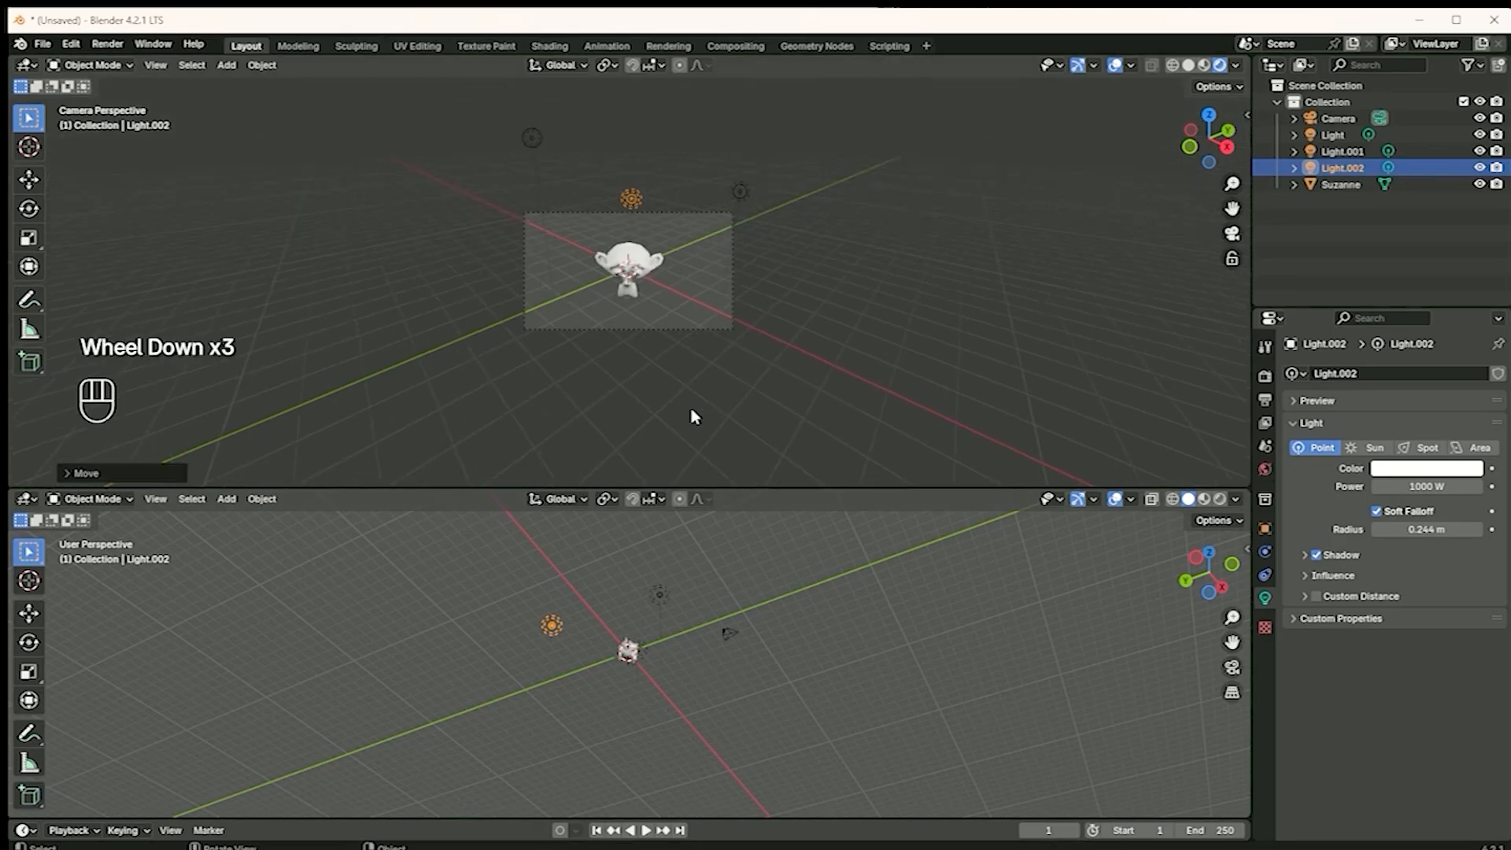
scroll(555, 208, "up", 3)
scroll(666, 208, "up", 2)
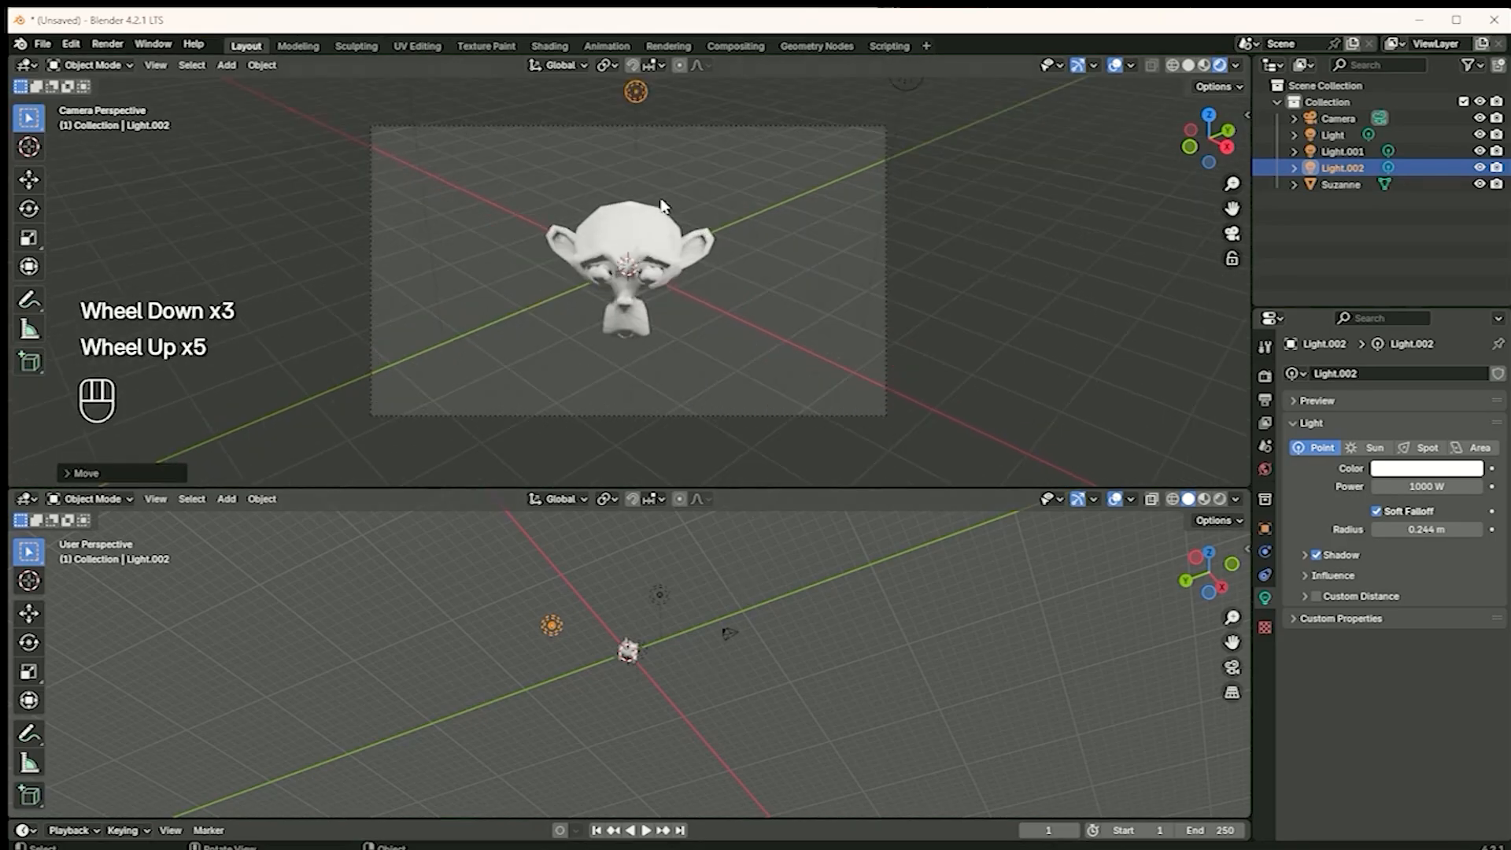
left_click(1480, 168)
left_click(1480, 168)
left_click(1480, 168)
left_click(1480, 168)
left_click(1480, 185)
left_click(1480, 185)
left_click(1480, 185)
left_click(1480, 185)
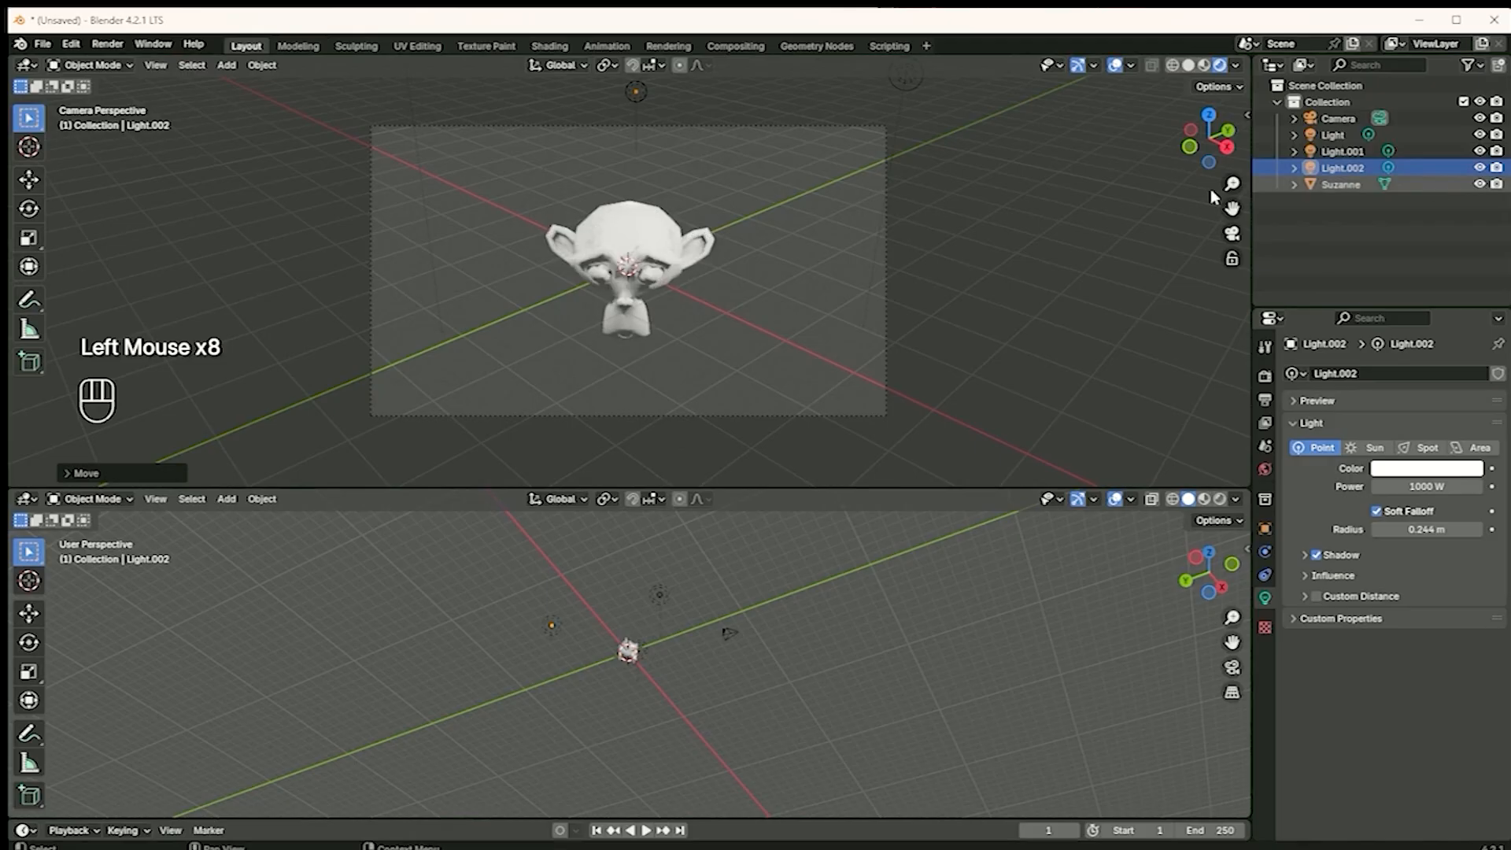
Reduce the power of the second light to about 962 W and of the third light to about 901 W
scroll(691, 135, "down", 1)
left_click(636, 124)
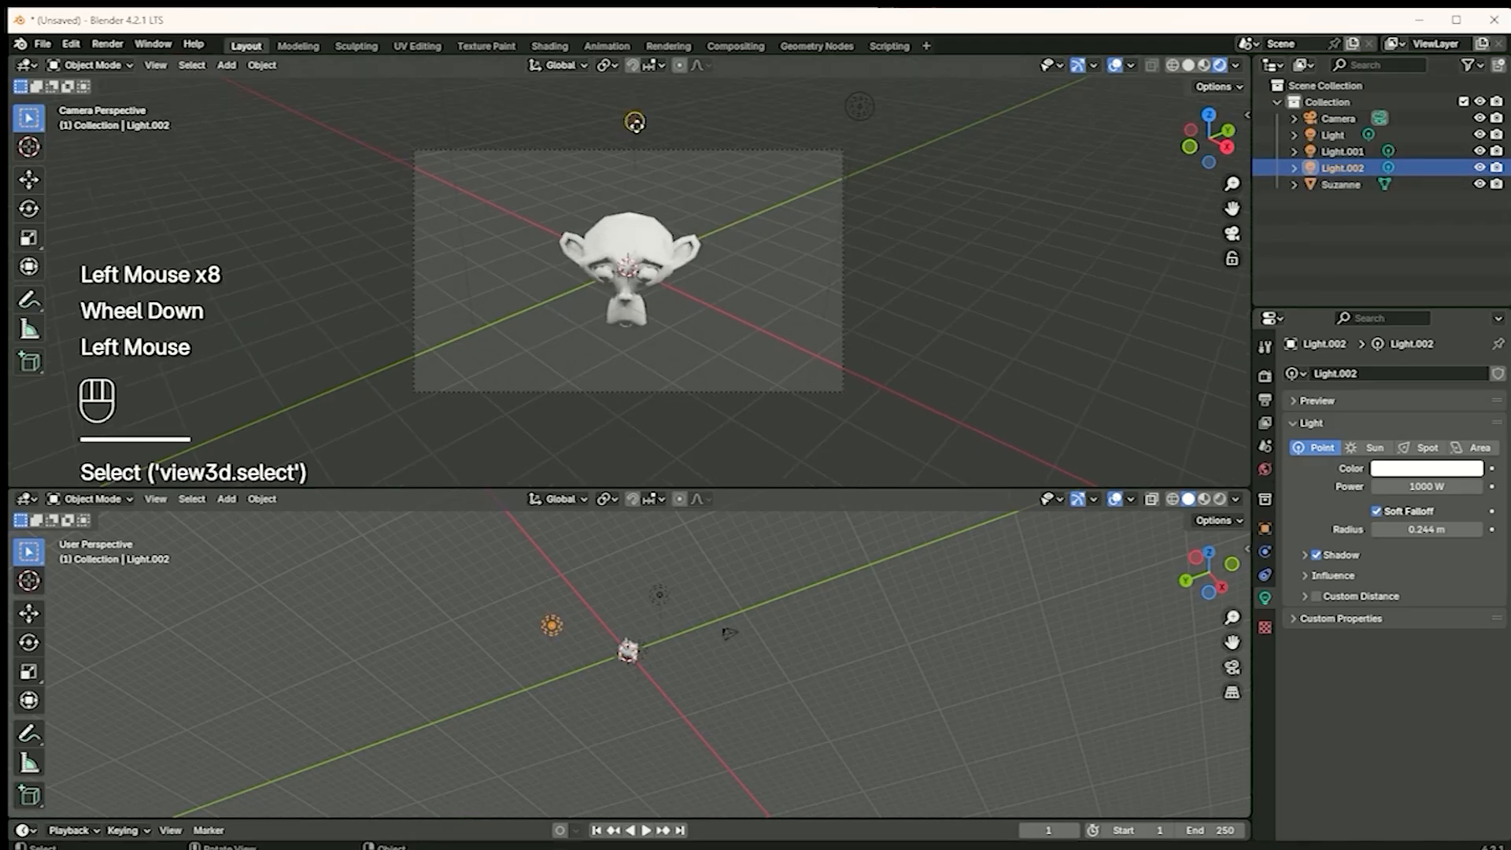
left_click_drag(1400, 486, 1332, 489)
left_click(860, 107)
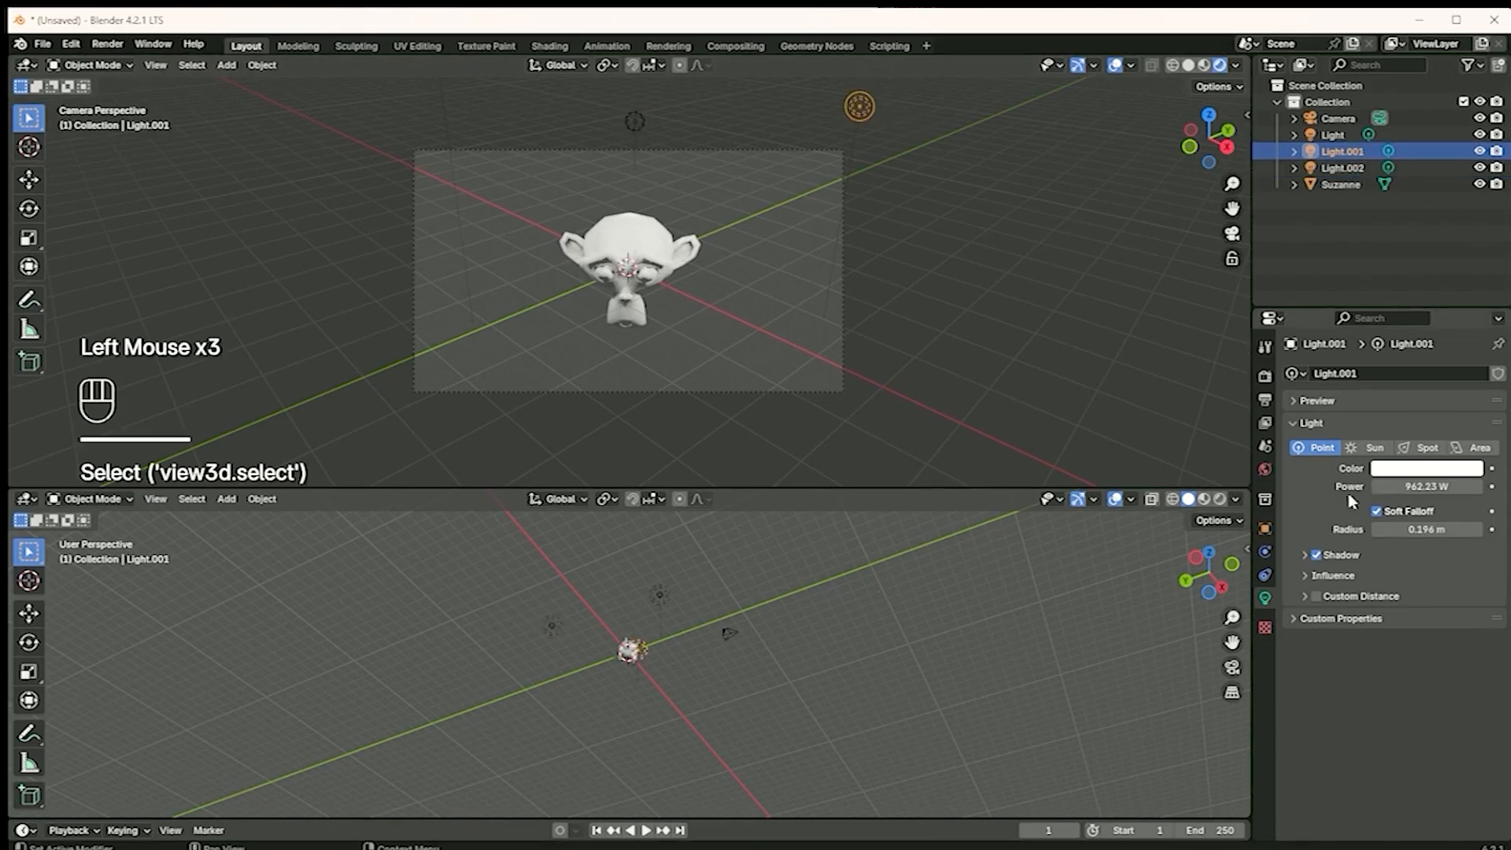
left_click(1342, 168)
left_click_drag(1426, 487, 1393, 487)
Nudge the third light slightly closer to the monkey's head in the camera view
scroll(691, 282, "down", 2)
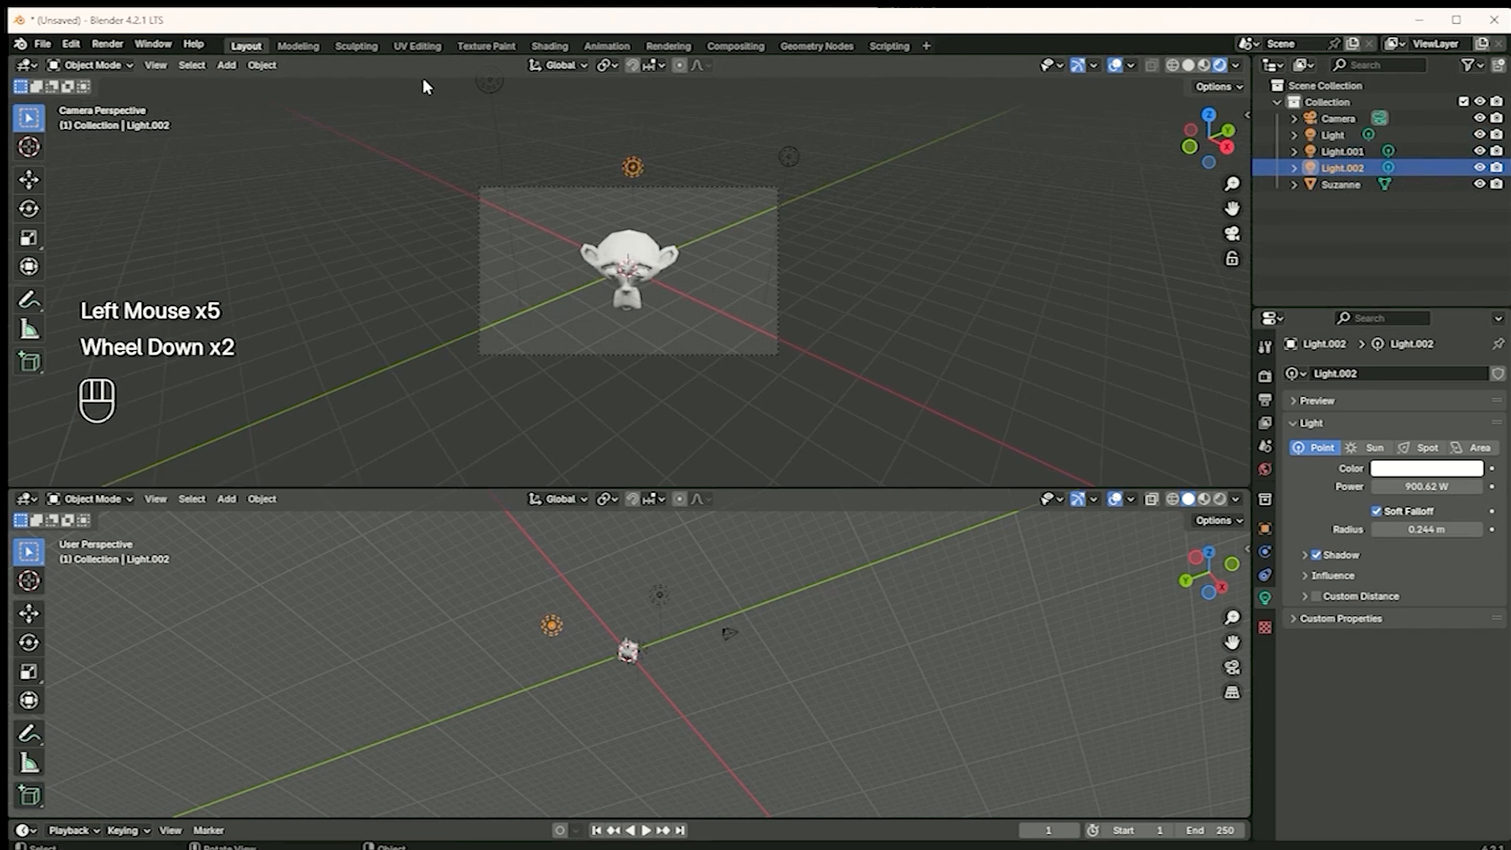
key("g")
left_click(484, 108)
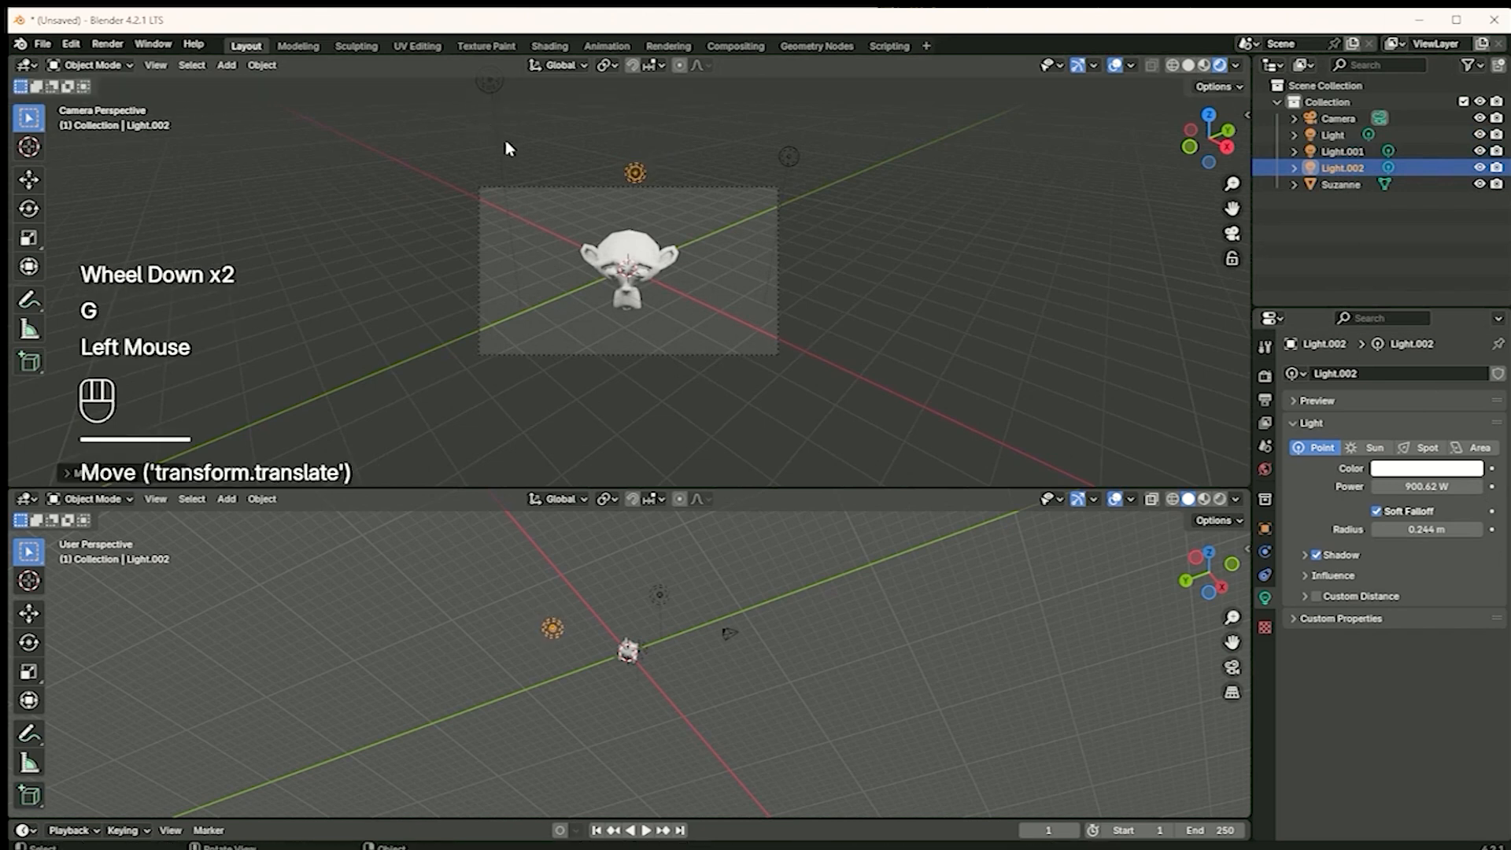
Convert the third light to a Spot and aim its beam at the monkey's head
left_click(1428, 449)
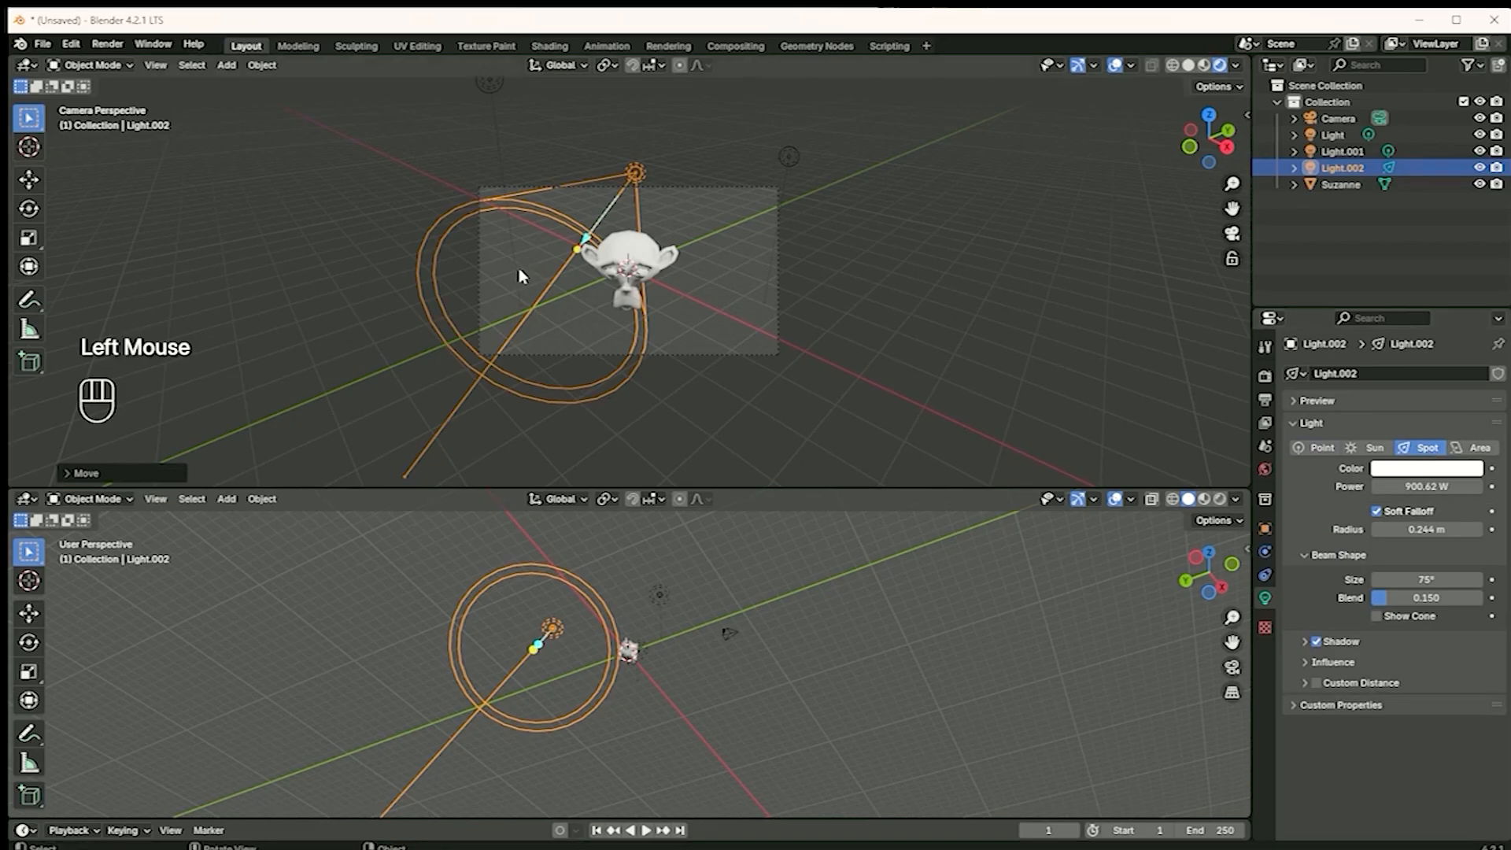
left_click_drag(576, 250, 627, 257)
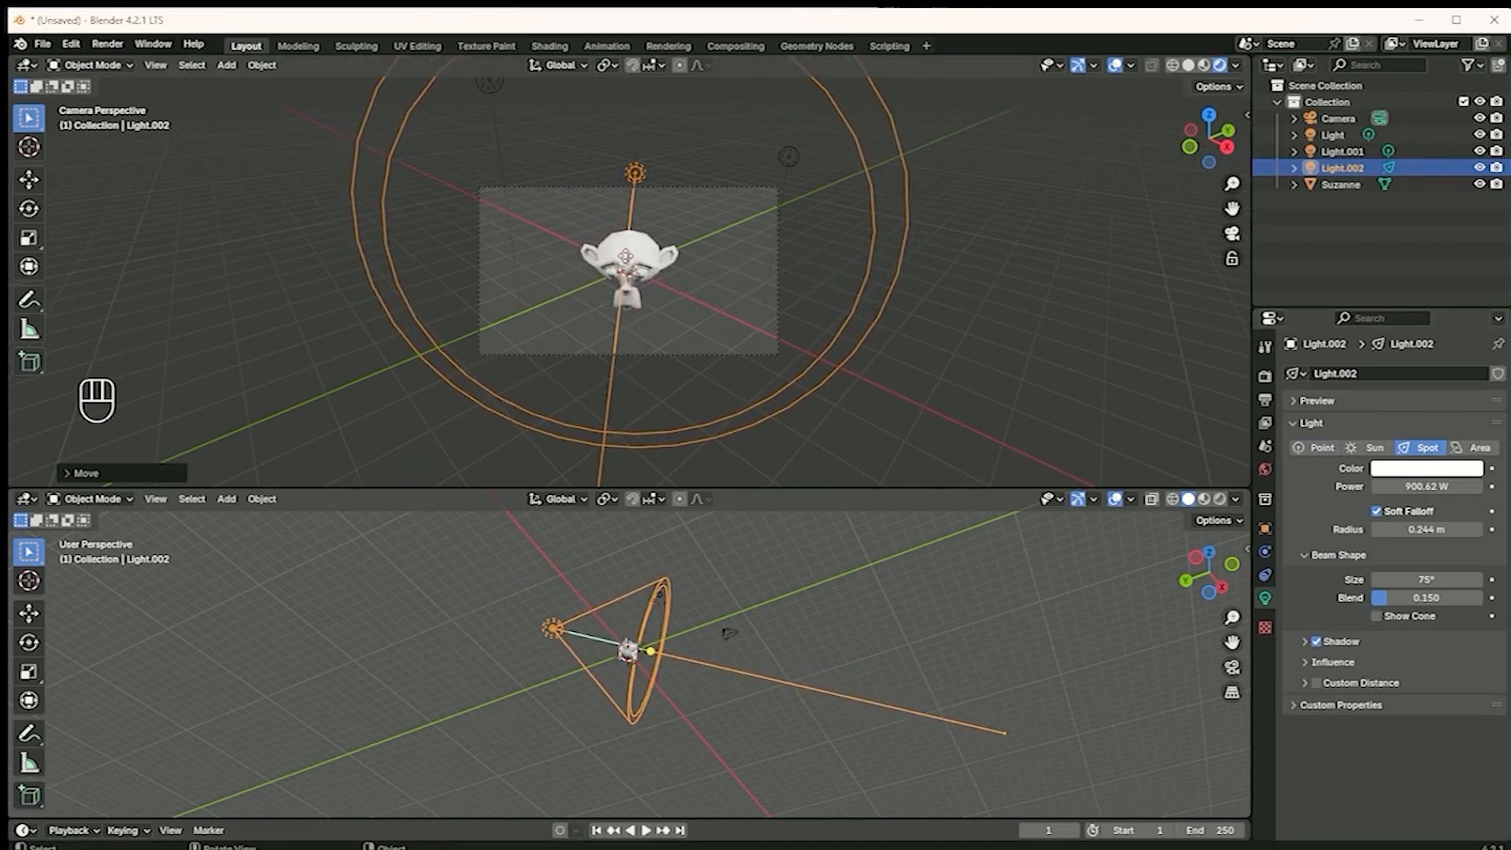
left_click(1055, 305)
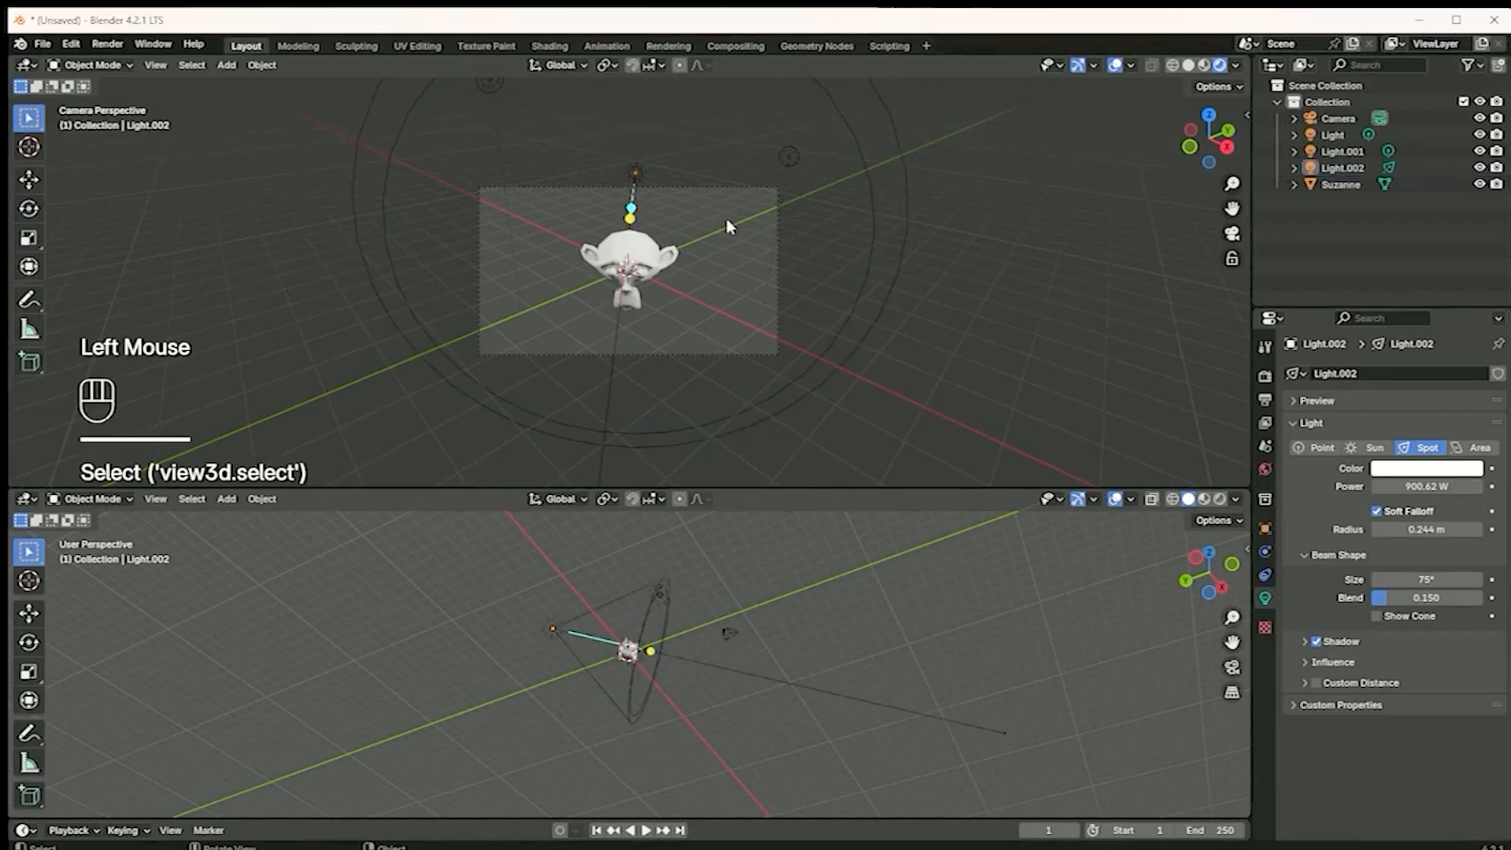
Convert the second light to a Sun and adjust its direction towards the monkey
scroll(696, 203, "down", 2)
middle_click_drag(569, 174, 651, 204)
scroll(650, 204, "down", 2)
left_click(801, 154)
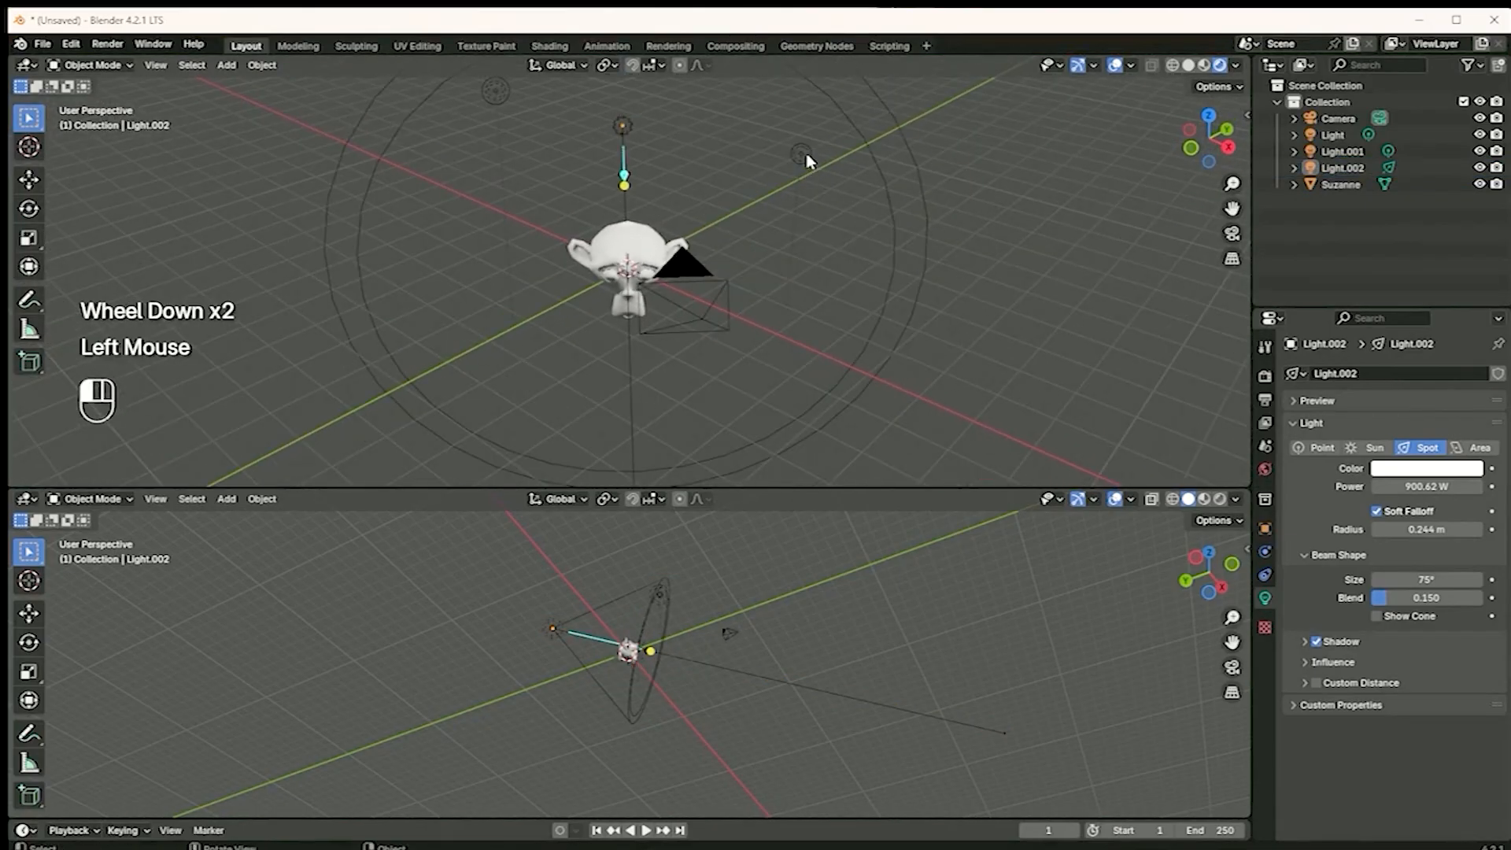
left_click(1369, 447)
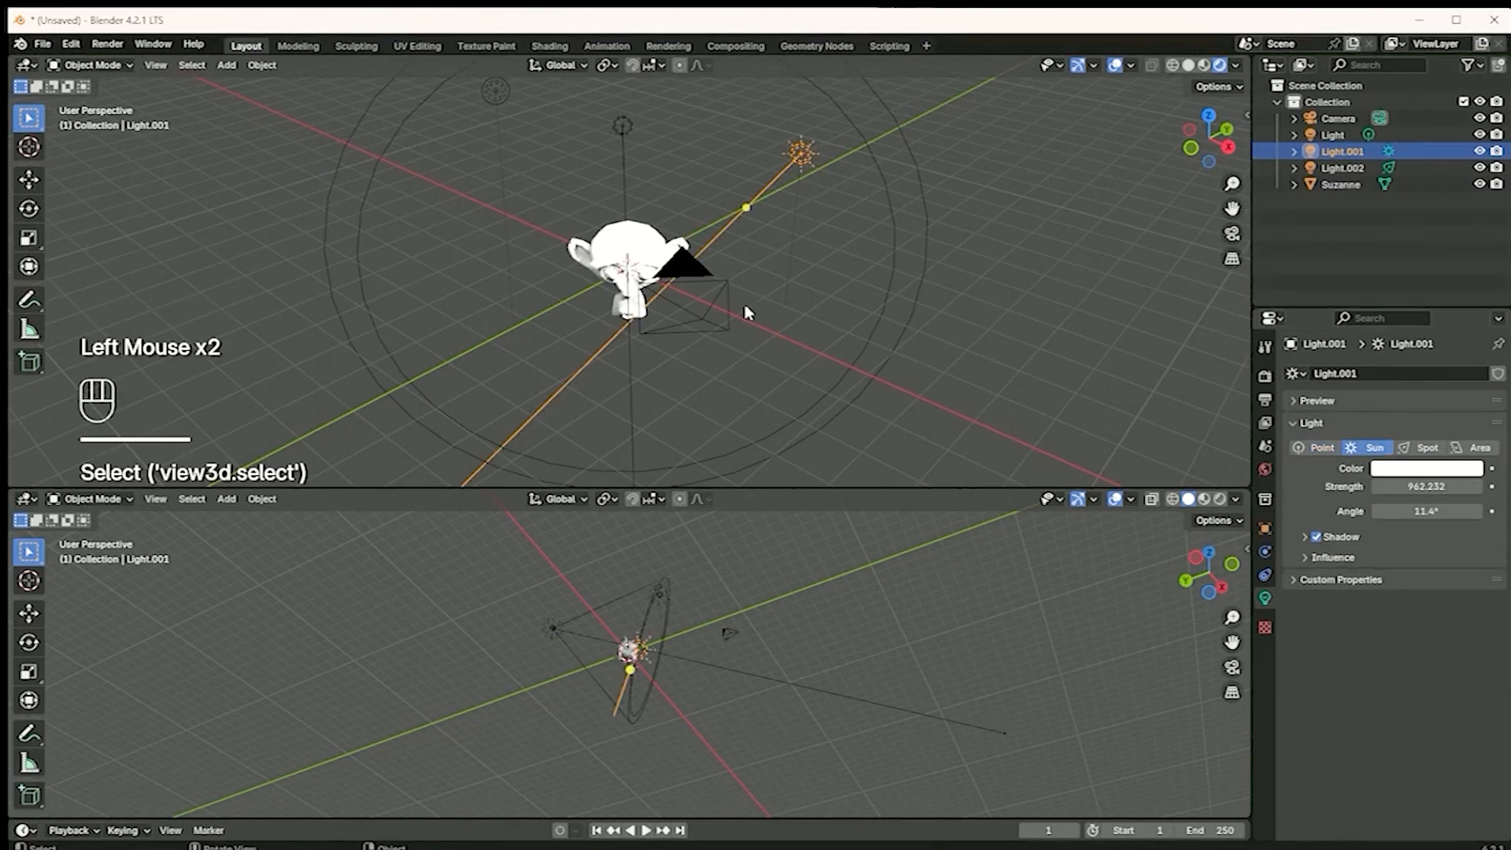
left_click(744, 209)
mouse_move(744, 209)
left_mouse_down()
mouse_move(630, 260)
mouse_move(638, 283)
mouse_move(759, 211)
left_mouse_up()
Set the sun light's strength to 0.300
left_click_drag(1426, 486, 1409, 487)
double_click(1409, 486)
type("0")
key("Return")
mouse_move(1407, 484)
left_mouse_down()
mouse_move(1446, 481)
mouse_move(1424, 486)
left_mouse_up()
Return to the camera view and move the original point light about 2.1 m down, nearer the monkey
scroll(639, 288, "up", 3)
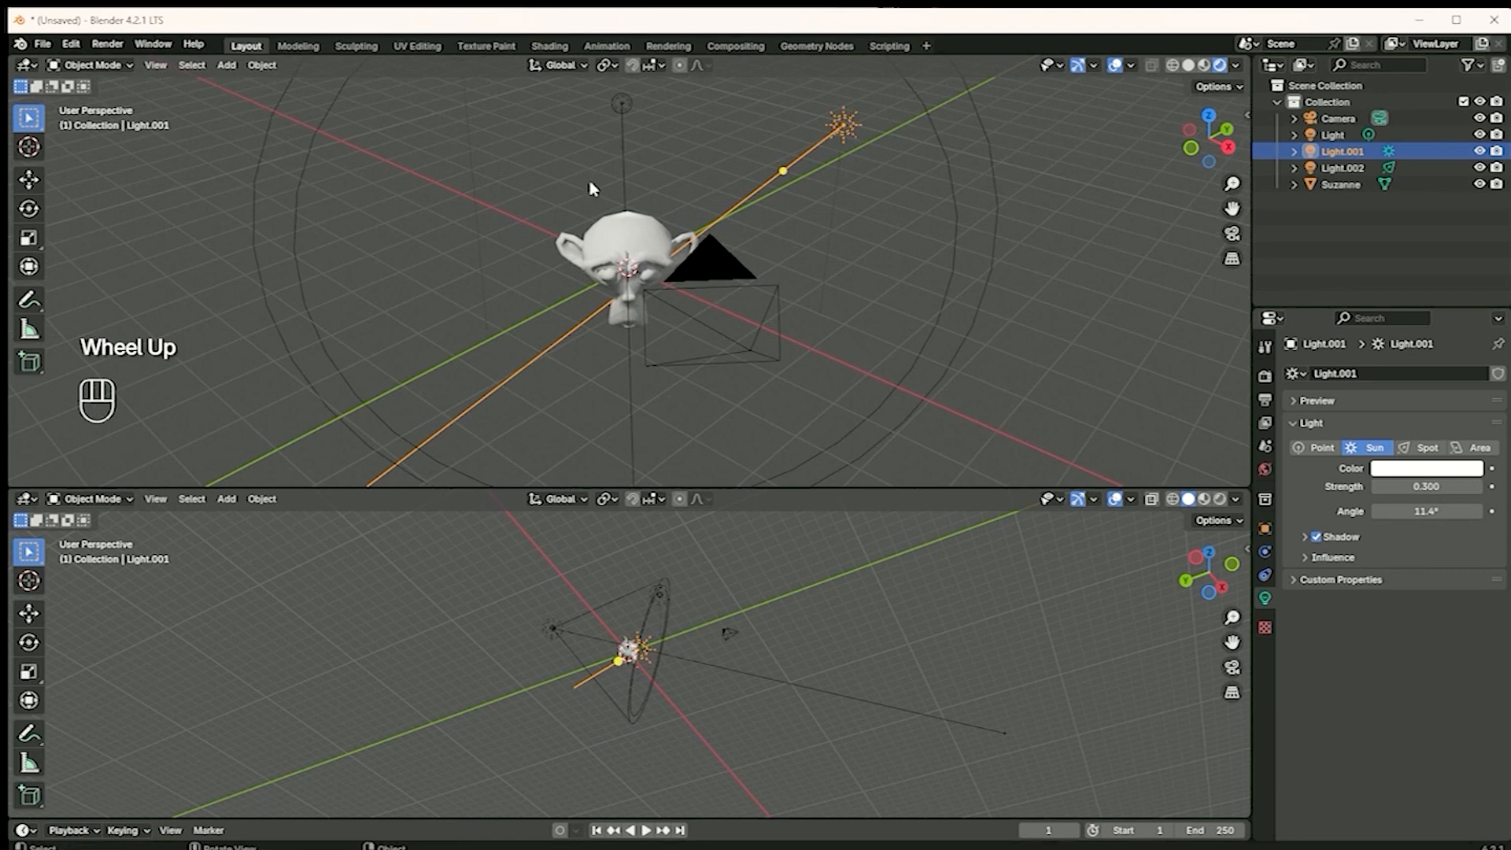
left_click(1233, 233)
left_click(530, 139)
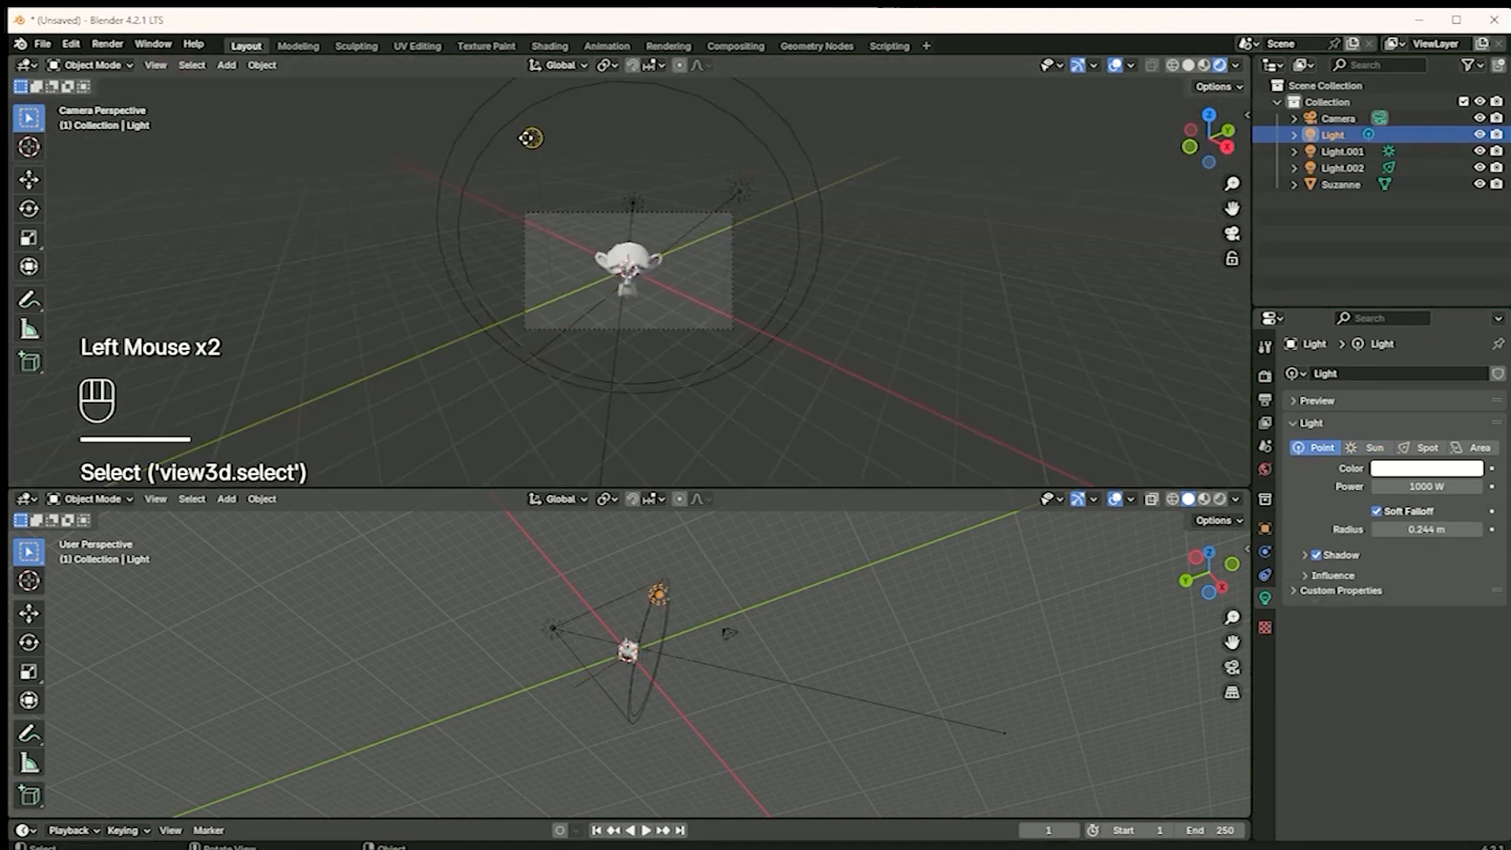
key("g")
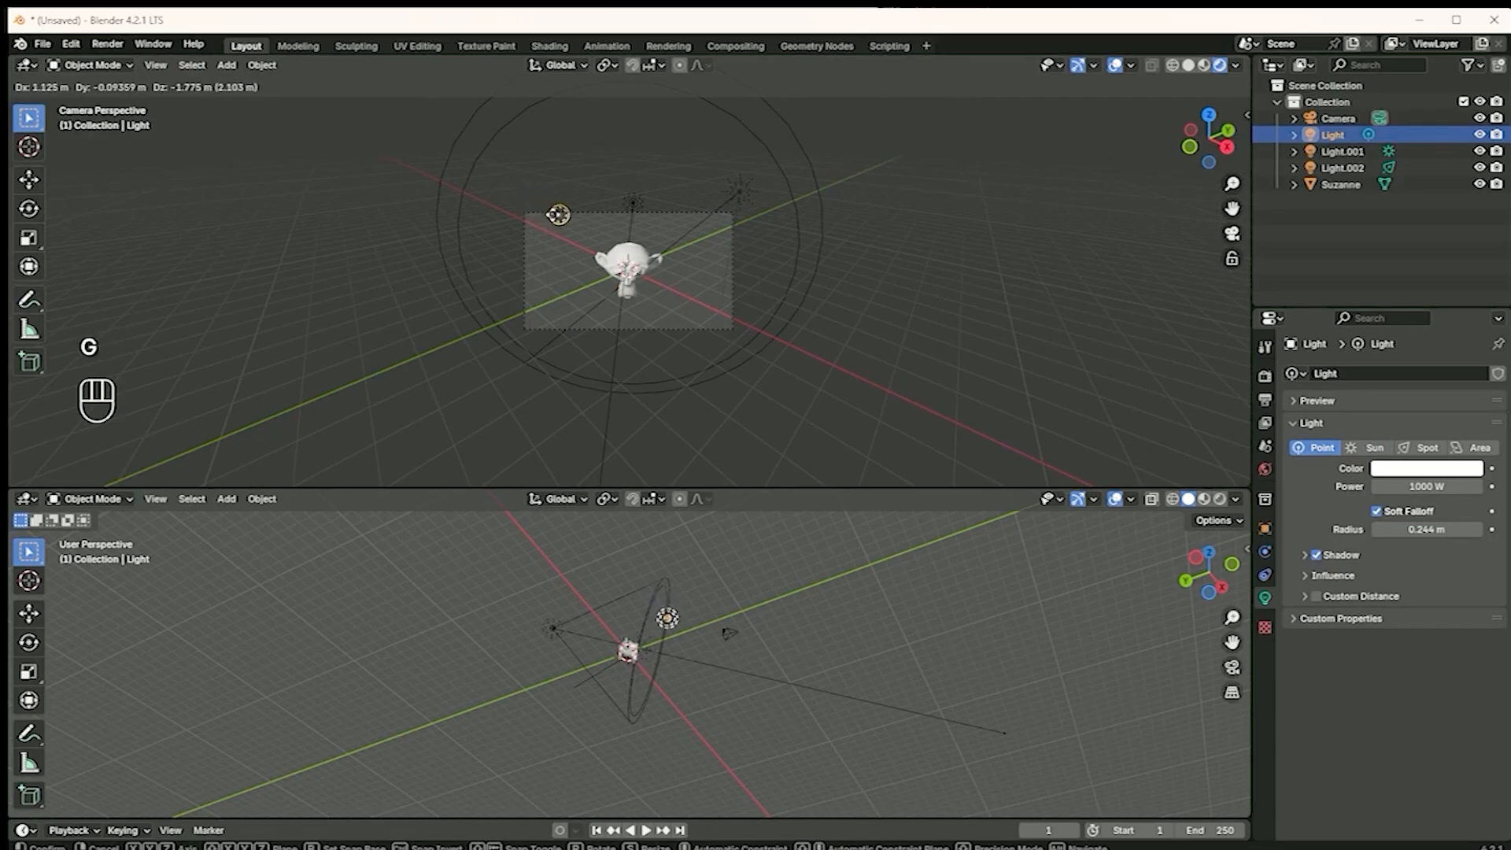
left_click(559, 215)
scroll(683, 235, "up", 3)
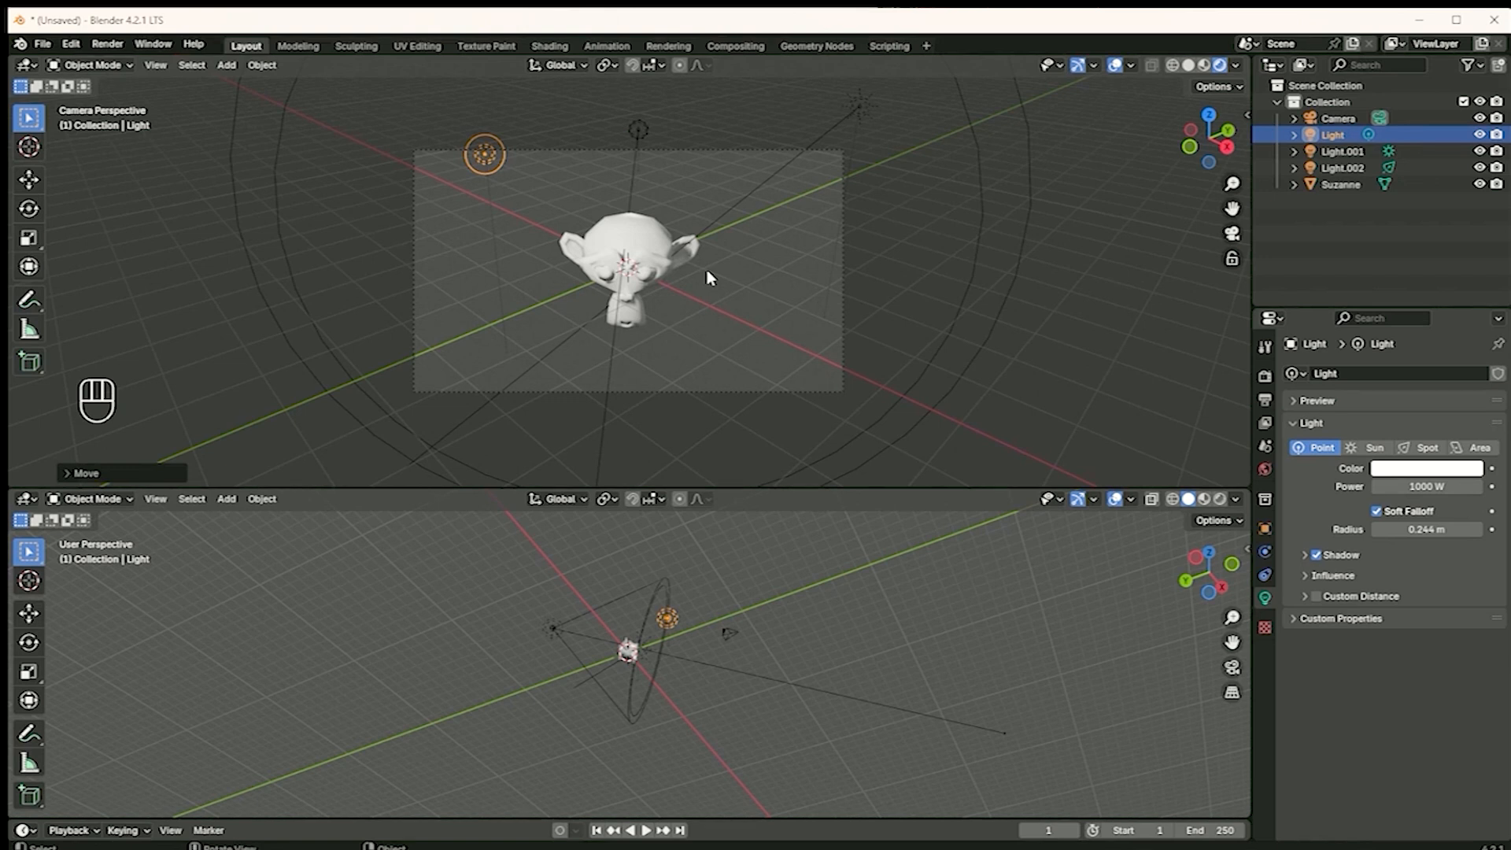
scroll(775, 393, "down", 1)
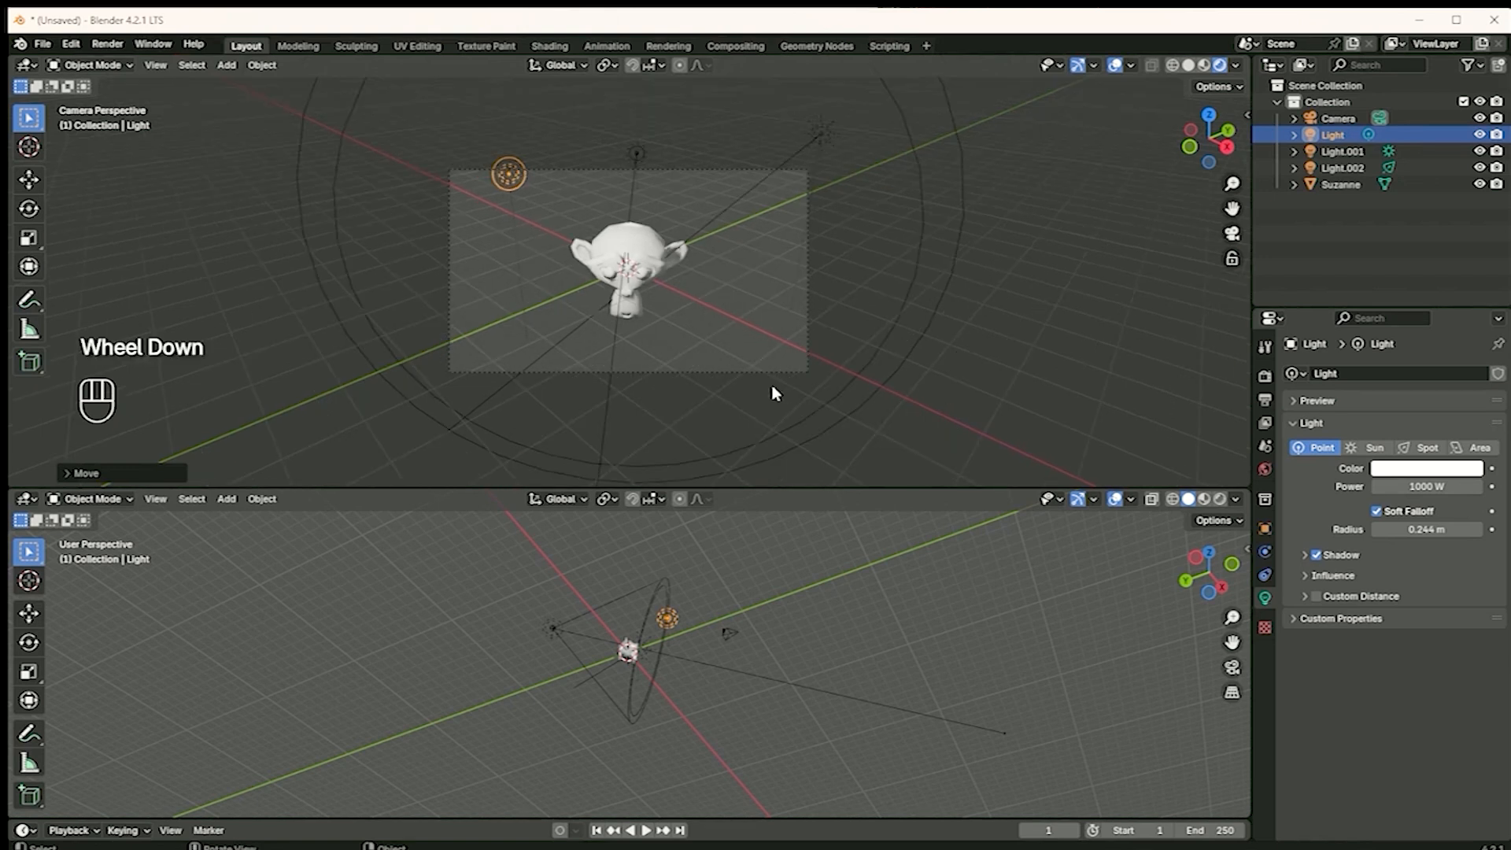